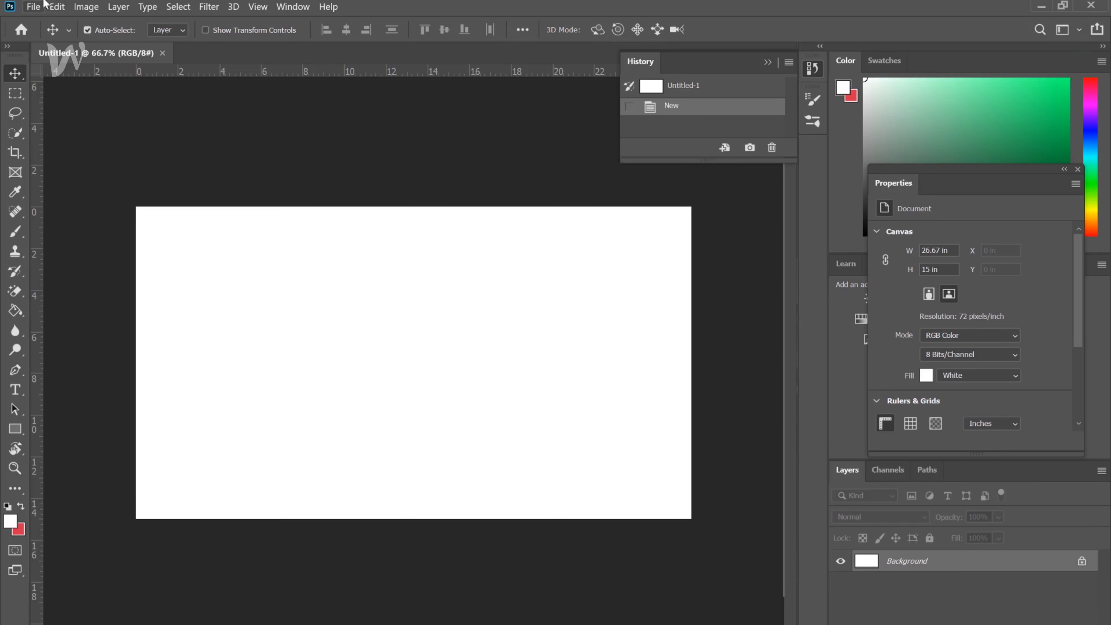
Place the "webflow to wordpress icon w" image from the Desktop as an embedded smart object on the canvas.
{"action": "left_click", "coordinate": [31, 5]}
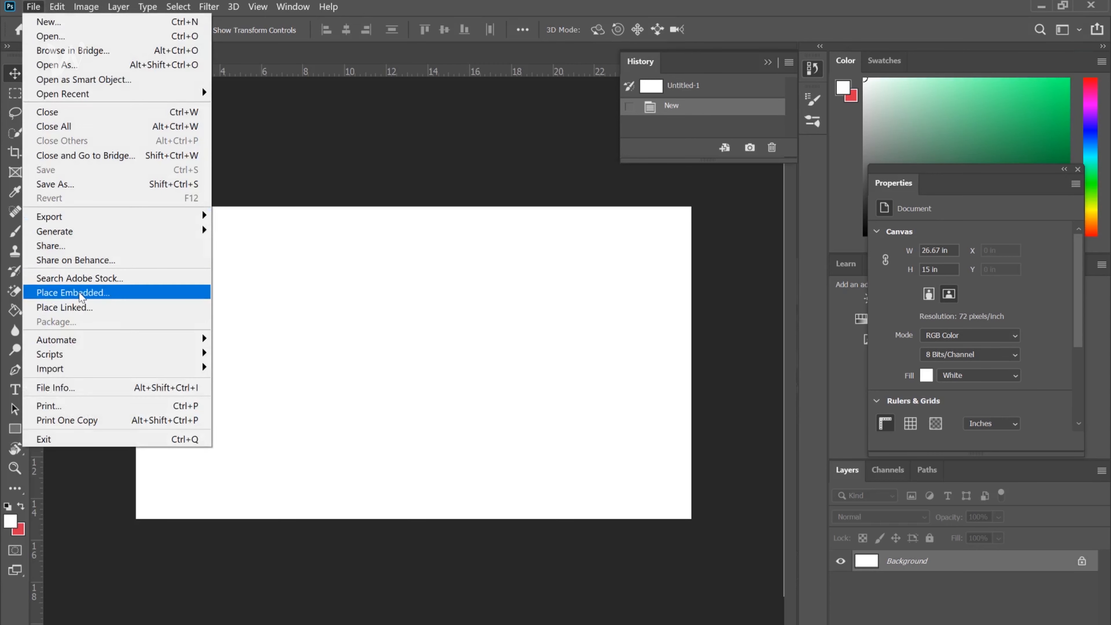
{"action": "left_click", "coordinate": [81, 295]}
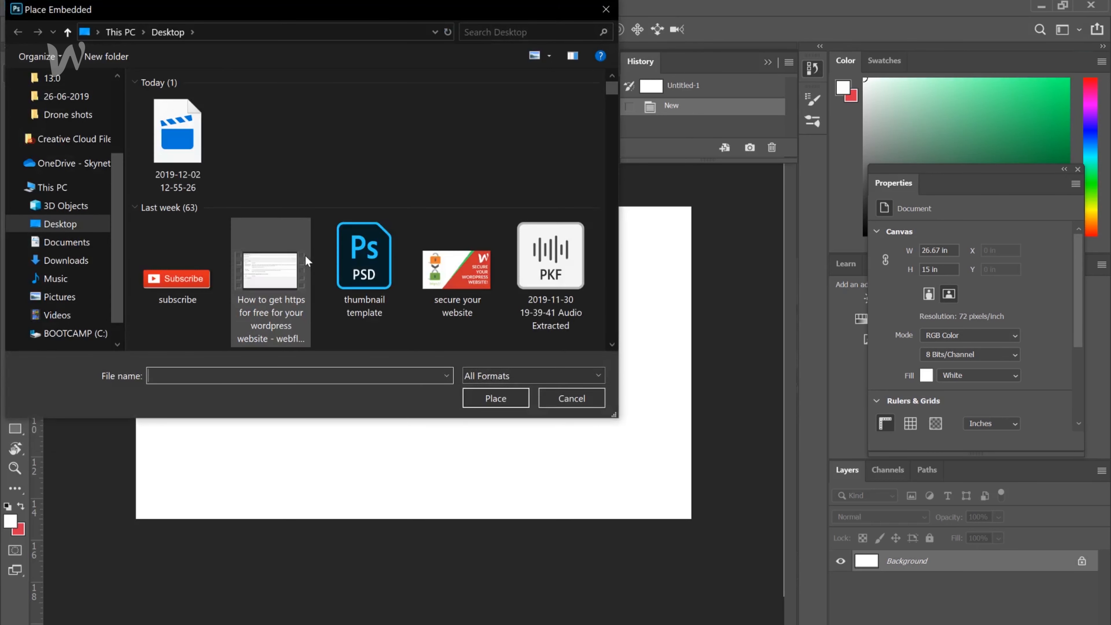
{"action": "left_click", "coordinate": [367, 264]}
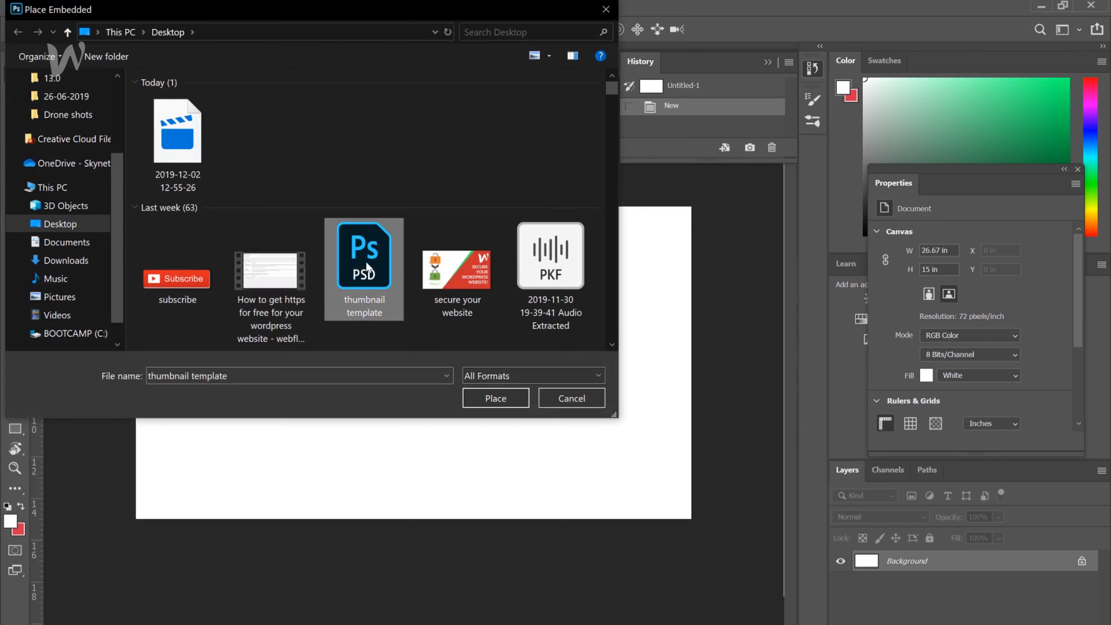
{"action": "type", "text": "webflow to wordpress outr"}
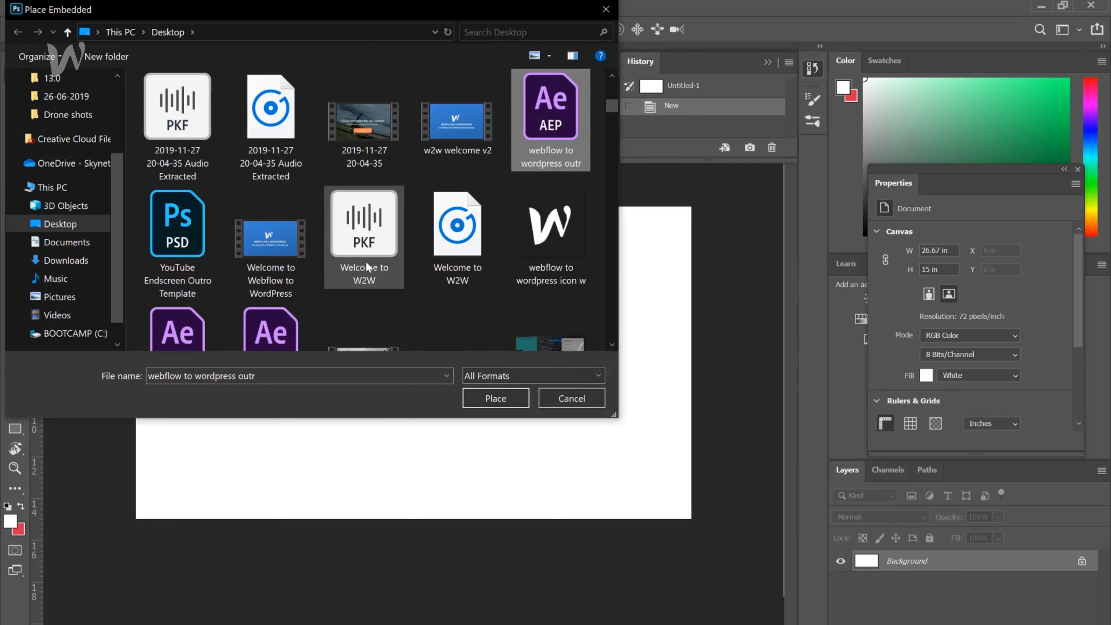
{"action": "key", "text": "Down"}
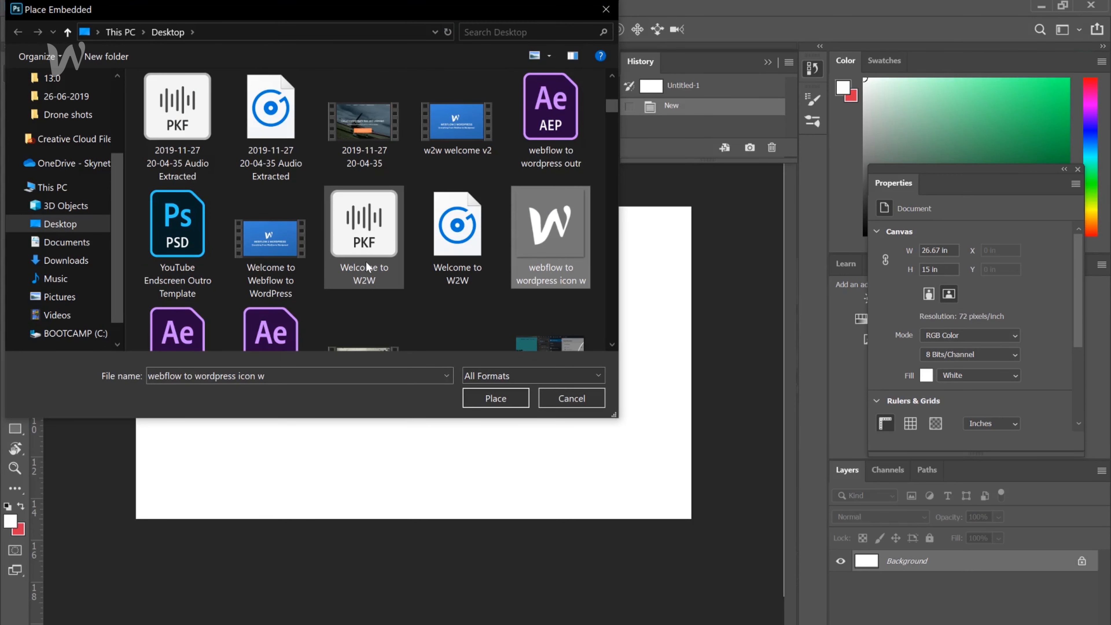
{"action": "key", "text": "Return"}
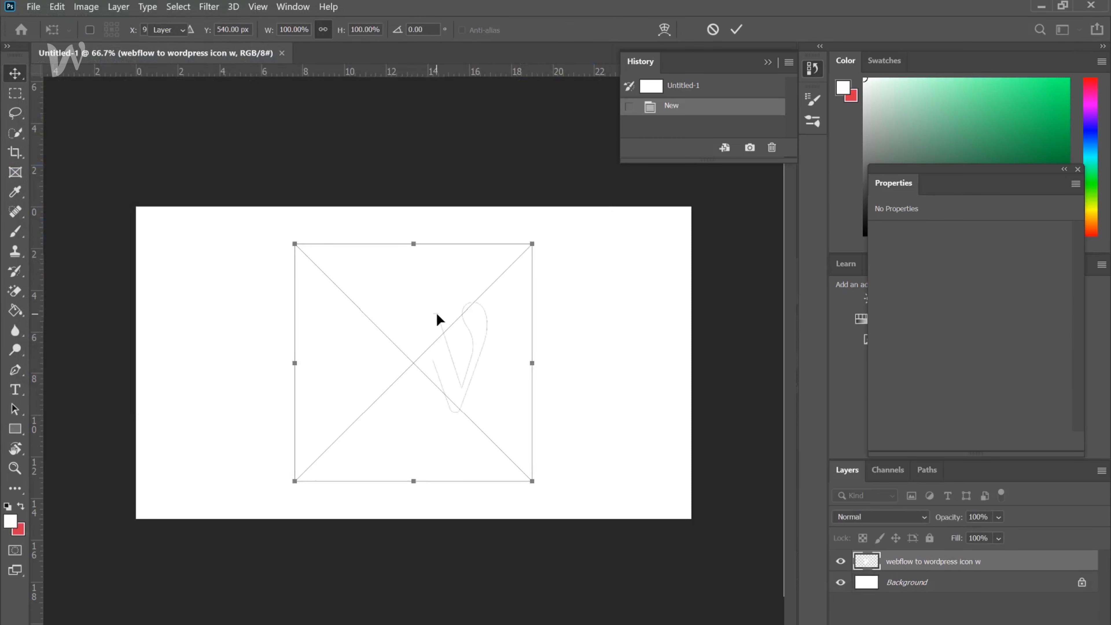
{"action": "key", "text": "Return"}
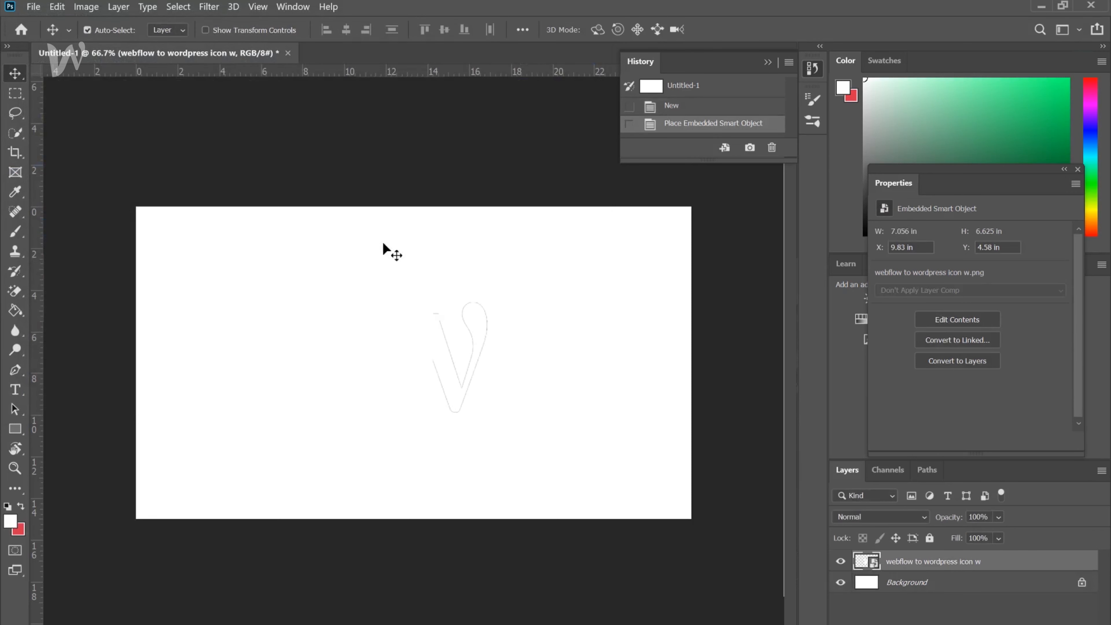
Add a white Color Overlay layer style to the placed W icon layer.
{"action": "double_click", "coordinate": [1018, 564]}
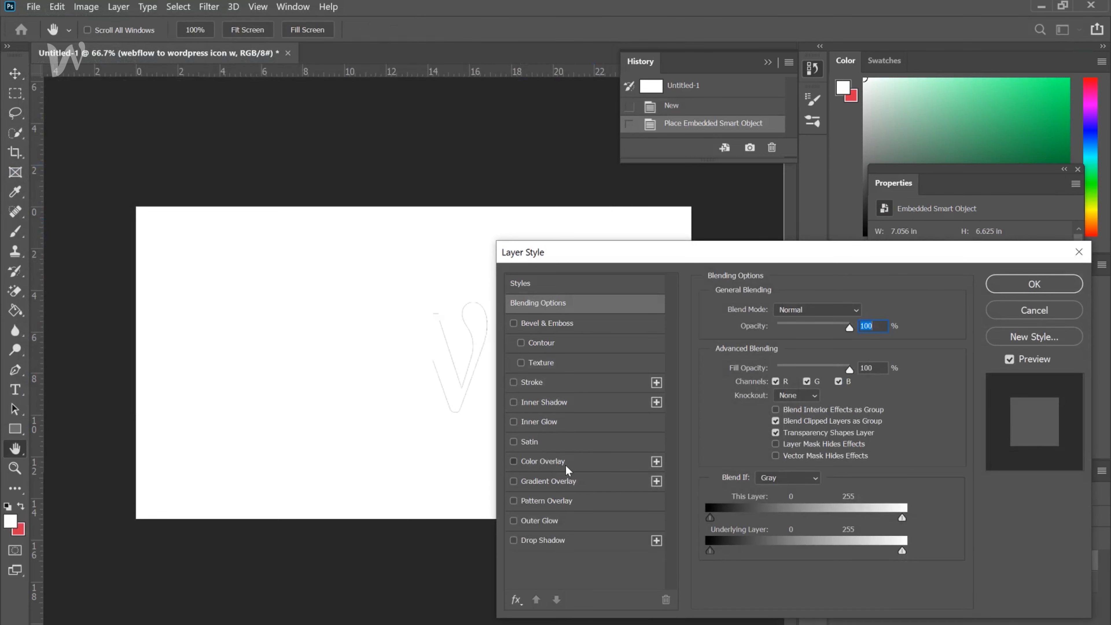
{"action": "left_click", "coordinate": [566, 470]}
{"action": "left_click", "coordinate": [856, 313]}
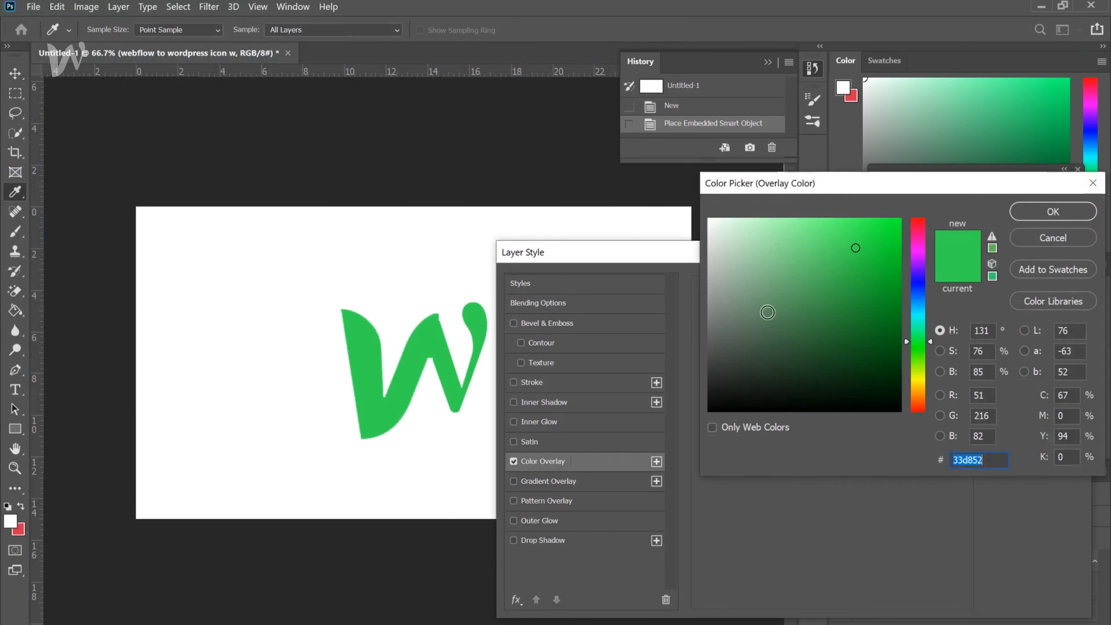
{"action": "left_click_drag", "start_coordinate": [742, 258], "coordinate": [673, 171]}
{"action": "key", "text": "Return"}
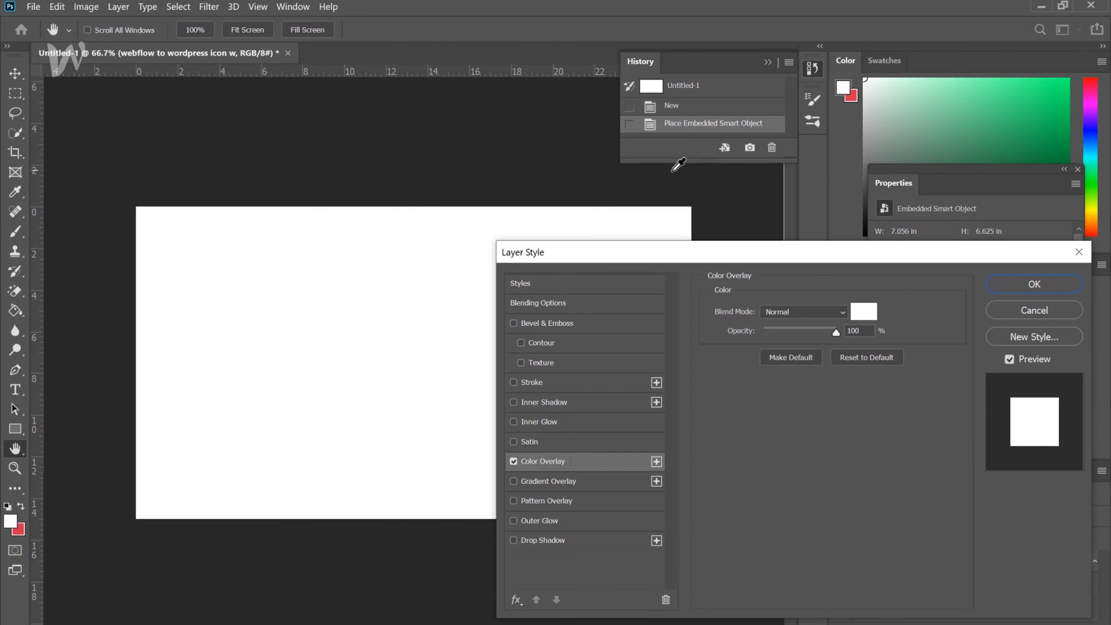
{"action": "key", "text": "Return"}
{"action": "left_click", "coordinate": [33, 7]}
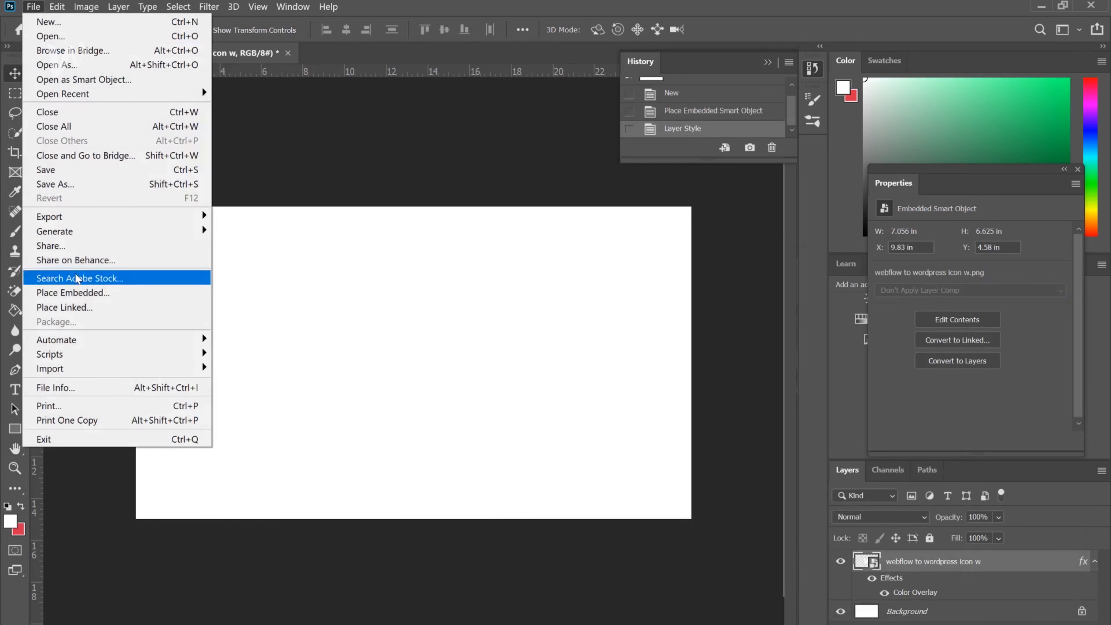
{"action": "left_click", "coordinate": [87, 292]}
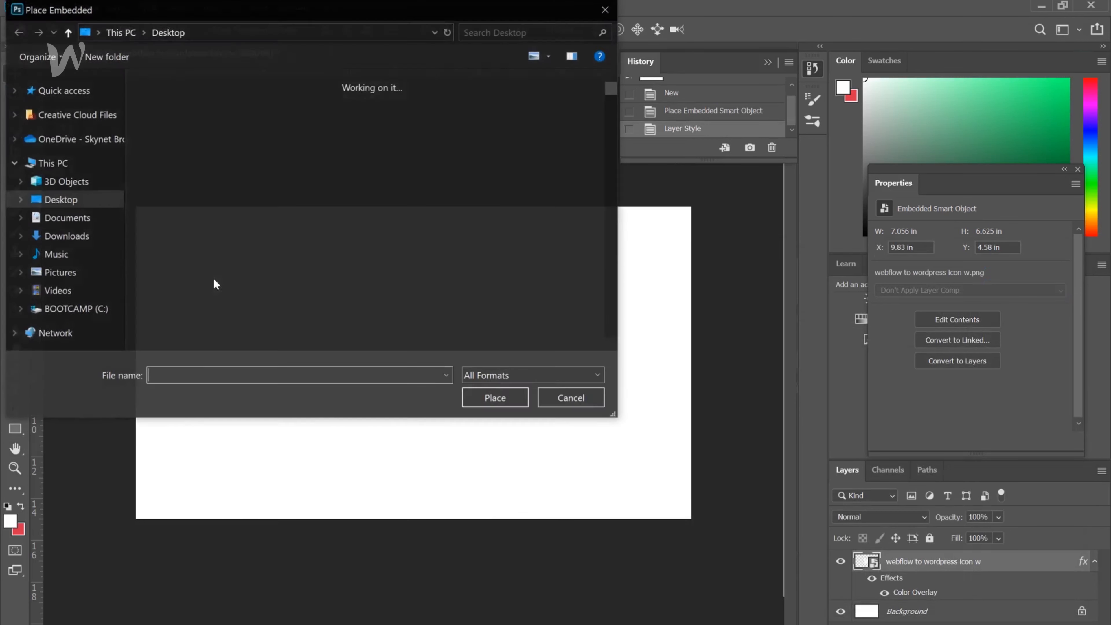
{"action": "left_click", "coordinate": [360, 265]}
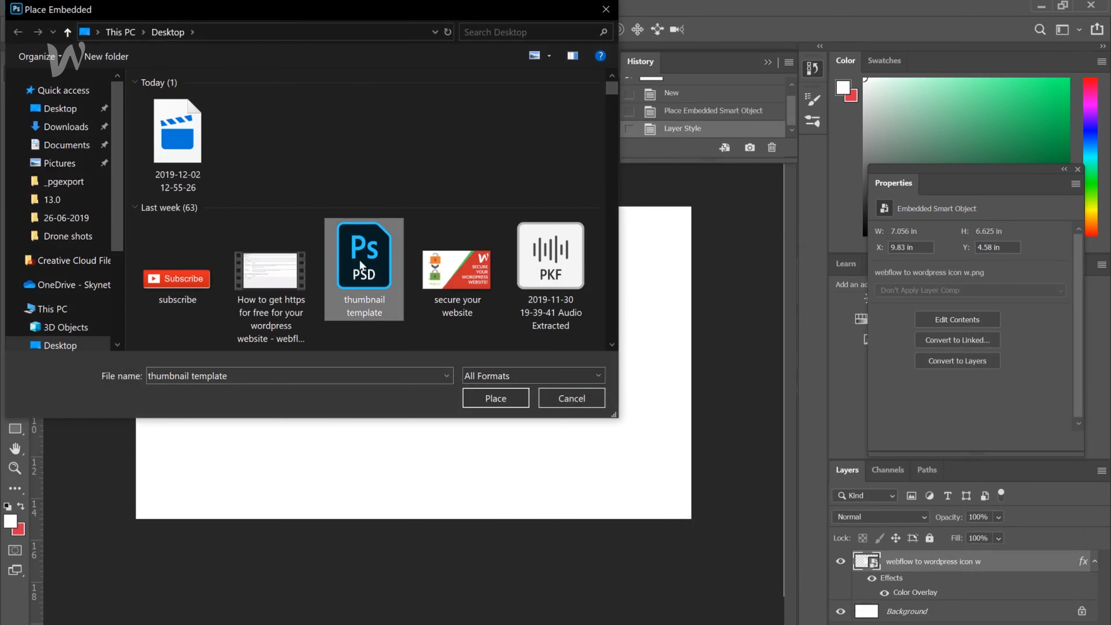
{"action": "key", "text": "c"}
{"action": "scroll", "coordinate": [451, 193], "scroll_direction": "down", "scroll_amount": 3}
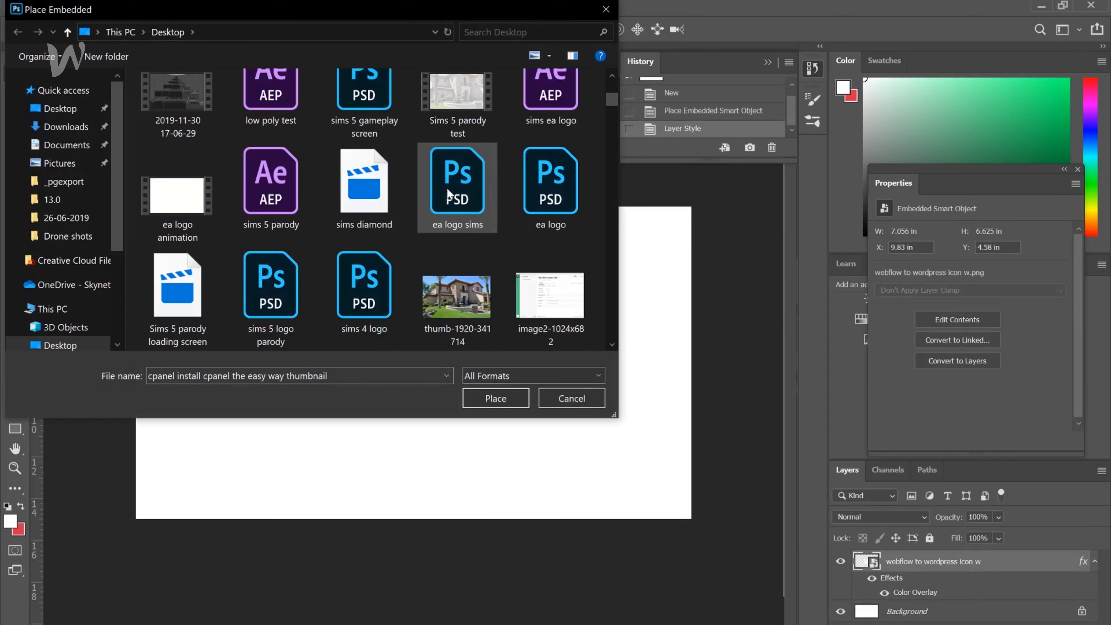
{"action": "scroll", "coordinate": [450, 192], "scroll_direction": "up", "scroll_amount": 6}
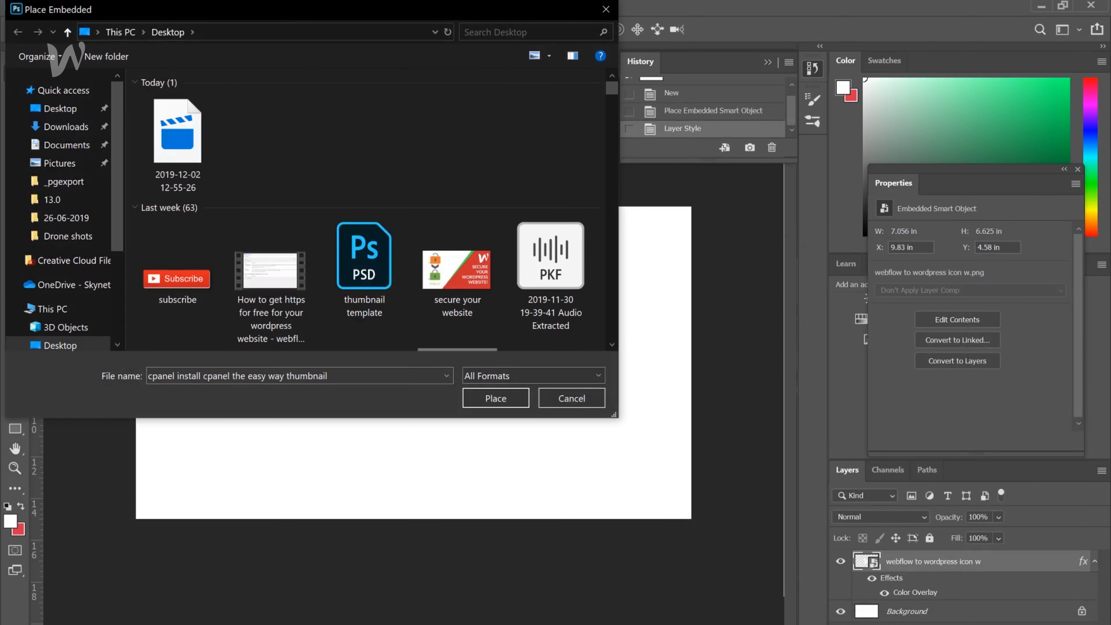
{"action": "left_click", "coordinate": [509, 34]}
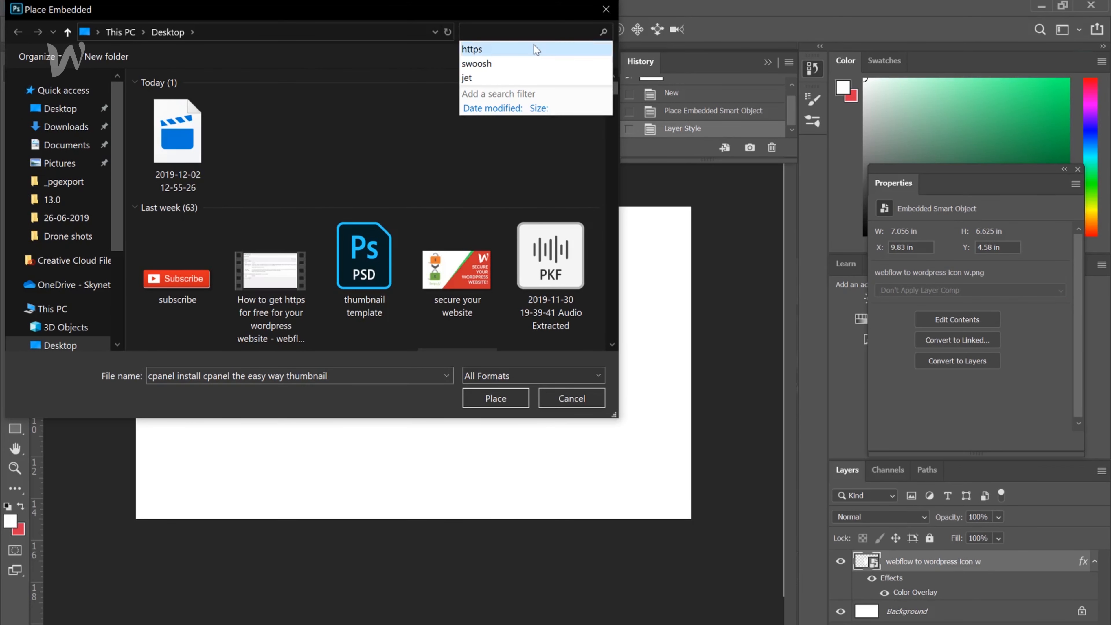
{"action": "type", "text": "https"}
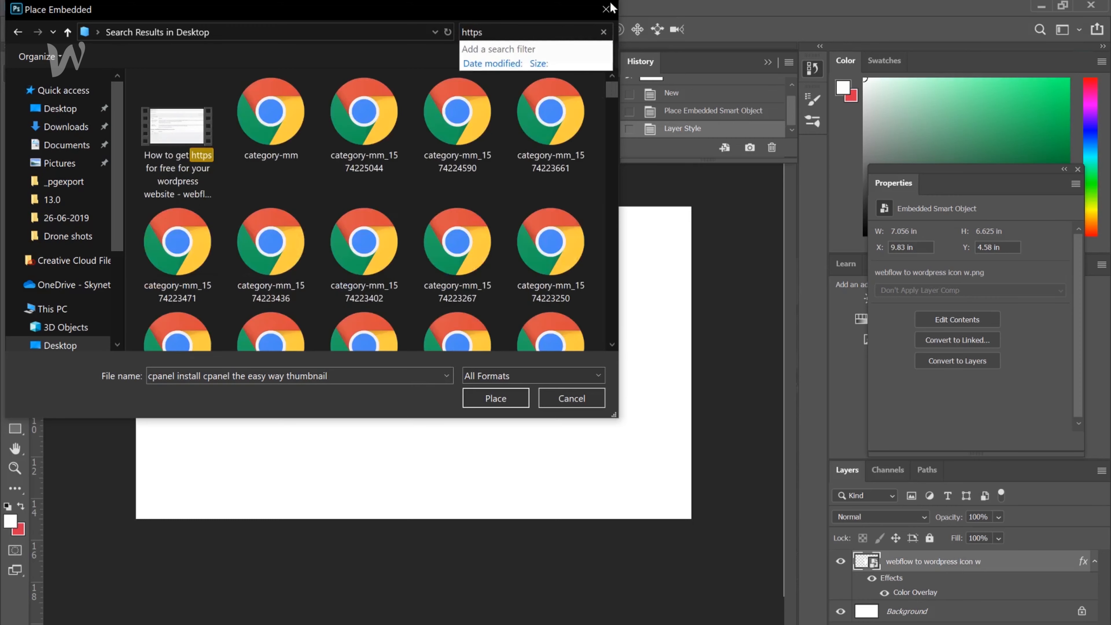
{"action": "left_click", "coordinate": [602, 10]}
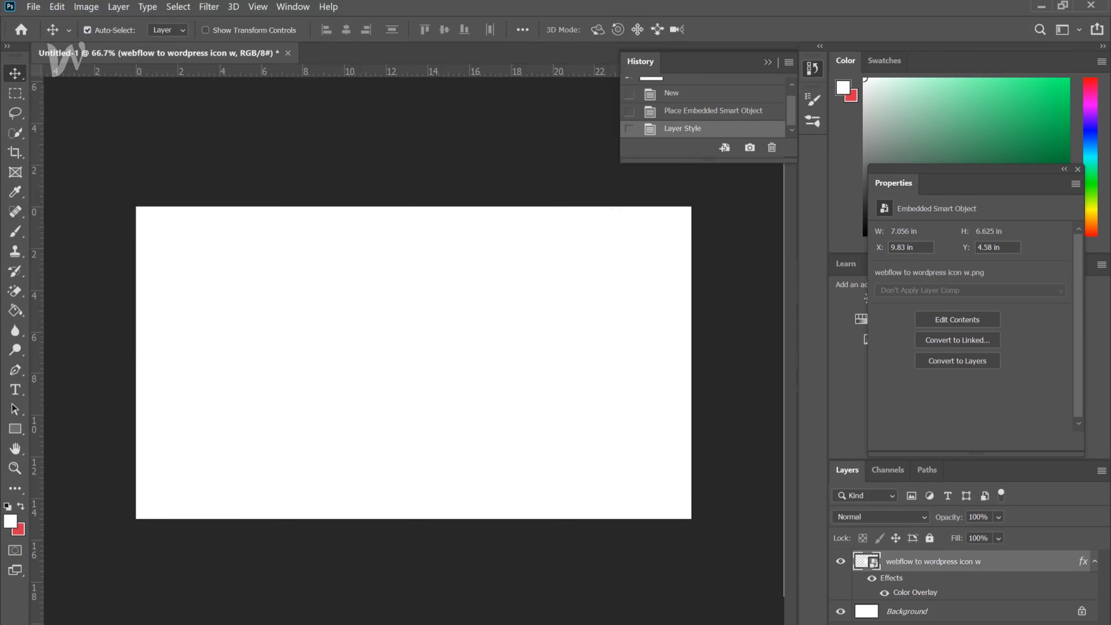
{"action": "left_click", "coordinate": [413, 624]}
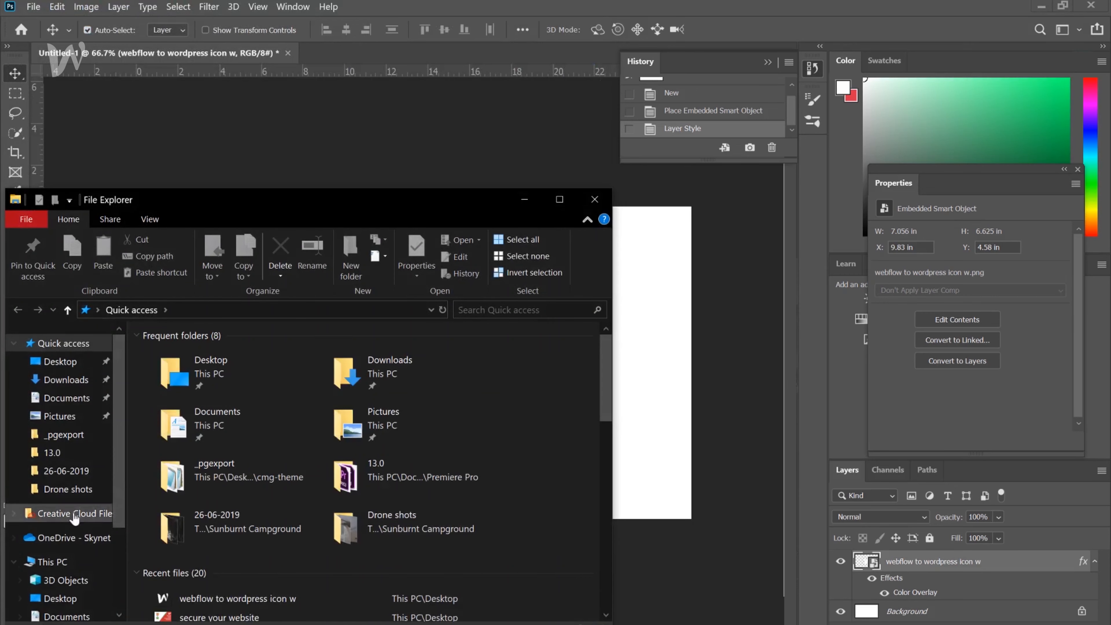
{"action": "left_click", "coordinate": [65, 605]}
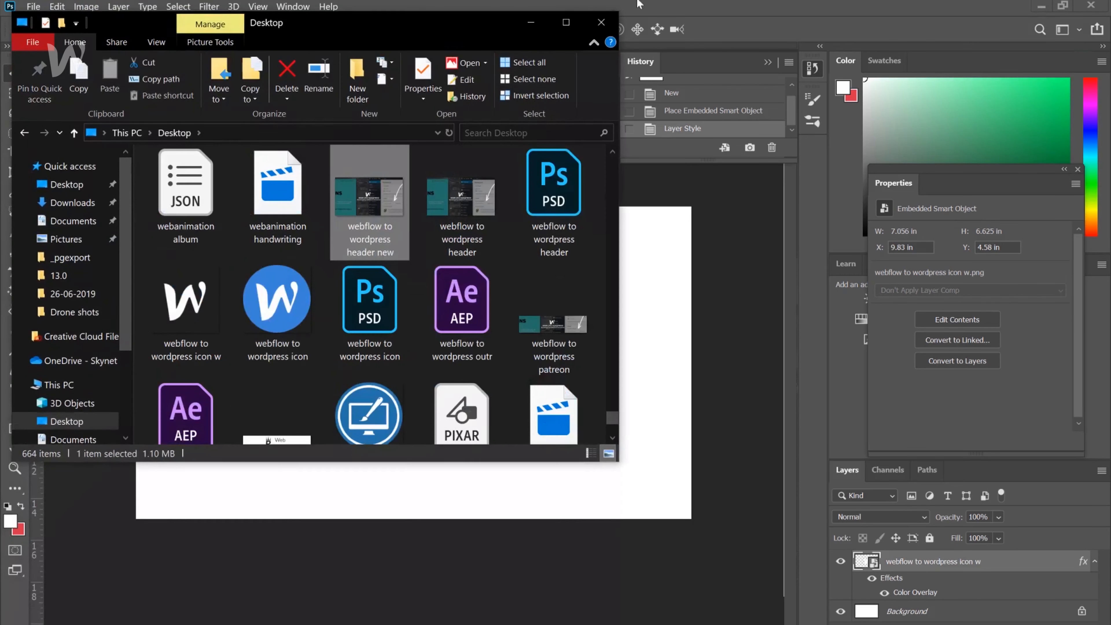
{"action": "left_click", "coordinate": [609, 18]}
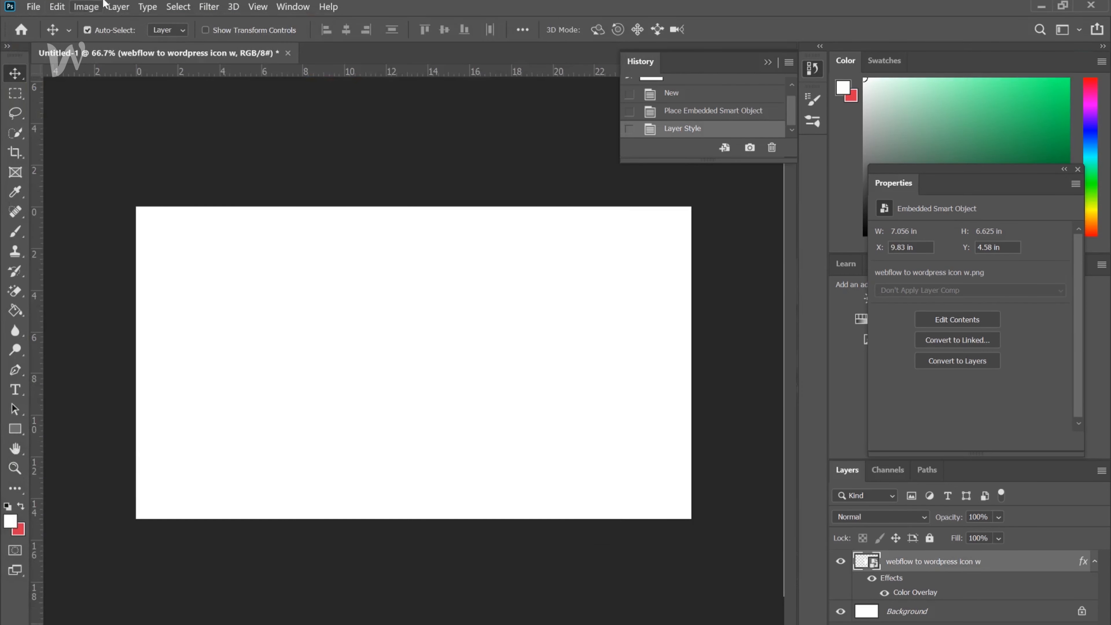
Place the round blue "webflow to wordpress icon" image from the Desktop as an embedded smart object.
{"action": "left_click", "coordinate": [34, 6]}
{"action": "left_click", "coordinate": [102, 298]}
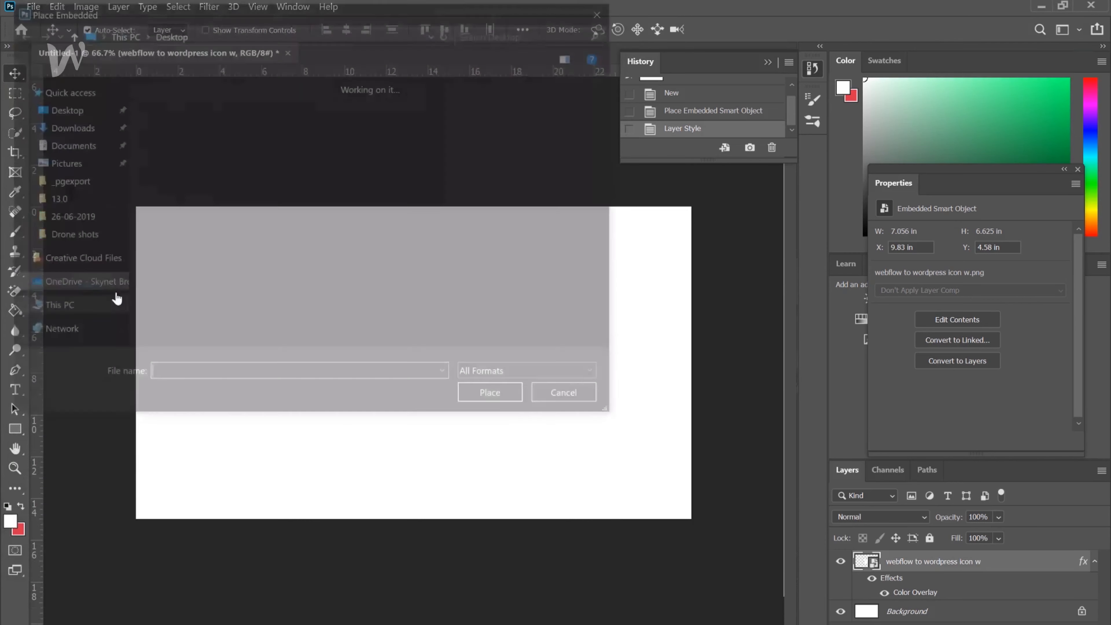
{"action": "left_click", "coordinate": [278, 294]}
{"action": "type", "text": "webflow to wordpress outr"}
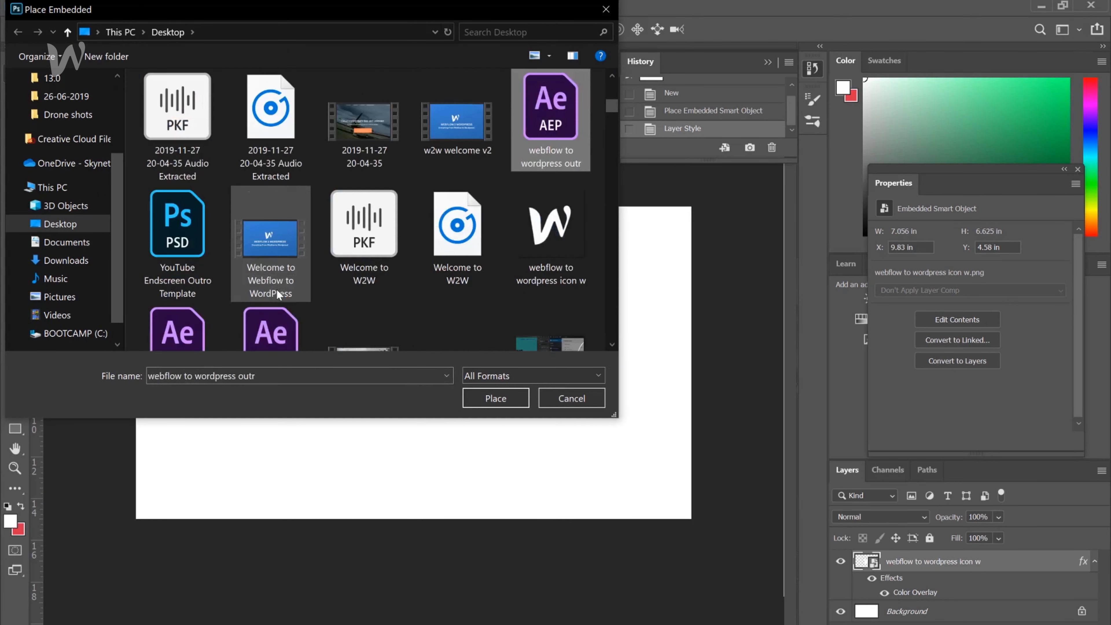
{"action": "scroll", "coordinate": [374, 276], "scroll_direction": "down", "scroll_amount": 5}
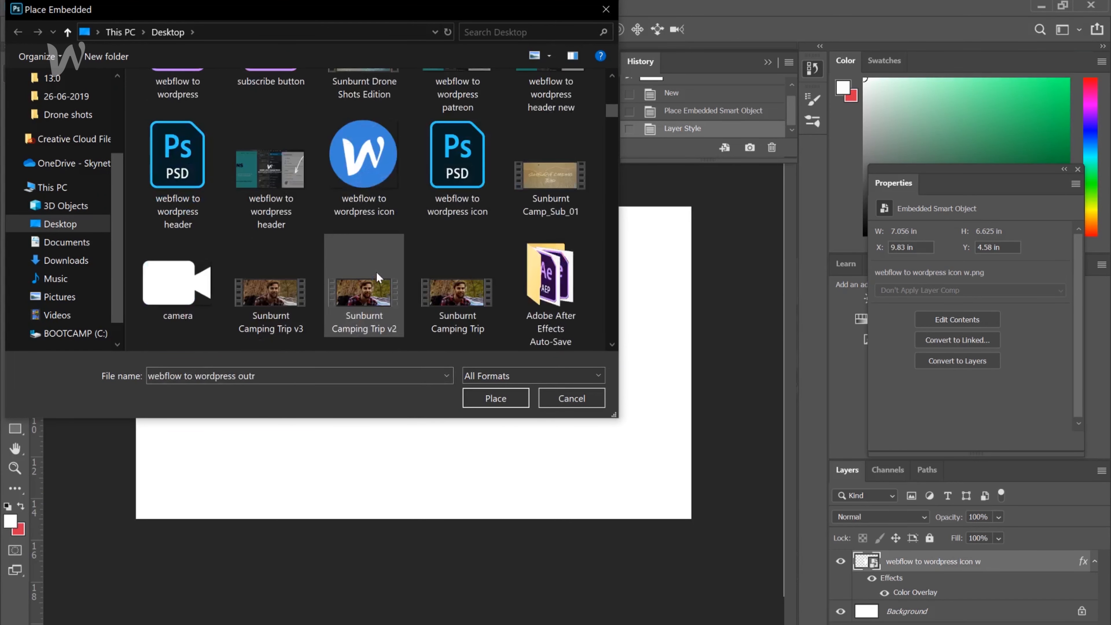
{"action": "left_click", "coordinate": [385, 156]}
{"action": "double_click", "coordinate": [385, 156]}
{"action": "key", "text": "Return"}
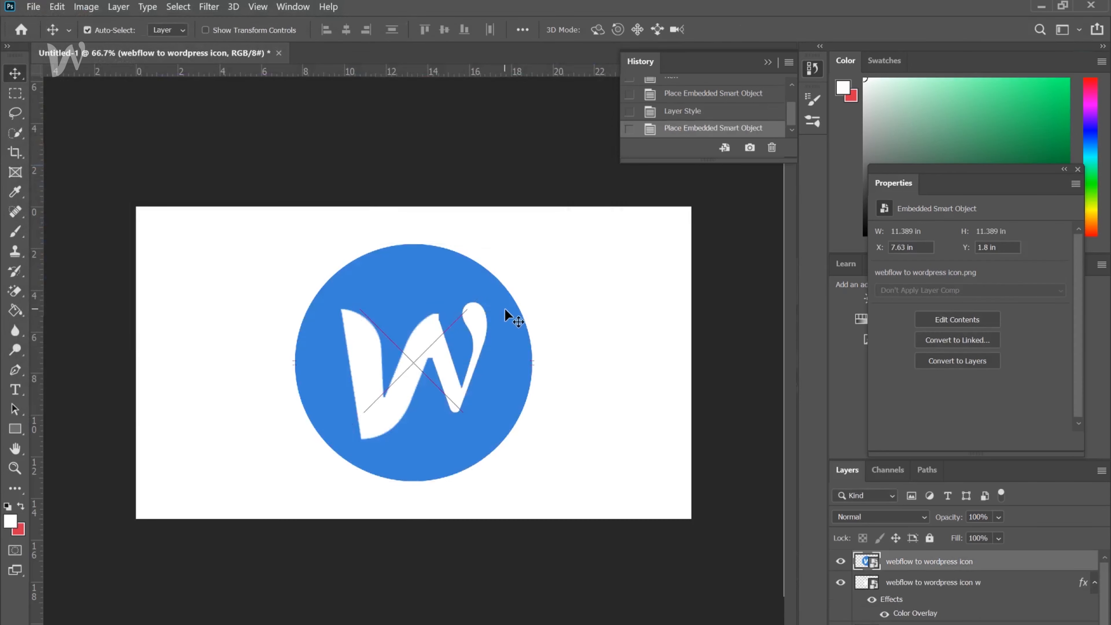
Show transform controls and set the foreground color to the blue sampled from the icon's circle.
{"action": "left_click", "coordinate": [207, 30]}
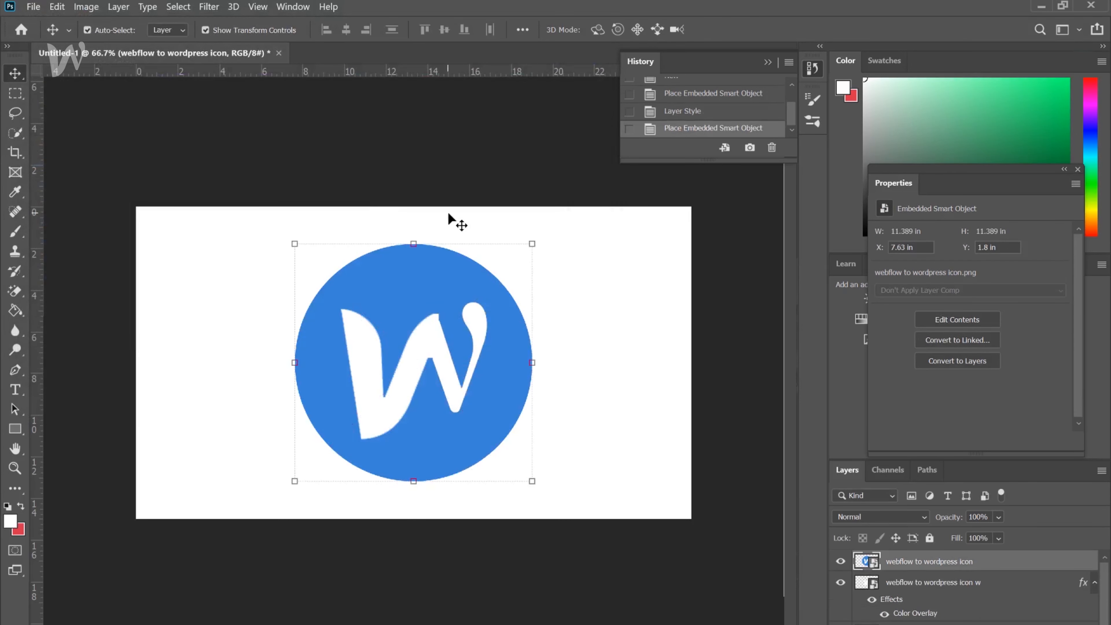
{"action": "left_click", "coordinate": [10, 521]}
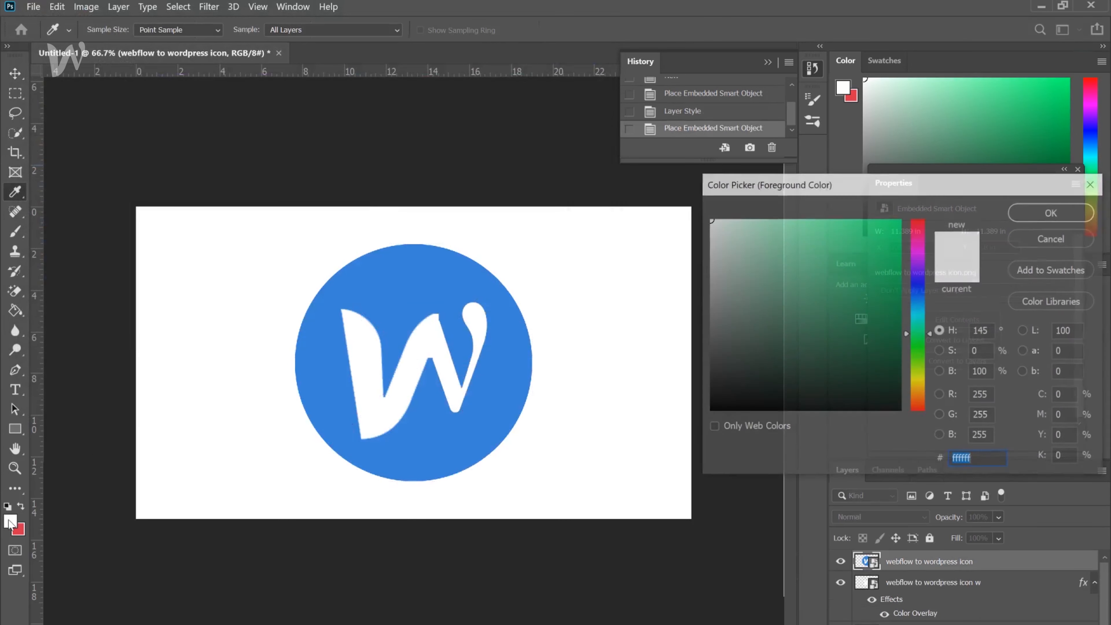
{"action": "left_click", "coordinate": [392, 257]}
{"action": "key", "text": "Return"}
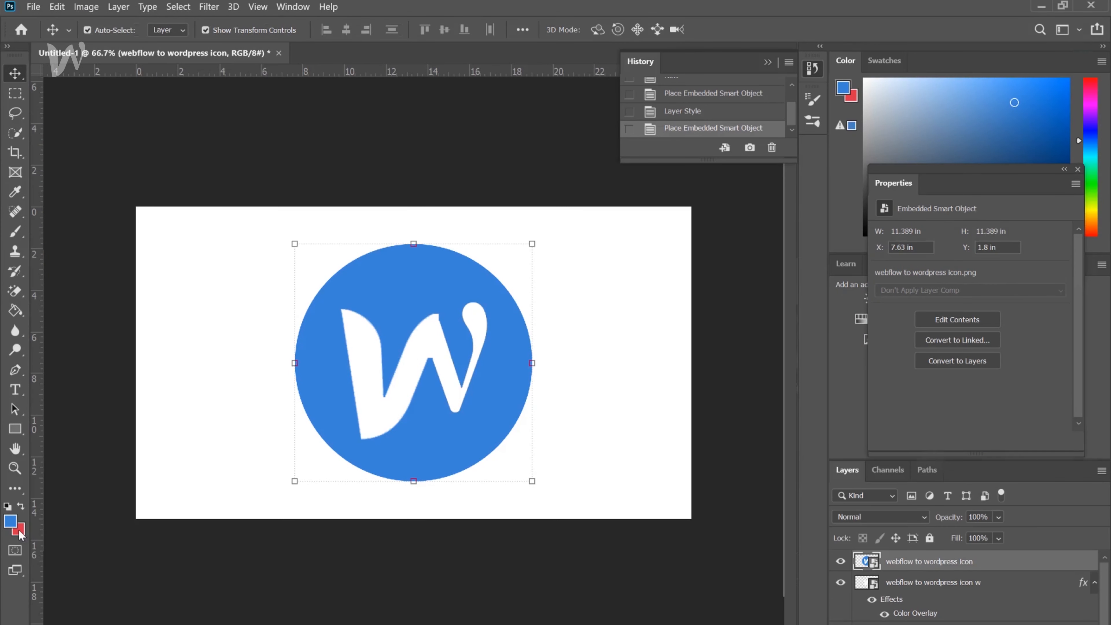
Set the background color to the icon circle's blue, 3a83d7.
{"action": "left_click", "coordinate": [20, 530]}
{"action": "left_click", "coordinate": [448, 462]}
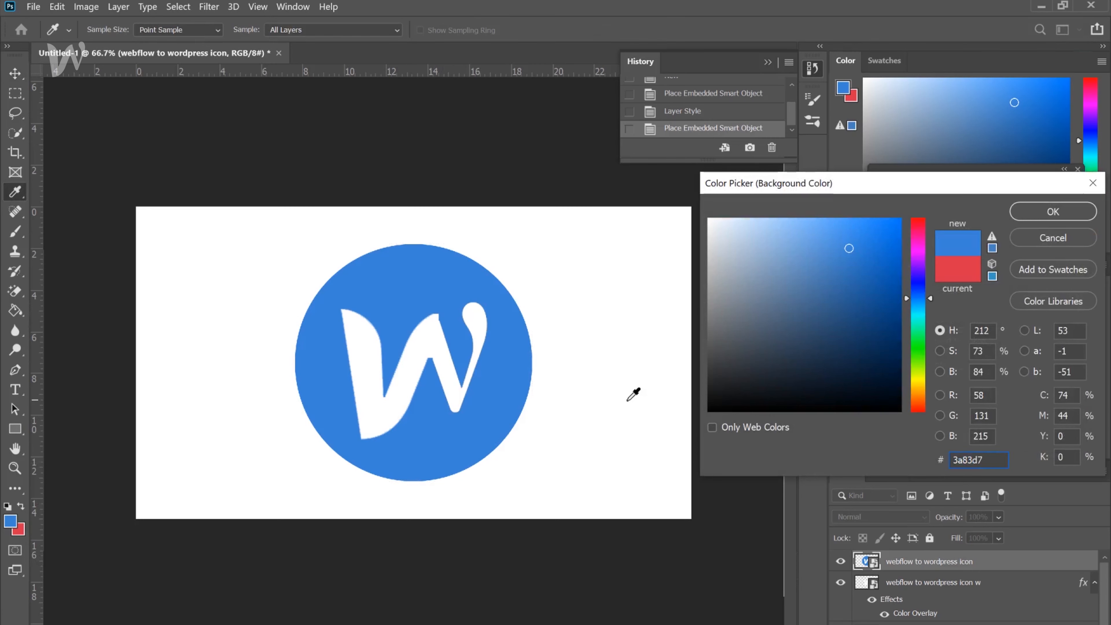
{"action": "key", "text": "Return"}
{"action": "key", "text": "v"}
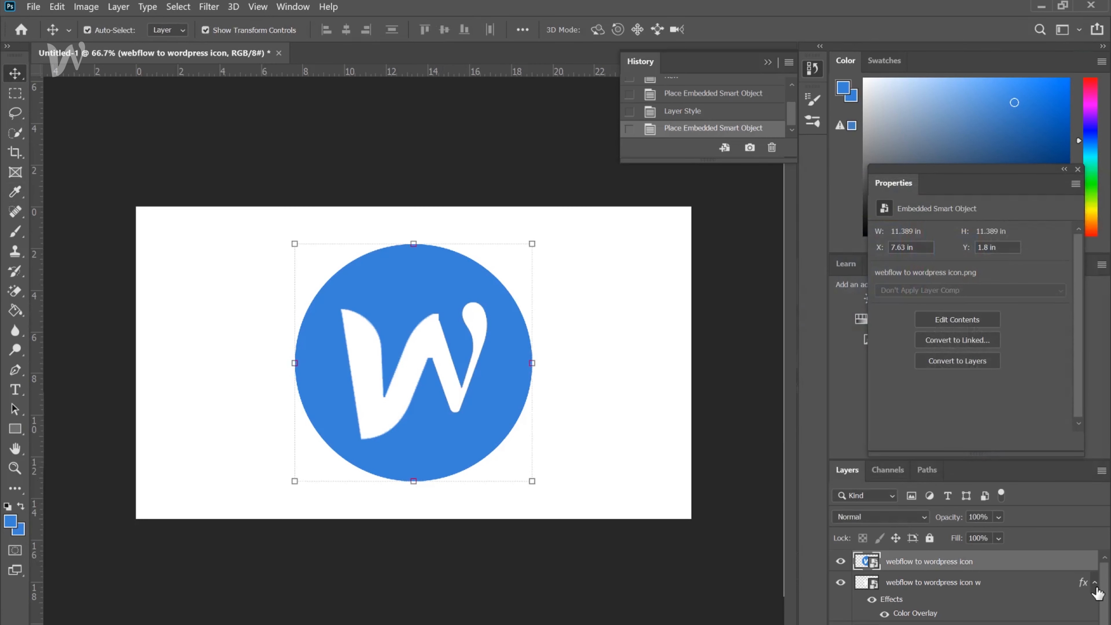
Delete the round blue icon layer and rename the remaining W icon layer as logo.
{"action": "left_click", "coordinate": [1095, 584]}
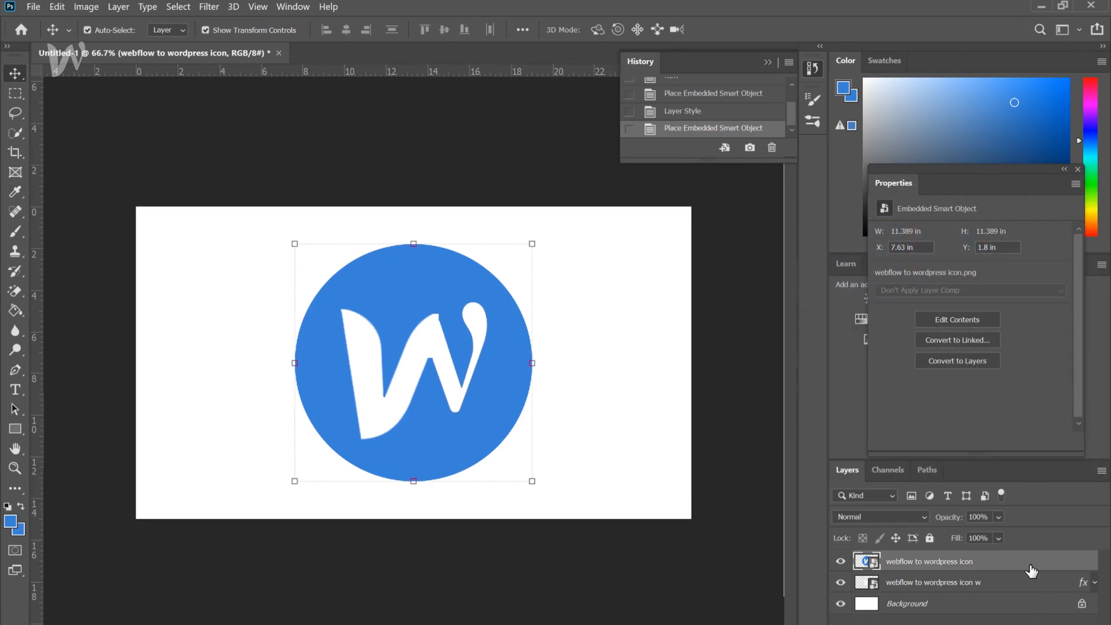
{"action": "key", "text": "Delete"}
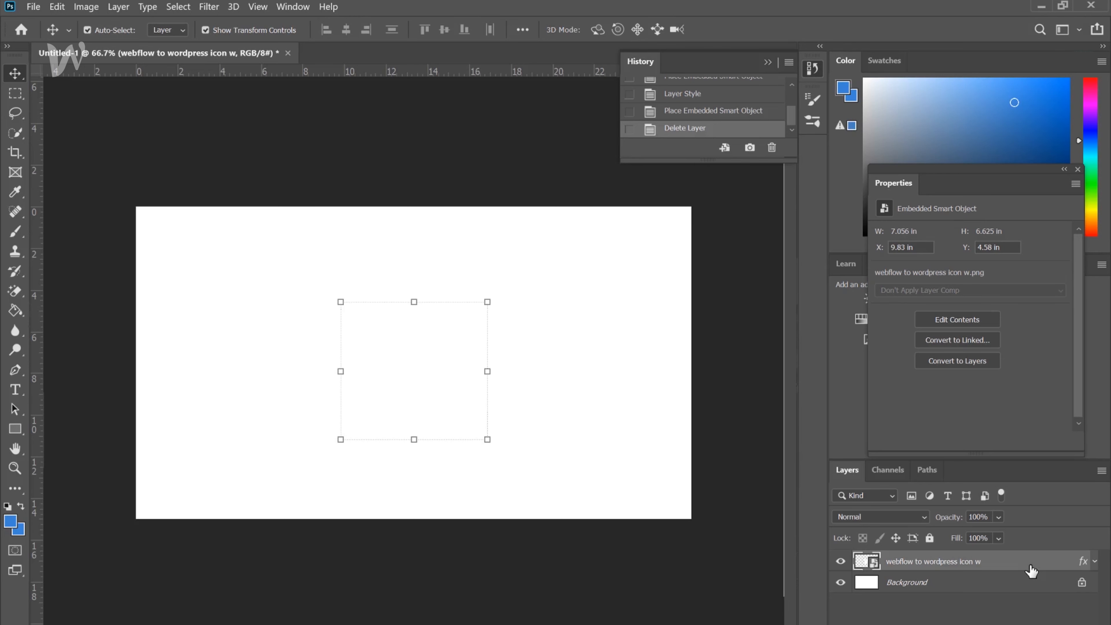
{"action": "double_click", "coordinate": [947, 562]}
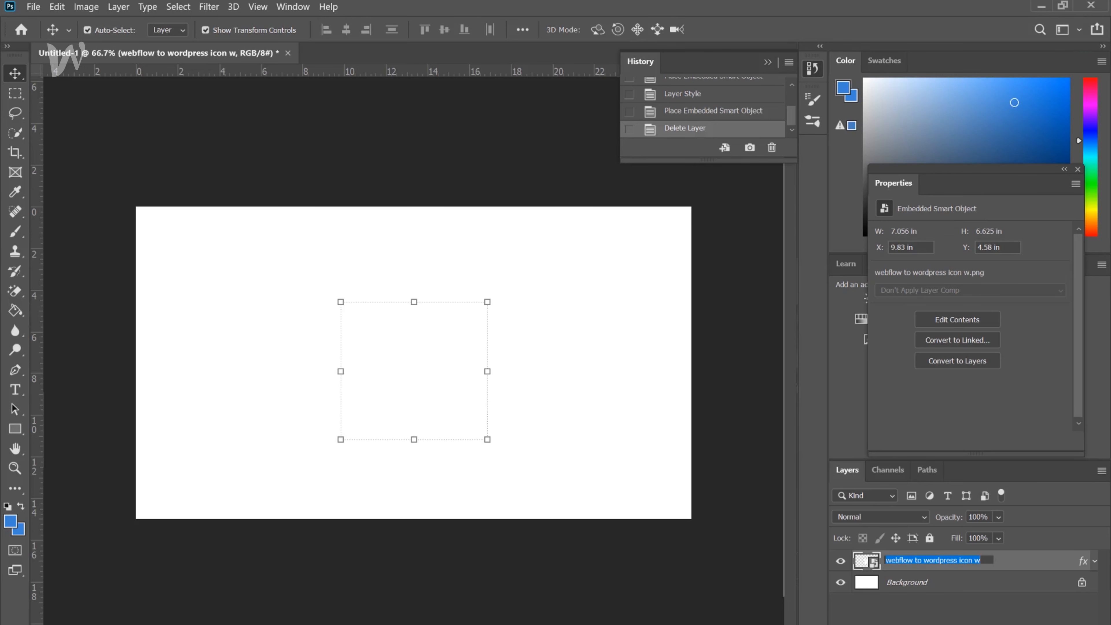
{"action": "type", "text": "logo"}
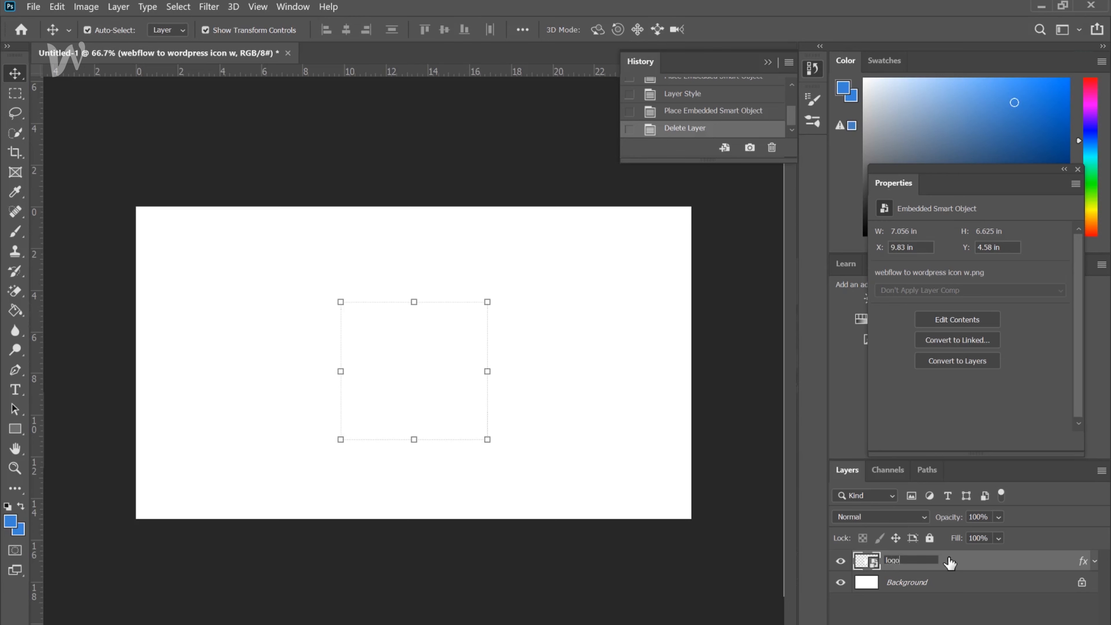
{"action": "key", "text": "Return"}
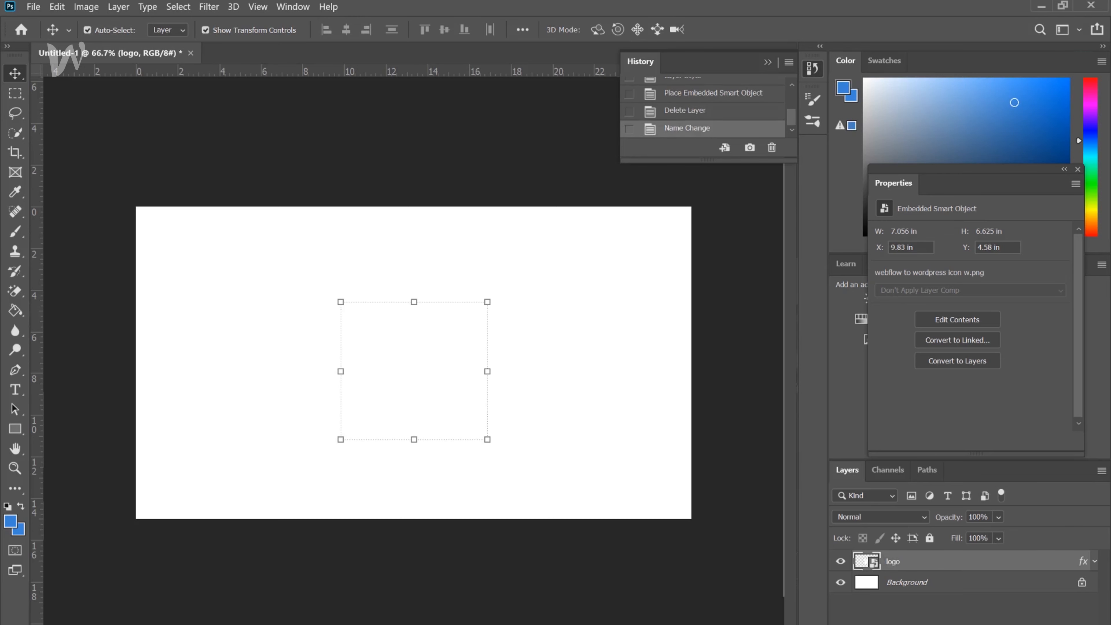
Save the document to the Desktop as a Photoshop file named wordpress to webflow template tutorial, keeping Maximize Compatibility on.
{"action": "key", "text": "ctrl"}
{"action": "key", "text": "ctrl+s"}
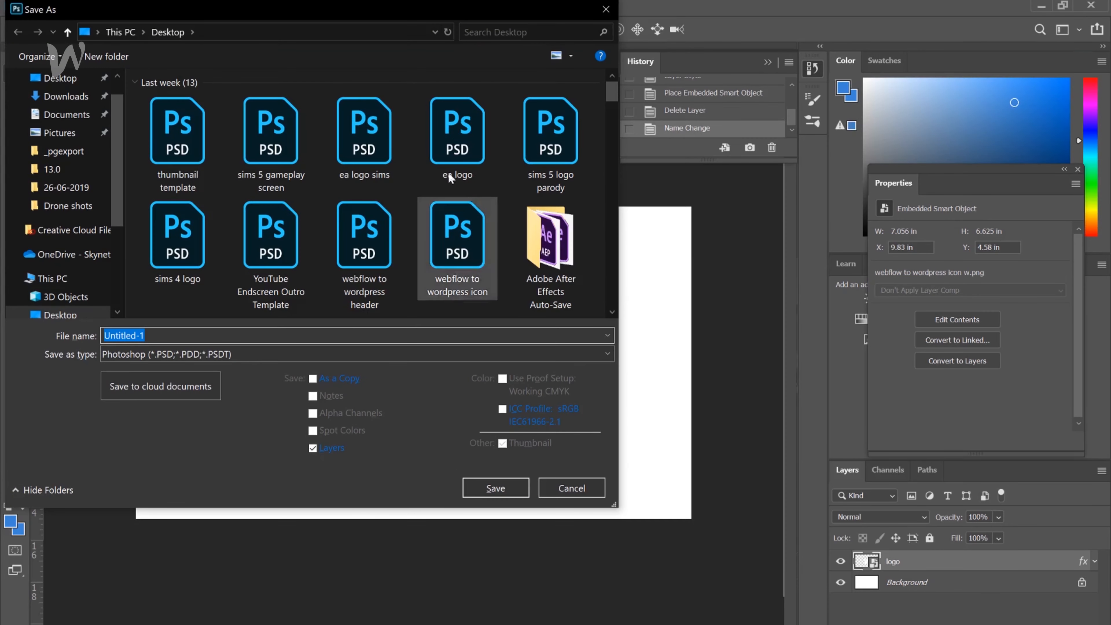
{"action": "left_click_drag", "start_coordinate": [414, 5], "coordinate": [519, 65]}
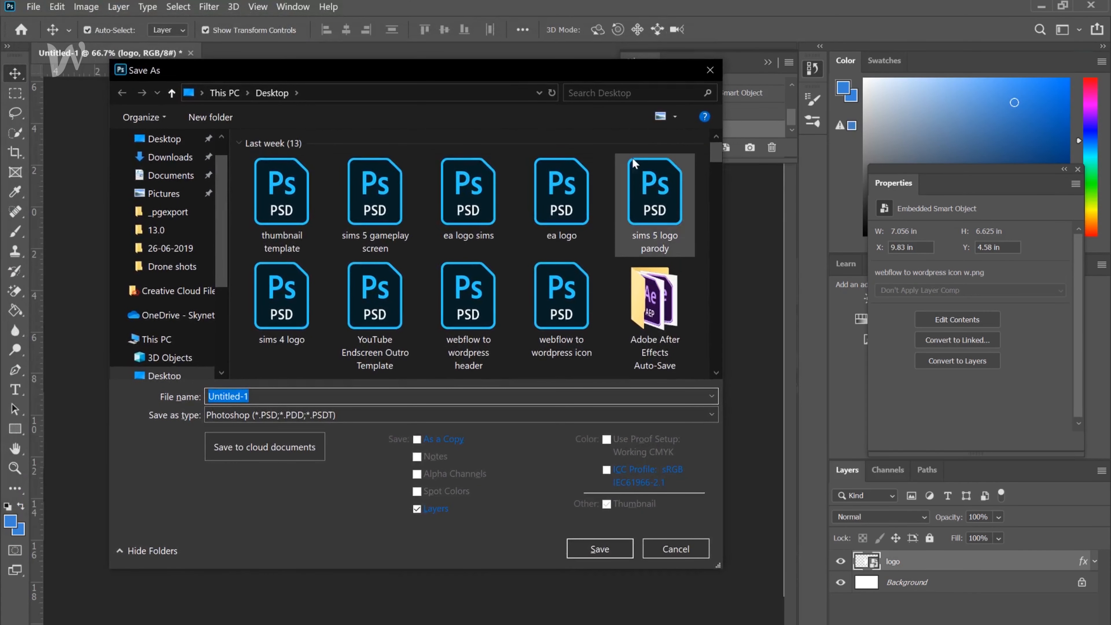
{"action": "type", "text": "wordpress to webflow "}
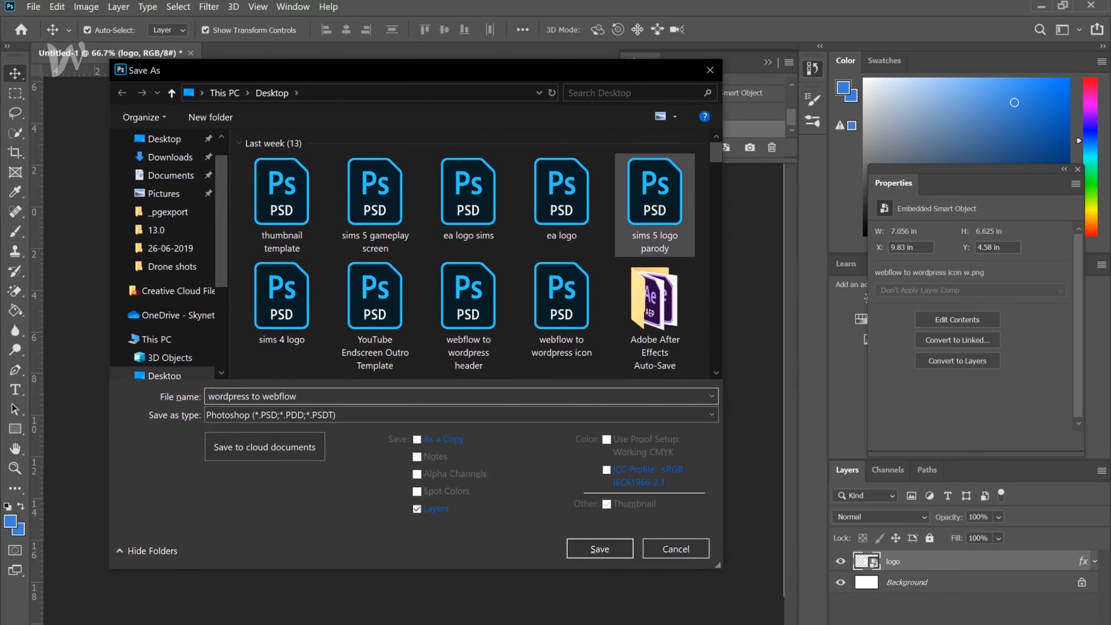
{"action": "type", "text": "w"}
{"action": "key", "text": "BackSpace"}
{"action": "type", "text": "template tutorial"}
{"action": "key", "text": "Return"}
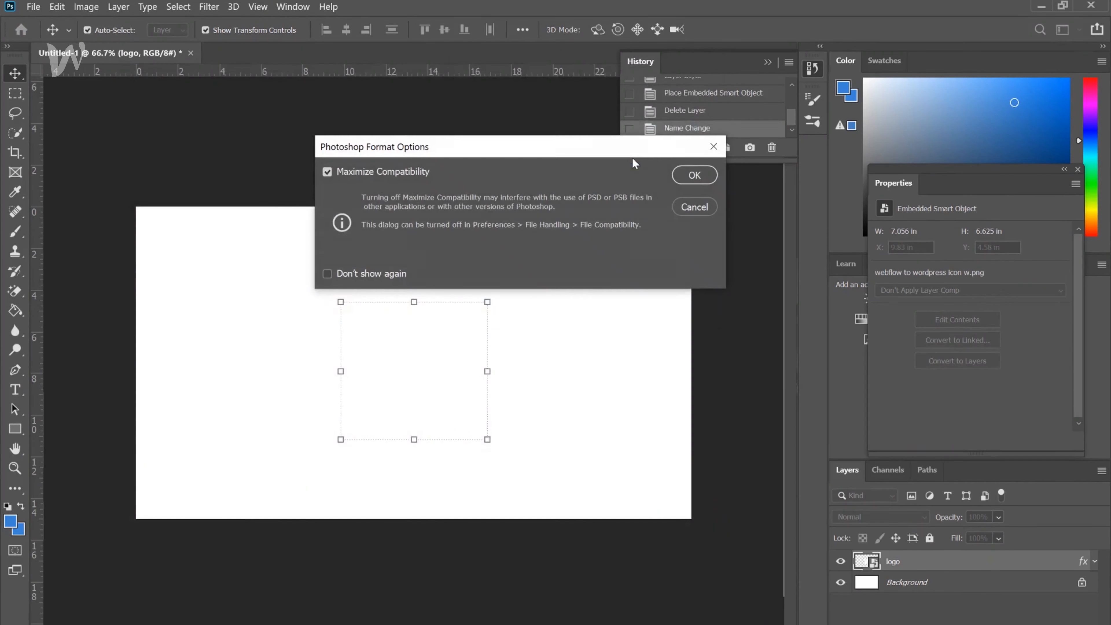
{"action": "key", "text": "Return"}
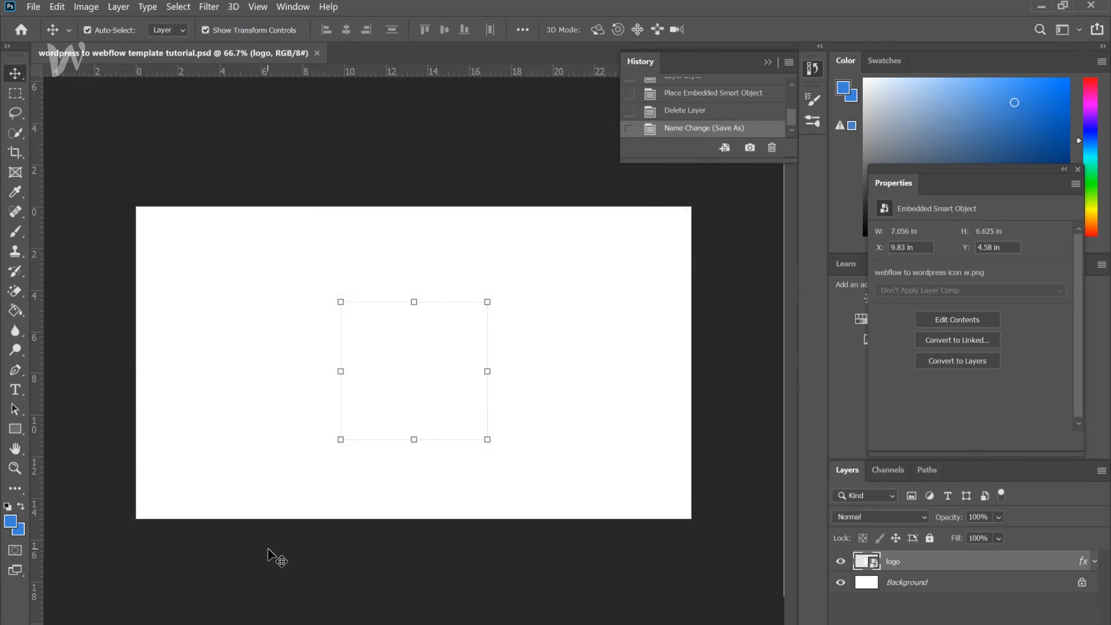
Create a new layer named Header directly above the Background layer.
{"action": "left_click", "coordinate": [959, 587]}
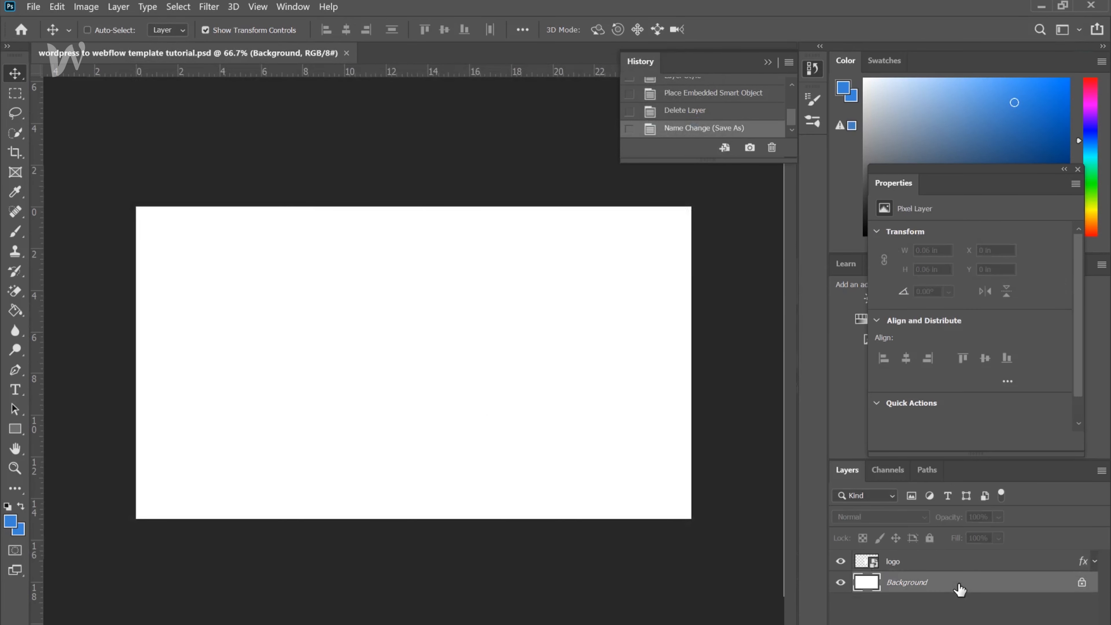
{"action": "key", "text": "ctrl+shift+n"}
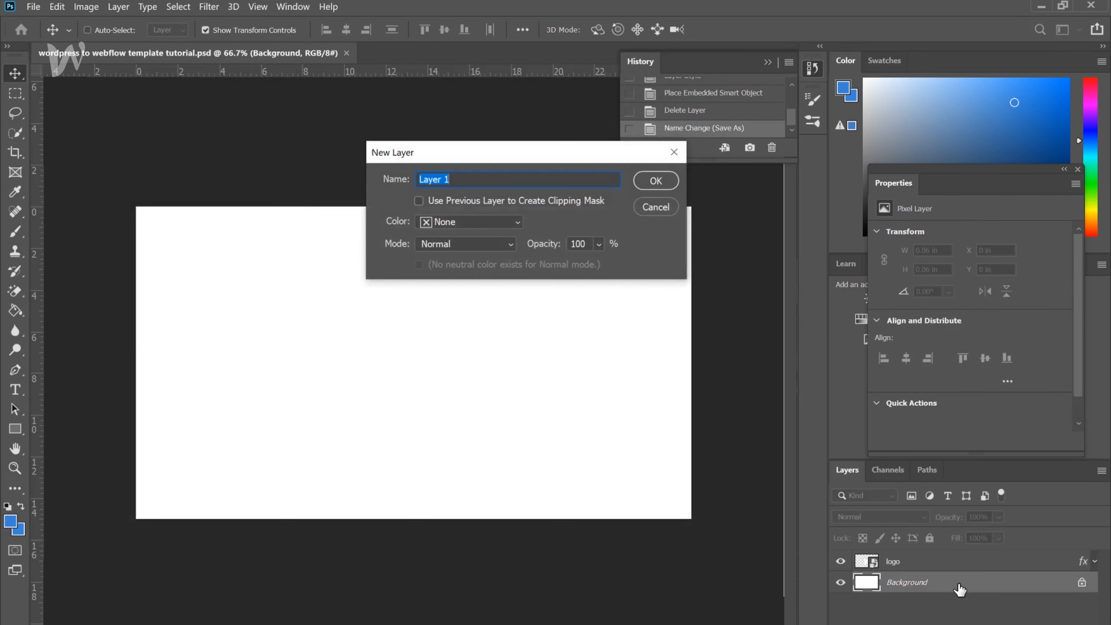
{"action": "type", "text": "Header"}
{"action": "key", "text": "Return"}
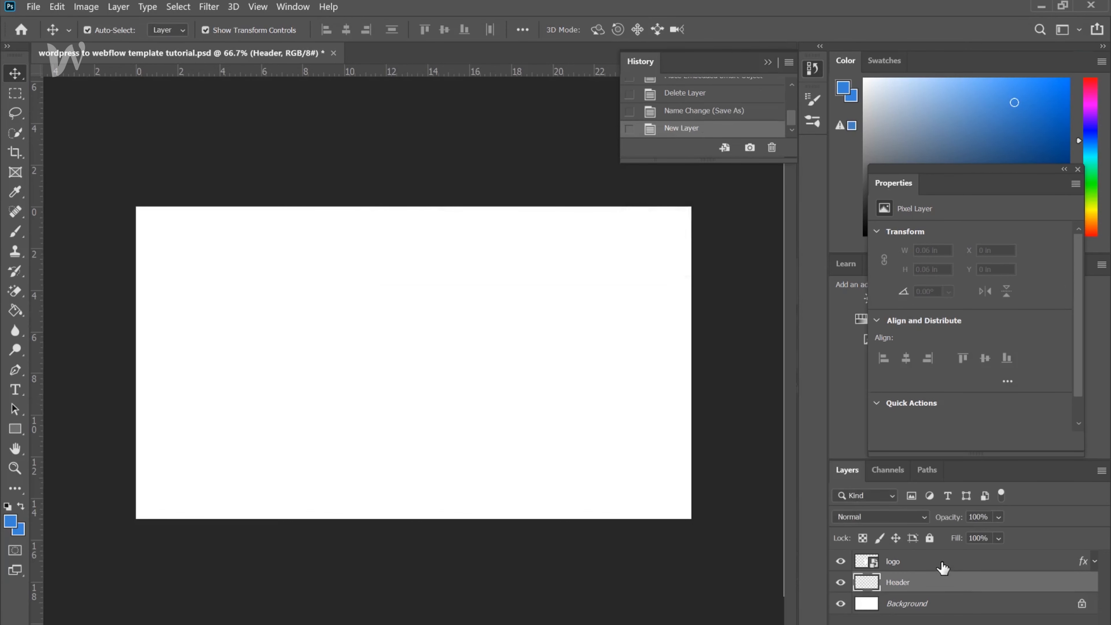
Group the logo and Header layers and name the group Header.
{"action": "left_click", "coordinate": [944, 569], "text": "shift"}
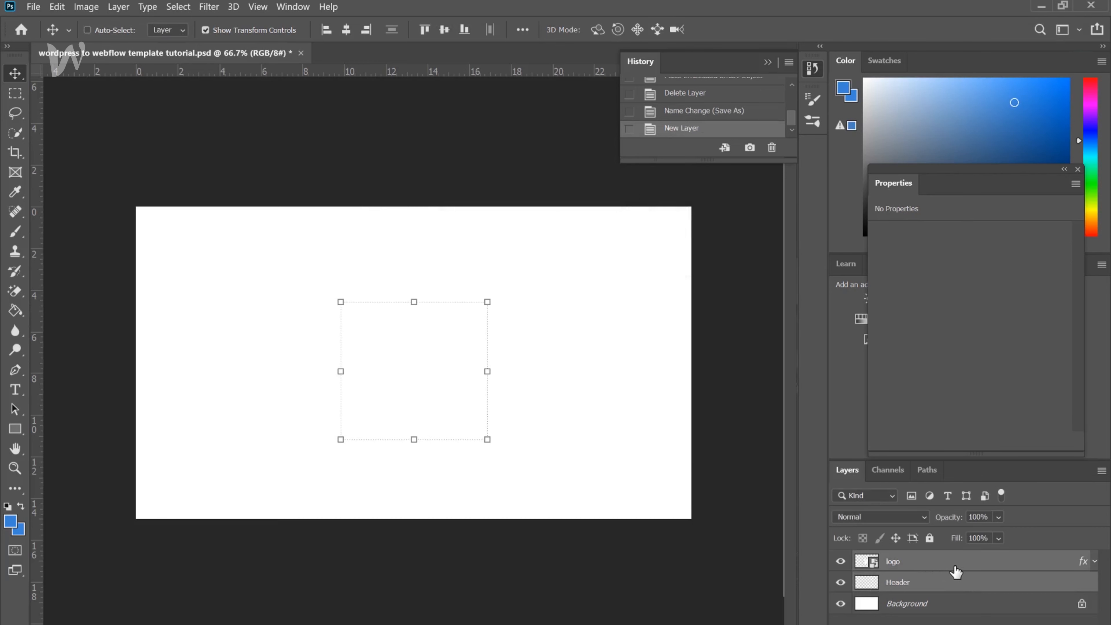
{"action": "key", "text": "ctrl+g"}
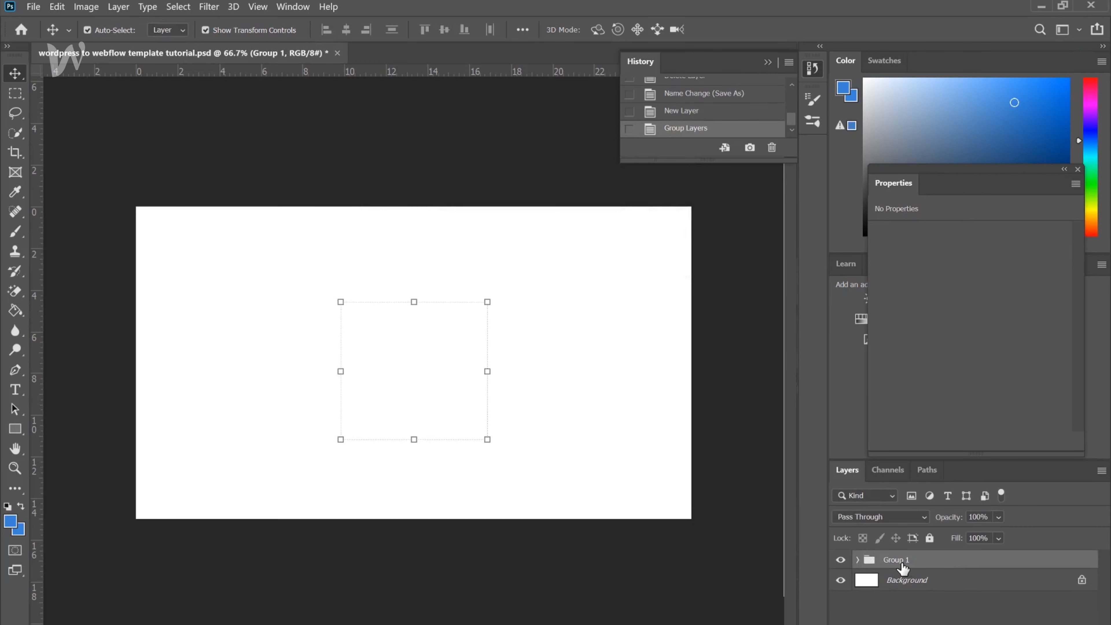
{"action": "double_click", "coordinate": [902, 563]}
{"action": "type", "text": "Header"}
{"action": "key", "text": "Return"}
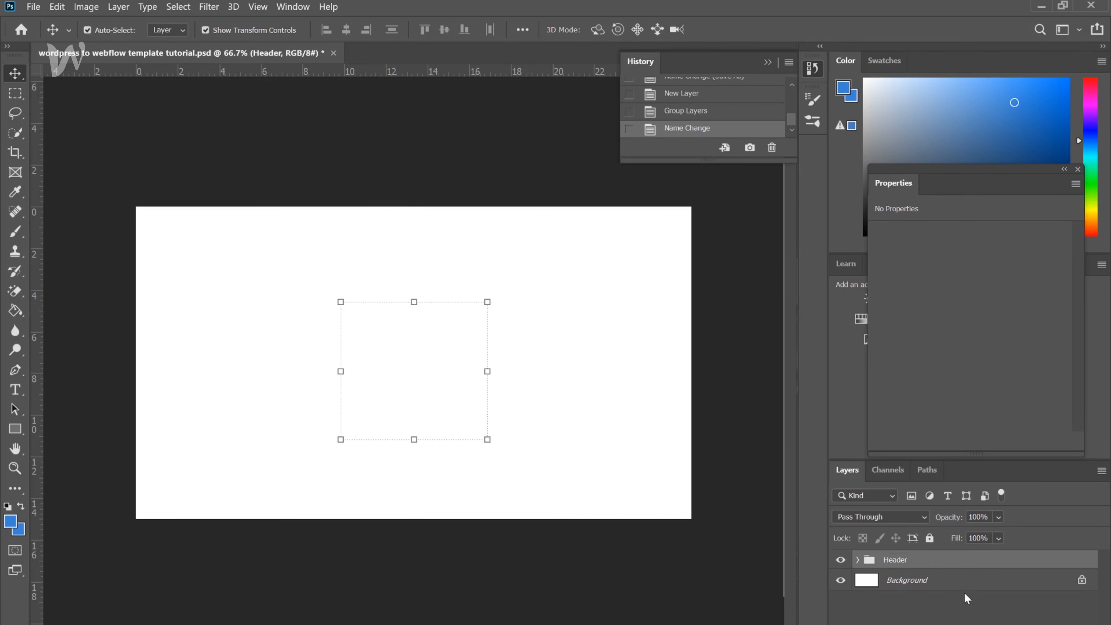
Draw a blue rectangle about 1925 by 134 px across the canvas's upper edge on the Header layer inside the Header group.
{"action": "left_click", "coordinate": [857, 560]}
{"action": "left_click", "coordinate": [936, 602]}
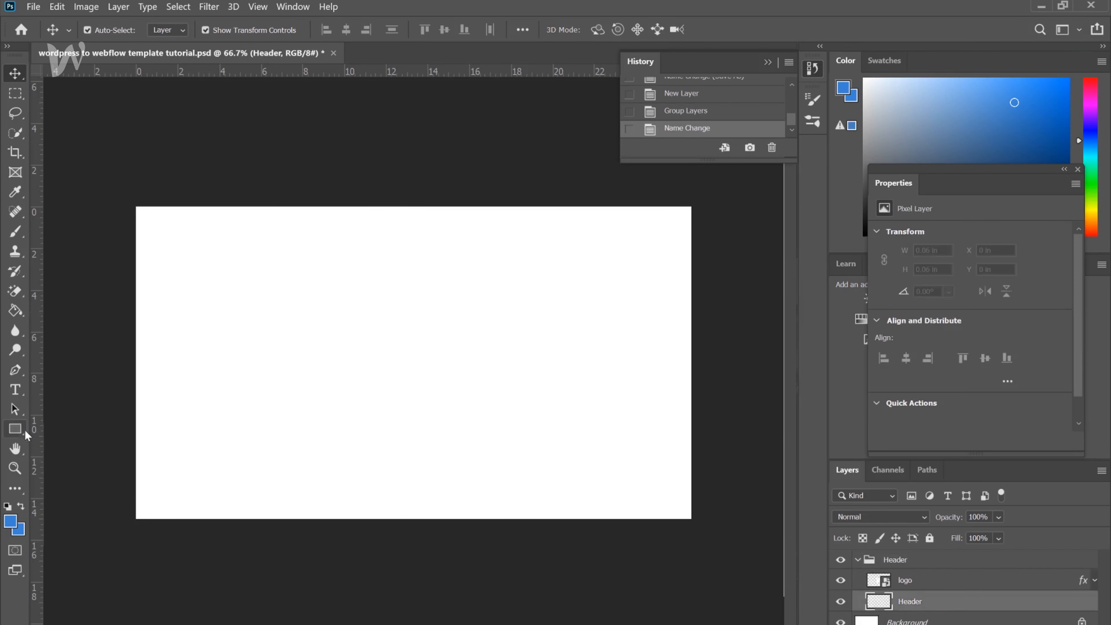
{"action": "left_click", "coordinate": [15, 429]}
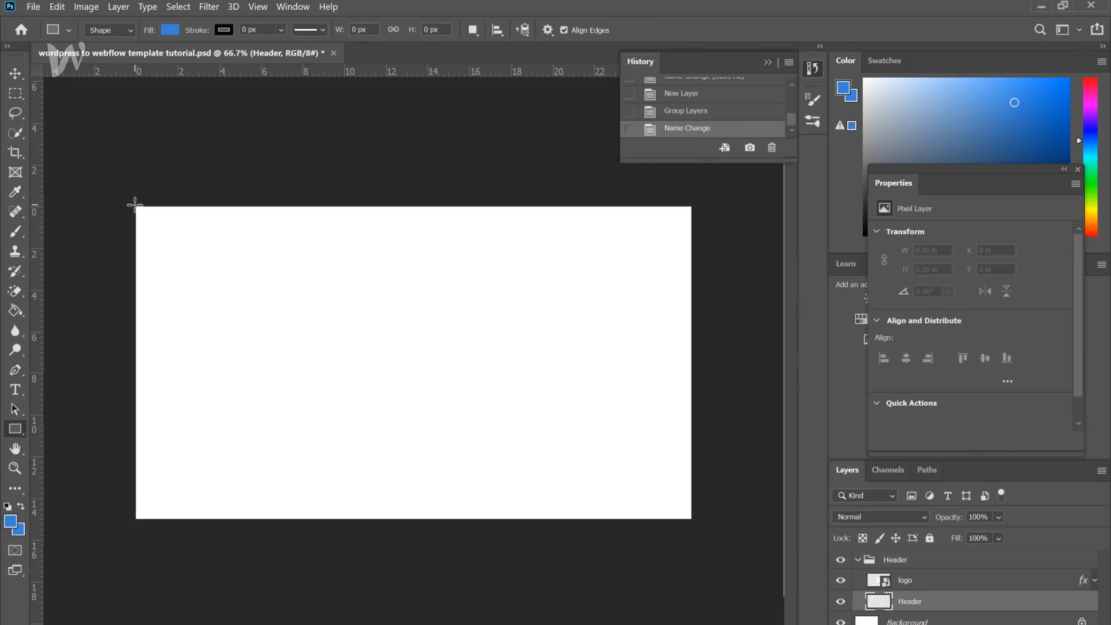
{"action": "left_click_drag", "start_coordinate": [135, 206], "coordinate": [689, 243]}
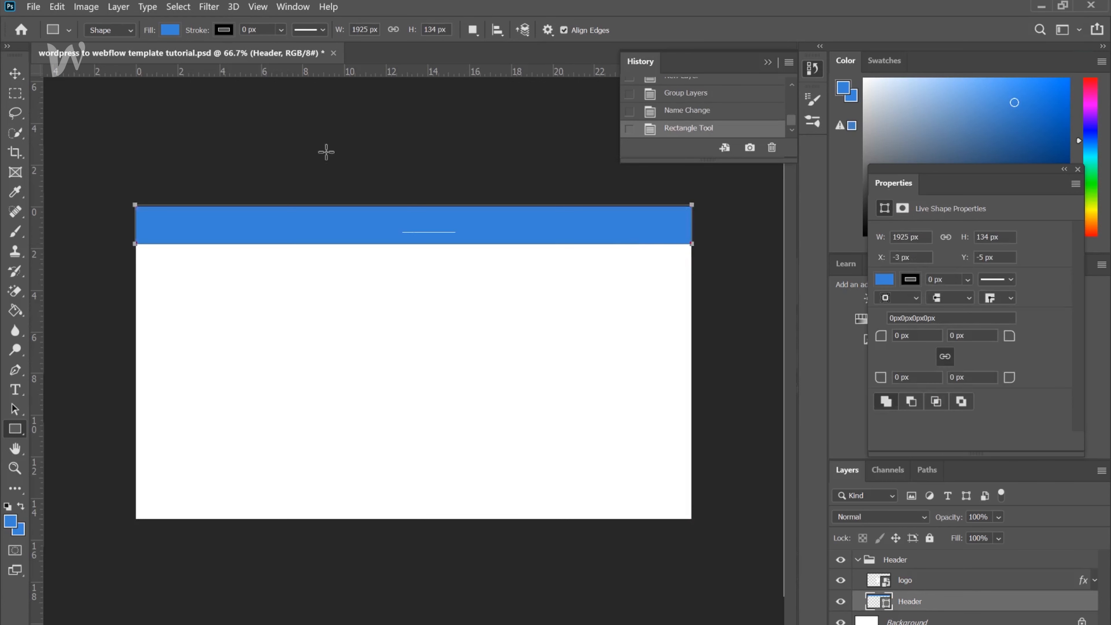
Resize the blue header rectangle to the canvas edges, 1920 px wide and about 129 px high, starting at X 0 and Y 0.
{"action": "left_click", "coordinate": [12, 78]}
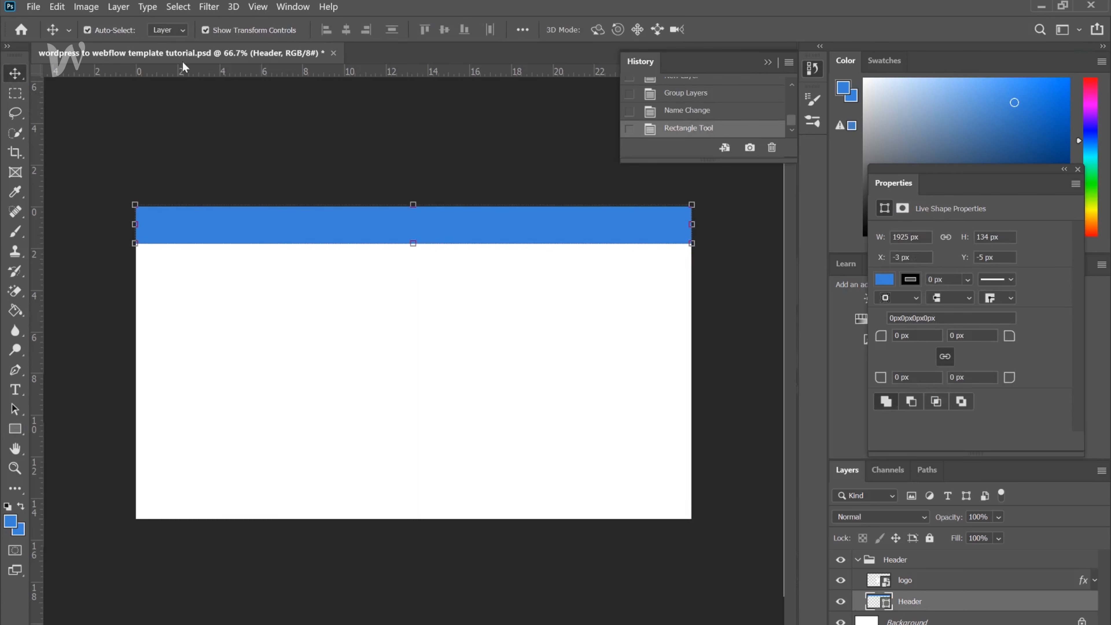
{"action": "left_click", "coordinate": [135, 223]}
{"action": "left_click_drag", "start_coordinate": [135, 223], "coordinate": [137, 223]}
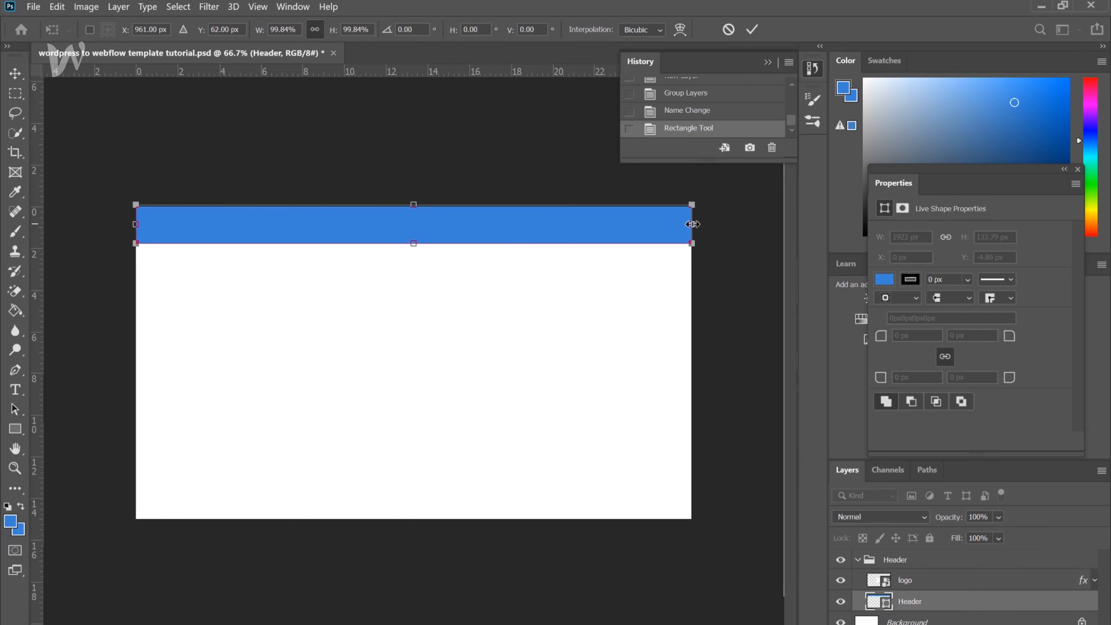
{"action": "left_click_drag", "start_coordinate": [692, 223], "coordinate": [691, 223]}
{"action": "left_click_drag", "start_coordinate": [414, 205], "coordinate": [418, 199]}
{"action": "key", "text": "Return"}
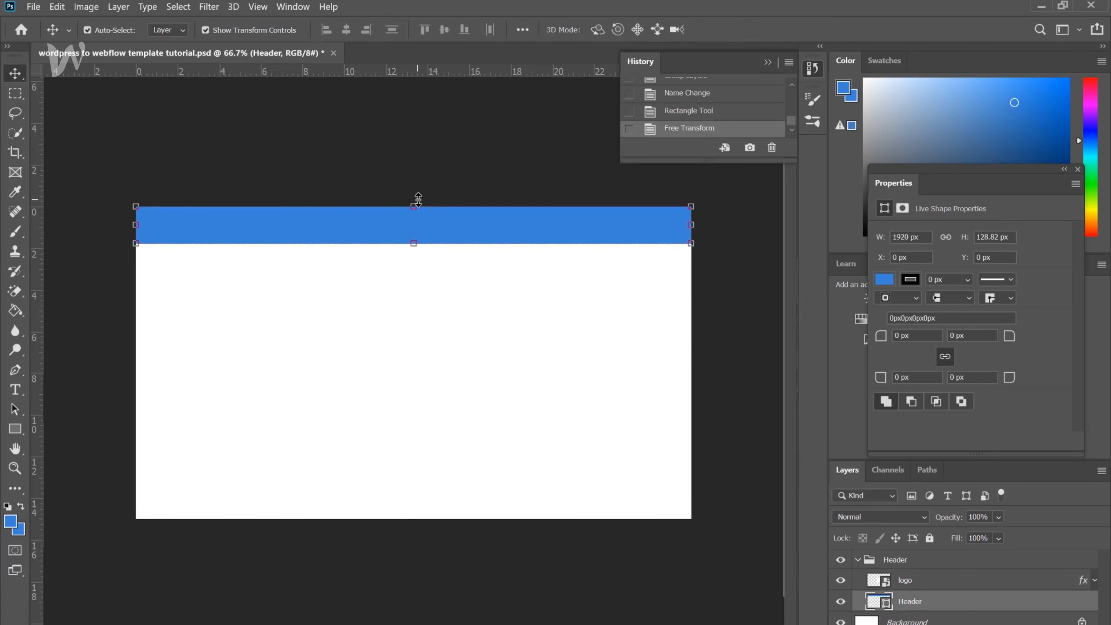
Hide the transform controls and save the document over the existing wordpress to webflow template tutorial file.
{"action": "left_click", "coordinate": [205, 30]}
{"action": "key", "text": "ctrl+shift+s"}
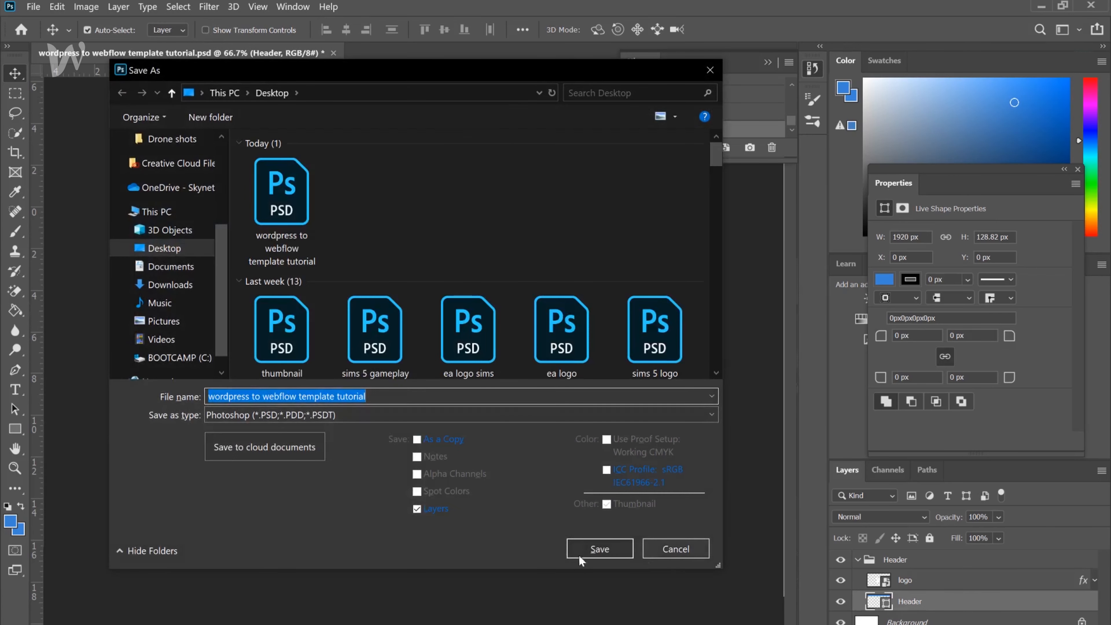
{"action": "left_click", "coordinate": [596, 543]}
{"action": "key", "text": "Left"}
{"action": "key", "text": "Return"}
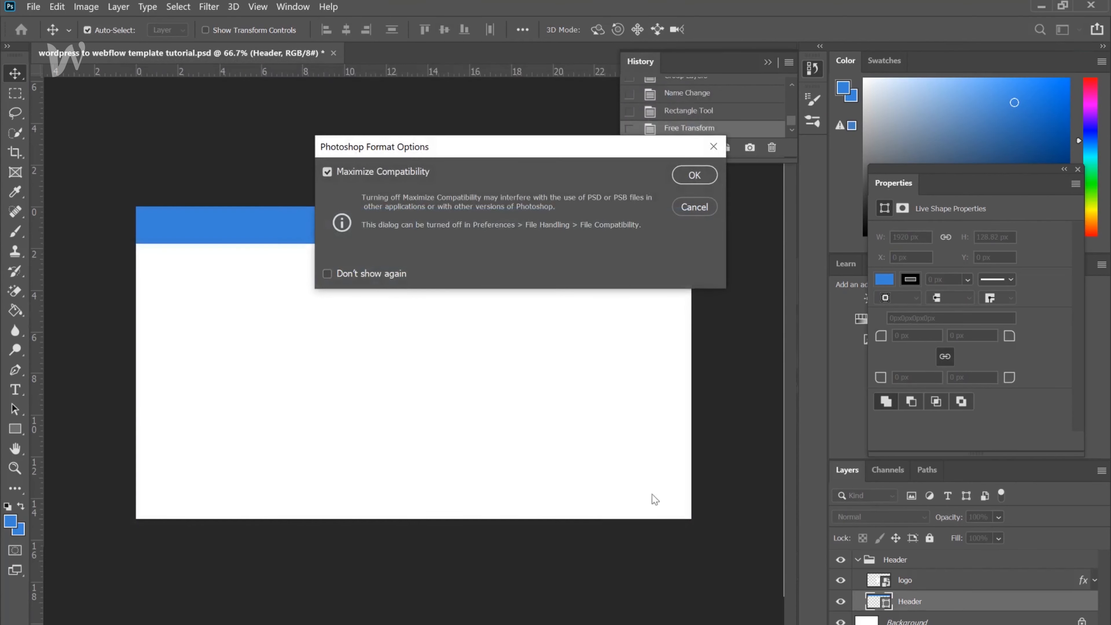
{"action": "key", "text": "Return"}
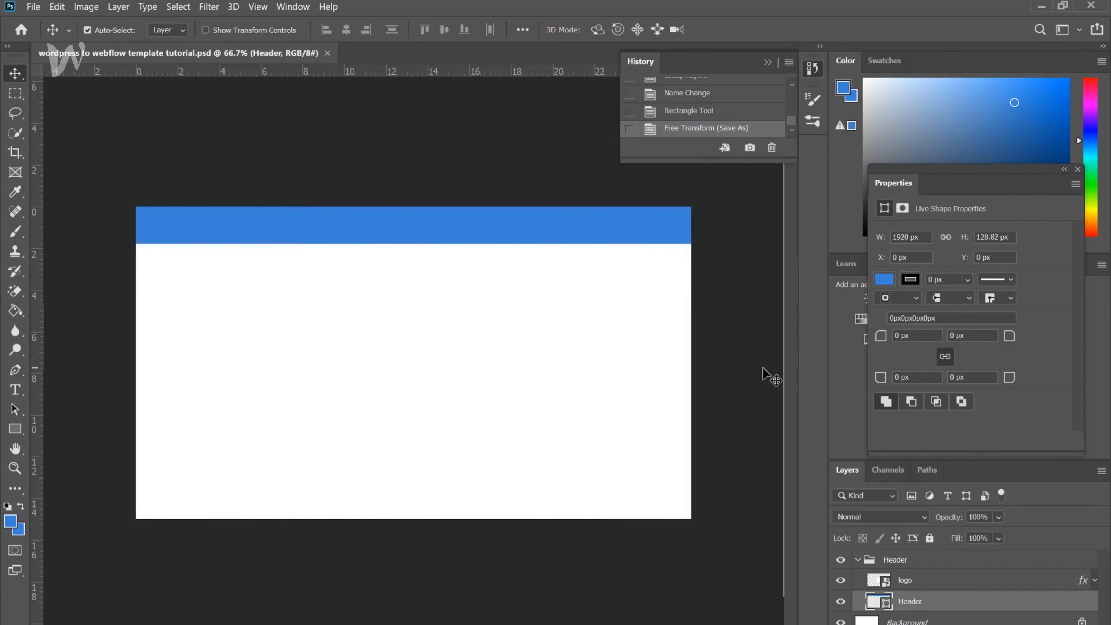
Show transform controls and nudge the logo layer left and up over the header bar, to X 0.94 in and Y 0.27 in.
{"action": "left_click", "coordinate": [967, 585]}
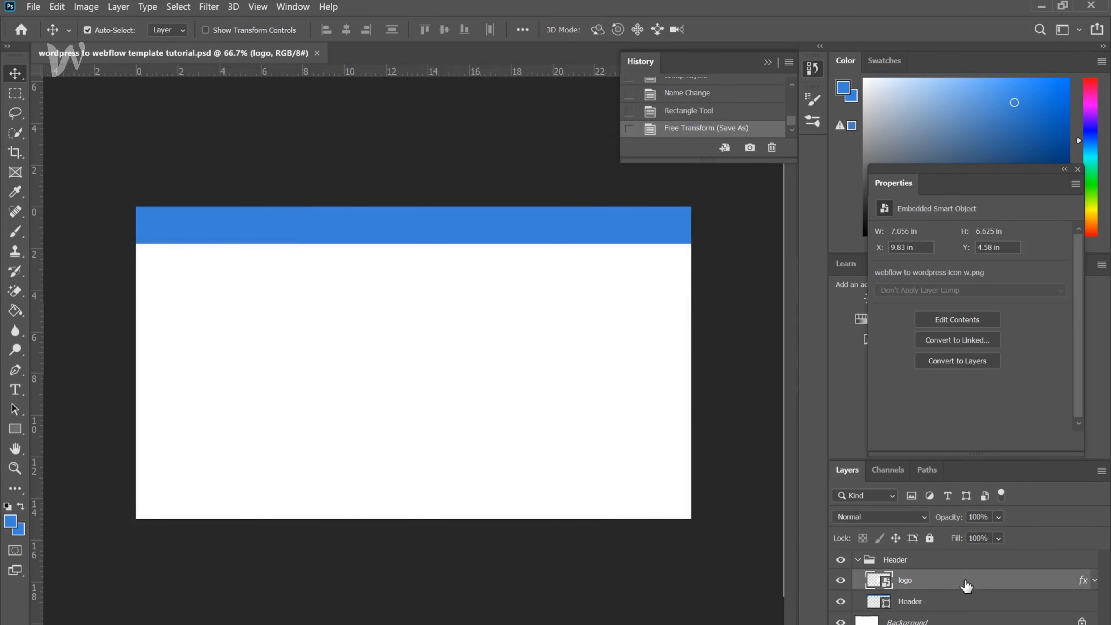
{"action": "left_click", "coordinate": [248, 29]}
{"action": "left_click_drag", "start_coordinate": [421, 392], "coordinate": [331, 360]}
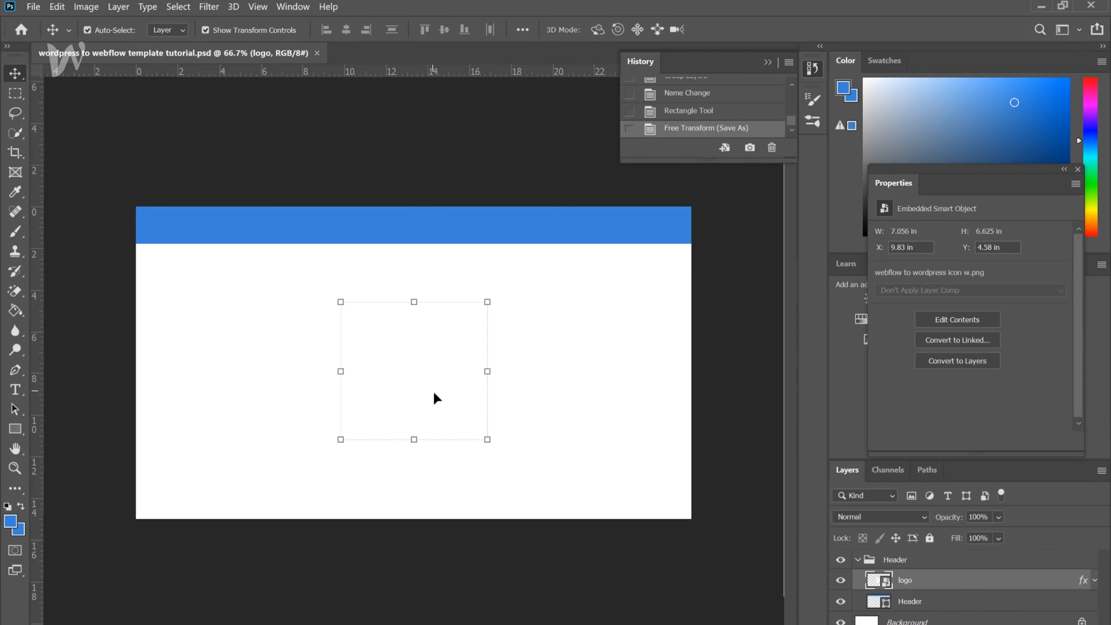
{"action": "key", "text": "shift+Left"}
{"action": "key", "text": "shift+Left"}
{"action": "key", "text": "shift+Left"}
{"action": "key", "text": "shift+Left"}
{"action": "key", "text": "shift+Left"}
{"action": "key", "text": "shift+Left"}
{"action": "key", "text": "shift+Left"}
{"action": "key", "text": "shift+Left"}
{"action": "key", "text": "shift+Left"}
{"action": "key", "text": "shift+Left"}
{"action": "key", "text": "shift+Left"}
{"action": "key", "text": "shift+Left"}
{"action": "key", "text": "shift+Left"}
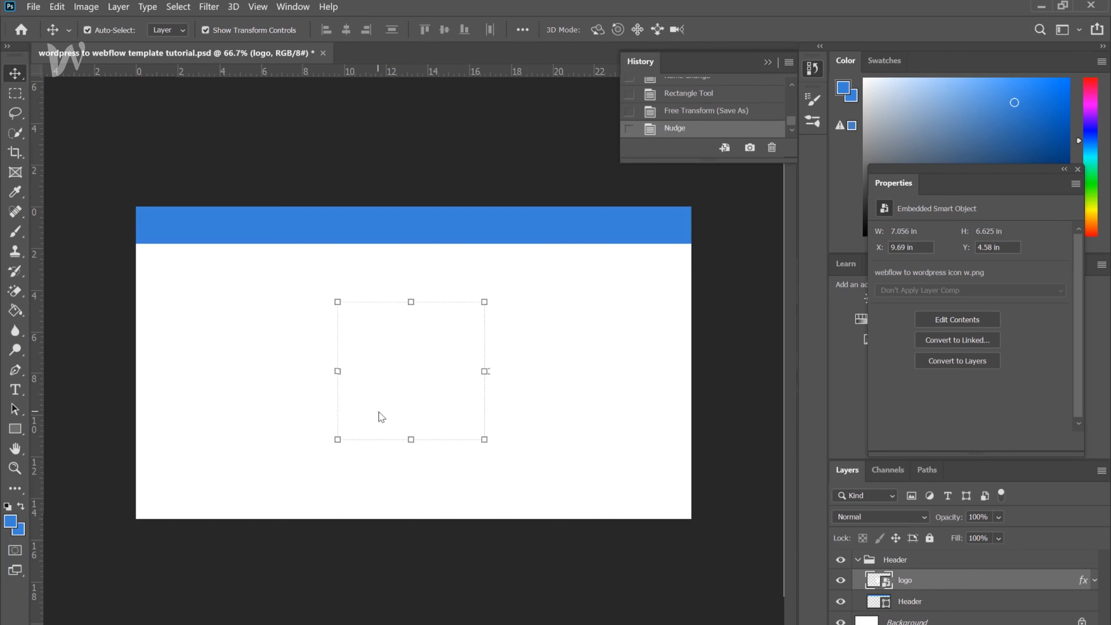
{"action": "key", "text": "shift+Left"}
{"action": "key", "text": "shift+Left"}
{"action": "key", "text": "shift+Left"}
{"action": "key", "text": "shift+Left"}
{"action": "key", "text": "shift+Left"}
{"action": "key", "text": "shift+Left"}
{"action": "key", "text": "shift+Left"}
{"action": "key", "text": "shift+Left"}
{"action": "key", "text": "shift+Left"}
{"action": "key", "text": "shift+Left"}
{"action": "key", "text": "shift+Left"}
{"action": "key", "text": "shift+Left"}
{"action": "key", "text": "shift+Left"}
{"action": "key", "text": "shift+Left"}
{"action": "key", "text": "shift+Left"}
{"action": "key", "text": "shift+Left"}
{"action": "key", "text": "shift+Left"}
{"action": "key", "text": "shift+Left"}
{"action": "key", "text": "shift+Left"}
{"action": "key", "text": "shift+Left"}
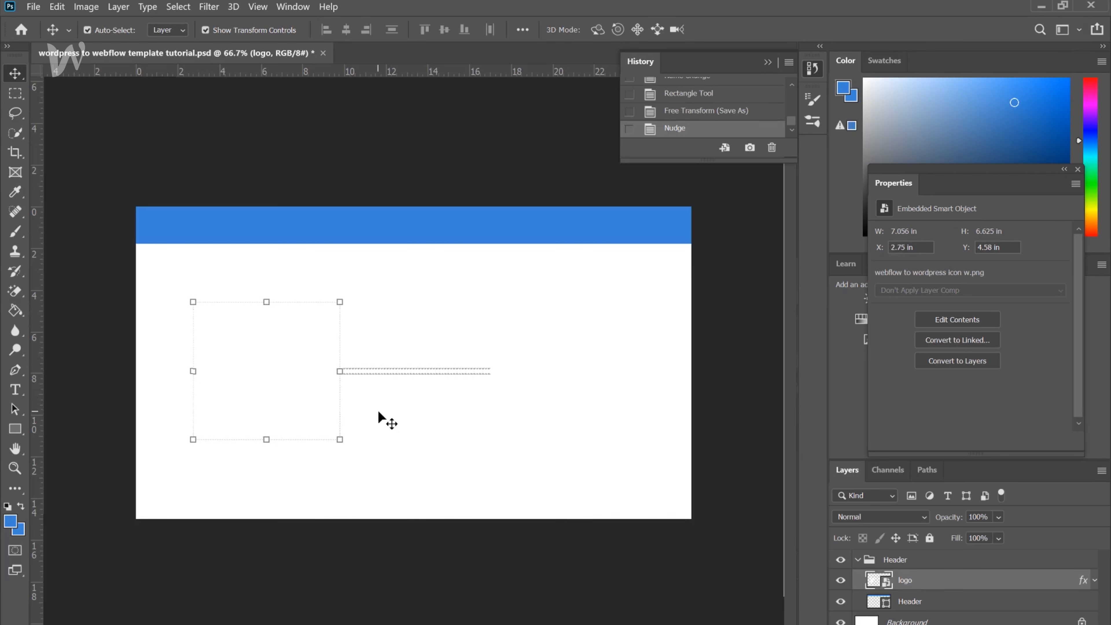
{"action": "key", "text": "shift+Left"}
{"action": "key", "text": "shift+Left"}
{"action": "key", "text": "shift+Left"}
{"action": "key", "text": "shift+Left"}
{"action": "key", "text": "shift+Left"}
{"action": "key", "text": "shift+Left"}
{"action": "key", "text": "shift+Left"}
{"action": "key", "text": "shift+Left"}
{"action": "key", "text": "shift+Left"}
{"action": "key", "text": "shift+Left"}
{"action": "key", "text": "shift+Up"}
{"action": "key", "text": "shift+Up"}
{"action": "key", "text": "shift+Up"}
{"action": "key", "text": "shift+Up"}
{"action": "key", "text": "shift+Up"}
{"action": "key", "text": "shift+Up"}
{"action": "key", "text": "shift+Up"}
{"action": "key", "text": "shift+Up"}
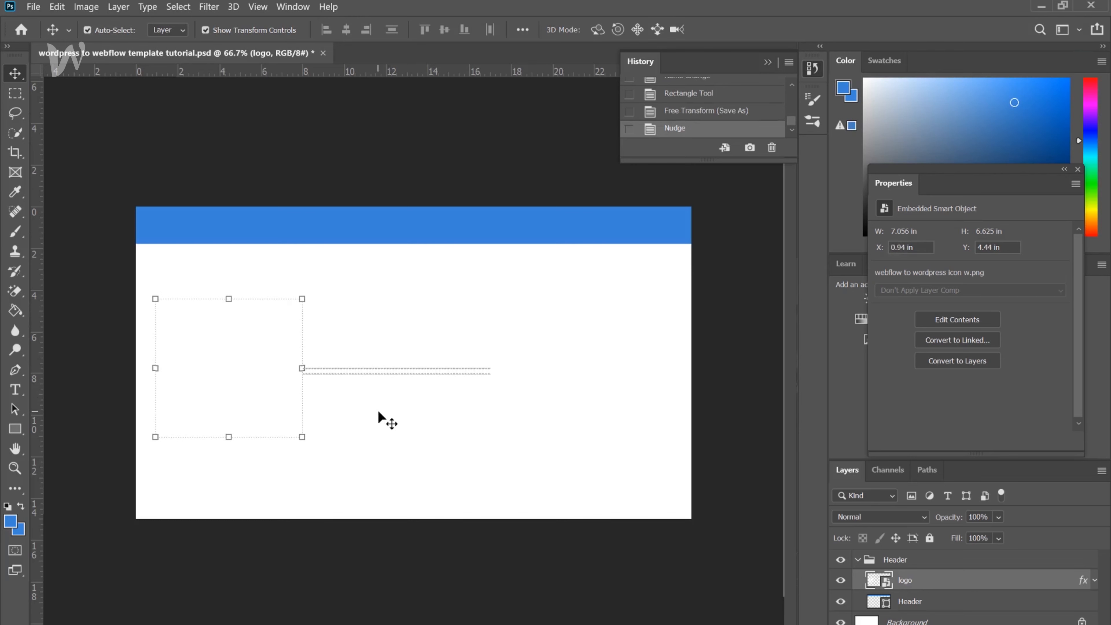
{"action": "key", "text": "shift+Up"}
{"action": "key", "text": "shift+Up"}
{"action": "key", "text": "shift+Up"}
{"action": "key", "text": "shift+Up"}
{"action": "key", "text": "shift+Up"}
{"action": "key", "text": "shift+Up"}
{"action": "key", "text": "shift+Up"}
{"action": "key", "text": "shift+Up"}
{"action": "key", "text": "shift+Up"}
{"action": "key", "text": "shift+Up"}
{"action": "key", "text": "shift+Up"}
{"action": "key", "text": "shift+Up"}
{"action": "key", "text": "shift+Up"}
{"action": "key", "text": "shift+Up"}
{"action": "key", "text": "shift+Up"}
{"action": "key", "text": "shift+Up"}
{"action": "key", "text": "shift+Up"}
{"action": "key", "text": "shift+Up"}
{"action": "key", "text": "shift+Up"}
{"action": "key", "text": "shift+Up"}
{"action": "key", "text": "shift+Up"}
{"action": "key", "text": "shift+Up"}
{"action": "key", "text": "shift+Up"}
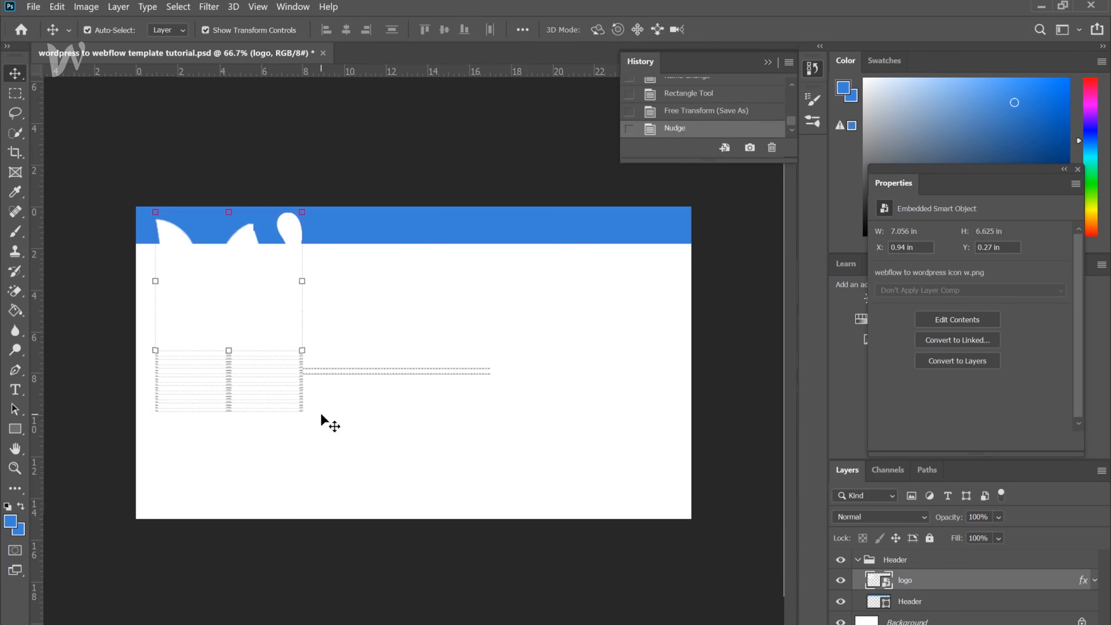
Scale the logo proportionally down to about 10.5% near the left end of the header bar.
{"action": "left_click", "coordinate": [210, 31]}
{"action": "left_click", "coordinate": [208, 31]}
{"action": "left_click", "coordinate": [301, 350]}
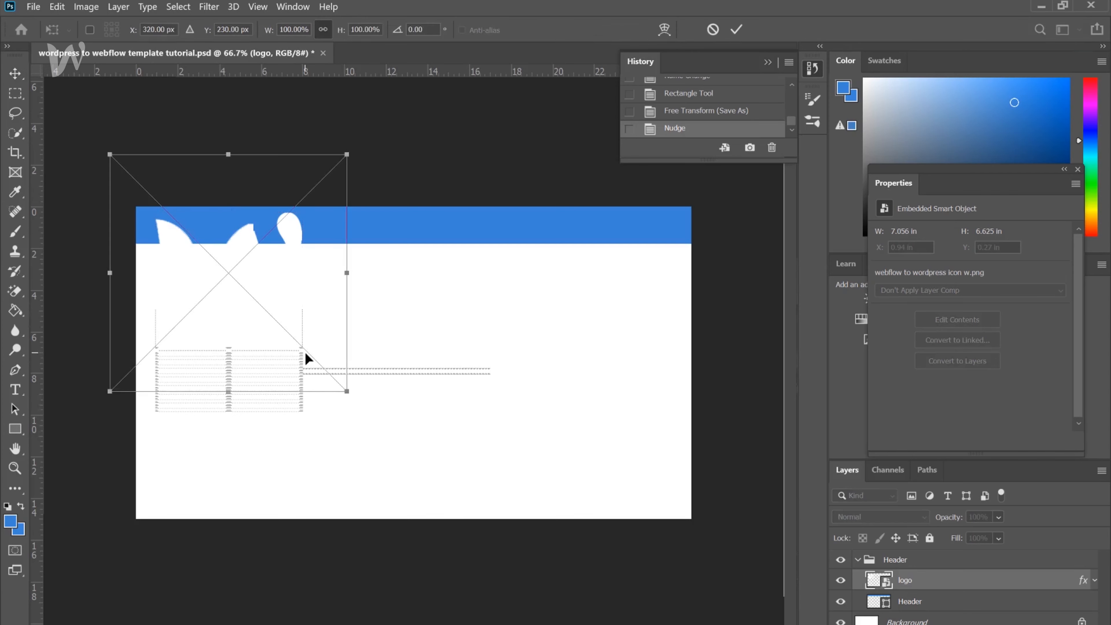
{"action": "left_click_drag", "start_coordinate": [350, 396], "coordinate": [178, 228]}
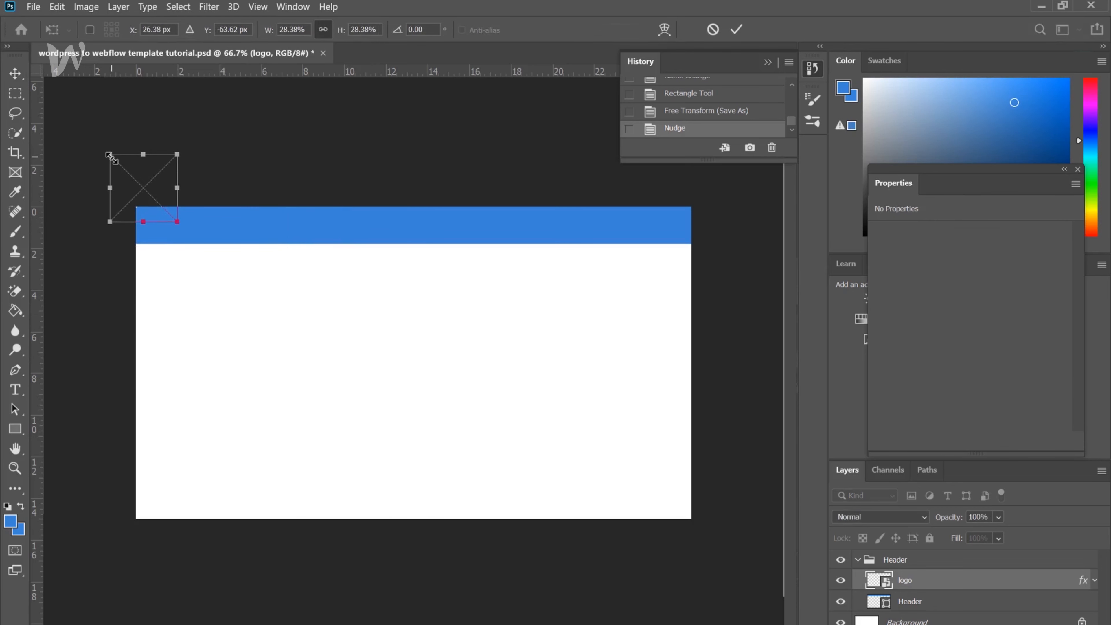
{"action": "left_click_drag", "start_coordinate": [109, 155], "coordinate": [152, 197]}
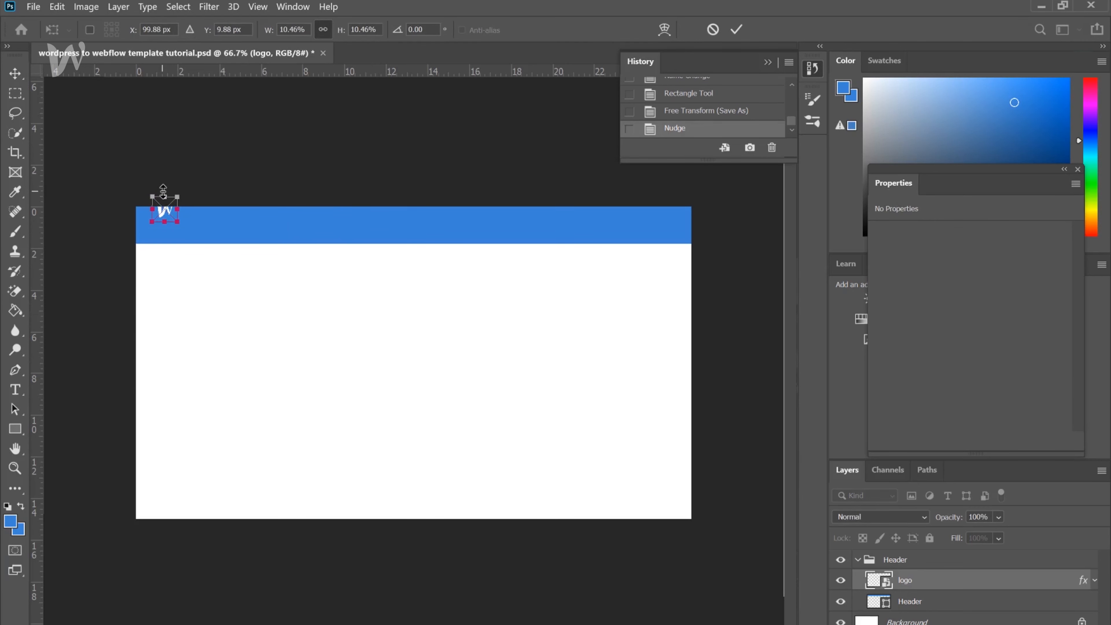
{"action": "key", "text": "Return"}
Nudge the small logo down to Y 0.52 in within the header bar and save the document with transform controls hidden.
{"action": "key", "text": "shift+Down"}
{"action": "key", "text": "shift+Down"}
{"action": "key", "text": "shift+Down"}
{"action": "key", "text": "shift+Down"}
{"action": "key", "text": "shift+Down"}
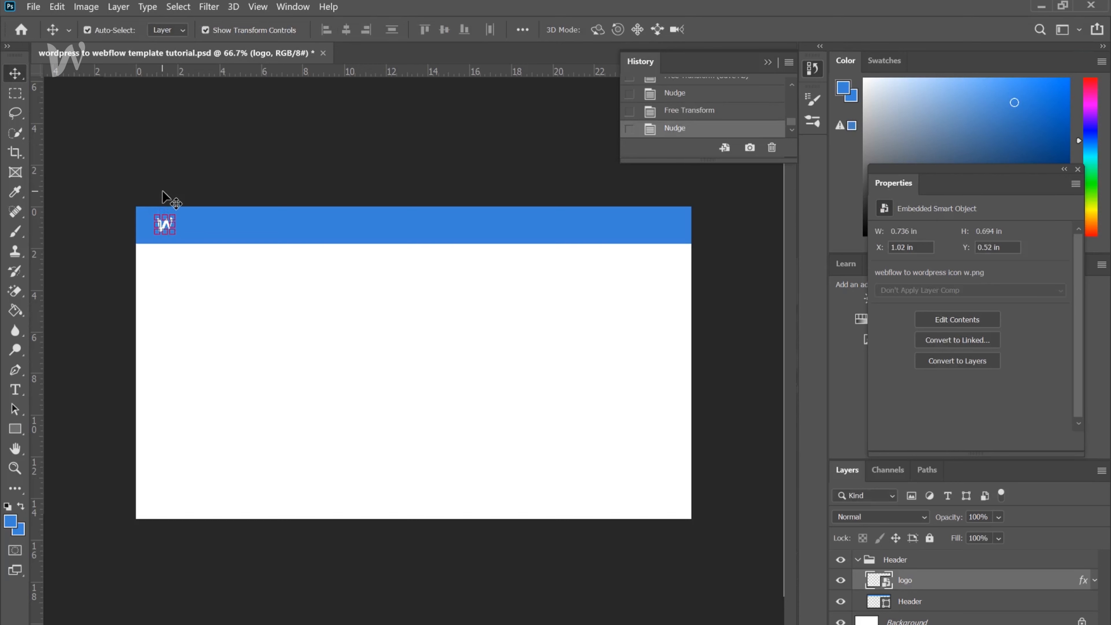
{"action": "left_click", "coordinate": [205, 30]}
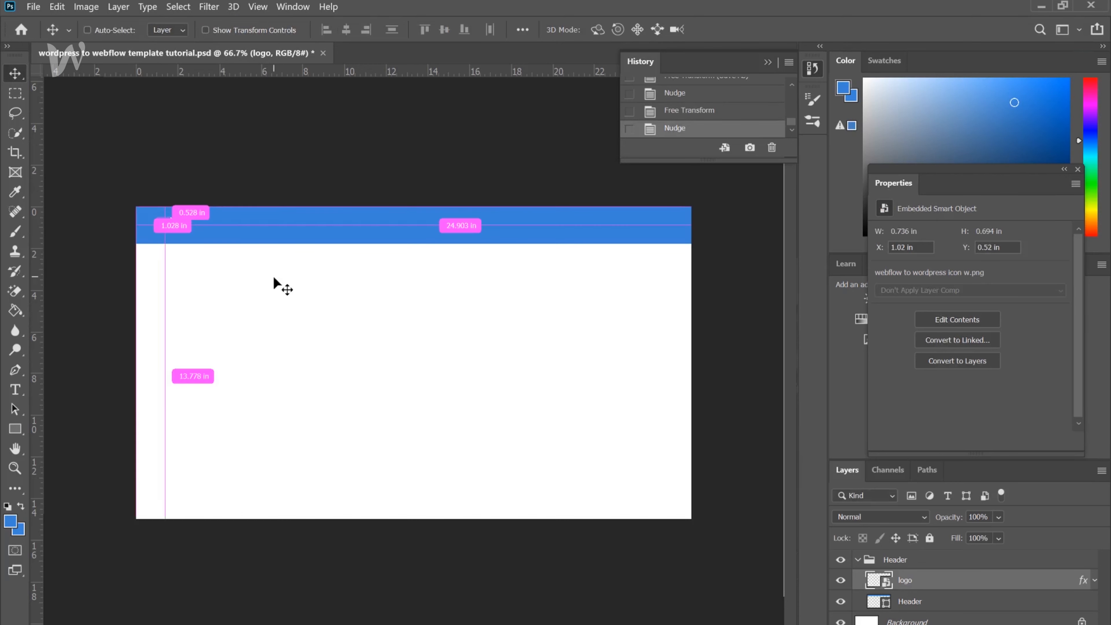
{"action": "key", "text": "ctrl+s"}
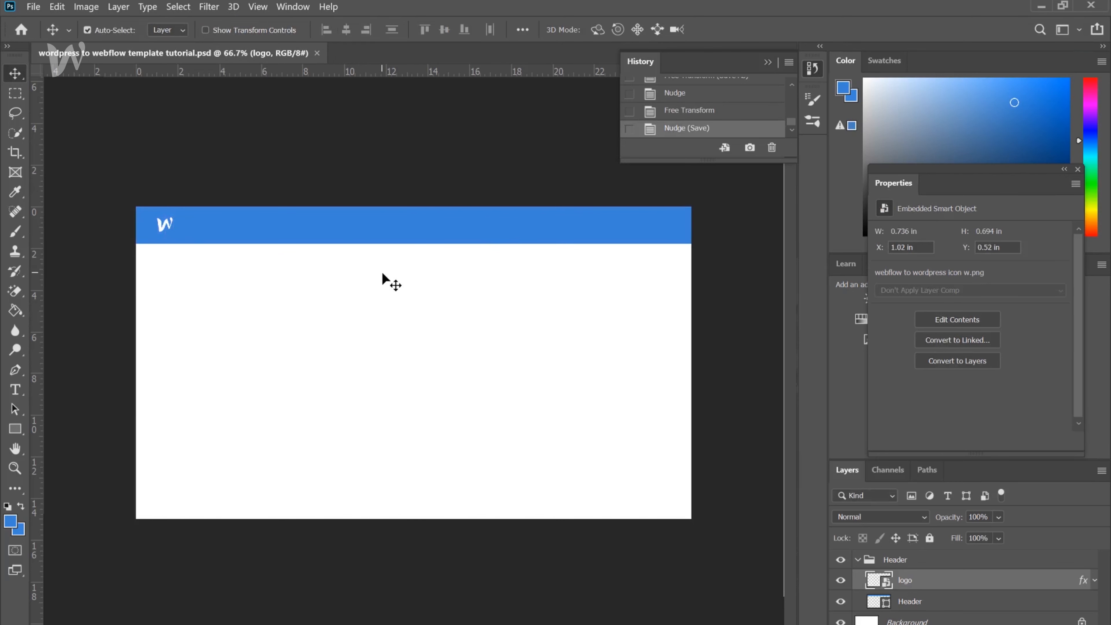
Add vertical guides about 1 in from the canvas's left and right edges, the first at the logo's left edge, and save the document.
{"action": "left_click_drag", "start_coordinate": [33, 303], "coordinate": [157, 306]}
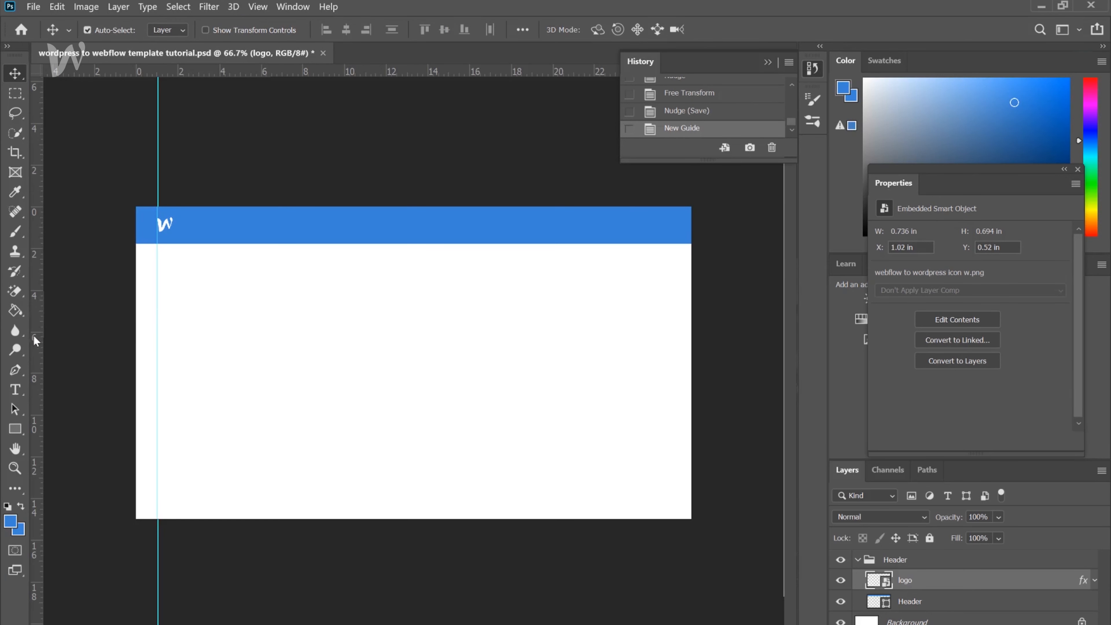
{"action": "left_click_drag", "start_coordinate": [33, 336], "coordinate": [669, 355]}
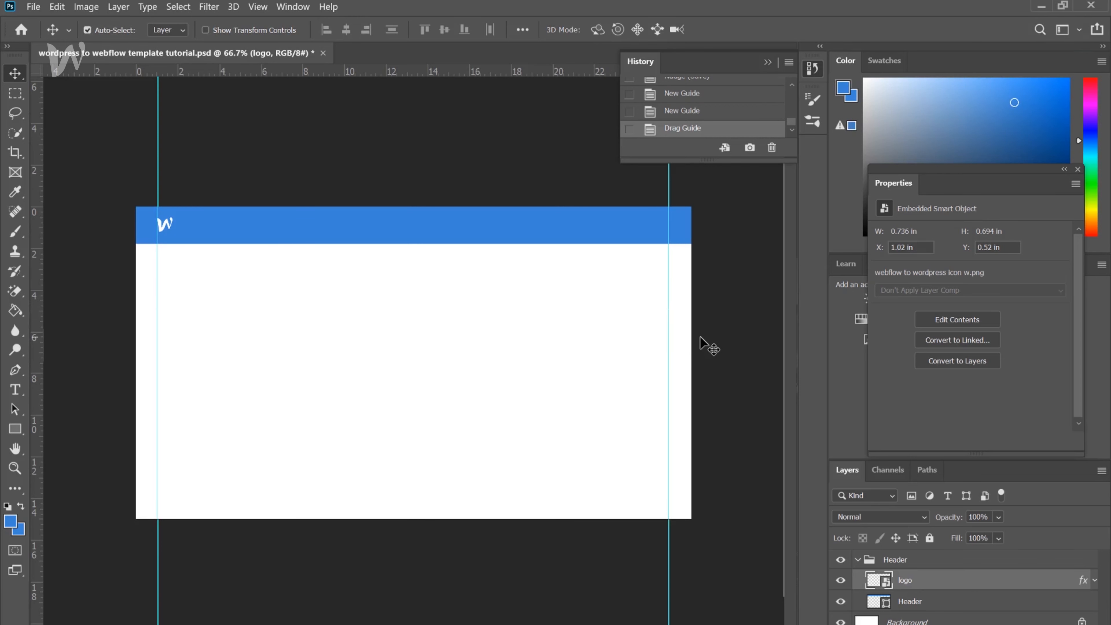
{"action": "key", "text": "ctrl+s"}
{"action": "key", "text": "ctrl+1"}
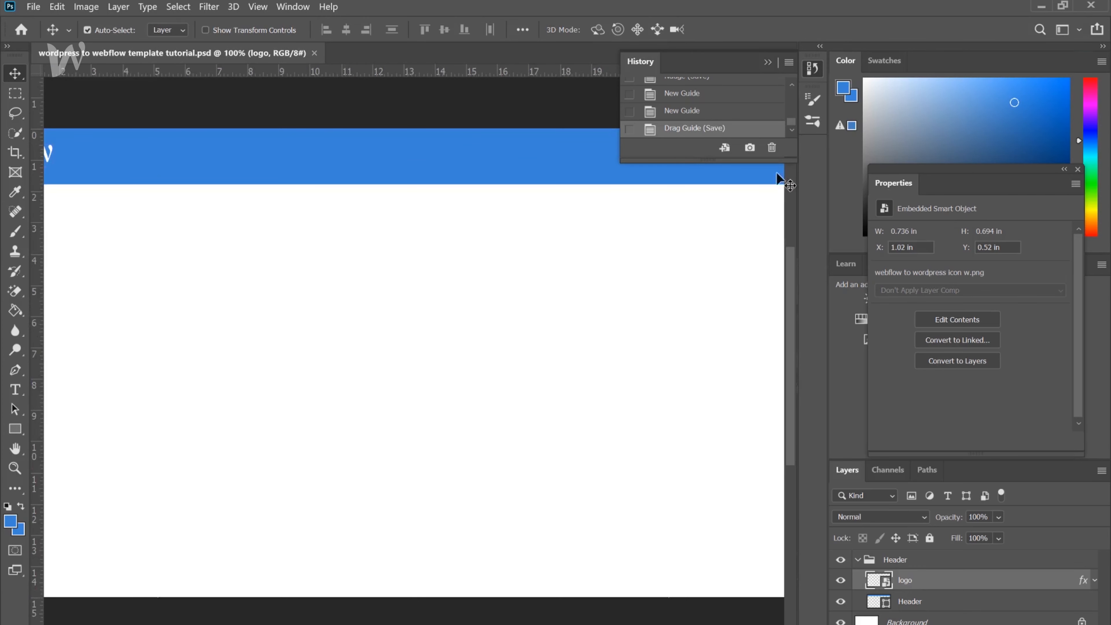
Create a new layer named Menu above the logo layer in the Header group.
{"action": "left_click_drag", "start_coordinate": [792, 302], "coordinate": [784, 277]}
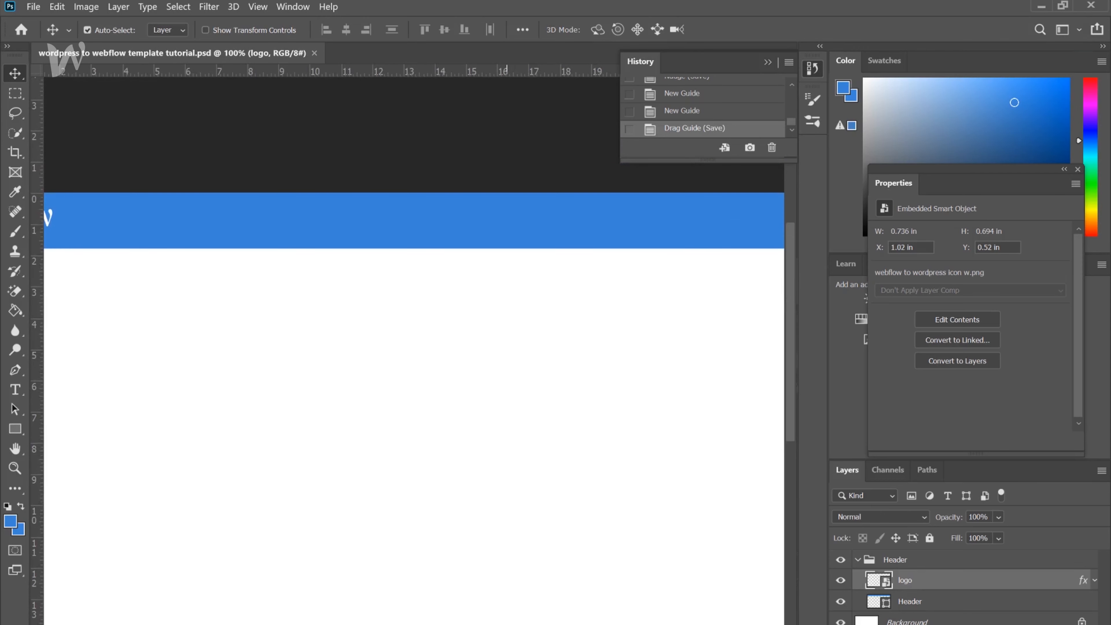
{"action": "left_click_drag", "start_coordinate": [414, 624], "coordinate": [377, 623]}
{"action": "key", "text": "ctrl+shift+n"}
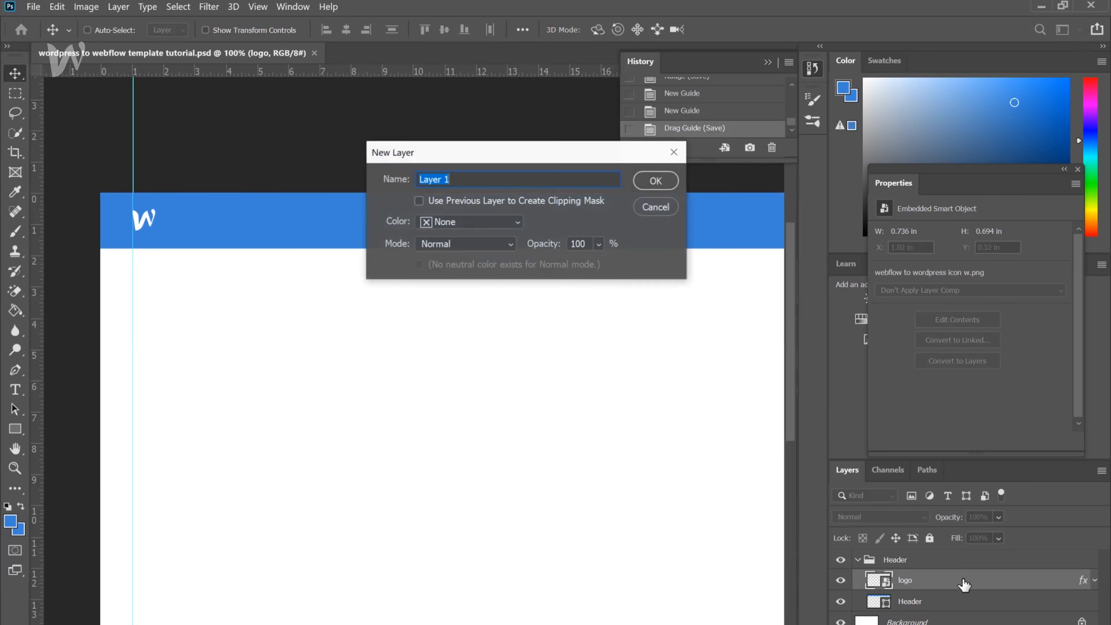
{"action": "type", "text": "Menu"}
{"action": "key", "text": "Return"}
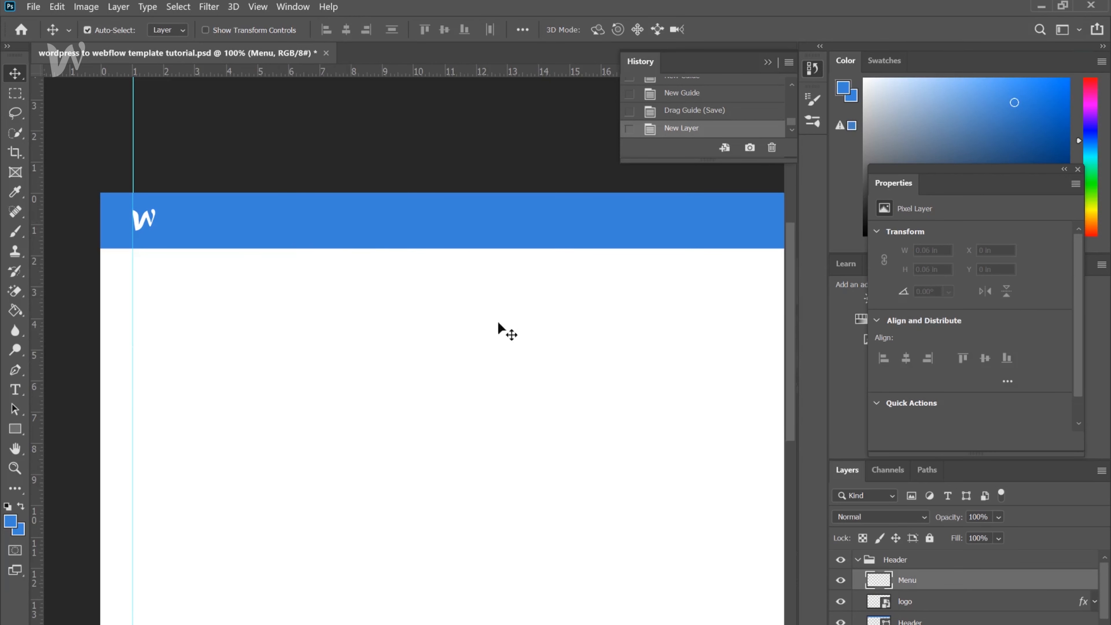
Show transform controls on the logo layer and enlarge the logo proportionally to about 0.96 by 0.89 in.
{"action": "left_click", "coordinate": [927, 606]}
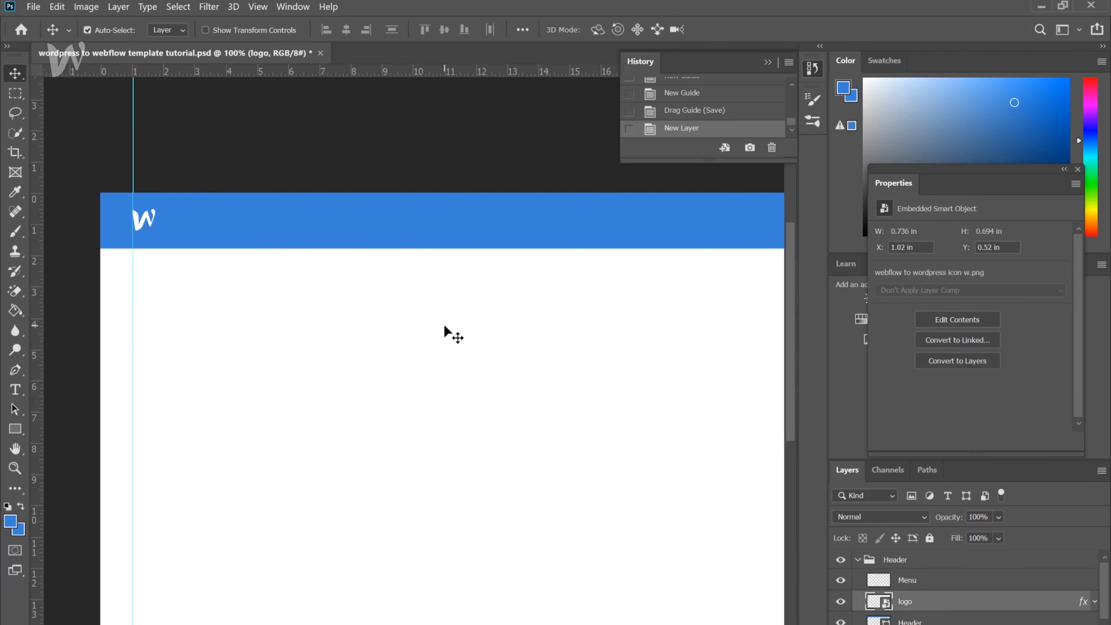
{"action": "left_click", "coordinate": [264, 26]}
{"action": "left_click_drag", "start_coordinate": [156, 231], "coordinate": [170, 244]}
{"action": "key", "text": "Return"}
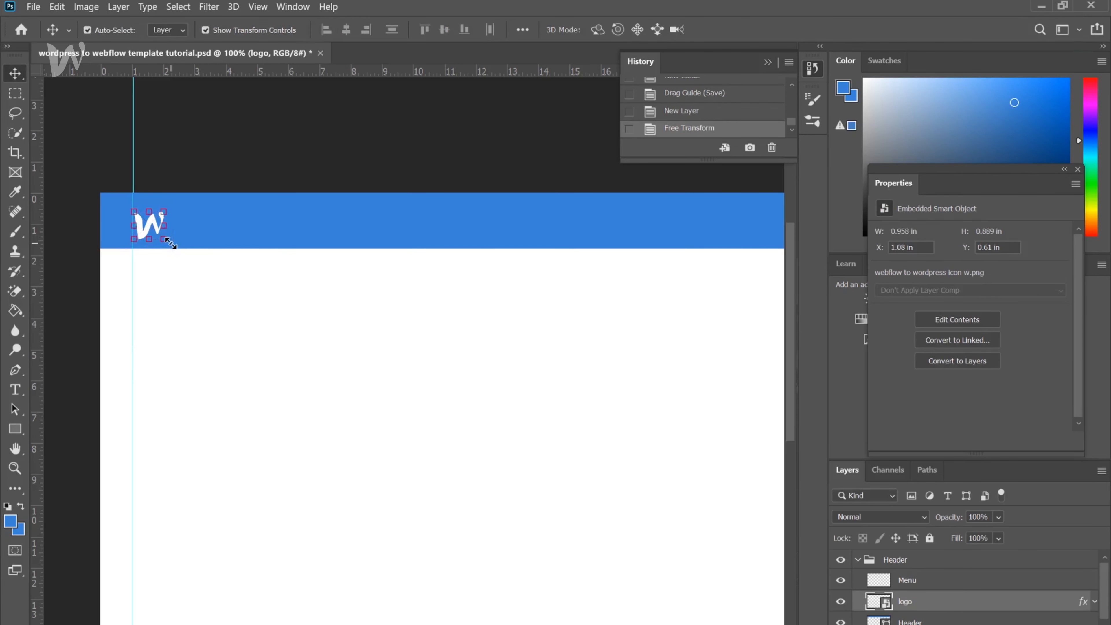
Nudge the enlarged logo up to Y 0.44 in within the header bar and save the document with transform controls hidden.
{"action": "key", "text": "Up"}
{"action": "key", "text": "Up"}
{"action": "key", "text": "Up"}
{"action": "key", "text": "Up"}
{"action": "key", "text": "Up"}
{"action": "key", "text": "Up"}
{"action": "key", "text": "Up"}
{"action": "key", "text": "Up"}
{"action": "key", "text": "Up"}
{"action": "key", "text": "Up"}
{"action": "key", "text": "Up"}
{"action": "key", "text": "Up"}
{"action": "key", "text": "Up"}
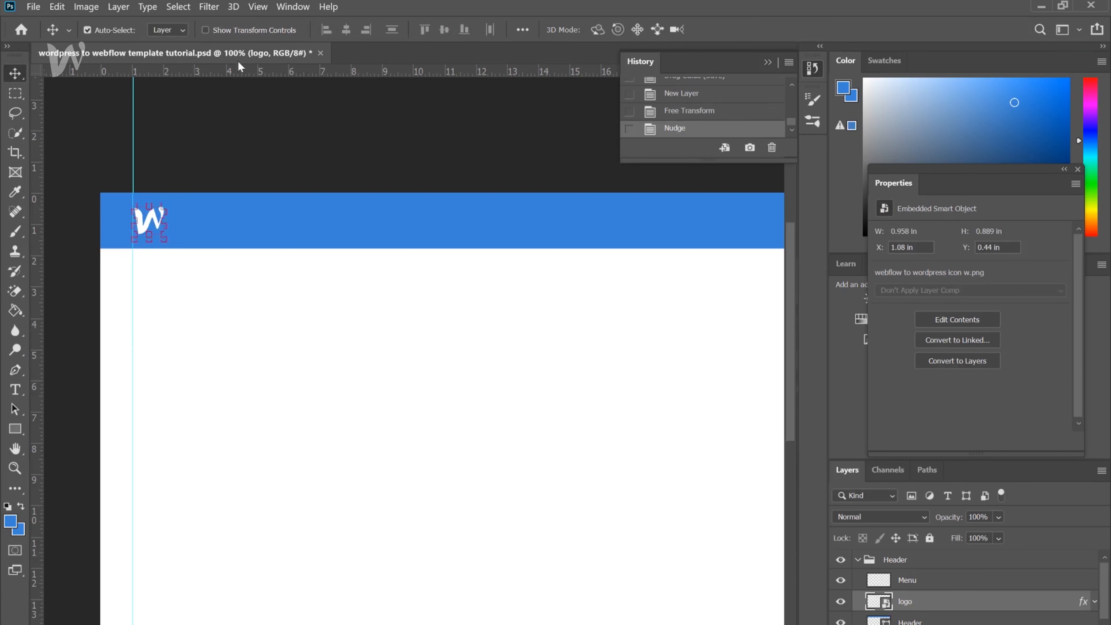
{"action": "key", "text": "ctrl+s"}
Select the Menu layer and set the foreground color to white, ffffff.
{"action": "left_click", "coordinate": [946, 587]}
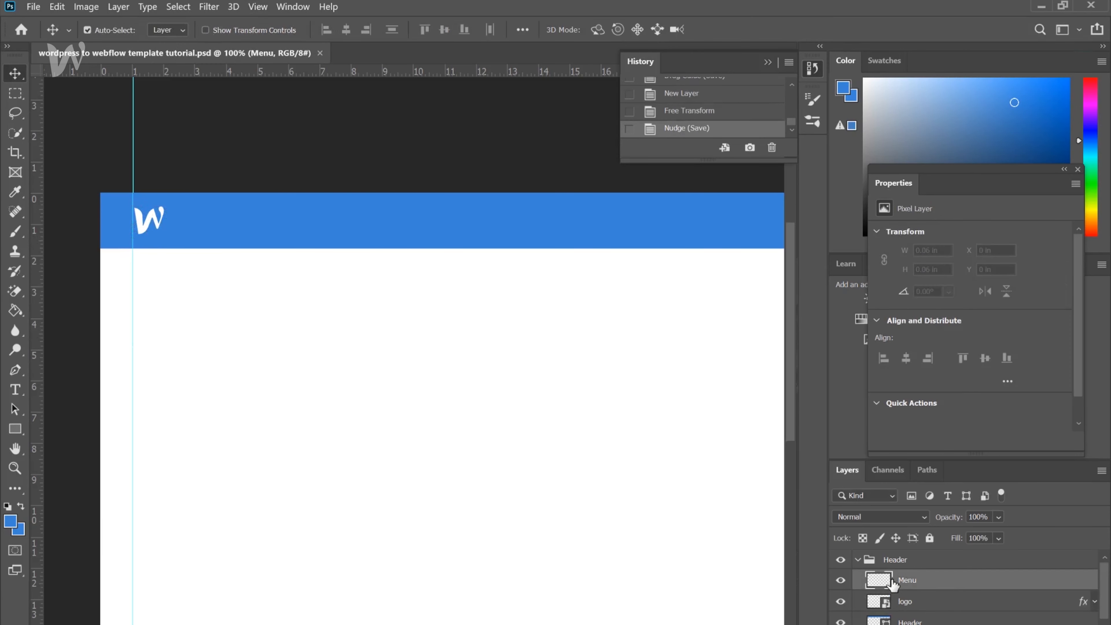
{"action": "scroll", "coordinate": [414, 350], "scroll_direction": "right", "scroll_amount": 5}
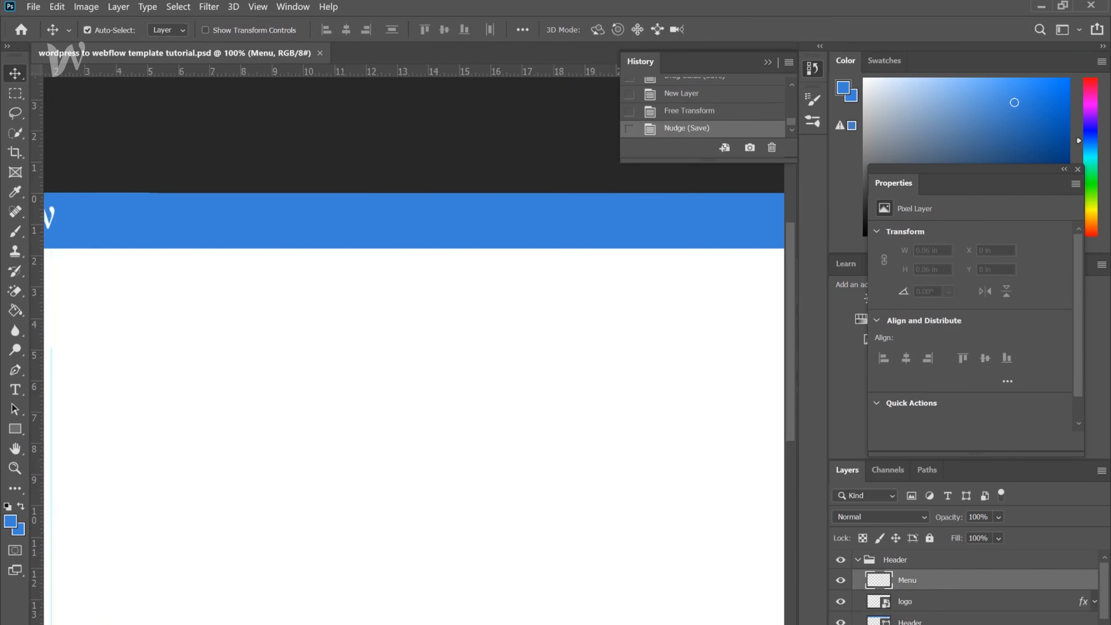
{"action": "left_click", "coordinate": [11, 521]}
{"action": "type", "text": "ffffff"}
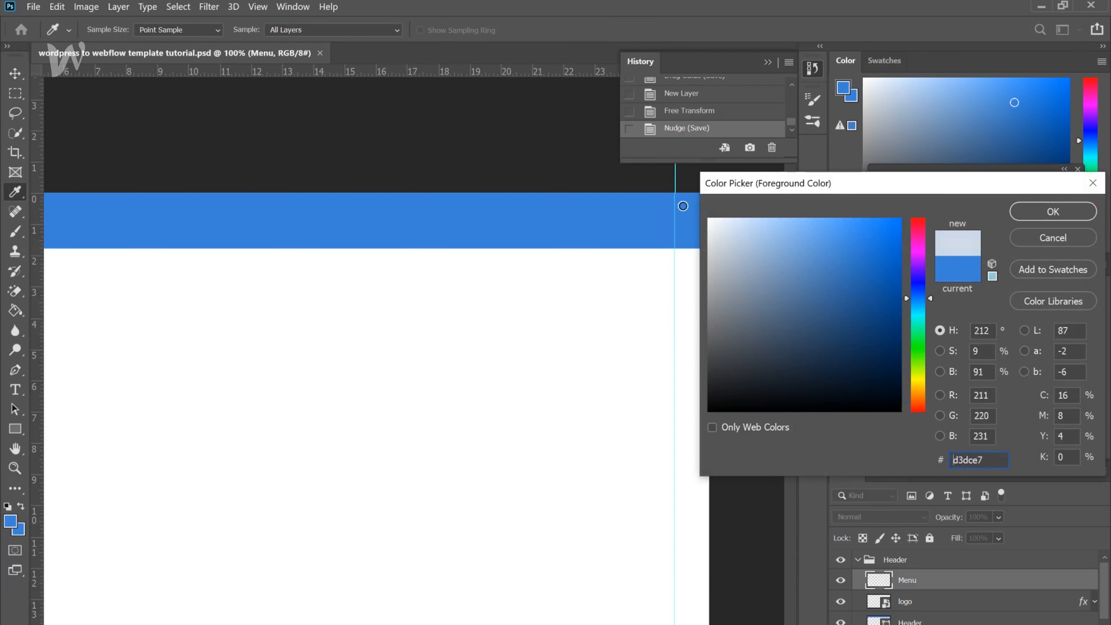
{"action": "key", "text": "Return"}
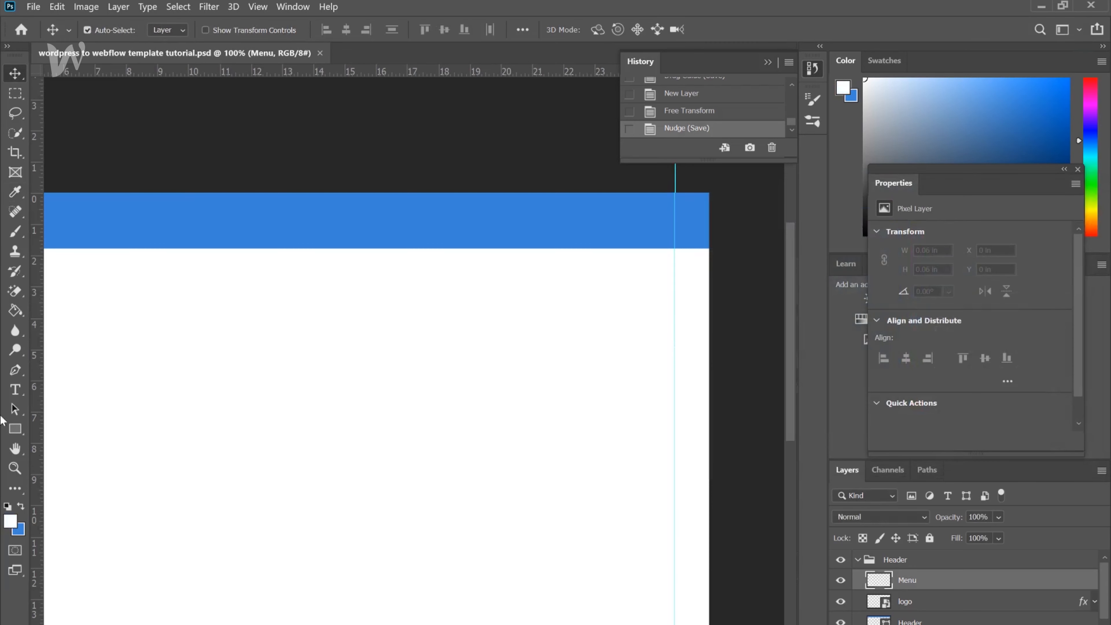
Start a point text in the header bar on the Menu layer, using Barrci Regular at 42.75 pt.
{"action": "left_click", "coordinate": [15, 389]}
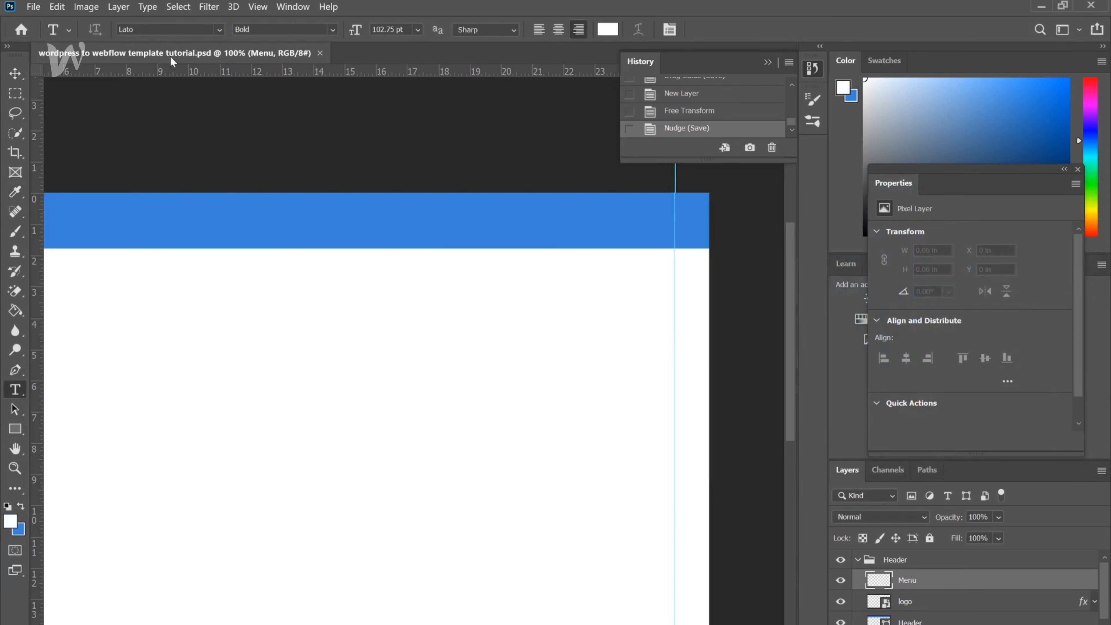
{"action": "left_click", "coordinate": [163, 30]}
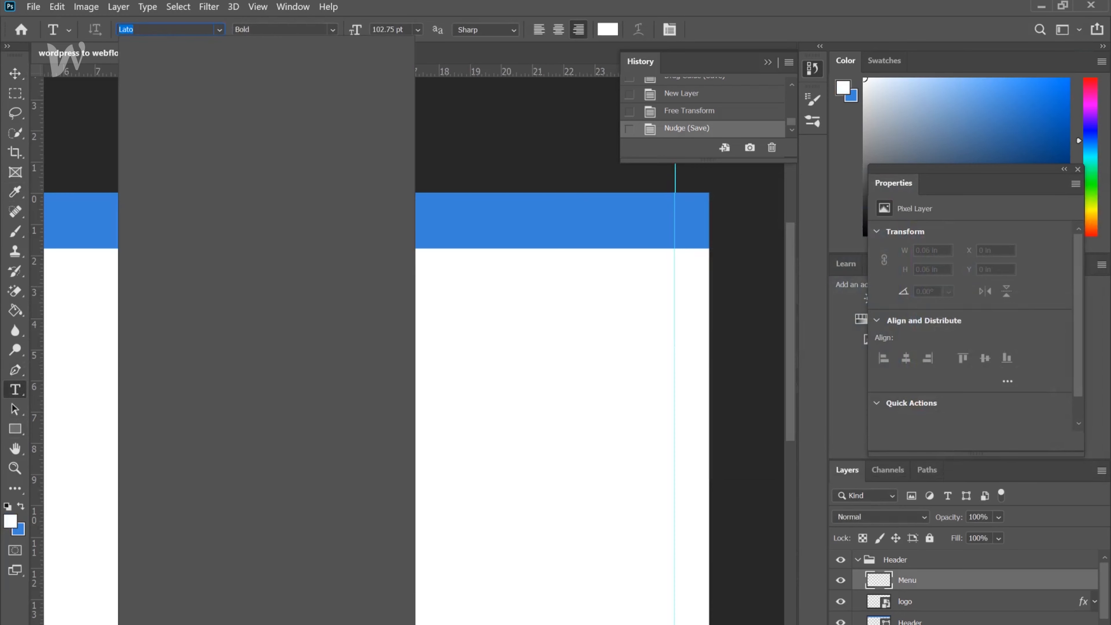
{"action": "type", "text": "Ba"}
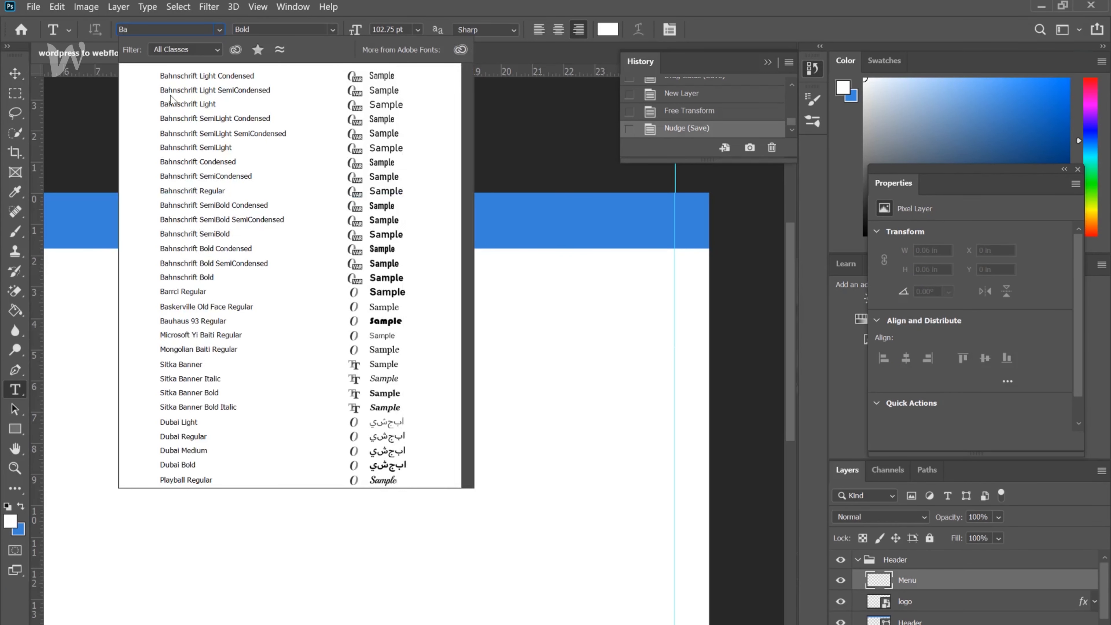
{"action": "left_click", "coordinate": [198, 296]}
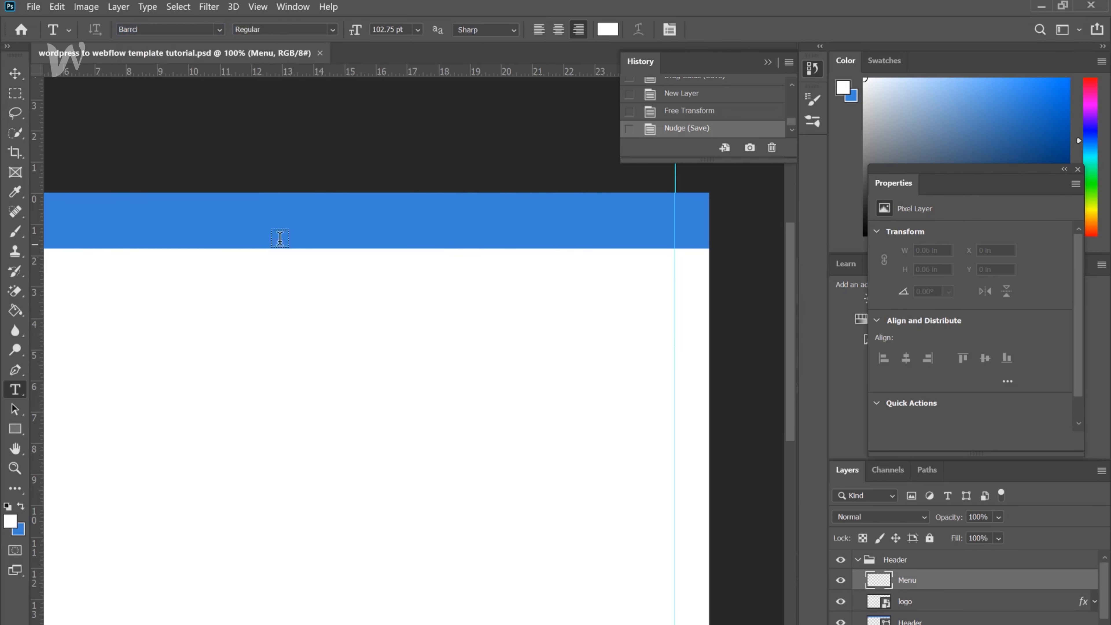
{"action": "left_click", "coordinate": [437, 223]}
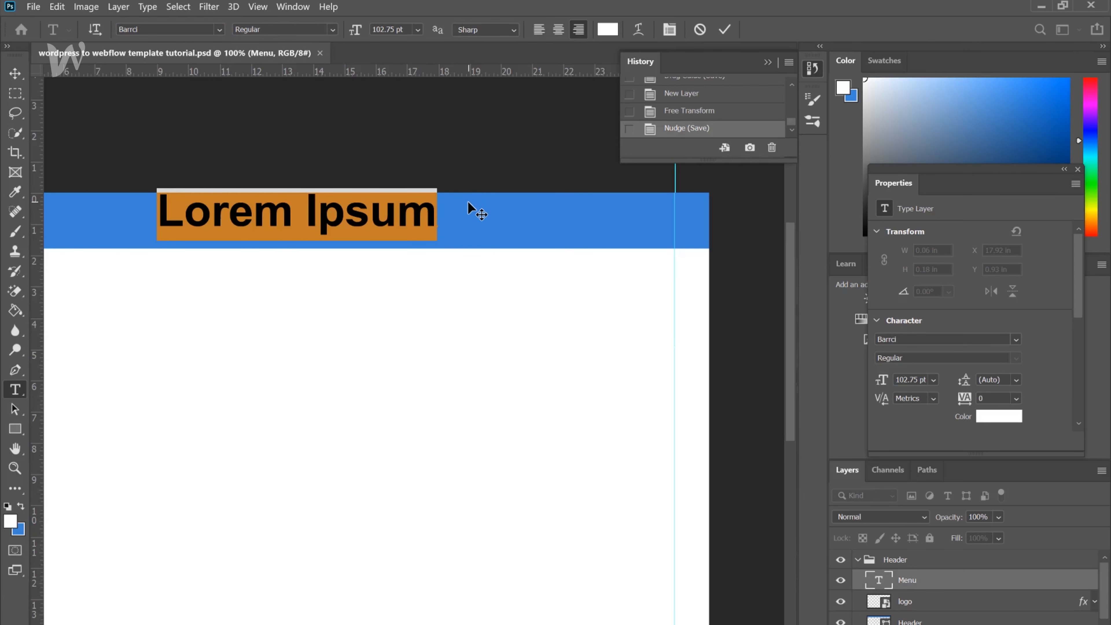
{"action": "left_click_drag", "start_coordinate": [354, 38], "coordinate": [309, 46]}
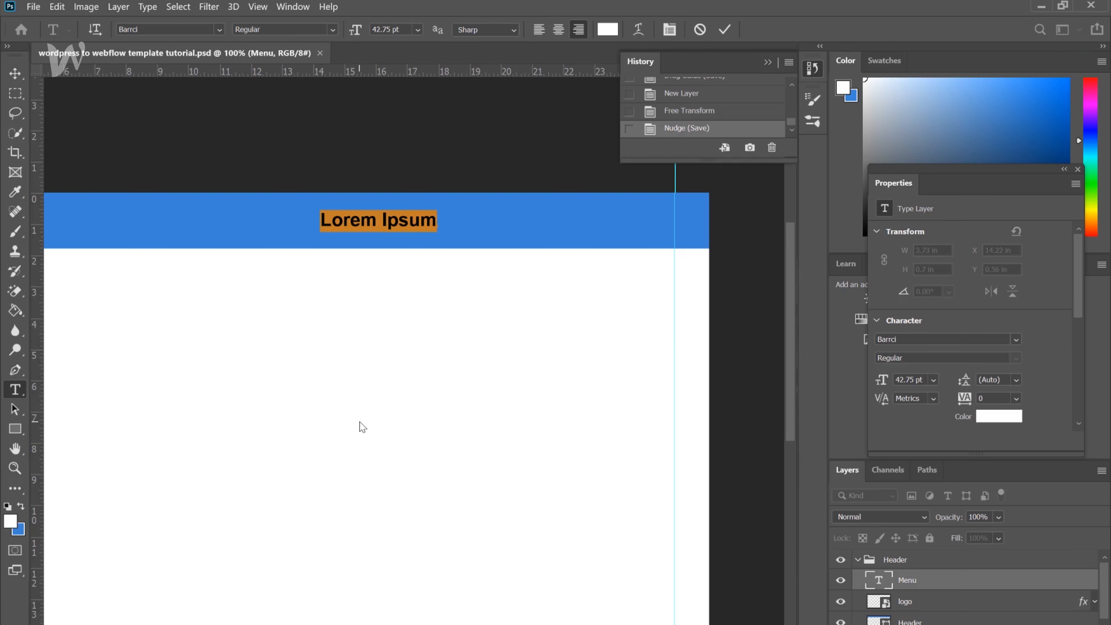
Enter the menu items HOME, WORDPRESS TUTORIALS, WEBFLOW TUTORIALS and CPANEL TUTORIALS on one line, separated by several spaces.
{"action": "type", "text": "HOME"}
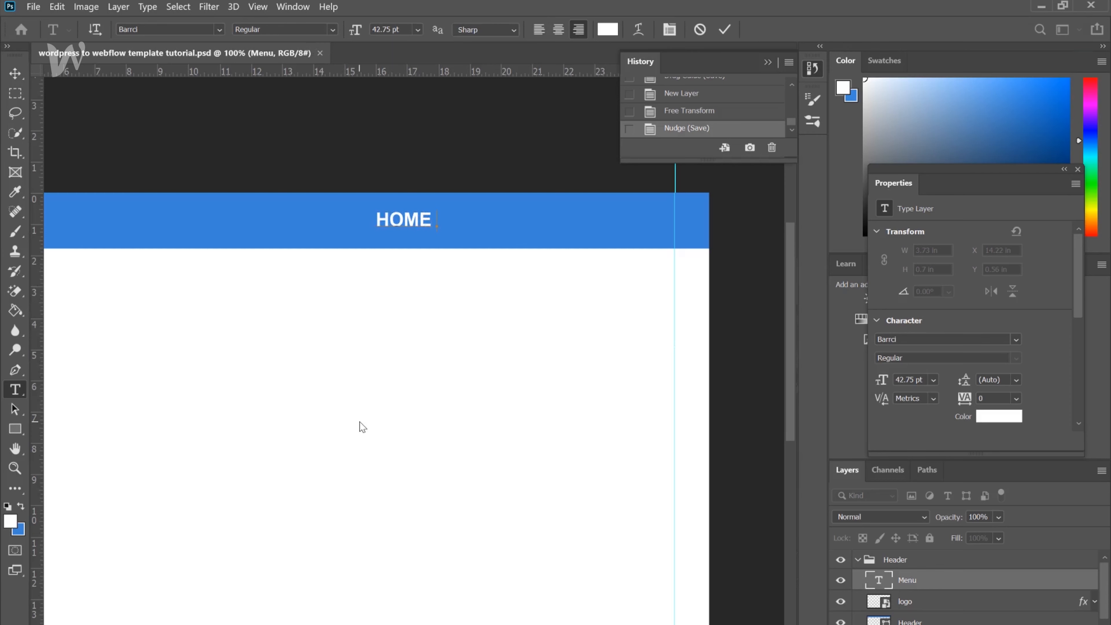
{"action": "key", "text": "BackSpace"}
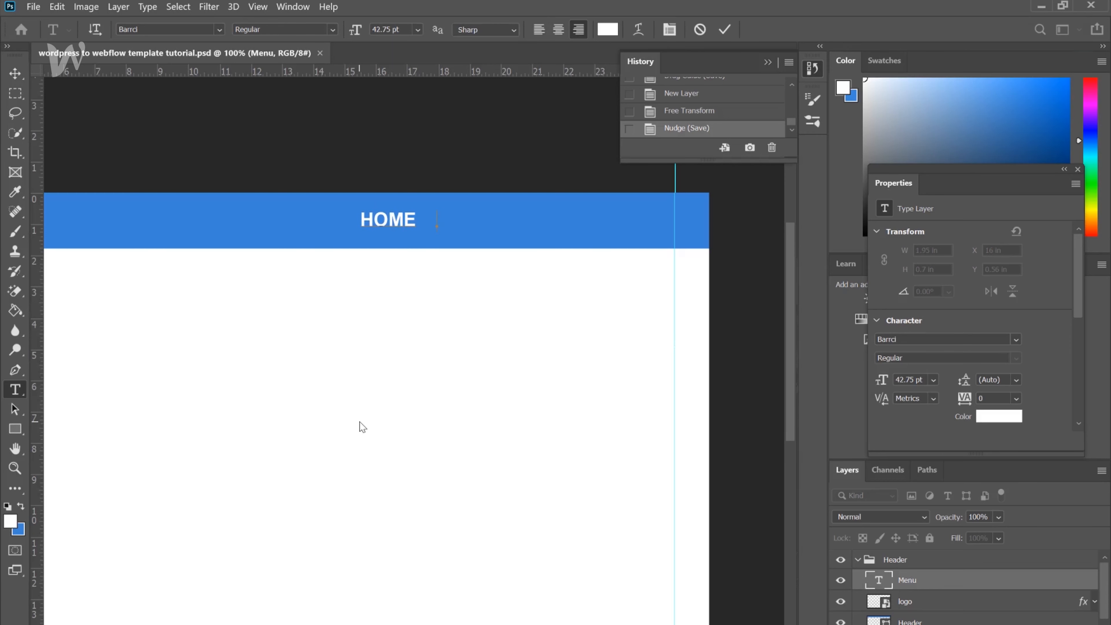
{"action": "type", "text": "WORDPRESS Y"}
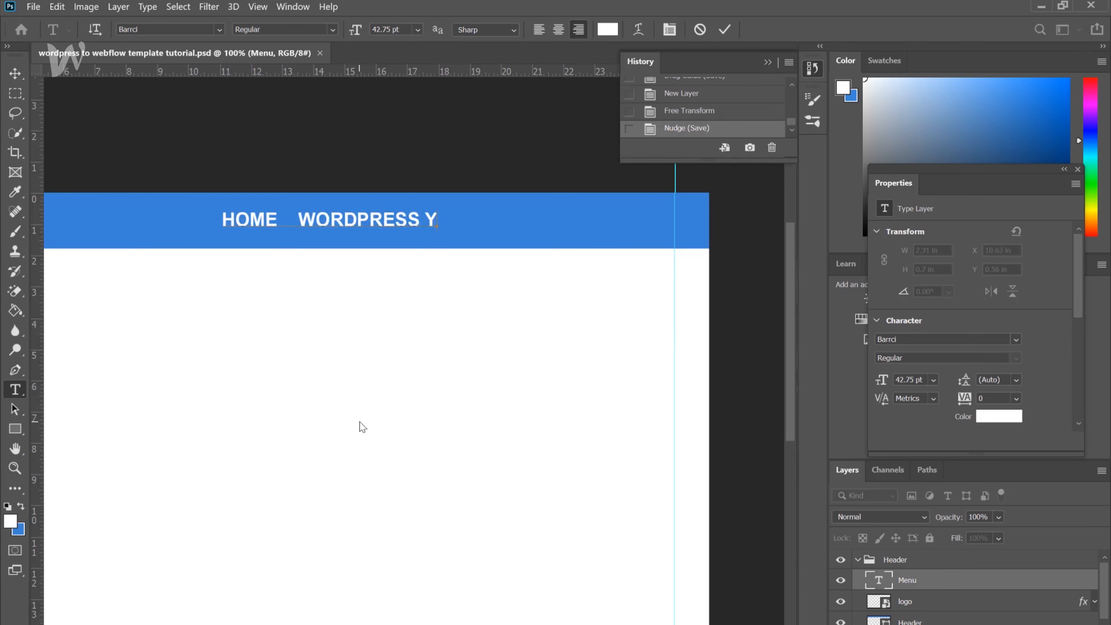
{"action": "key", "text": "BackSpace"}
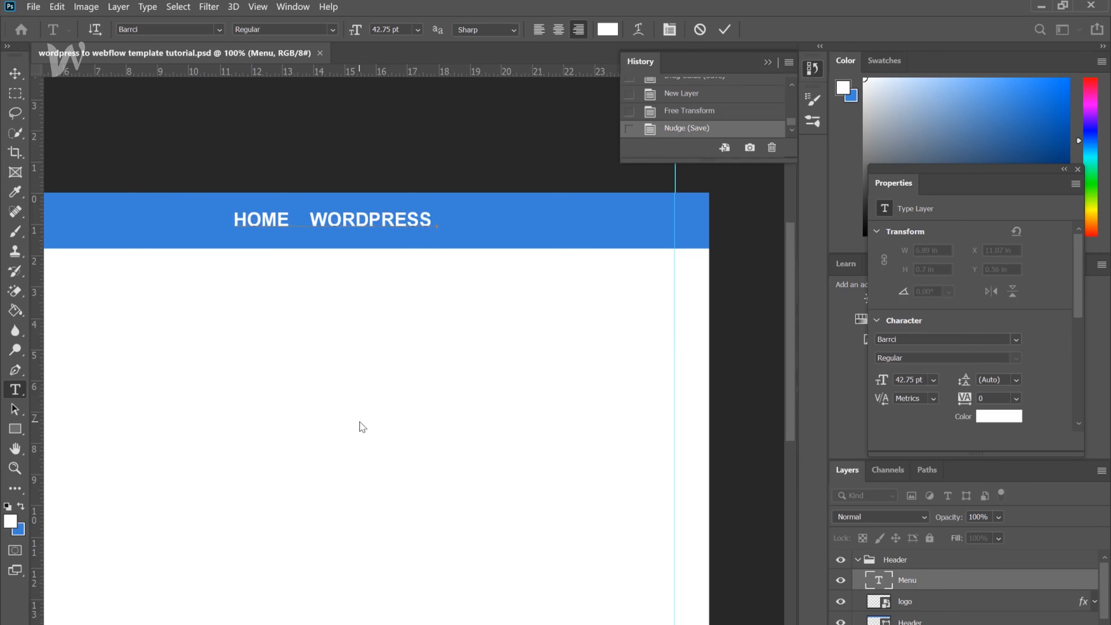
{"action": "type", "text": "TUTORIALS"}
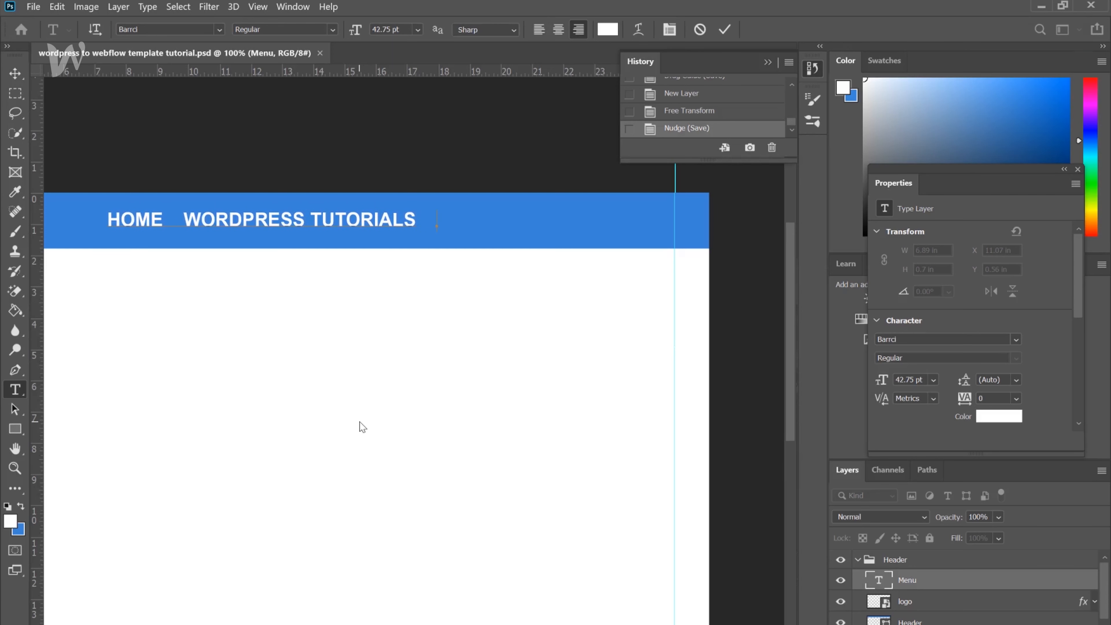
{"action": "type", "text": "    WEBFLOW"}
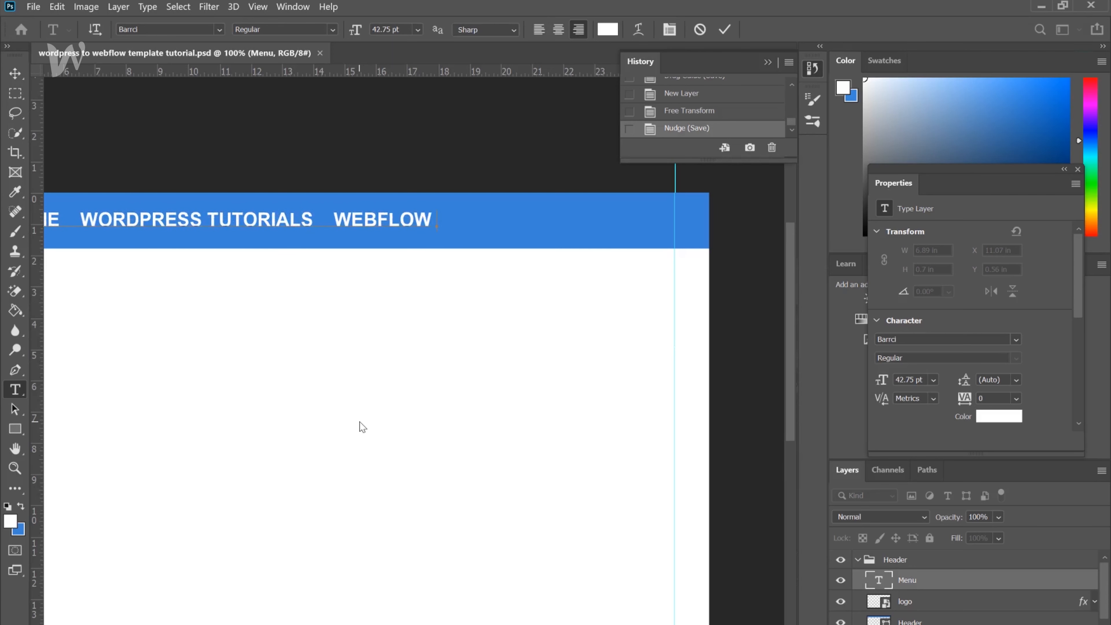
{"action": "type", "text": " TUTORIALS"}
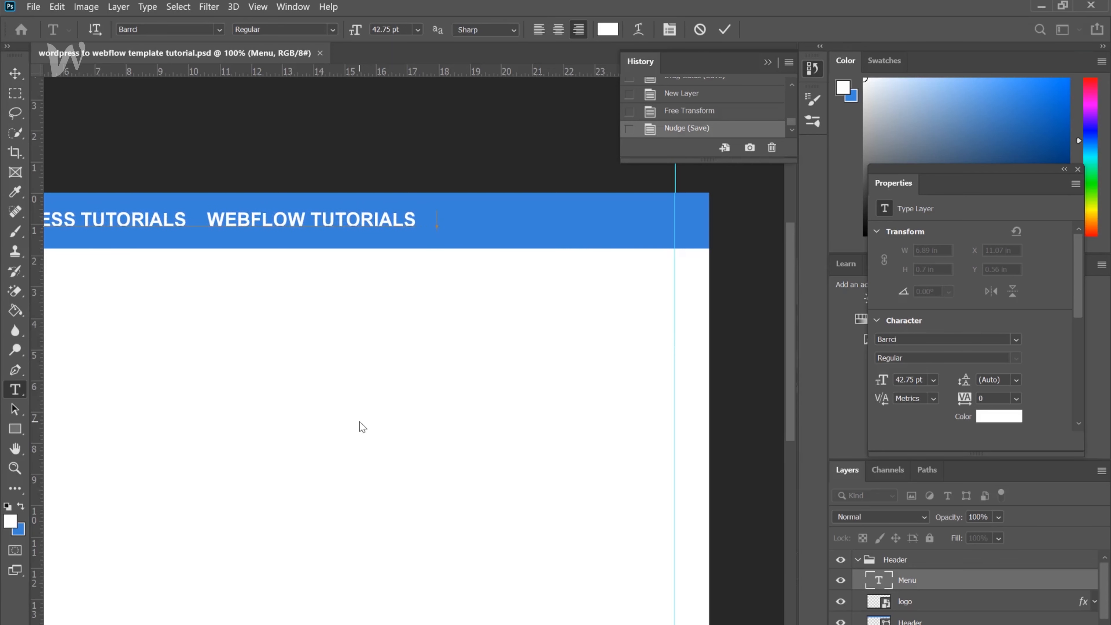
{"action": "type", "text": "    CPANEL "}
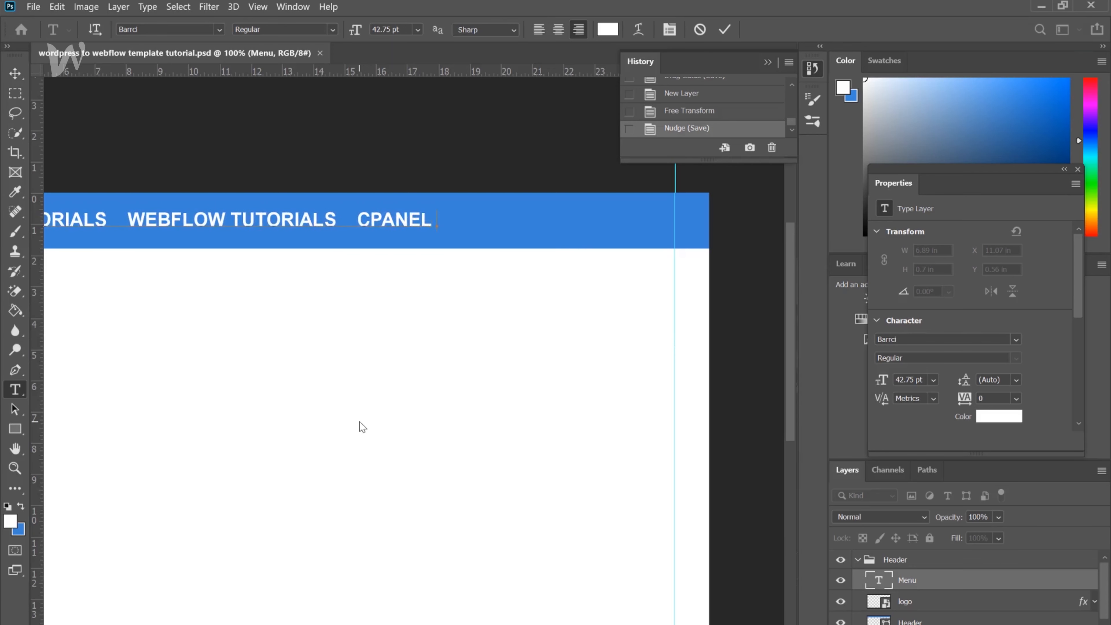
{"action": "type", "text": "TUTORIALS"}
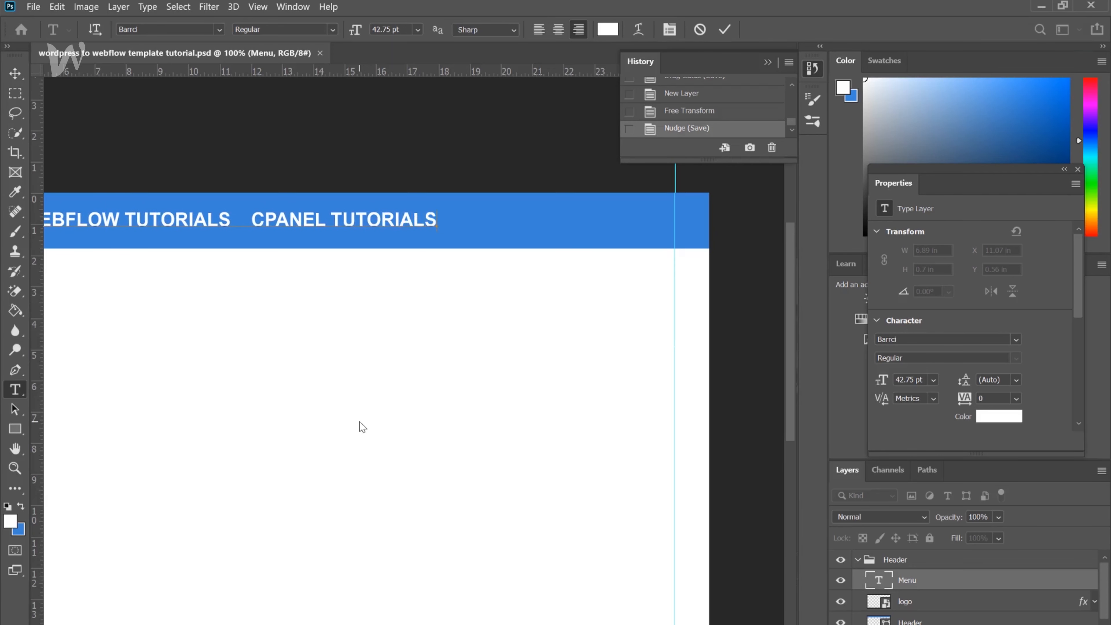
Reduce the whole menu text to 23.75 pt and commit it with the Move tool.
{"action": "key", "text": "ctrl+a"}
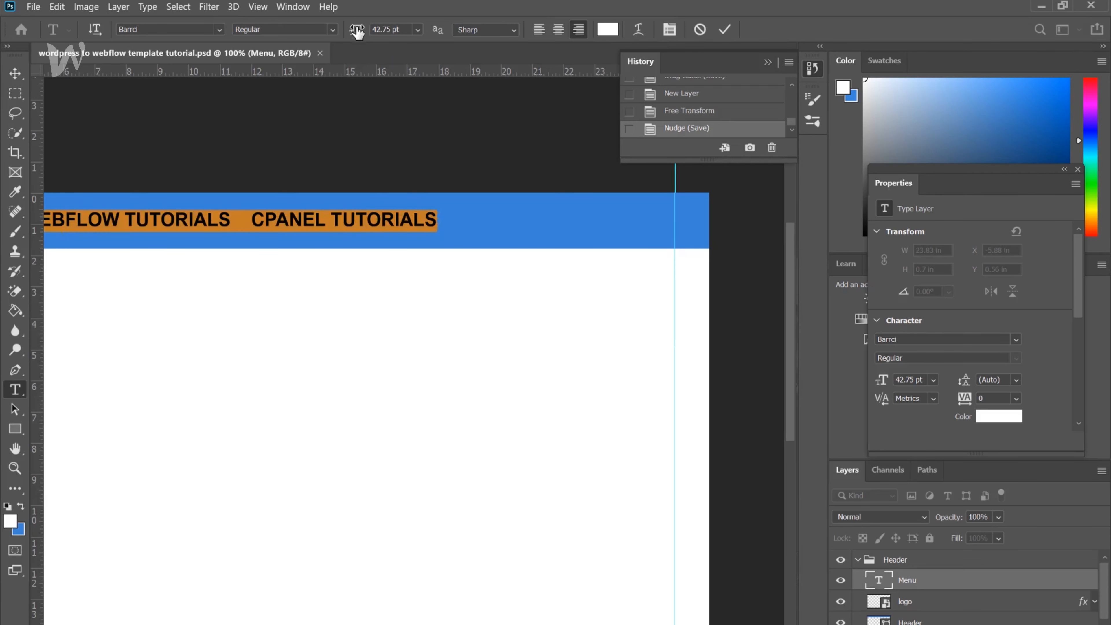
{"action": "mouse_move", "coordinate": [356, 29]}
{"action": "left_mouse_down"}
{"action": "mouse_move", "coordinate": [377, 35]}
{"action": "mouse_move", "coordinate": [344, 38]}
{"action": "left_mouse_up"}
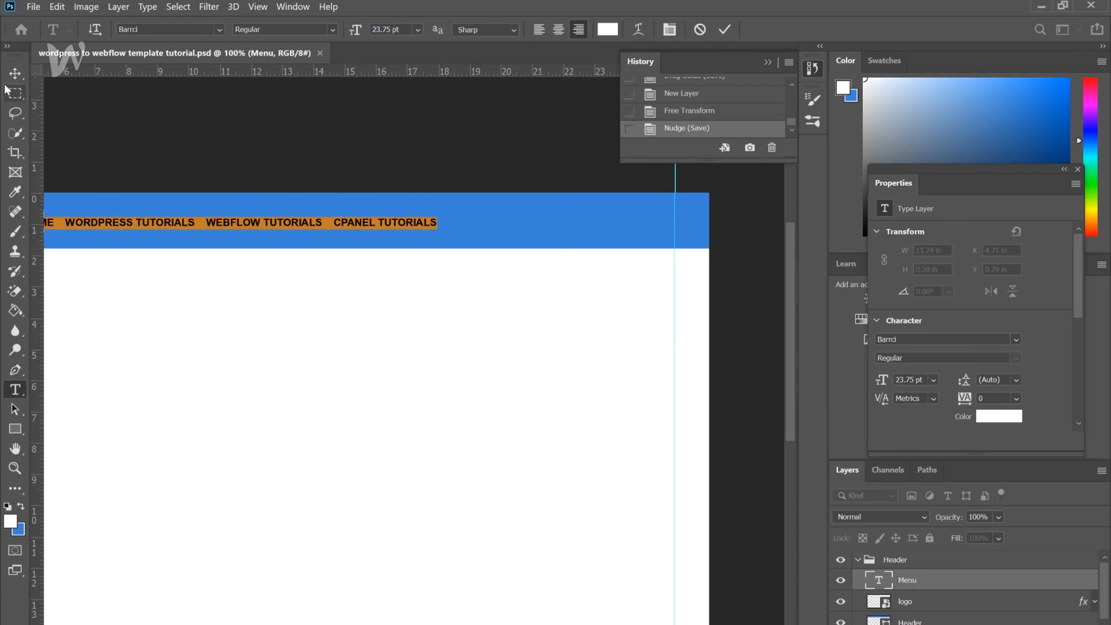
{"action": "left_click", "coordinate": [14, 75]}
Nudge the menu text right to X 12.35 in so that its end meets the right margin guide.
{"action": "key", "text": "shift+Right"}
{"action": "key", "text": "shift+Right"}
{"action": "key", "text": "shift+Right"}
{"action": "key", "text": "shift+Right"}
{"action": "key", "text": "shift+Right"}
{"action": "key", "text": "shift+Right"}
{"action": "key", "text": "shift+Right"}
{"action": "key", "text": "shift+Right"}
{"action": "key", "text": "shift+Right"}
{"action": "key", "text": "shift+Right"}
{"action": "key", "text": "shift+Right"}
{"action": "key", "text": "shift+Right"}
{"action": "key", "text": "shift+Right"}
{"action": "key", "text": "shift+Right"}
{"action": "key", "text": "shift+Right"}
{"action": "key", "text": "shift+Right"}
{"action": "key", "text": "shift+Right"}
{"action": "key", "text": "shift+Right"}
{"action": "key", "text": "shift+Right"}
{"action": "key", "text": "shift+Right"}
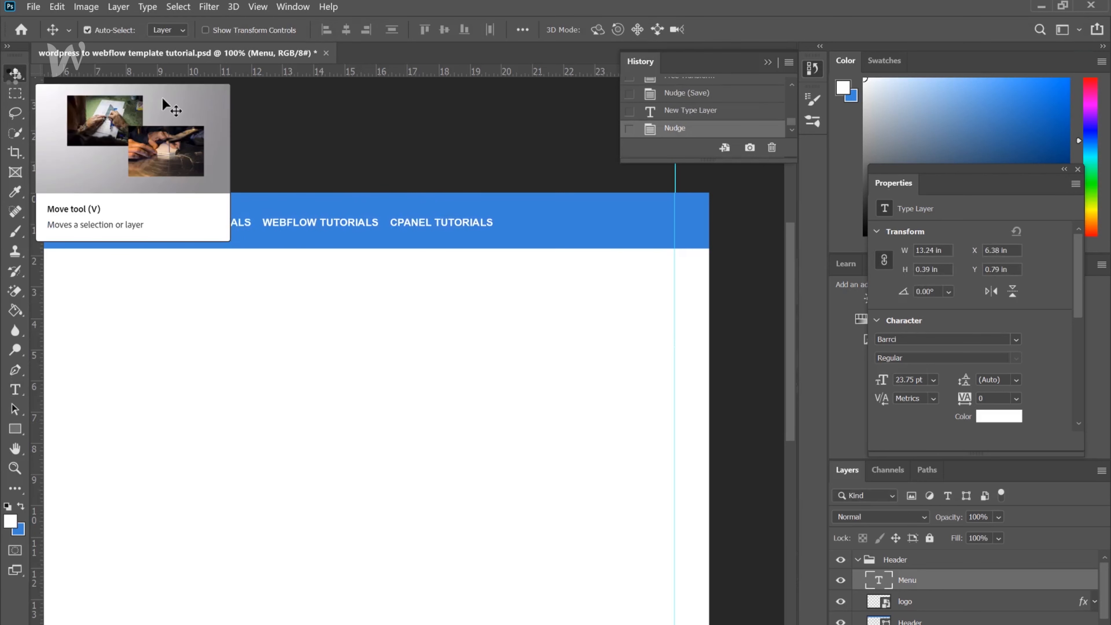
{"action": "key", "text": "shift+Right"}
{"action": "key", "text": "shift+Right"}
{"action": "key", "text": "shift+Right"}
{"action": "key", "text": "shift+Right"}
{"action": "key", "text": "shift+Right"}
{"action": "key", "text": "shift+Right"}
{"action": "key", "text": "shift+Right"}
{"action": "key", "text": "shift+Right"}
{"action": "key", "text": "shift+Right"}
{"action": "key", "text": "shift+Right"}
{"action": "key", "text": "shift+Right"}
{"action": "key", "text": "shift+Right"}
{"action": "key", "text": "shift+Right"}
{"action": "key", "text": "shift+Right"}
{"action": "key", "text": "shift+Right"}
{"action": "key", "text": "shift+Right"}
{"action": "key", "text": "shift+Right"}
{"action": "key", "text": "shift+Right"}
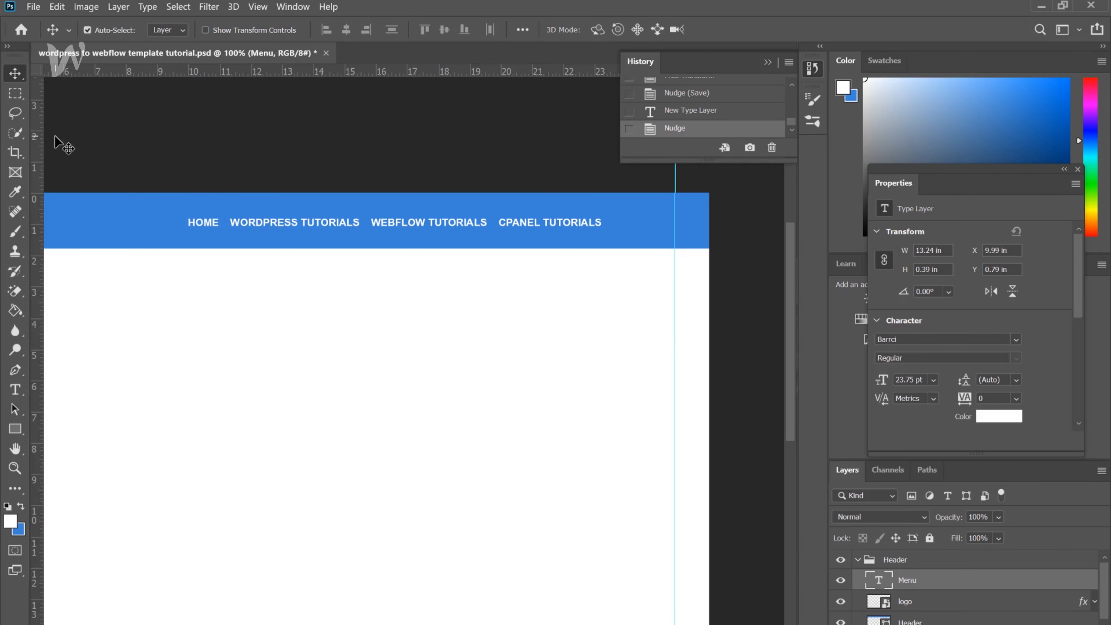
{"action": "key", "text": "shift+Right"}
{"action": "key", "text": "shift+Right"}
{"action": "key", "text": "shift+Right"}
{"action": "key", "text": "shift+Right"}
{"action": "key", "text": "shift+Right"}
{"action": "key", "text": "shift+Right"}
{"action": "key", "text": "shift+Right"}
{"action": "key", "text": "shift+Right"}
{"action": "key", "text": "shift+Right"}
{"action": "key", "text": "shift+Right"}
{"action": "key", "text": "shift+Right"}
{"action": "key", "text": "shift+Right"}
{"action": "key", "text": "shift+Right"}
{"action": "key", "text": "shift+Right"}
{"action": "key", "text": "shift+Right"}
{"action": "key", "text": "shift+Right"}
{"action": "key", "text": "shift+Right"}
{"action": "key", "text": "shift+Right"}
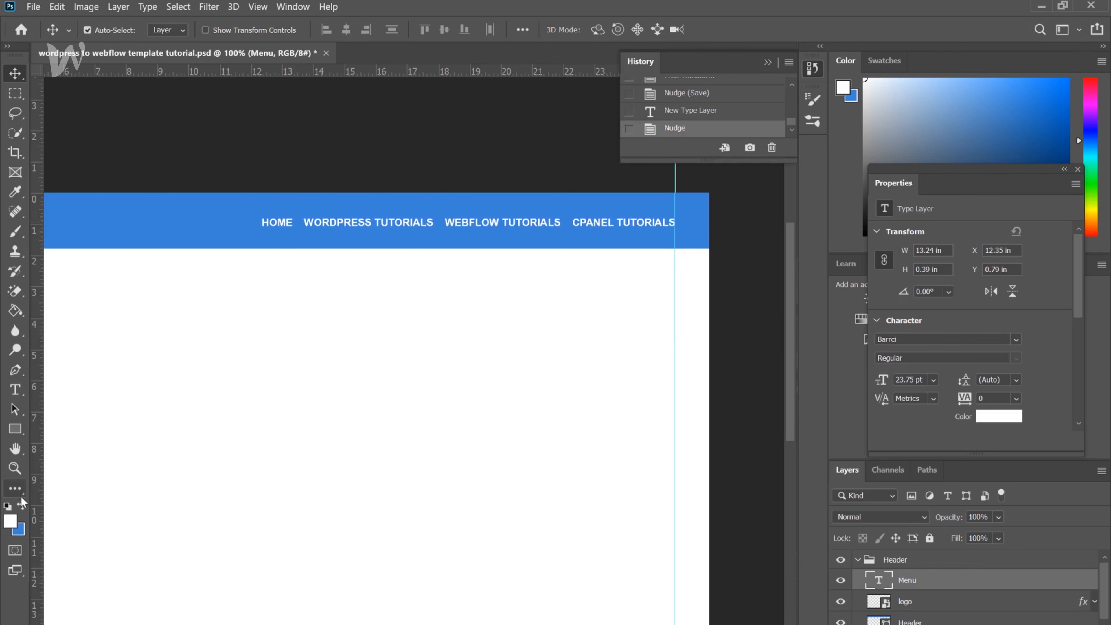
Swap the foreground color back to blue and draw a rectangle about 105 by 125 px over the HOME item.
{"action": "left_click", "coordinate": [21, 508]}
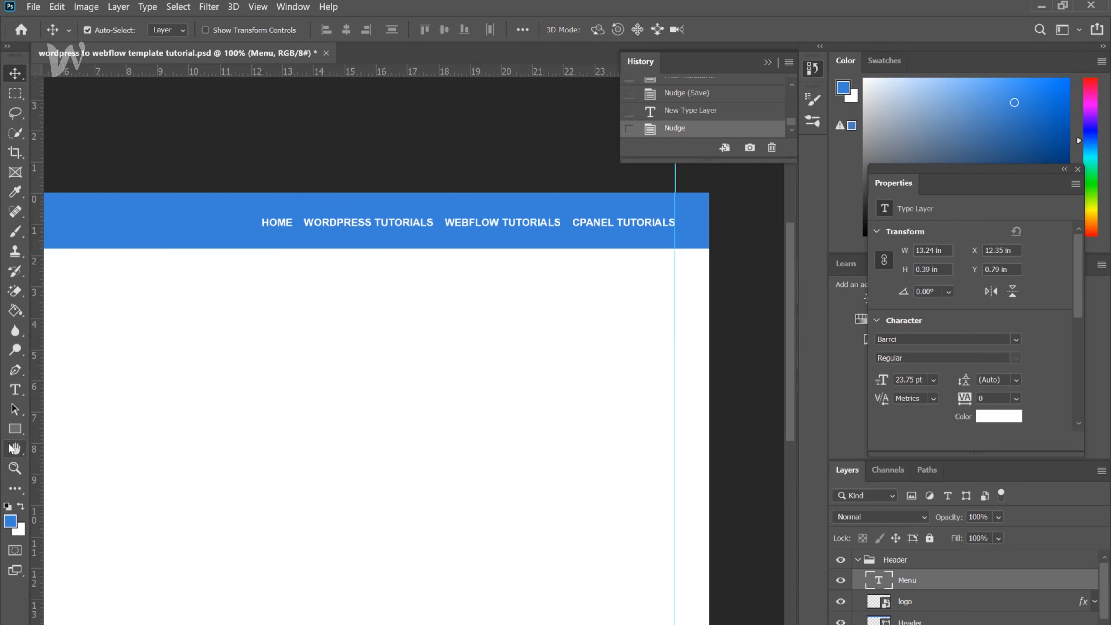
{"action": "left_click", "coordinate": [14, 429]}
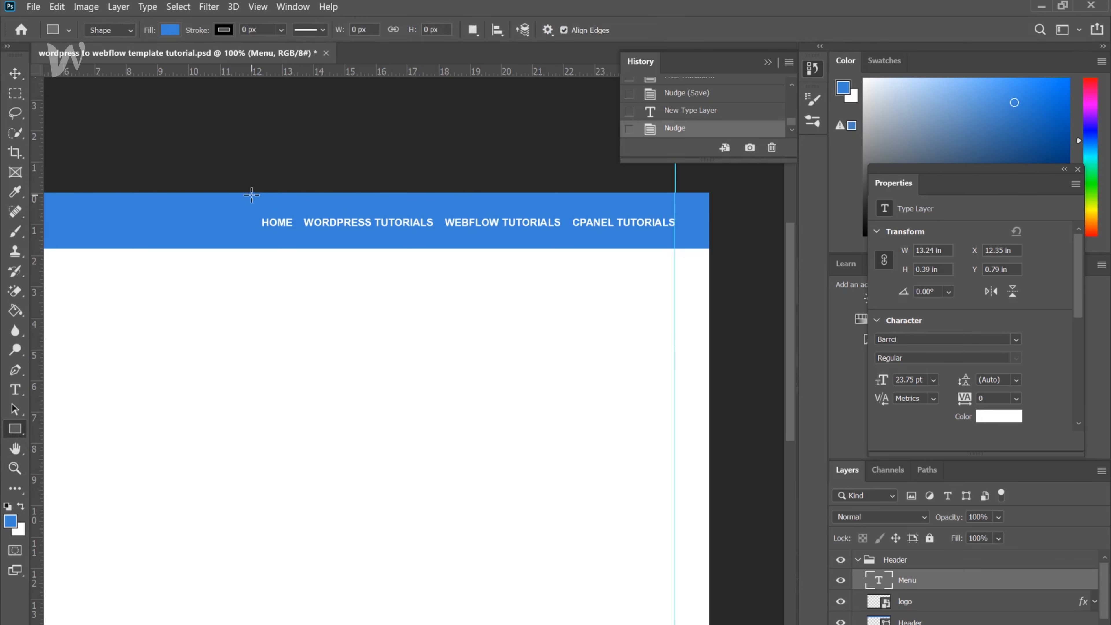
{"action": "left_click_drag", "start_coordinate": [252, 191], "coordinate": [297, 245]}
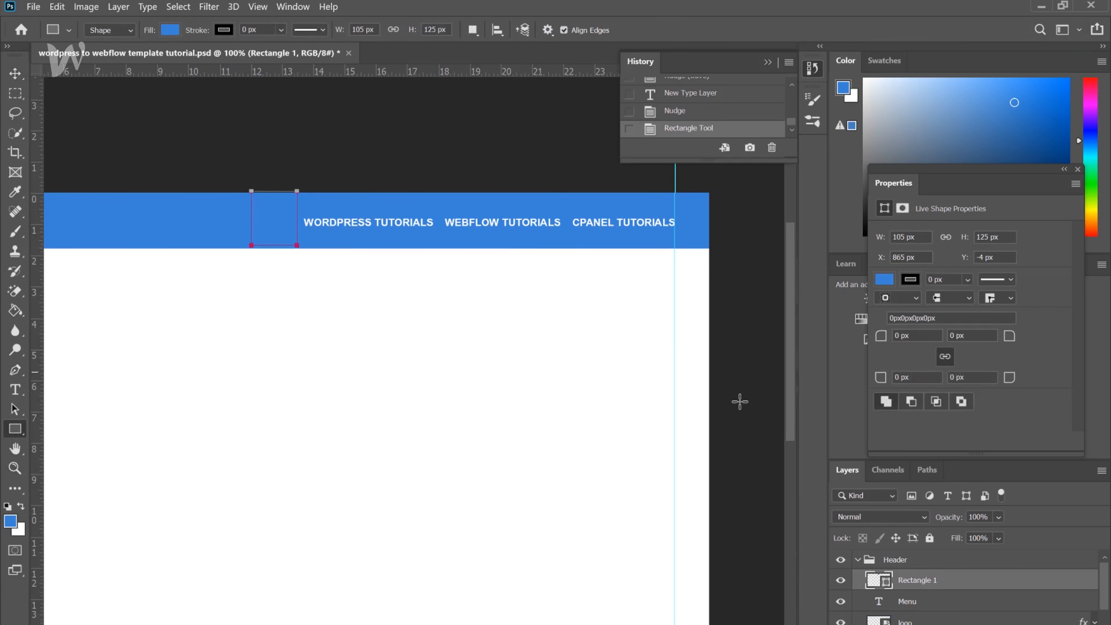
Move the rectangle layer beneath the Menu text layer and show transform controls around the rectangle.
{"action": "left_click_drag", "start_coordinate": [982, 588], "coordinate": [976, 615]}
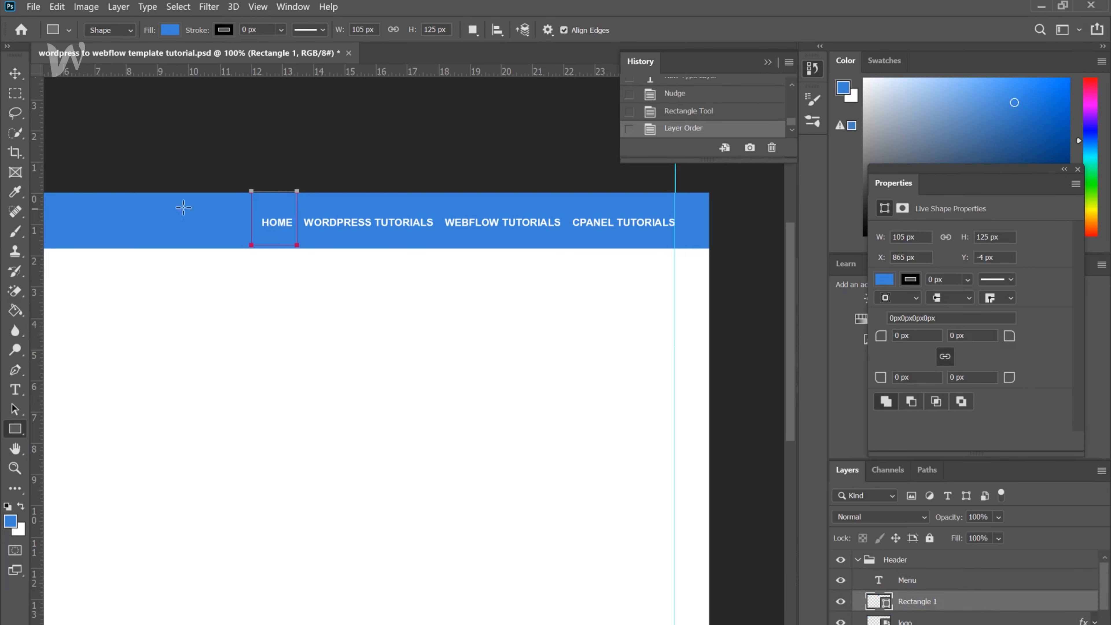
{"action": "left_click", "coordinate": [15, 74]}
{"action": "left_click", "coordinate": [233, 32]}
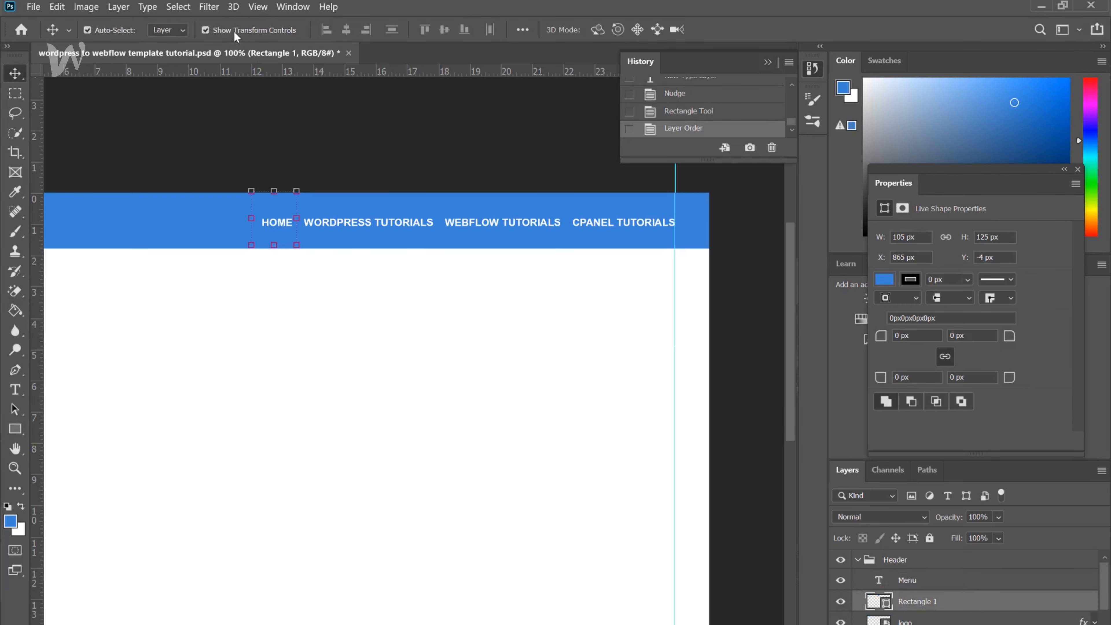
Stretch the rectangle behind HOME to the full height of the header bar, about 108 by 129 px at Y 0 px.
{"action": "left_click", "coordinate": [275, 191]}
{"action": "left_click_drag", "start_coordinate": [275, 191], "coordinate": [276, 193]}
{"action": "left_click_drag", "start_coordinate": [274, 242], "coordinate": [274, 248]}
{"action": "left_click", "coordinate": [15, 71]}
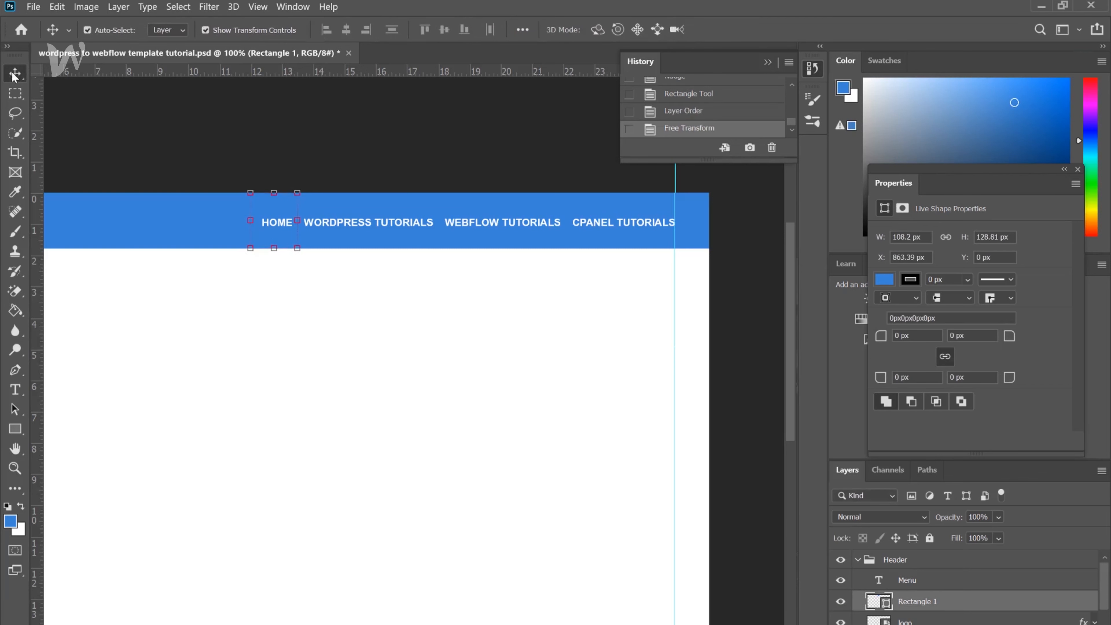
Nudge the rectangle behind HOME to the right, to X 866.39 px.
{"action": "key", "text": "shift+Right"}
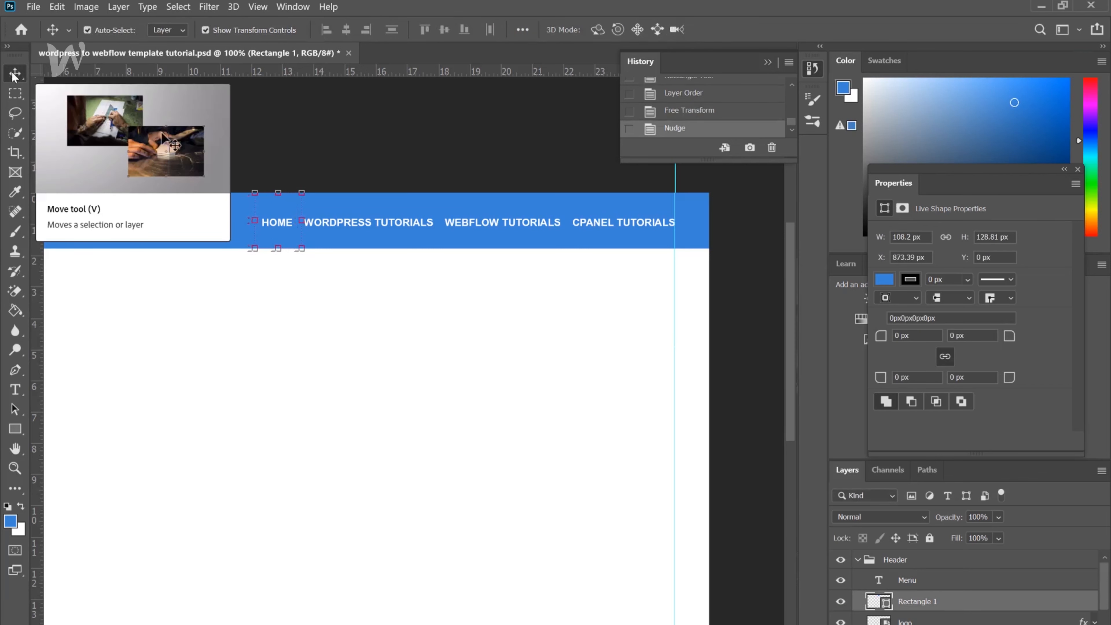
{"action": "key", "text": "Left"}
{"action": "key", "text": "Left"}
{"action": "key", "text": "Left"}
{"action": "key", "text": "Left"}
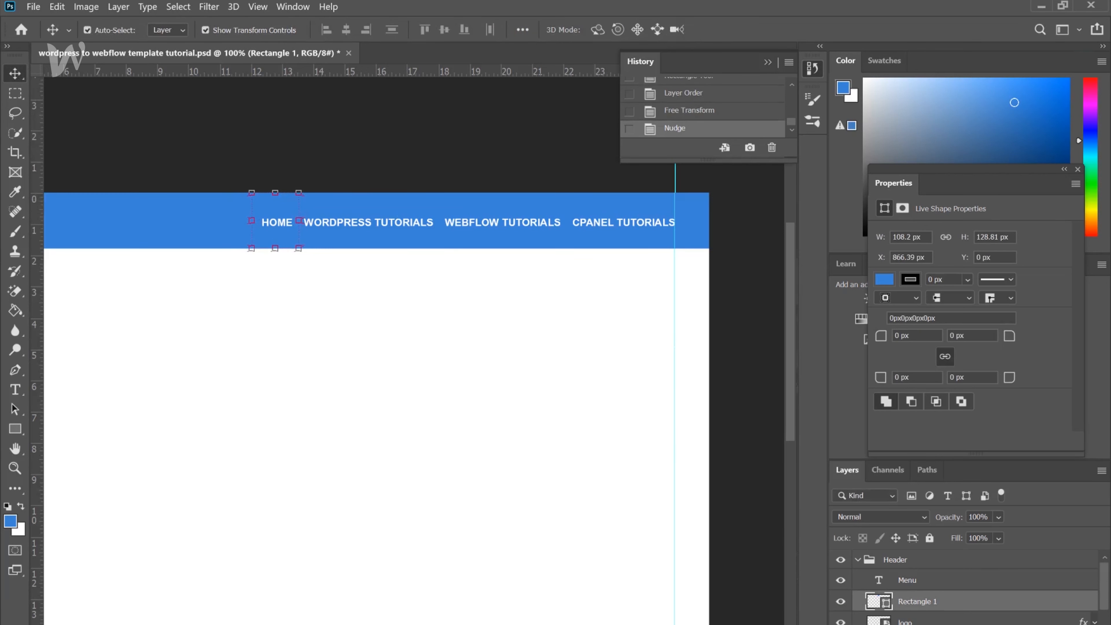
Add a Color Overlay to the HOME rectangle in a darker shade of the header blue, 346cad.
{"action": "double_click", "coordinate": [987, 609]}
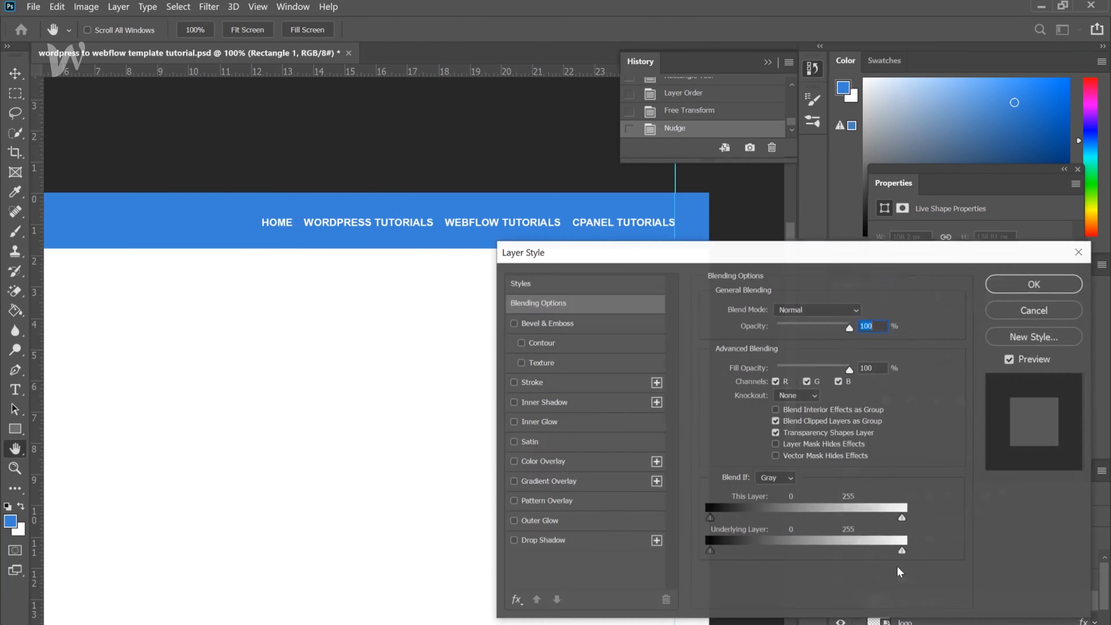
{"action": "left_click", "coordinate": [515, 462]}
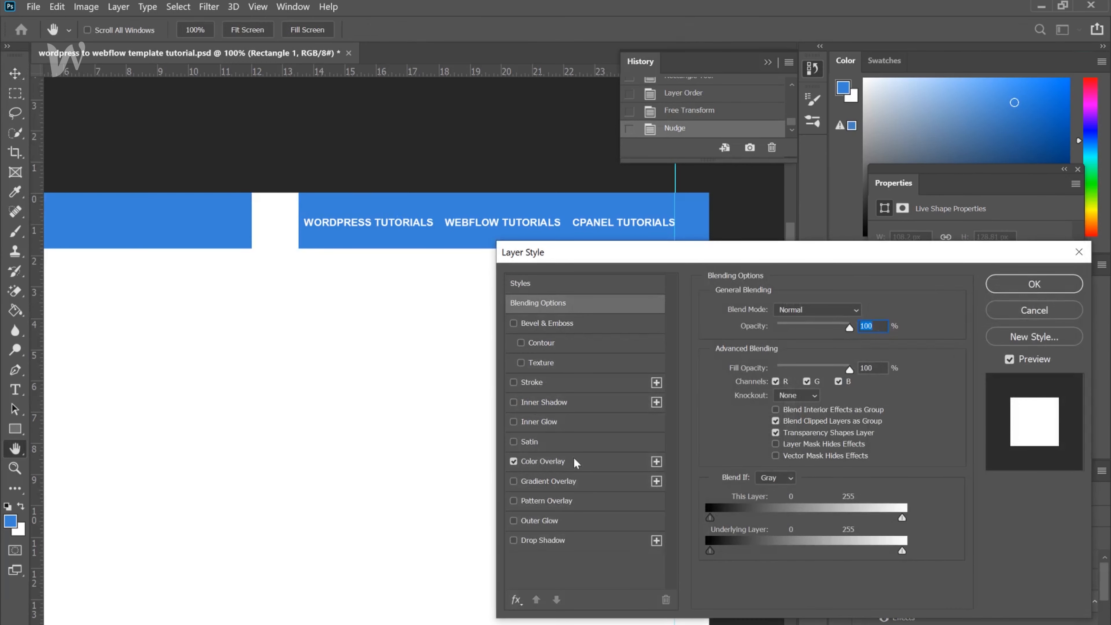
{"action": "left_click", "coordinate": [579, 467]}
{"action": "left_click", "coordinate": [859, 314]}
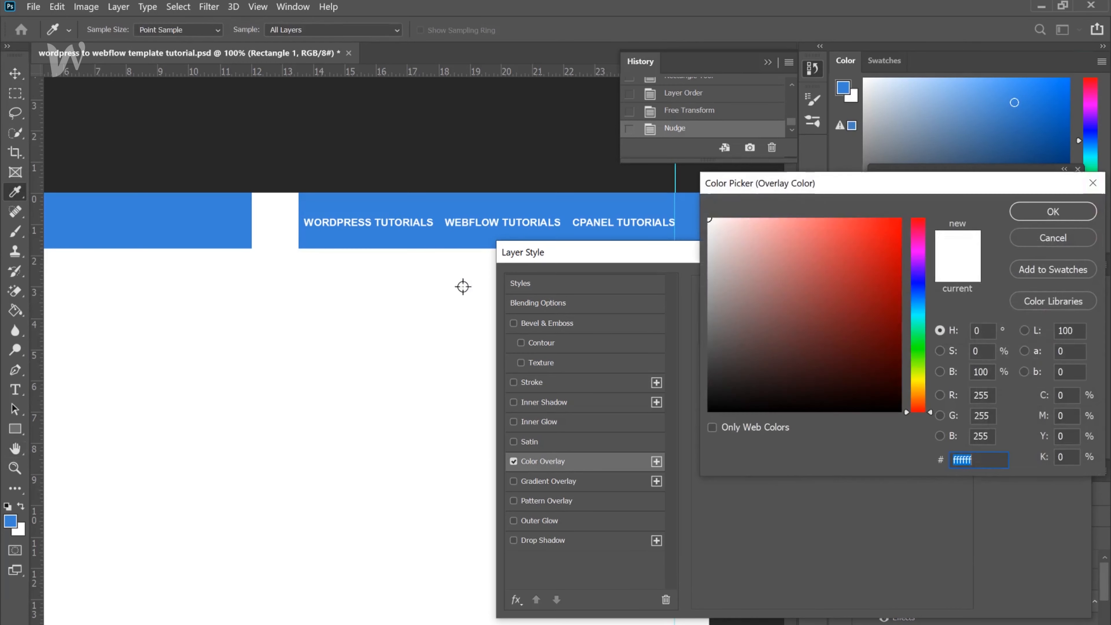
{"action": "left_click", "coordinate": [213, 222]}
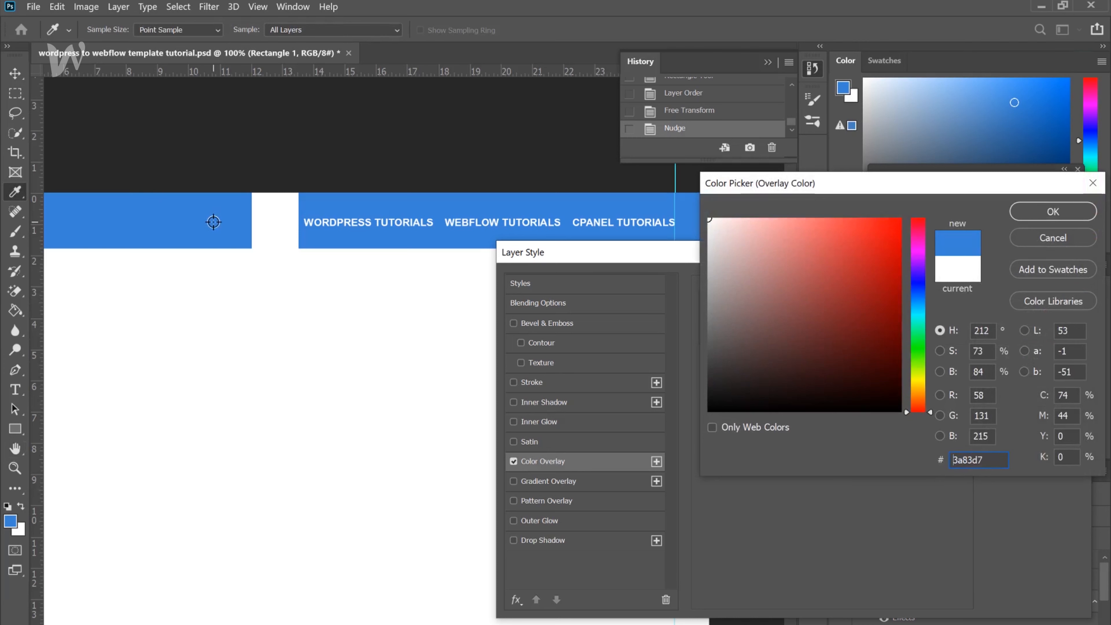
{"action": "left_click", "coordinate": [848, 290]}
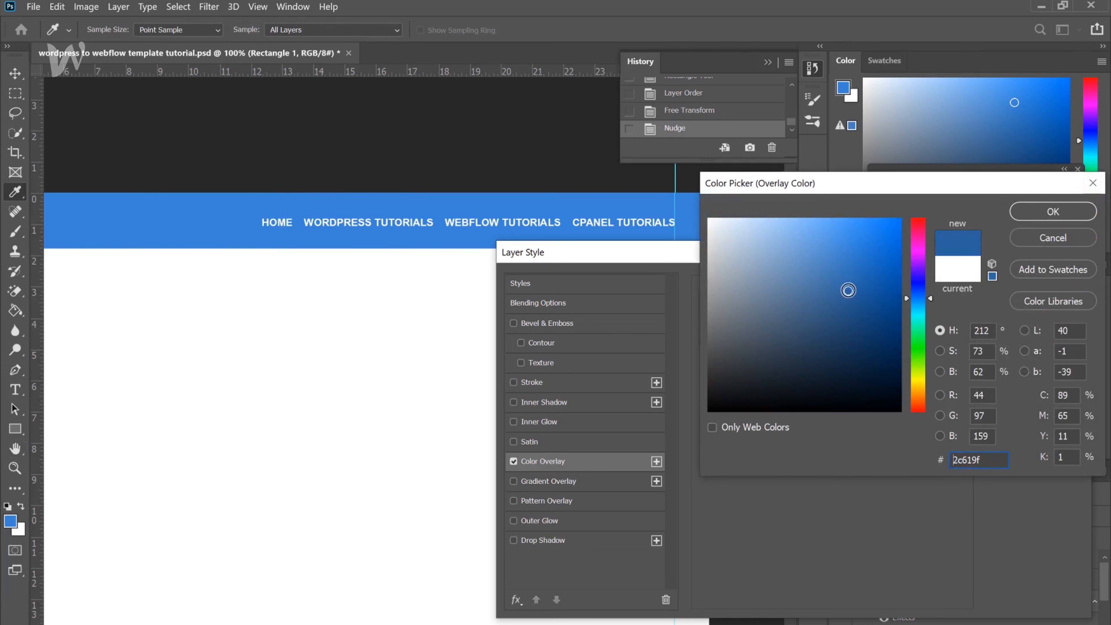
{"action": "left_click", "coordinate": [847, 282]}
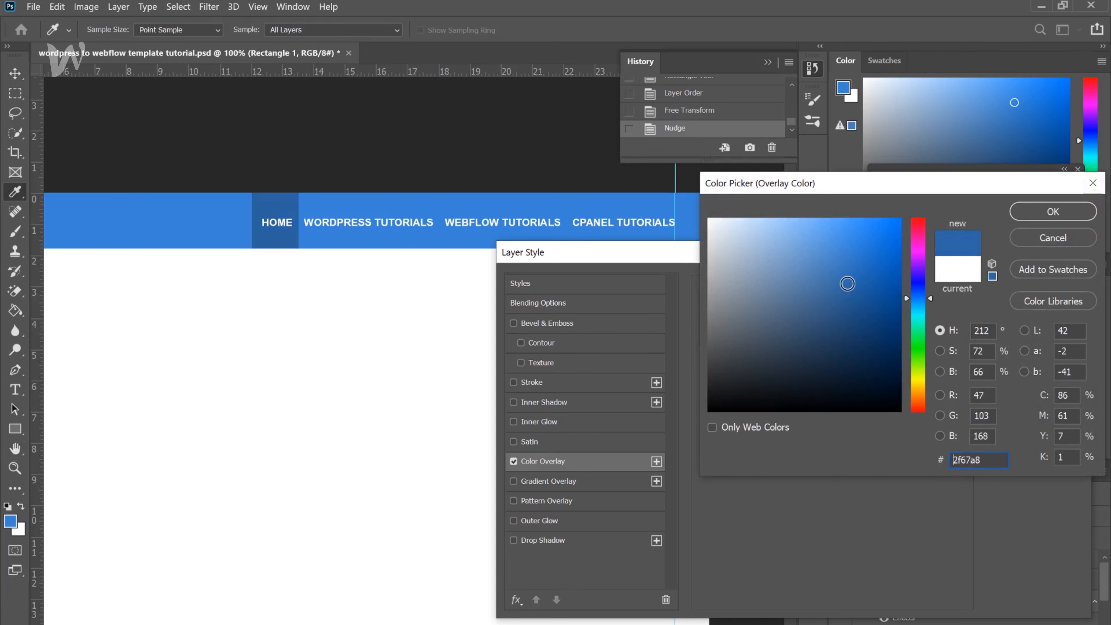
{"action": "left_click", "coordinate": [844, 278]}
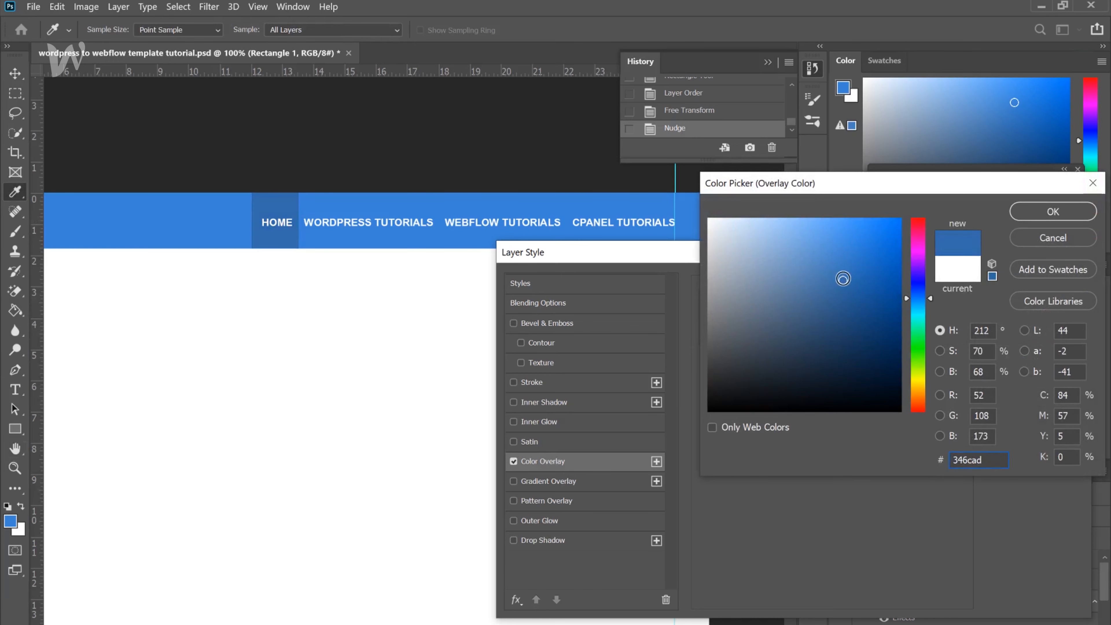
{"action": "key", "text": "Return"}
{"action": "key", "text": "Return"}
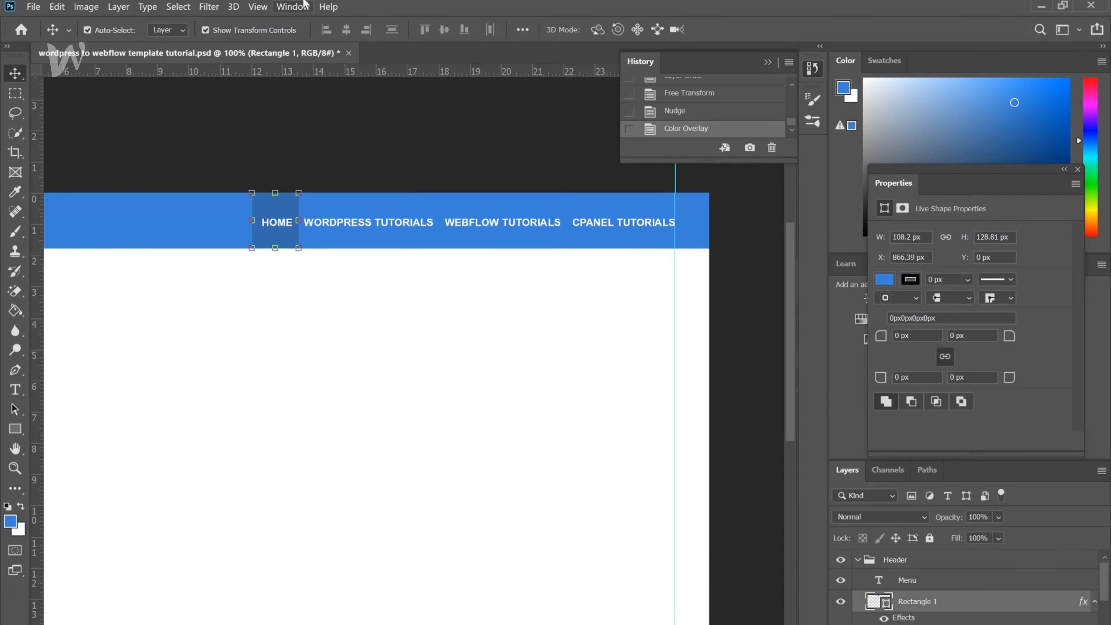
Nudge the HOME rectangle right to X 869.39 px, turn off the transform controls and save the document.
{"action": "key", "text": "Right"}
{"action": "key", "text": "Right"}
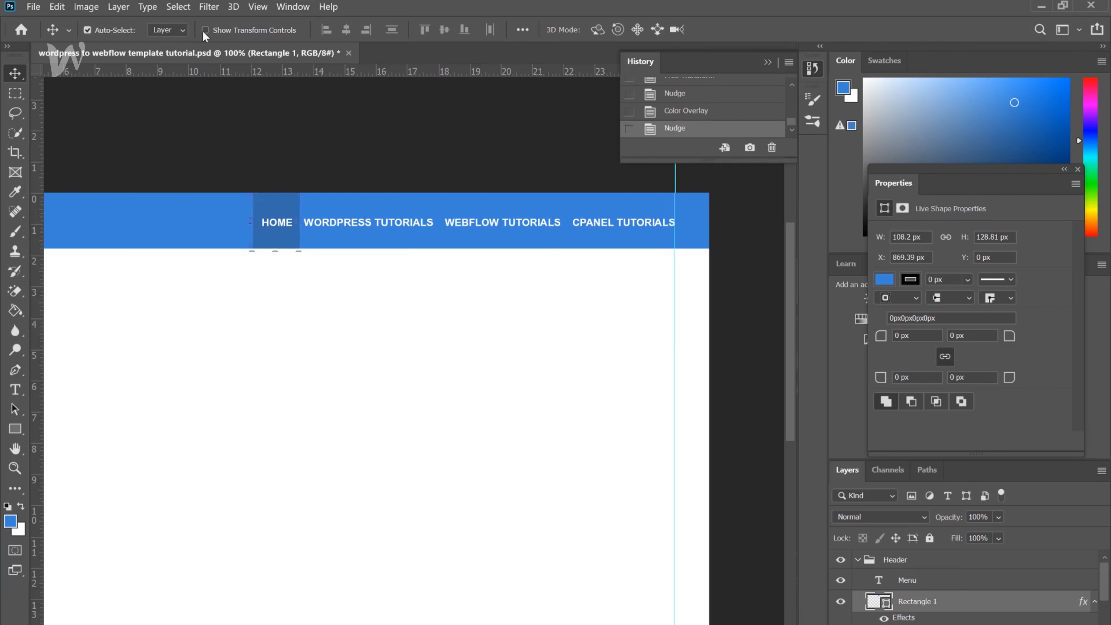
{"action": "key", "text": "ctrl+s"}
Shorten the Header shape and the HOME rectangle together to a height of 96 px and rename the rectangle layer Current.
{"action": "scroll", "coordinate": [416, 350], "scroll_direction": "left", "scroll_amount": 5}
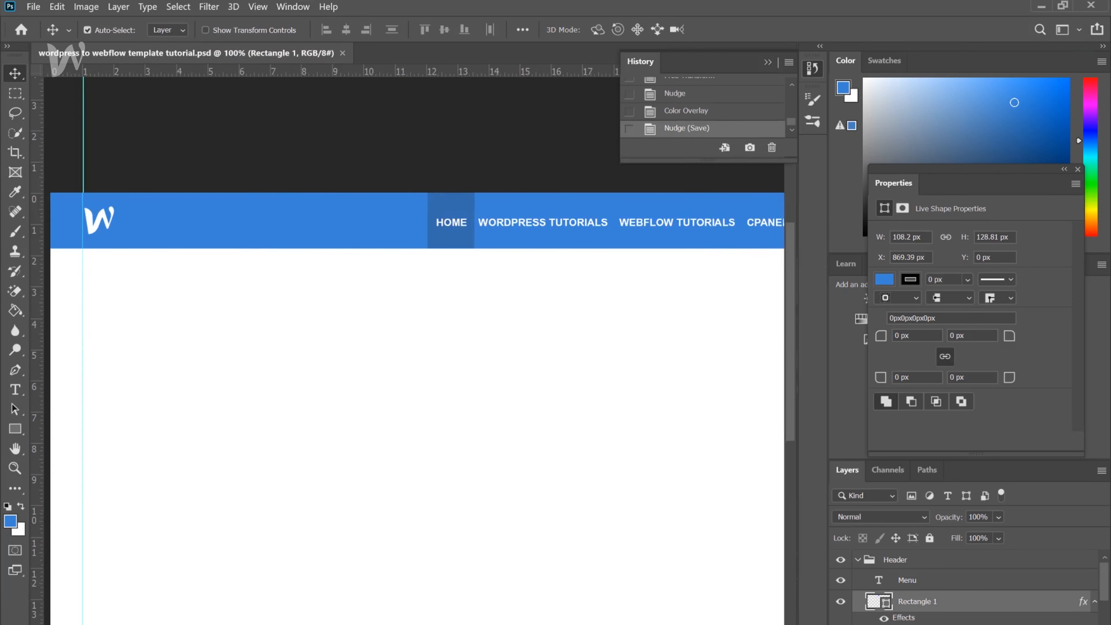
{"action": "scroll", "coordinate": [414, 346], "scroll_direction": "right", "scroll_amount": 1}
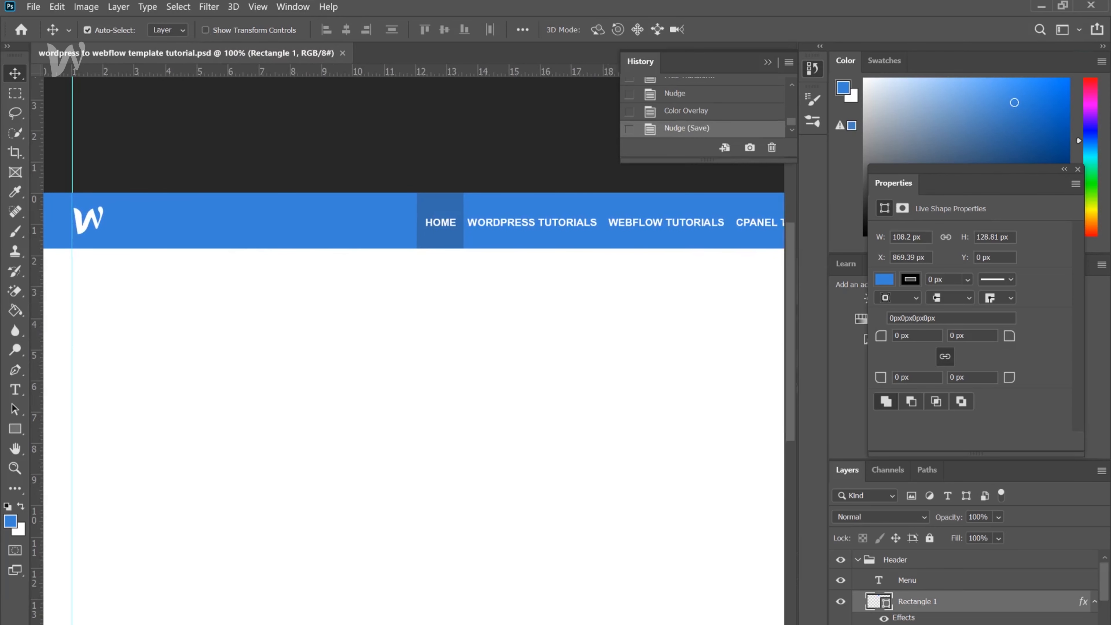
{"action": "left_click", "coordinate": [1095, 603]}
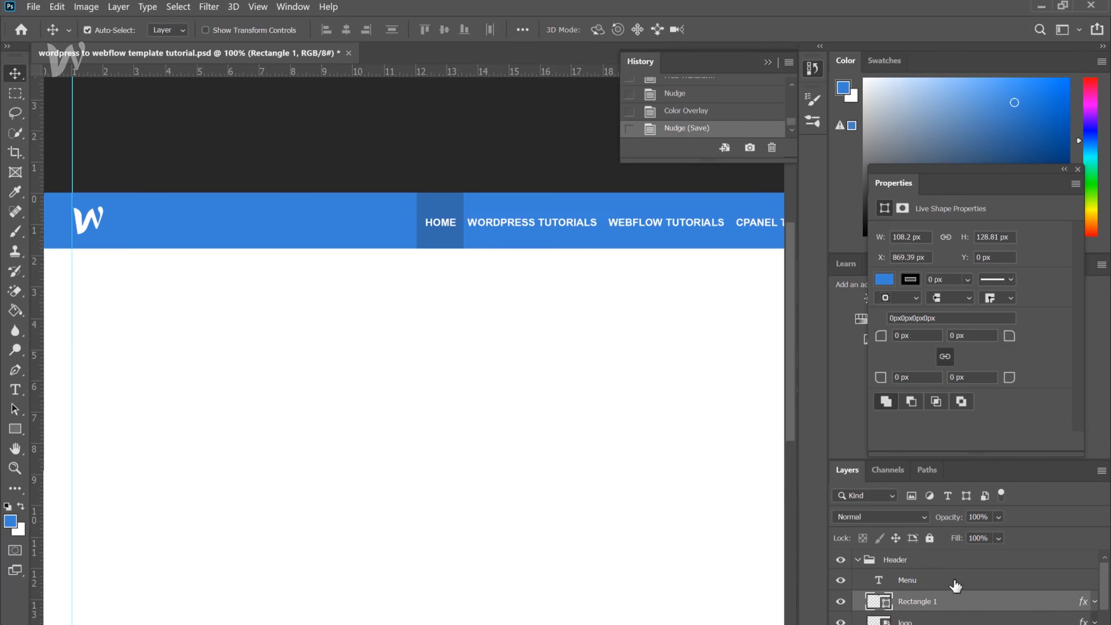
{"action": "scroll", "coordinate": [954, 589], "scroll_direction": "down", "scroll_amount": 2}
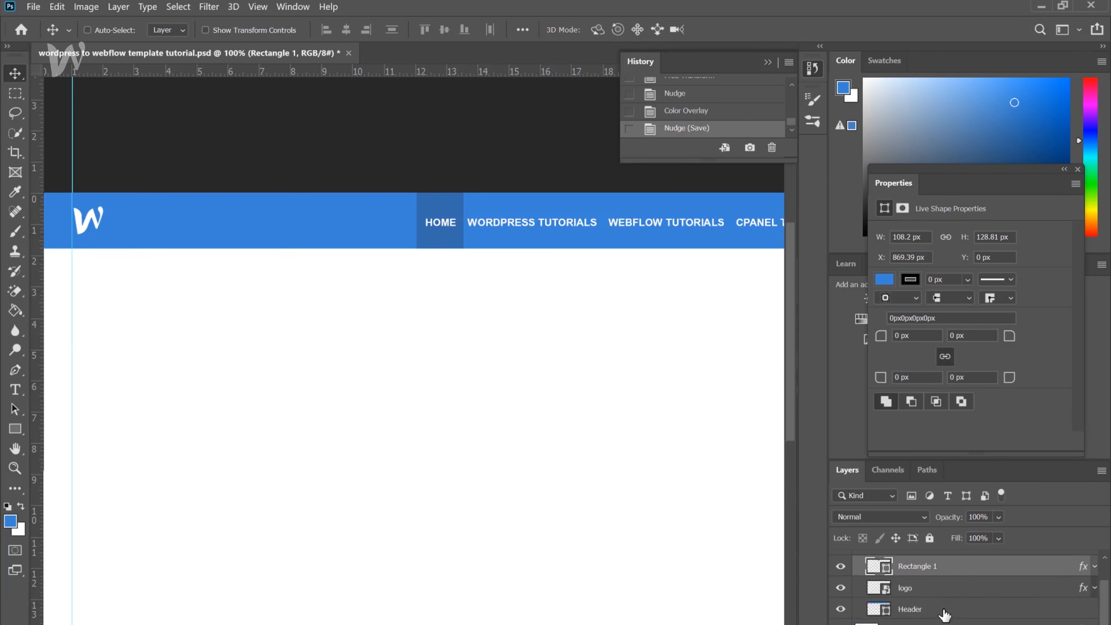
{"action": "left_click", "coordinate": [946, 609], "text": "ctrl"}
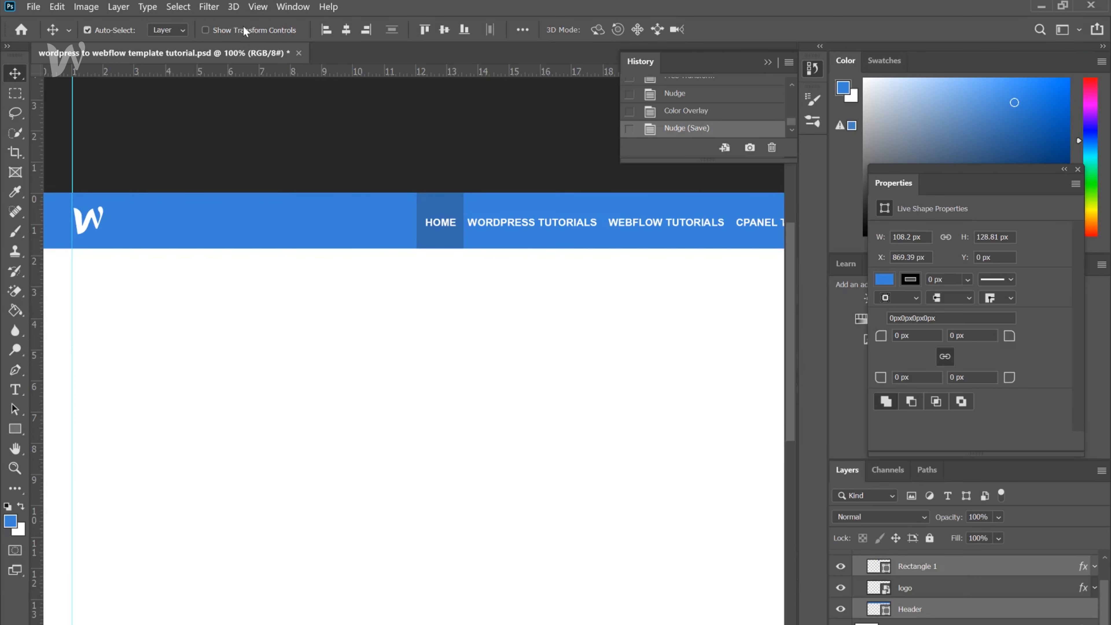
{"action": "left_click", "coordinate": [205, 30]}
{"action": "left_click_drag", "start_coordinate": [457, 246], "coordinate": [457, 233]}
{"action": "key", "text": "Return"}
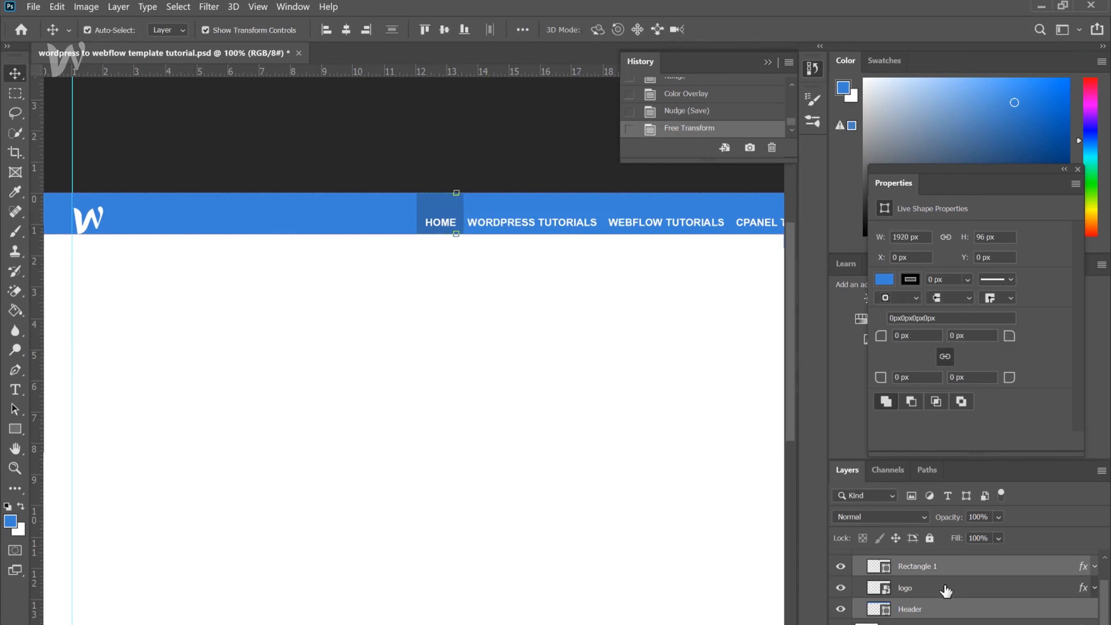
{"action": "double_click", "coordinate": [920, 566]}
{"action": "type", "text": "m"}
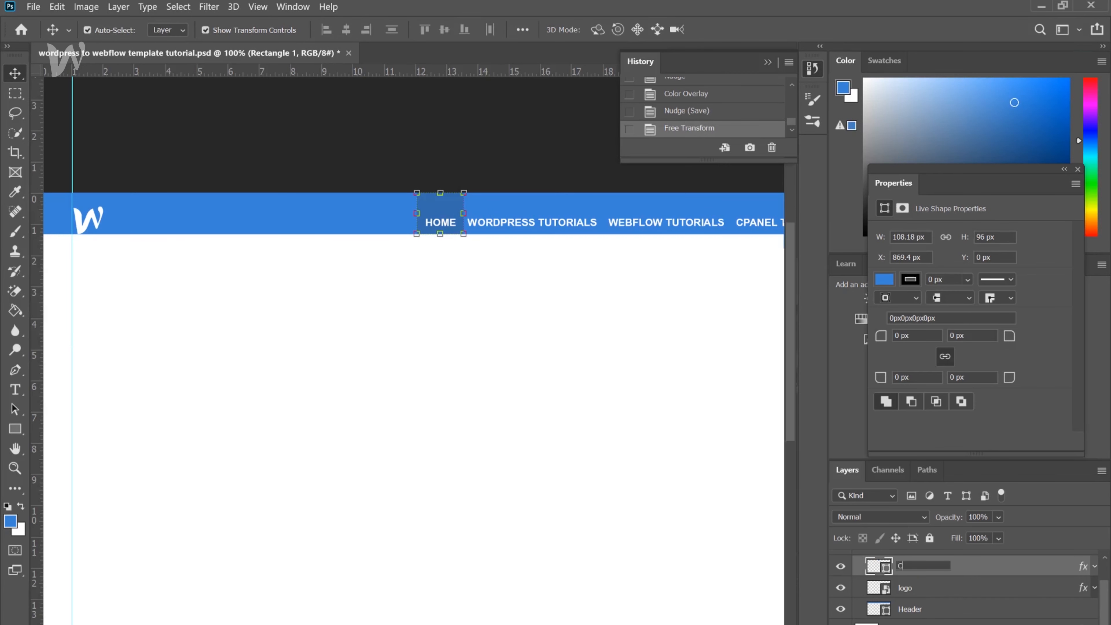
Nudge the logo up to Y 0.25 in within the shortened header, hide the transform controls and save the document.
{"action": "left_click", "coordinate": [928, 588]}
{"action": "key", "text": "Up"}
{"action": "key", "text": "Up"}
{"action": "key", "text": "Up"}
{"action": "key", "text": "Up"}
{"action": "key", "text": "Up"}
{"action": "key", "text": "Up"}
{"action": "key", "text": "Up"}
{"action": "key", "text": "Up"}
{"action": "key", "text": "Up"}
{"action": "key", "text": "Up"}
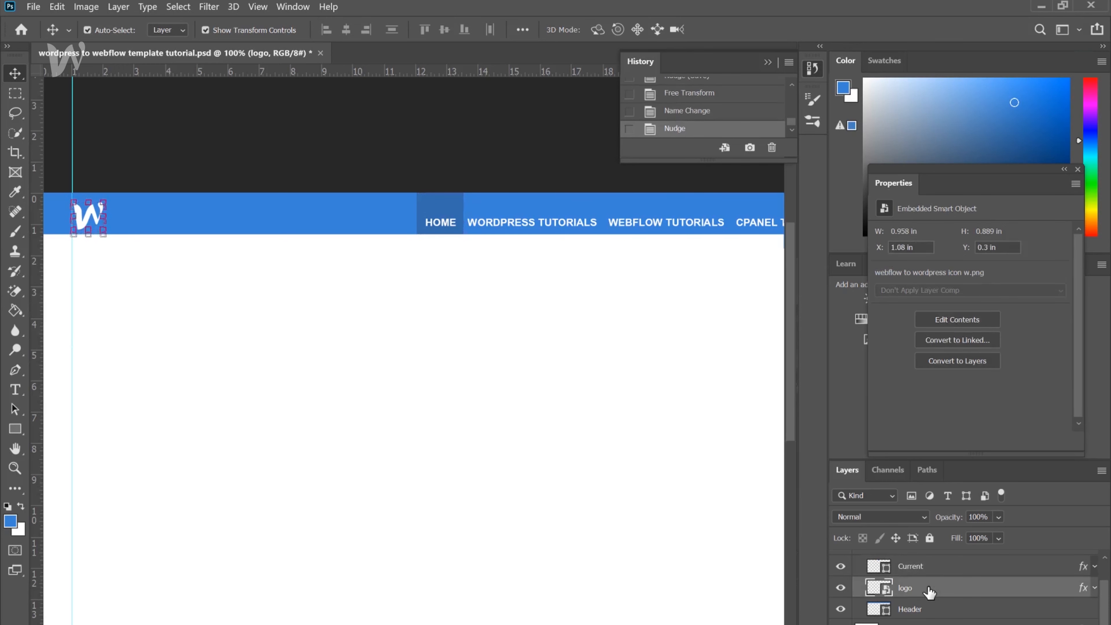
{"action": "key", "text": "Down"}
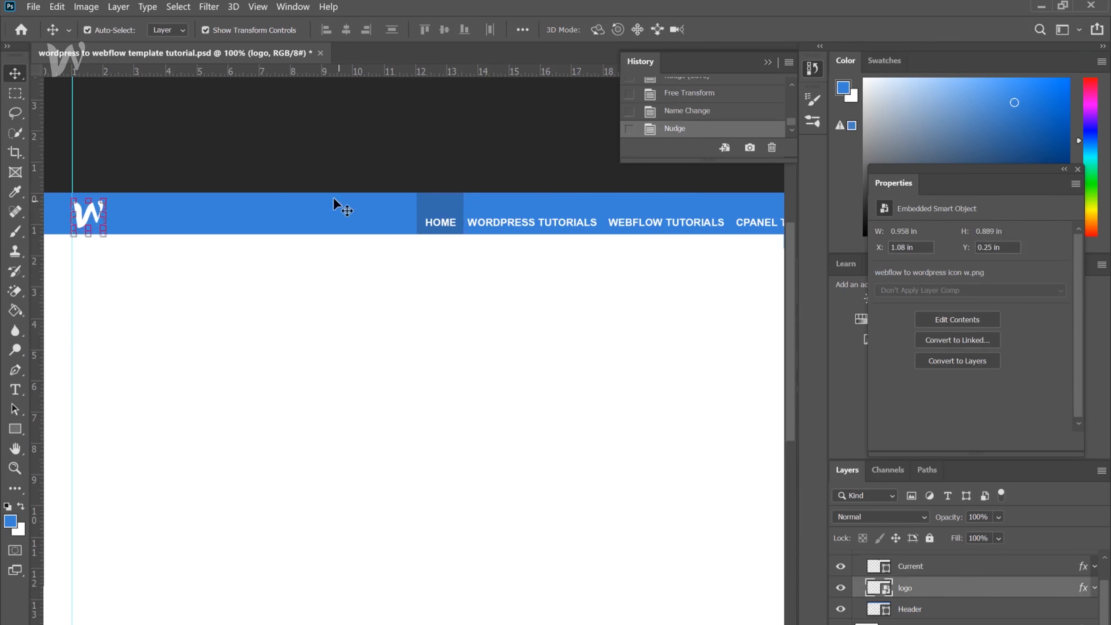
{"action": "left_click", "coordinate": [205, 30]}
{"action": "key", "text": "ctrl+s"}
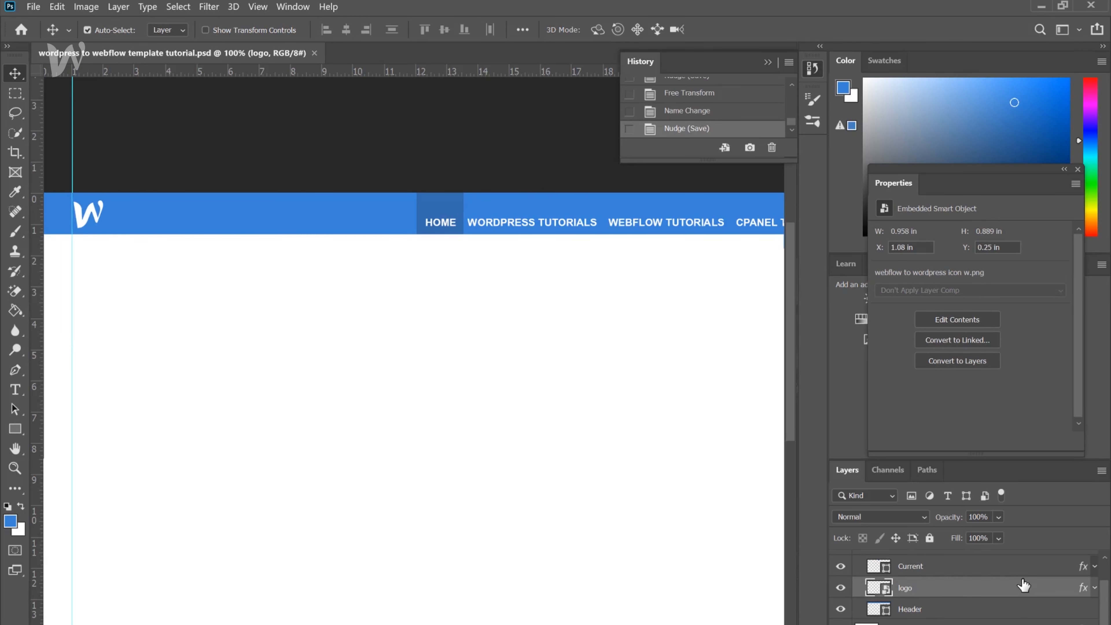
Align the Menu text layer and the Header shape by their vertical centers.
{"action": "scroll", "coordinate": [1022, 585], "scroll_direction": "up", "scroll_amount": 2}
{"action": "left_click", "coordinate": [969, 589]}
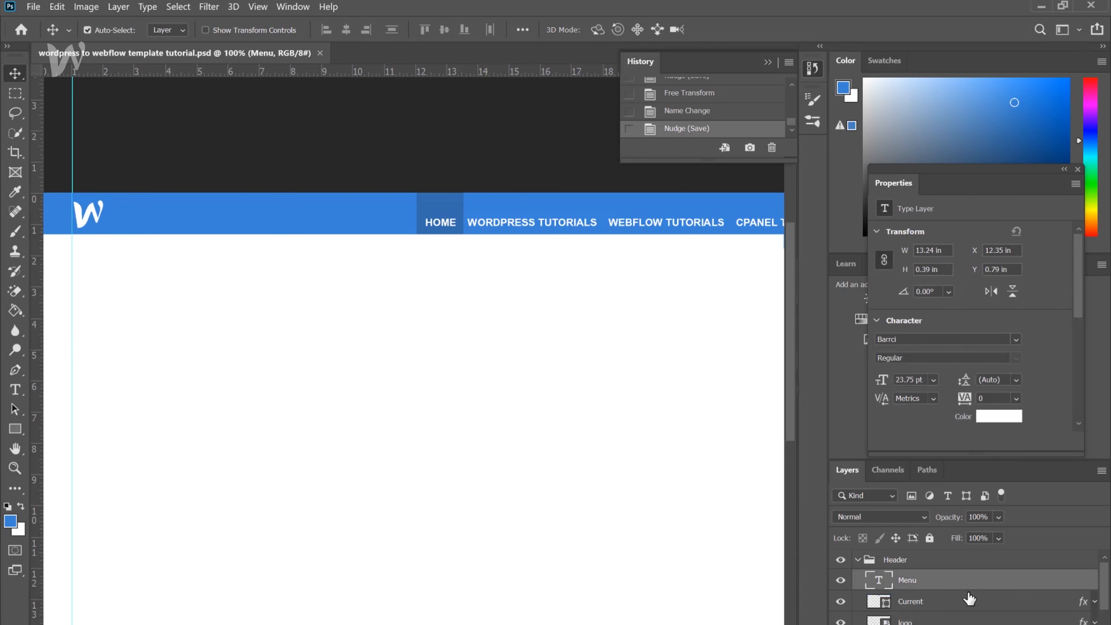
{"action": "scroll", "coordinate": [964, 602], "scroll_direction": "down", "scroll_amount": 2}
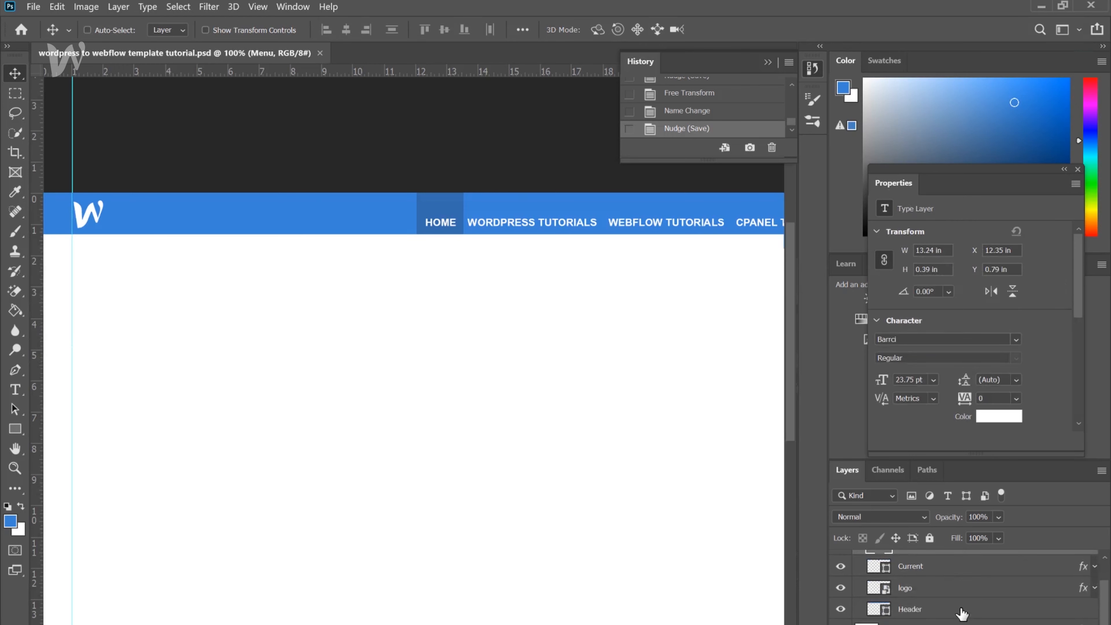
{"action": "left_click", "coordinate": [963, 609]}
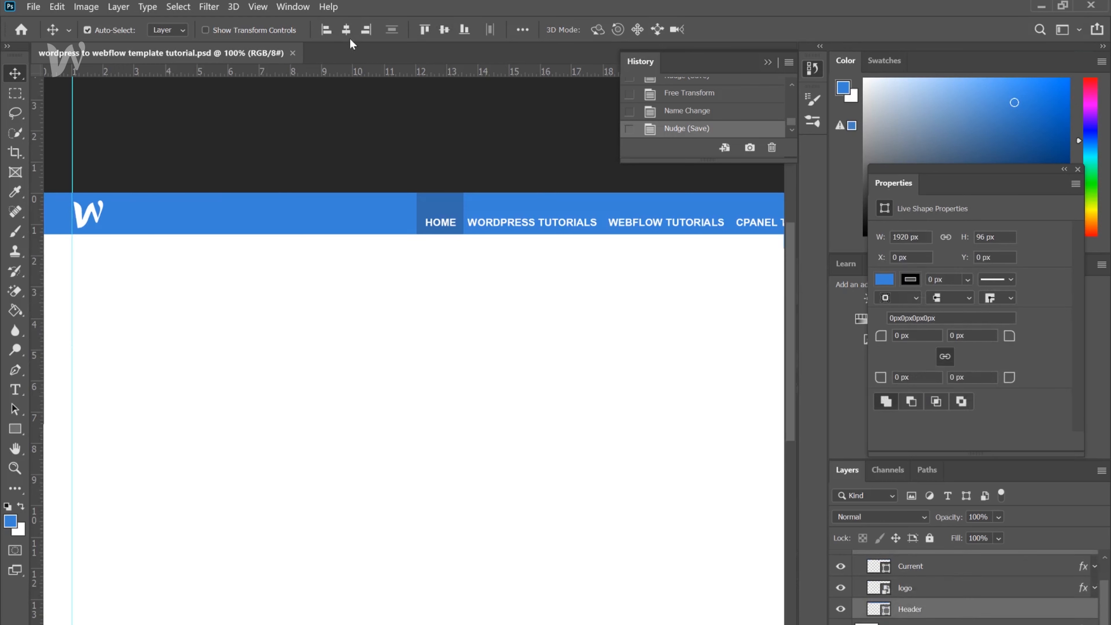
{"action": "left_click", "coordinate": [445, 30]}
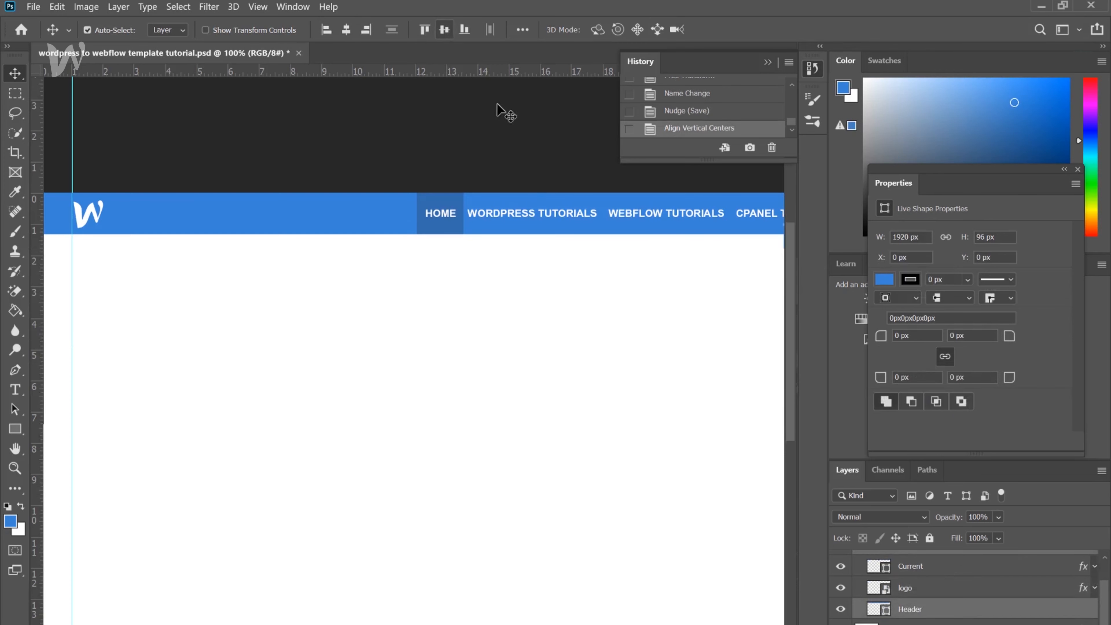
Collapse the Header layer group and save the document.
{"action": "left_click", "coordinate": [960, 588]}
{"action": "scroll", "coordinate": [959, 587], "scroll_direction": "up", "scroll_amount": 2}
{"action": "left_click", "coordinate": [858, 560]}
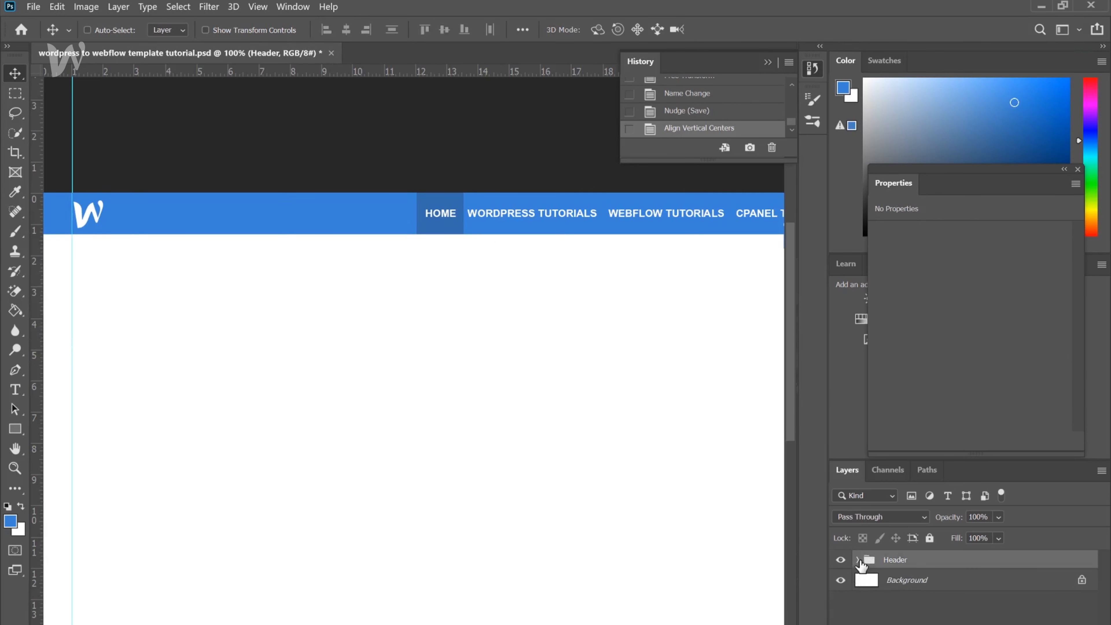
{"action": "key", "text": "ctrl+s"}
Select the Background layer, swap the foreground and background colors and set the foreground color to gray 979797.
{"action": "key", "text": "ctrl+minus"}
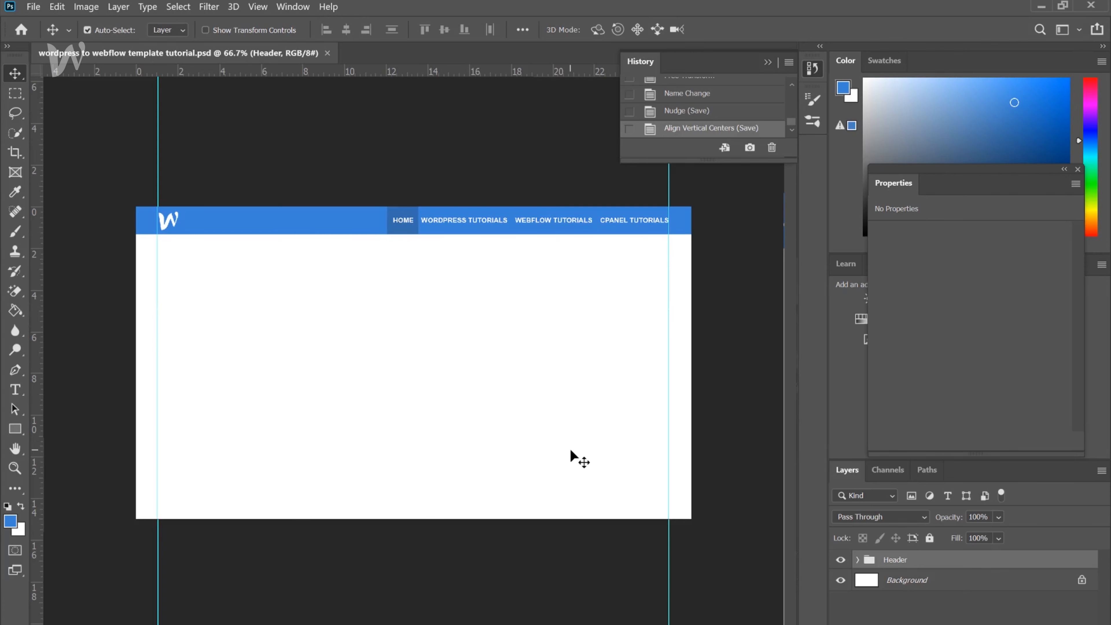
{"action": "left_click", "coordinate": [954, 583]}
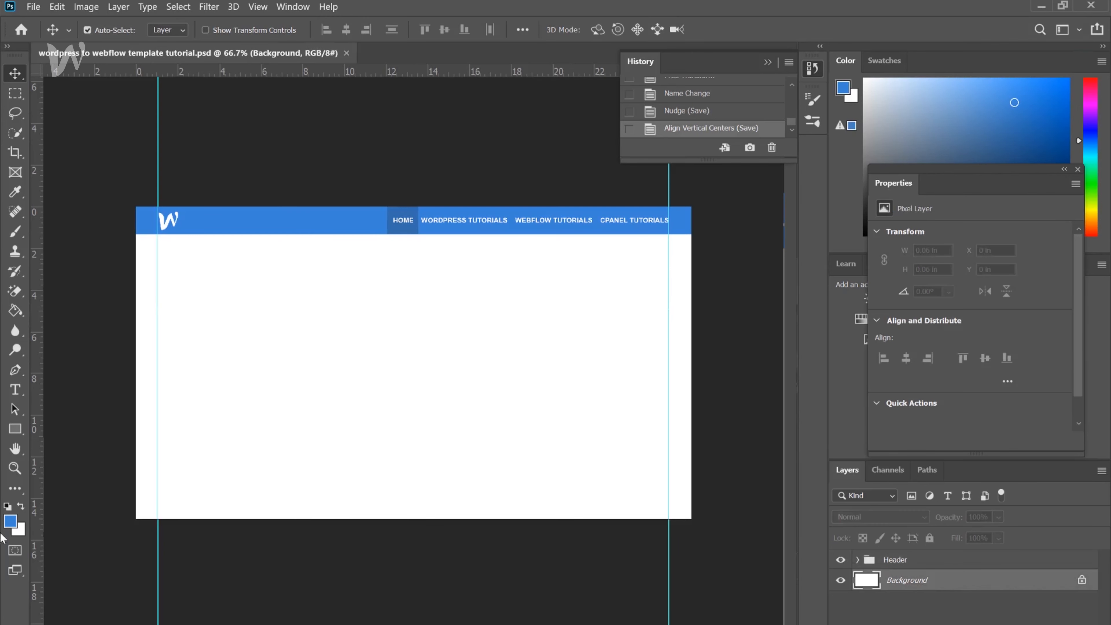
{"action": "left_click", "coordinate": [19, 507]}
{"action": "left_click", "coordinate": [10, 521]}
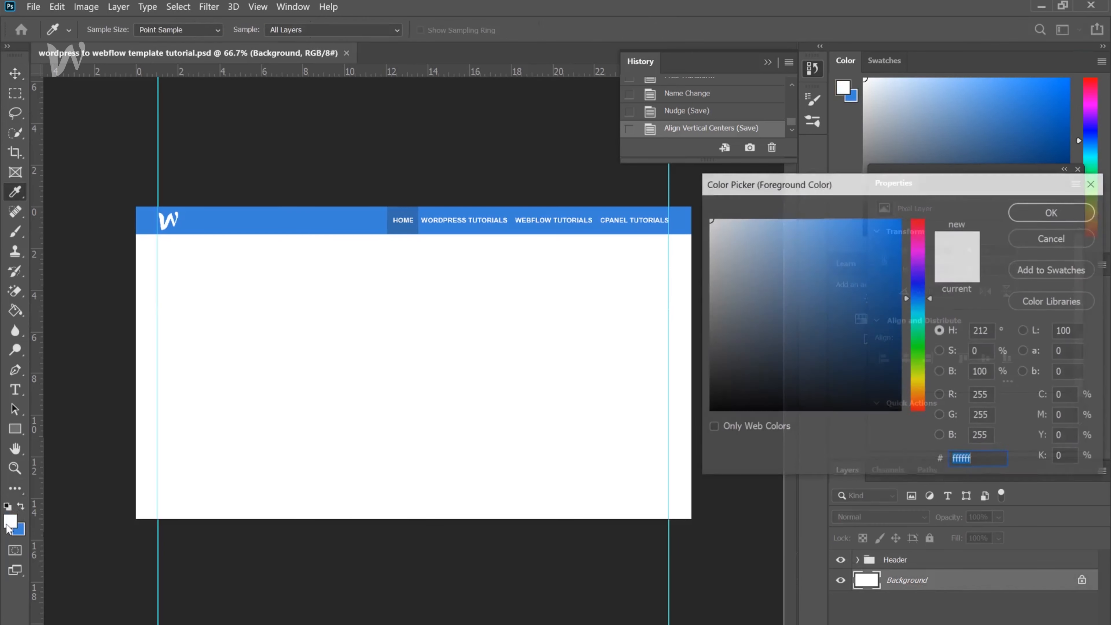
{"action": "left_click_drag", "start_coordinate": [713, 293], "coordinate": [695, 298]}
{"action": "key", "text": "Return"}
Draw a full-width gray rectangle about 1925 by 376 px below the header, nudge it up to Y 95 px and save.
{"action": "key", "text": "u"}
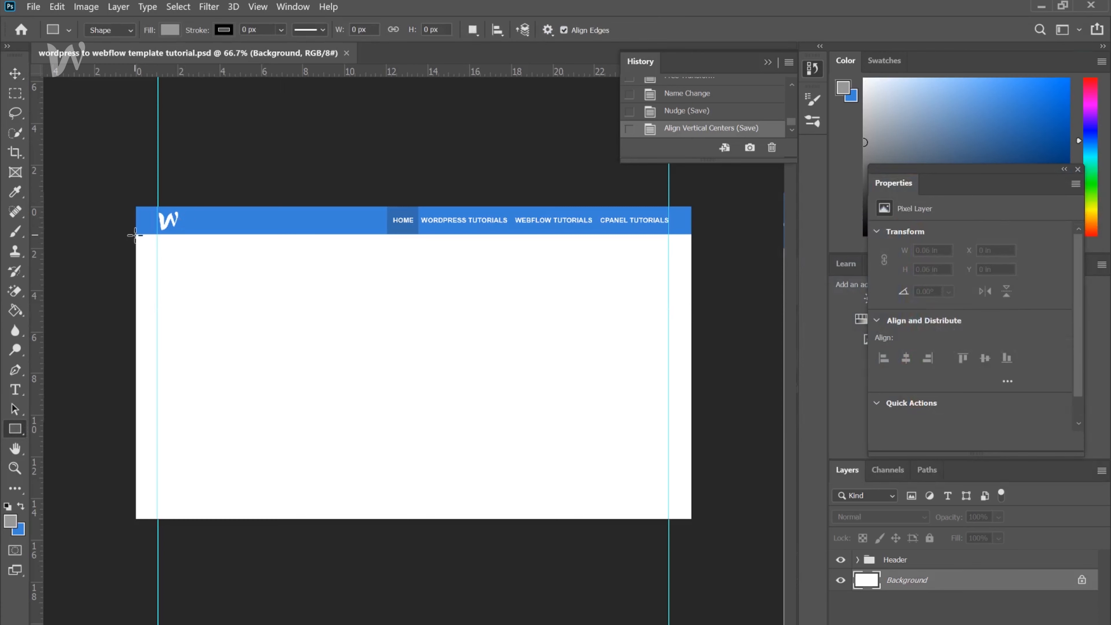
{"action": "left_click_drag", "start_coordinate": [135, 235], "coordinate": [692, 343]}
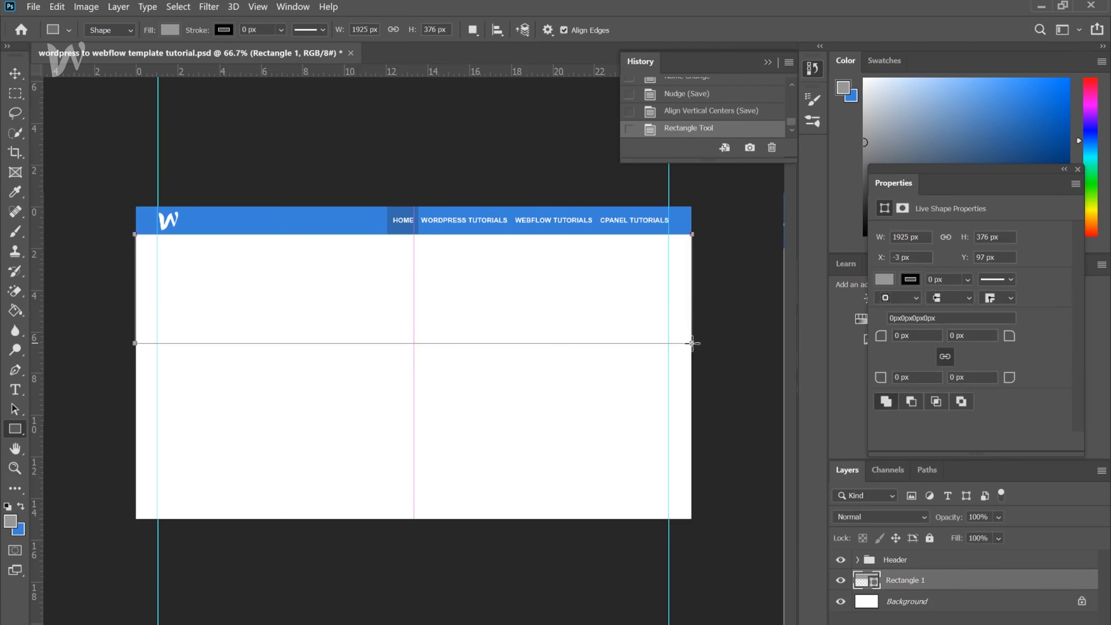
{"action": "left_click", "coordinate": [9, 77]}
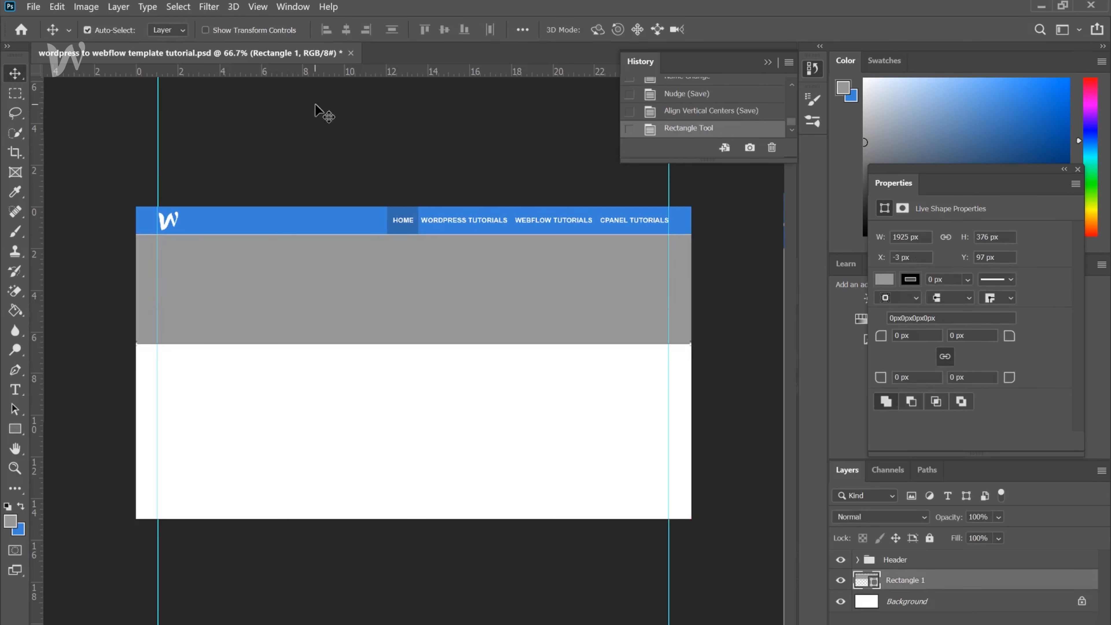
{"action": "key", "text": "Up"}
{"action": "key", "text": "Up"}
{"action": "key", "text": "ctrl+s"}
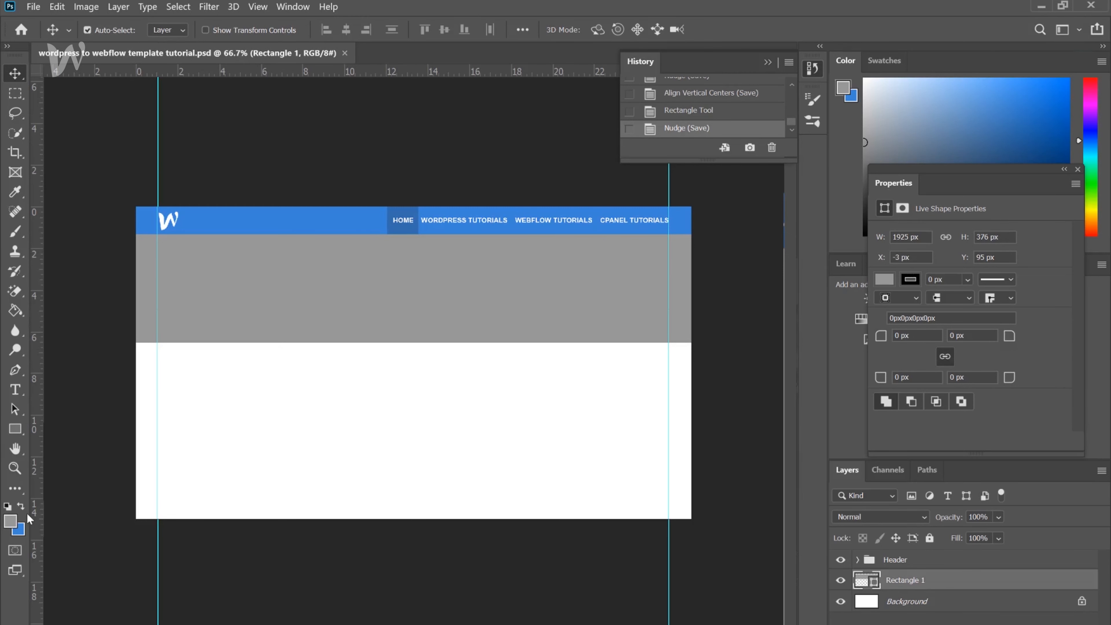
Set the foreground color to a neutral gray darker than the banner.
{"action": "left_click", "coordinate": [11, 522]}
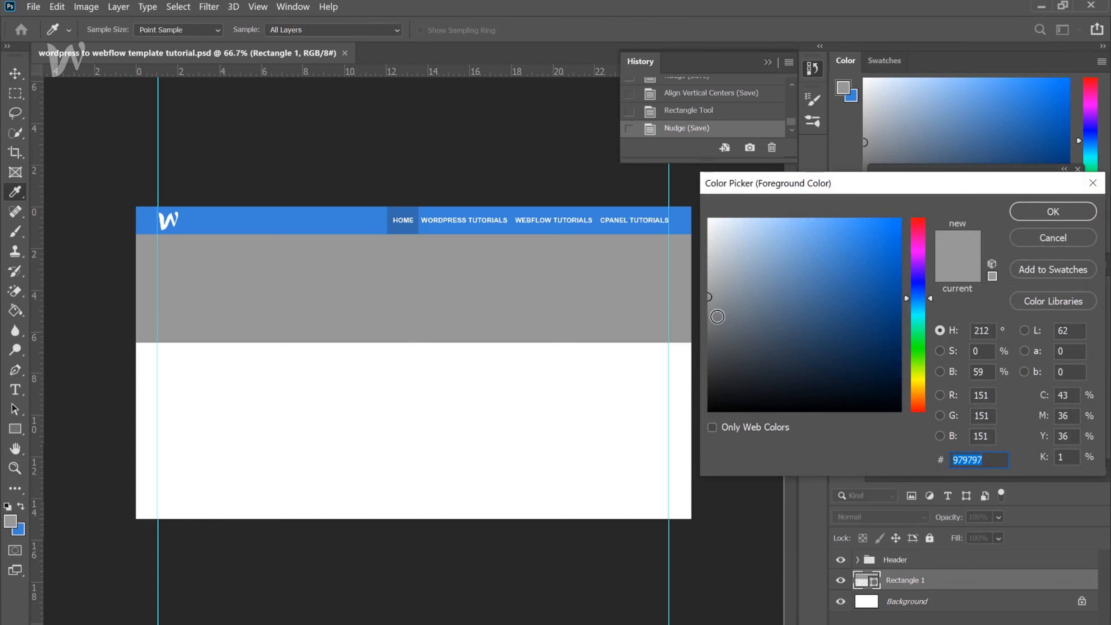
{"action": "left_click_drag", "start_coordinate": [711, 316], "coordinate": [703, 345]}
{"action": "key", "text": "Return"}
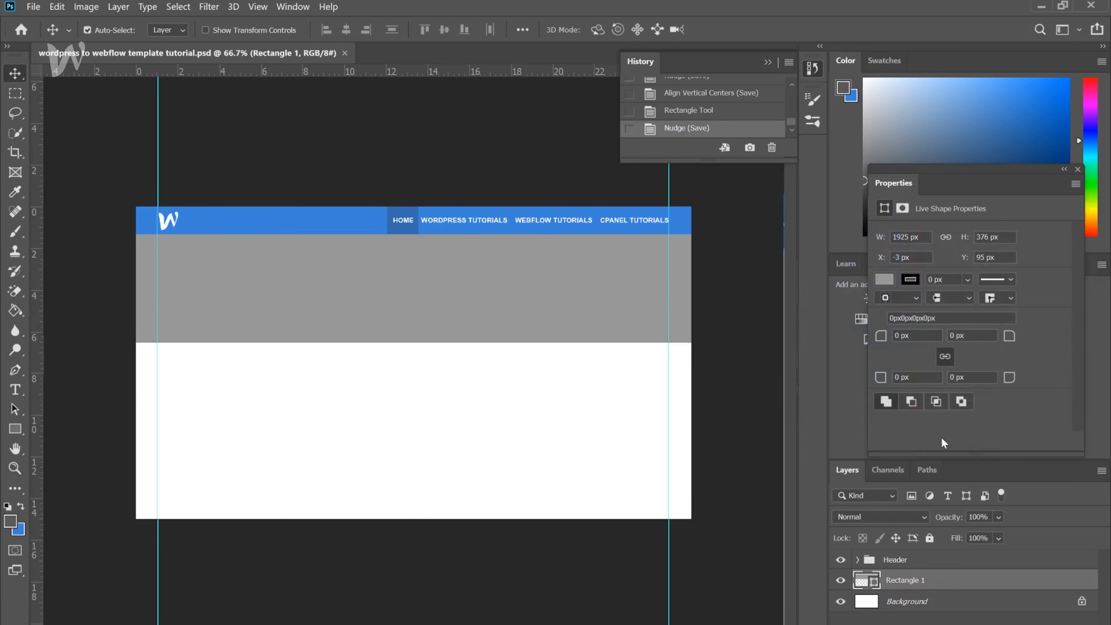
Create a new layer named Recent Tutorials above the gray banner rectangle.
{"action": "key", "text": "ctrl+shift+n"}
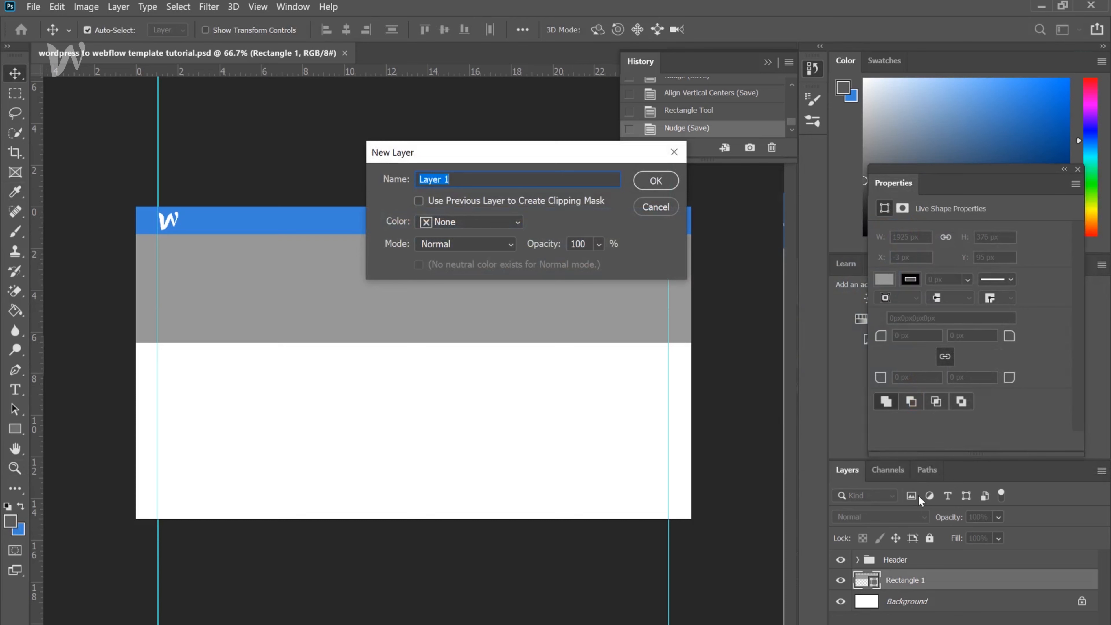
{"action": "type", "text": "Recent News"}
{"action": "key", "text": "ctrl+a"}
{"action": "type", "text": "Re"}
{"action": "key", "text": "Return"}
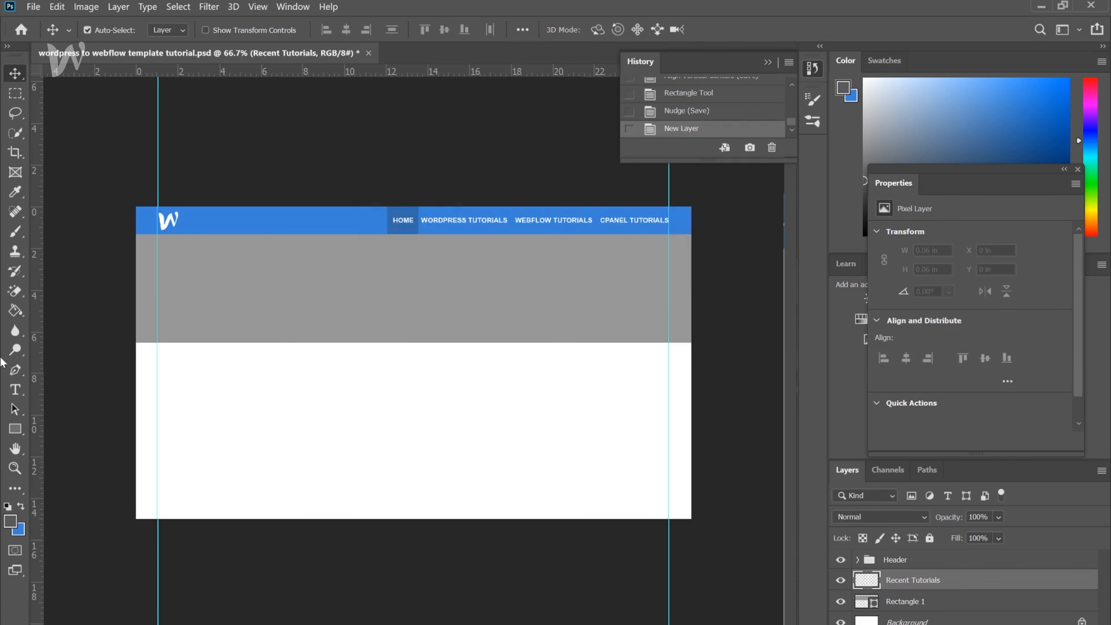
Add the text "Recent Tutorials" on the gray banner in dark gray Barrci Regular at 36.75 pt.
{"action": "left_click", "coordinate": [15, 389]}
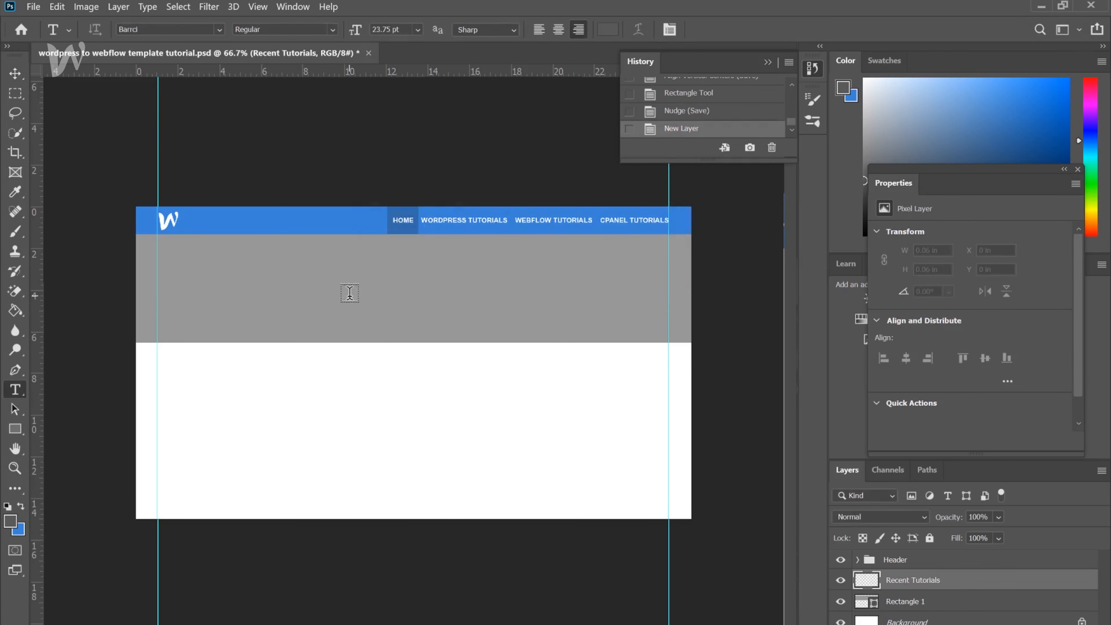
{"action": "left_click", "coordinate": [349, 293]}
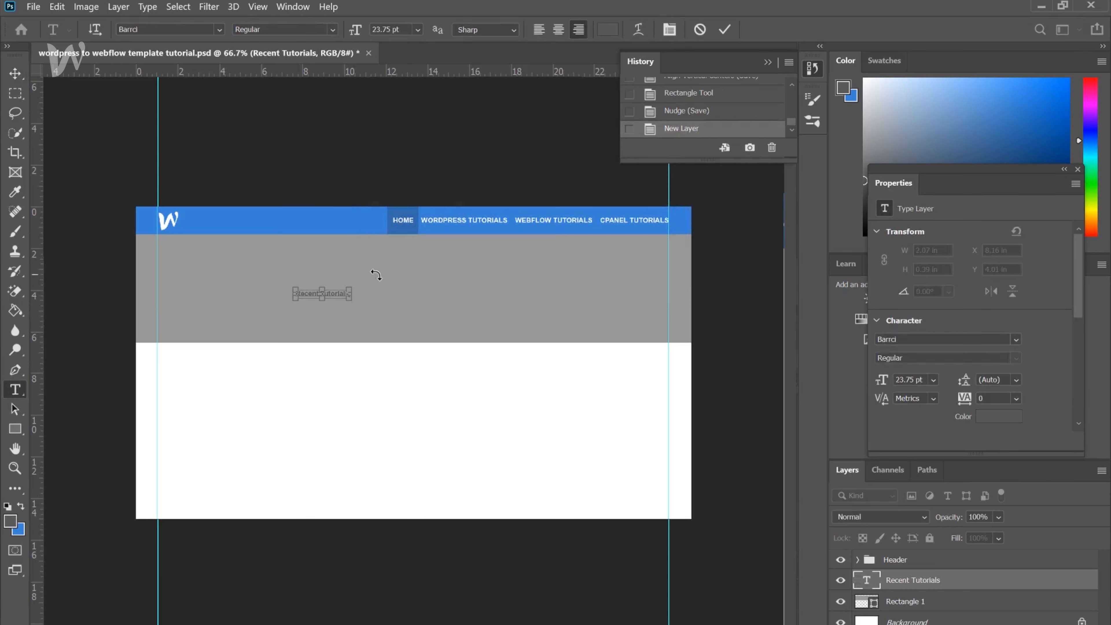
{"action": "left_click_drag", "start_coordinate": [354, 33], "coordinate": [364, 39]}
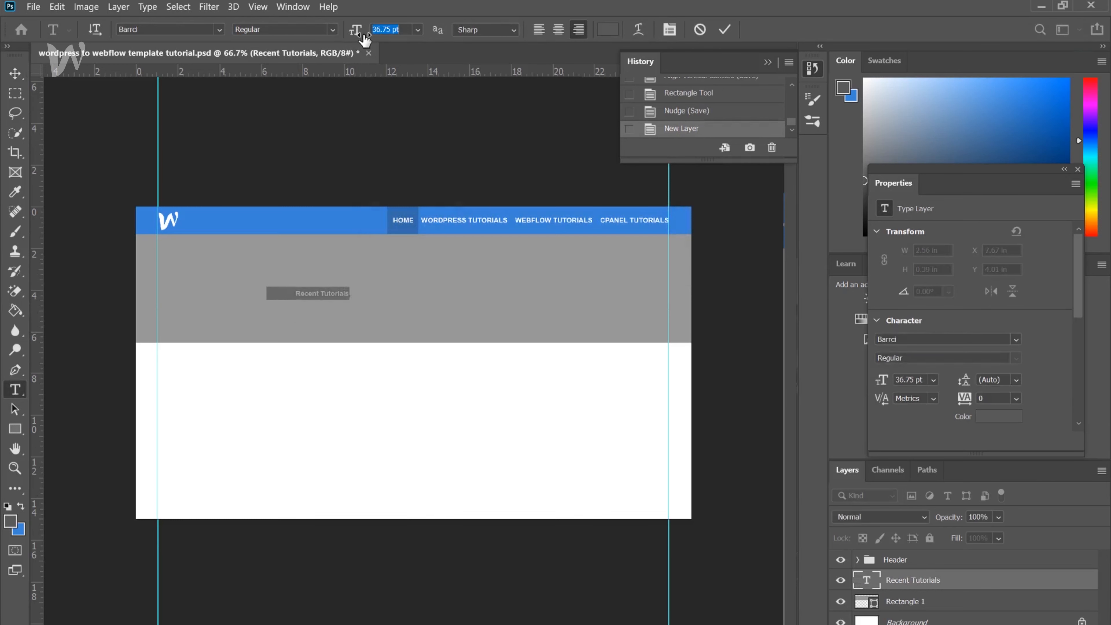
{"action": "left_click", "coordinate": [15, 73]}
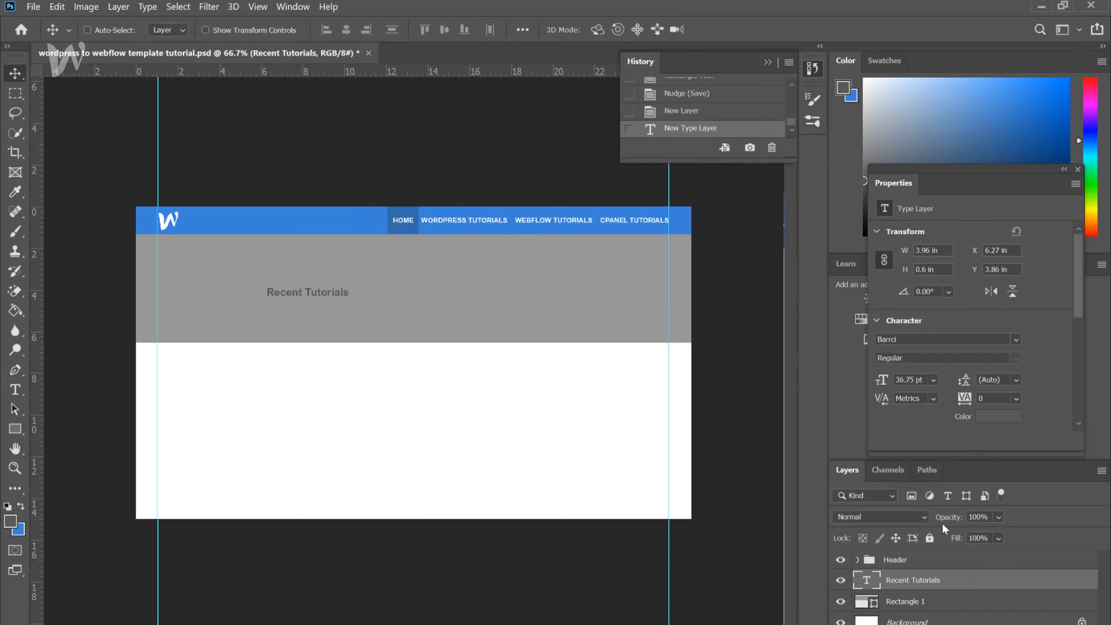
Center the Recent Tutorials text horizontally and vertically on the gray banner rectangle.
{"action": "left_click", "coordinate": [943, 602], "text": "ctrl"}
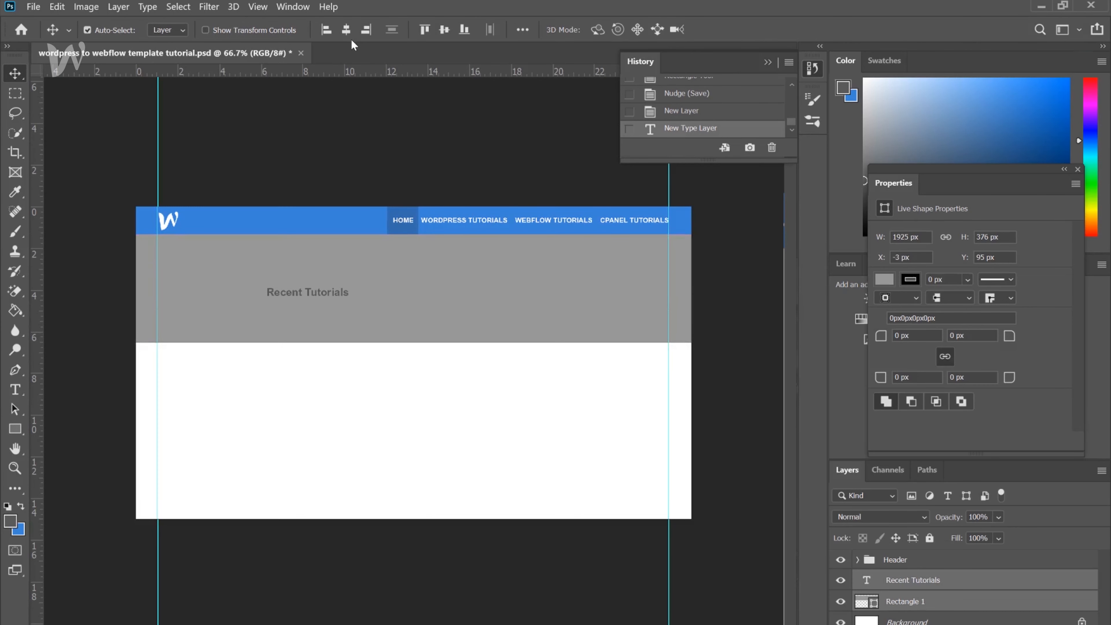
{"action": "left_click", "coordinate": [346, 29]}
{"action": "left_click", "coordinate": [443, 39]}
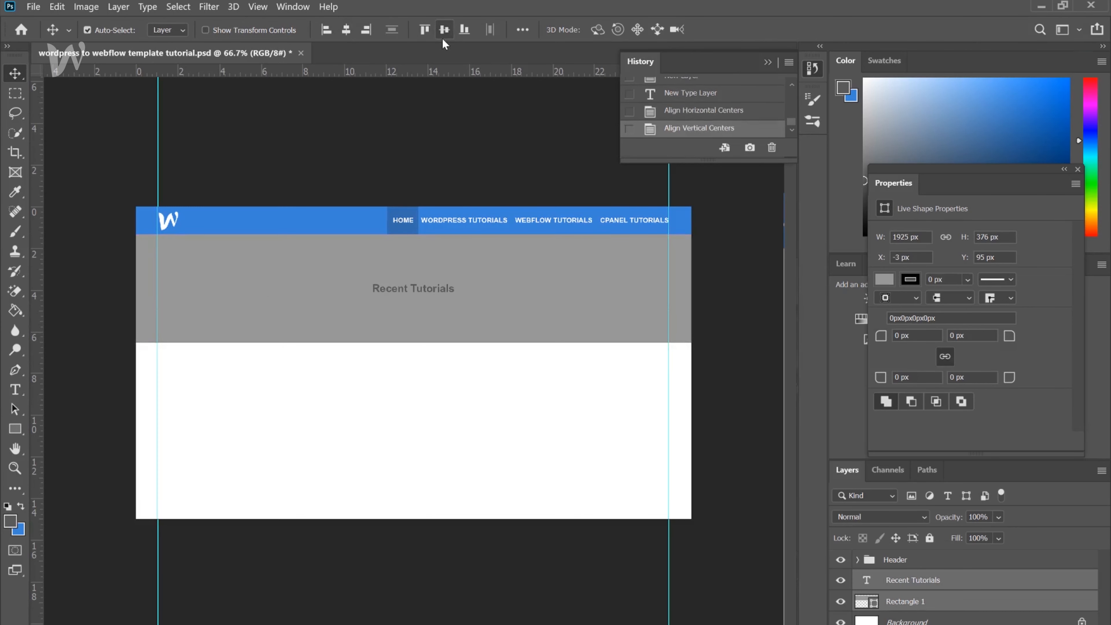
Group the Recent Tutorials text with the banner rectangle, name the group Slider Reference and save.
{"action": "key", "text": "ctrl+g"}
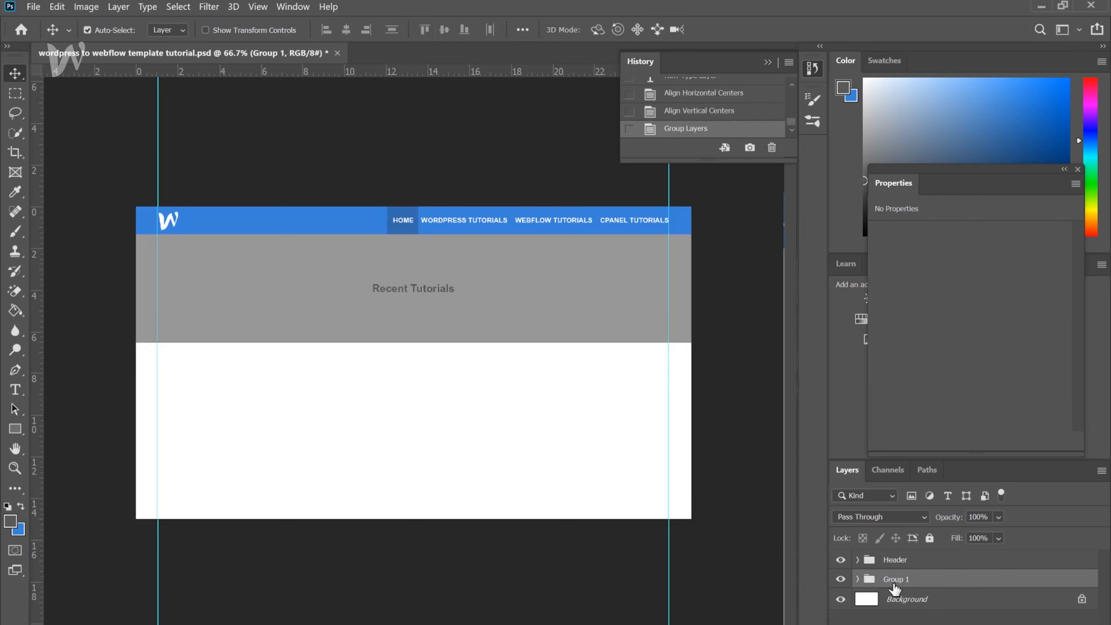
{"action": "double_click", "coordinate": [895, 582]}
{"action": "type", "text": "Slider Reference"}
{"action": "key", "text": "Return"}
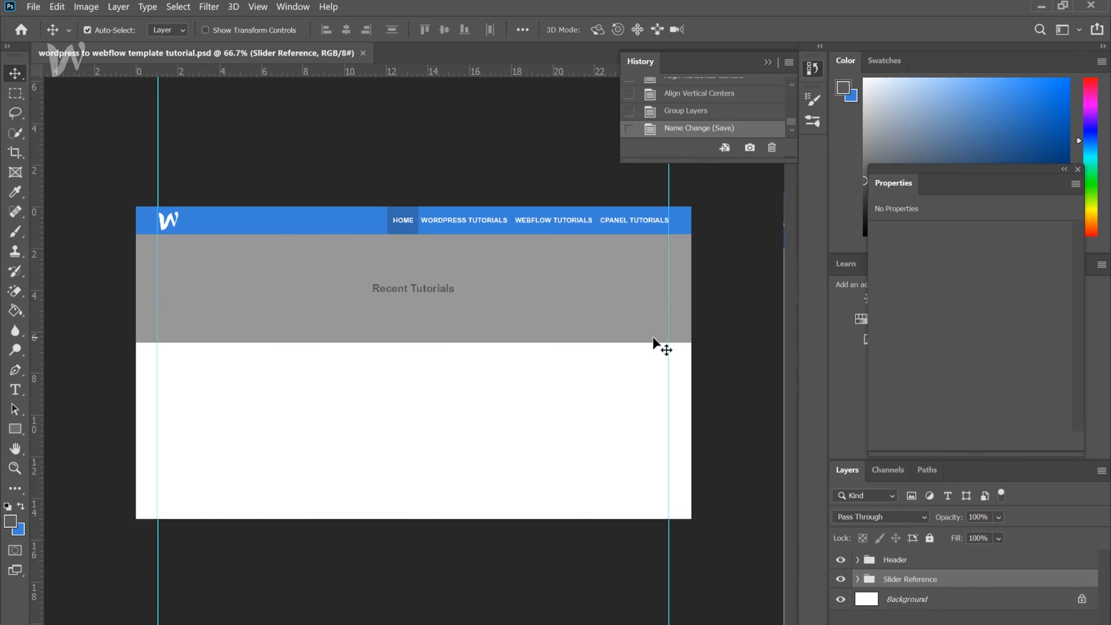
Above the Background layer, add a left-aligned blue 36.75 pt heading "WordPress Tutorials:" below the banner.
{"action": "left_click", "coordinate": [957, 597]}
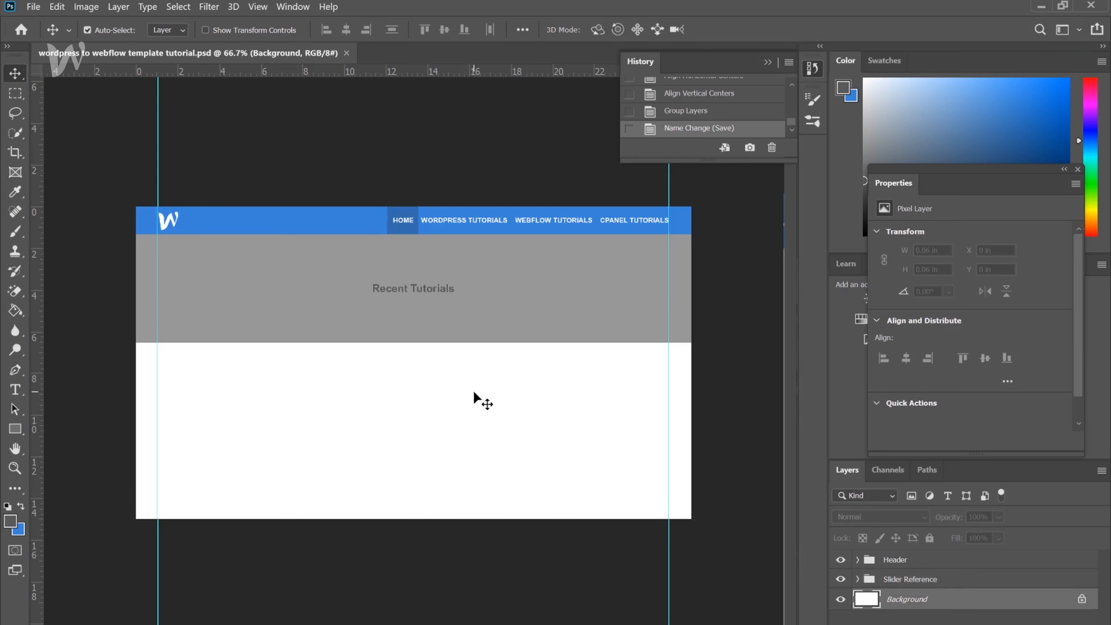
{"action": "left_click", "coordinate": [21, 506]}
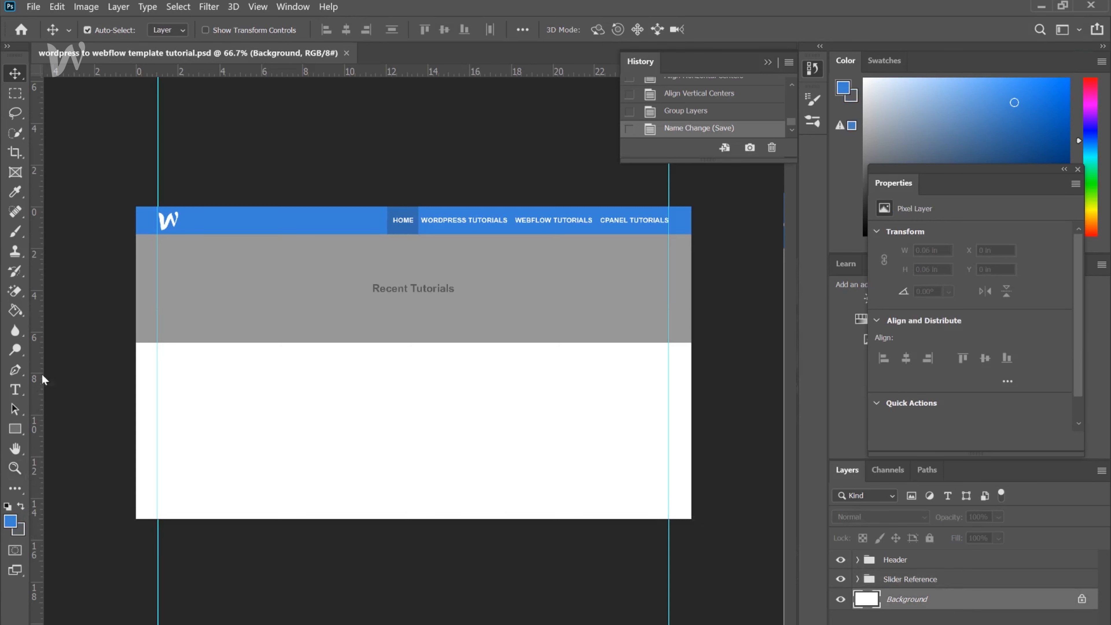
{"action": "left_click", "coordinate": [15, 390]}
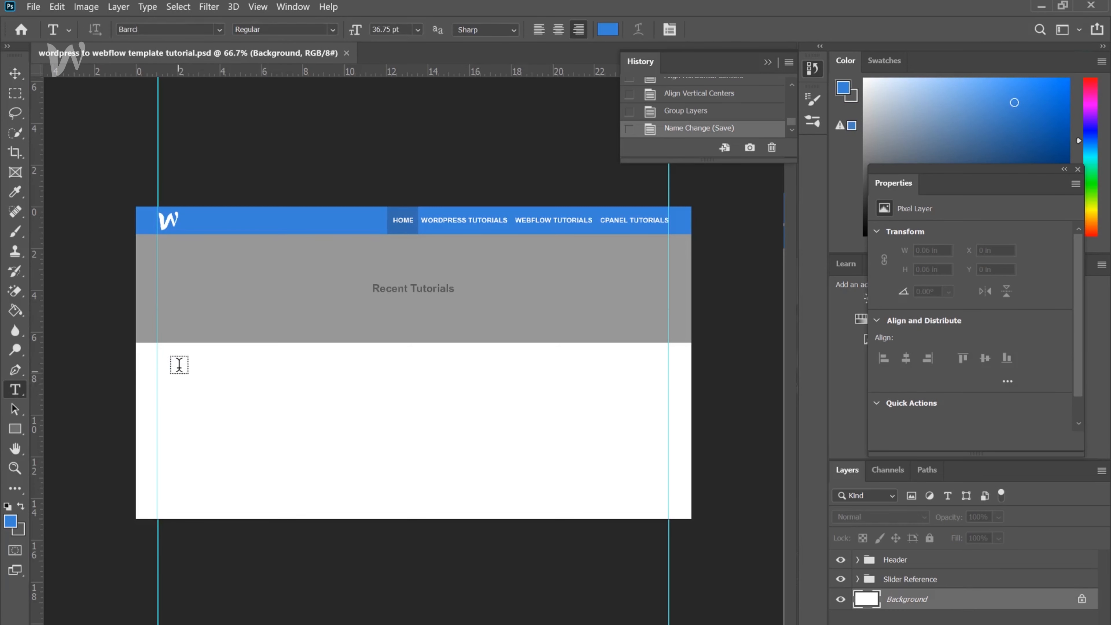
{"action": "left_click", "coordinate": [173, 370]}
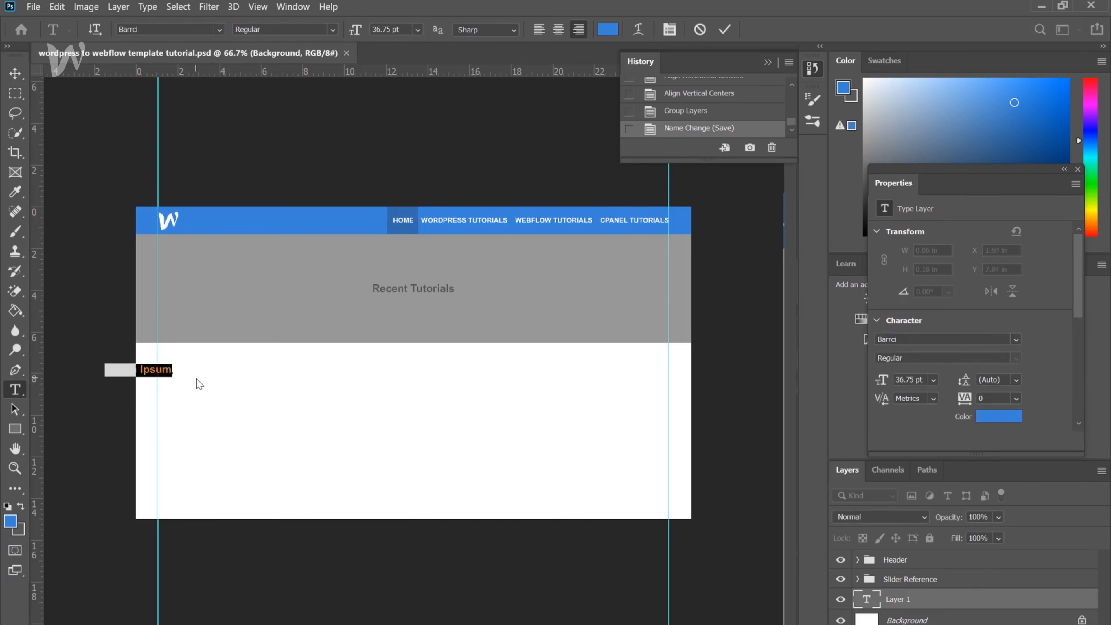
{"action": "type", "text": "Word"}
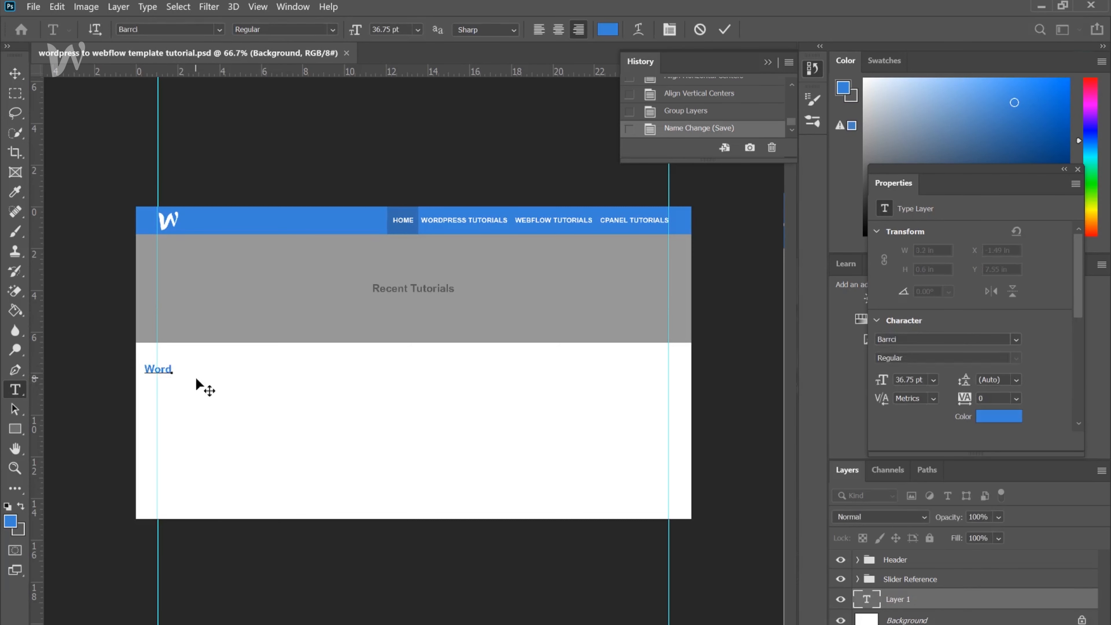
{"action": "key", "text": "ctrl+a"}
{"action": "left_click", "coordinate": [538, 28]}
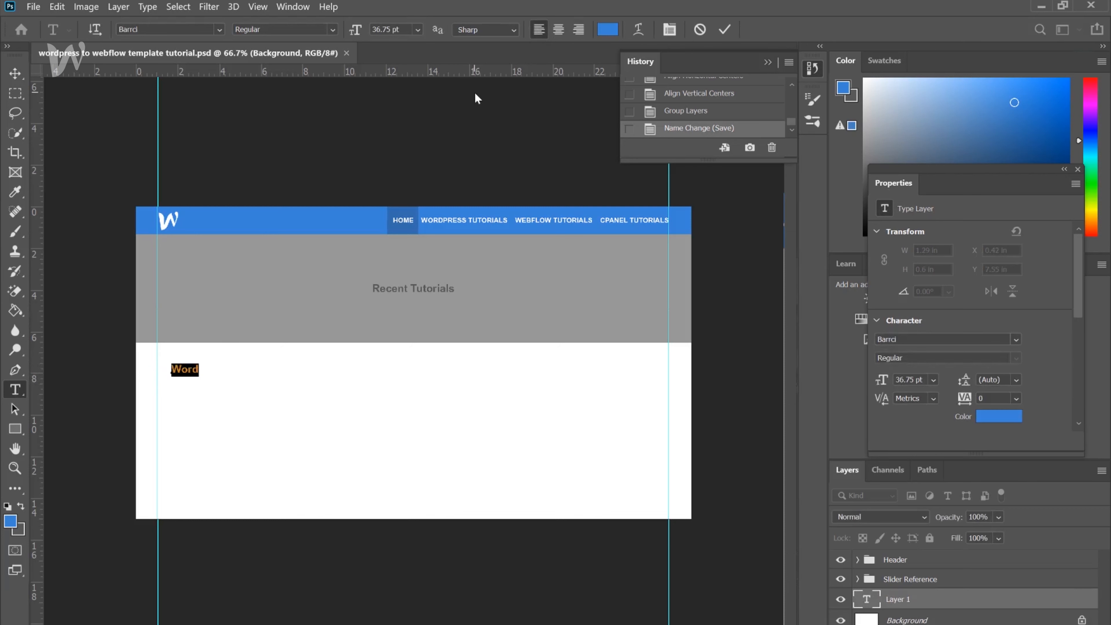
{"action": "key", "text": "Right"}
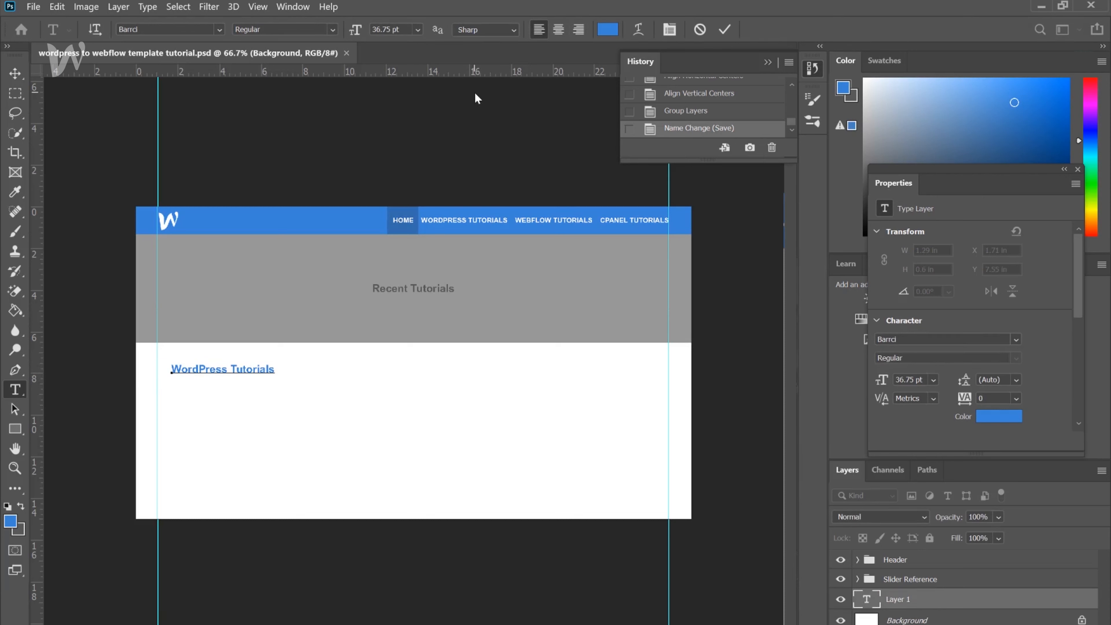
{"action": "left_click", "coordinate": [18, 72]}
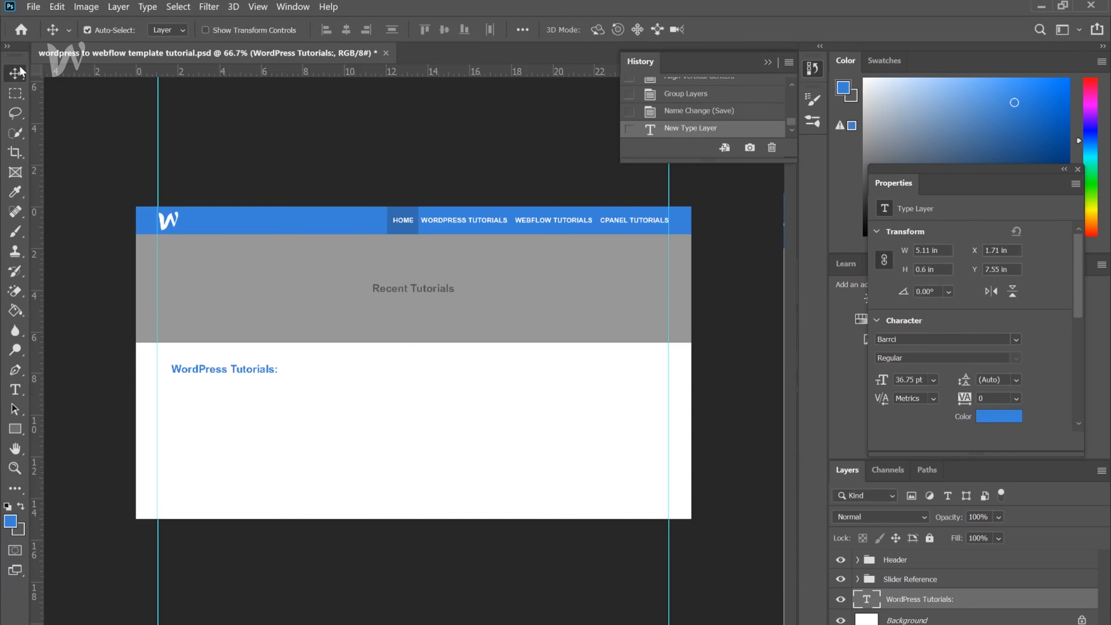
Nudge the WordPress Tutorials: heading to the left guide, at X 1.02 in and Y 7.3 in, and save.
{"action": "key", "text": "shift+Left"}
{"action": "key", "text": "shift+Left"}
{"action": "key", "text": "shift+Left"}
{"action": "key", "text": "shift+Left"}
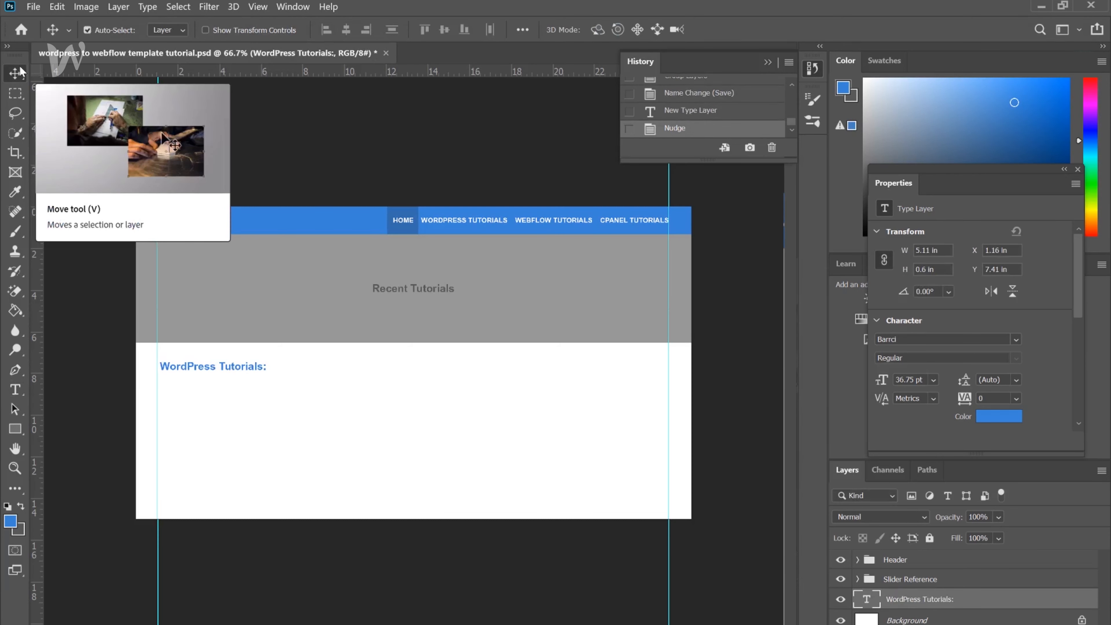
{"action": "key", "text": "Left"}
{"action": "key", "text": "Left"}
{"action": "key", "text": "Left"}
{"action": "key", "text": "Left"}
{"action": "key", "text": "Left"}
{"action": "key", "text": "Left"}
{"action": "key", "text": "Left"}
{"action": "key", "text": "Left"}
{"action": "key", "text": "Up"}
{"action": "key", "text": "Up"}
{"action": "key", "text": "Up"}
{"action": "key", "text": "Up"}
{"action": "key", "text": "Up"}
{"action": "key", "text": "Up"}
{"action": "key", "text": "Up"}
{"action": "key", "text": "Up"}
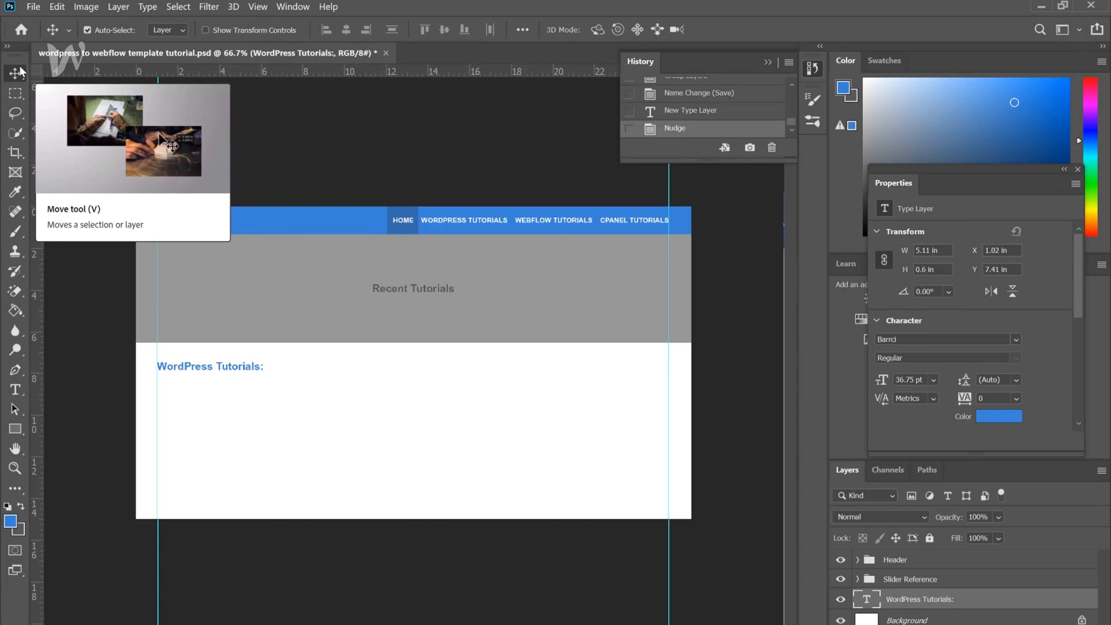
{"action": "key", "text": "Left"}
{"action": "key", "text": "Left"}
{"action": "key", "text": "ctrl+s"}
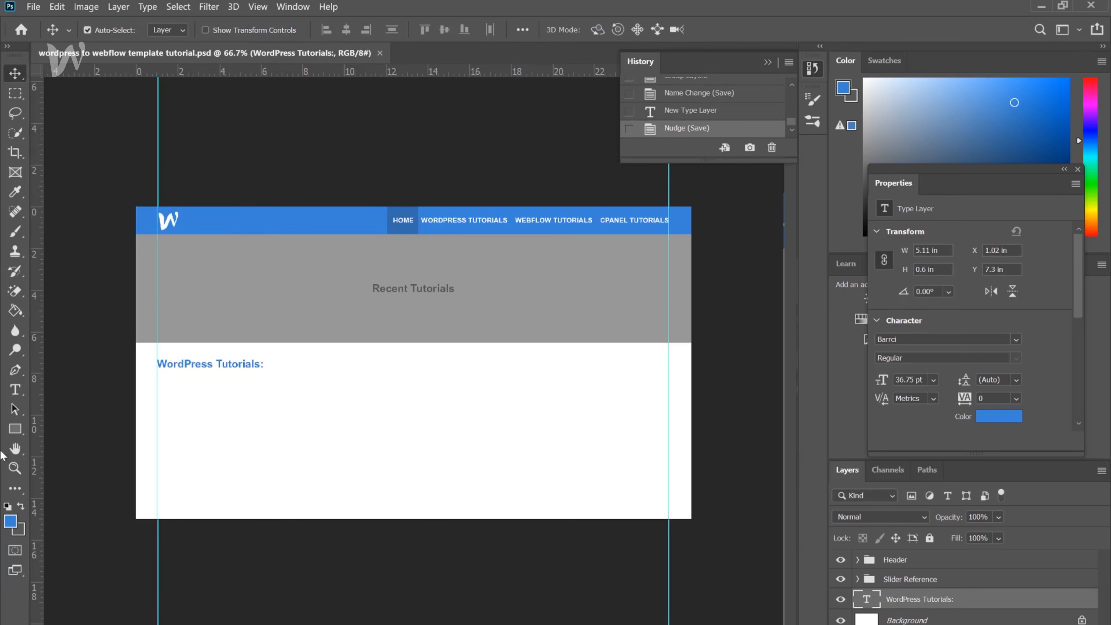
Draw a thin dark gray rectangle about 1767 by 5 px between the two guides, directly under the WordPress Tutorials: heading.
{"action": "left_click", "coordinate": [23, 507]}
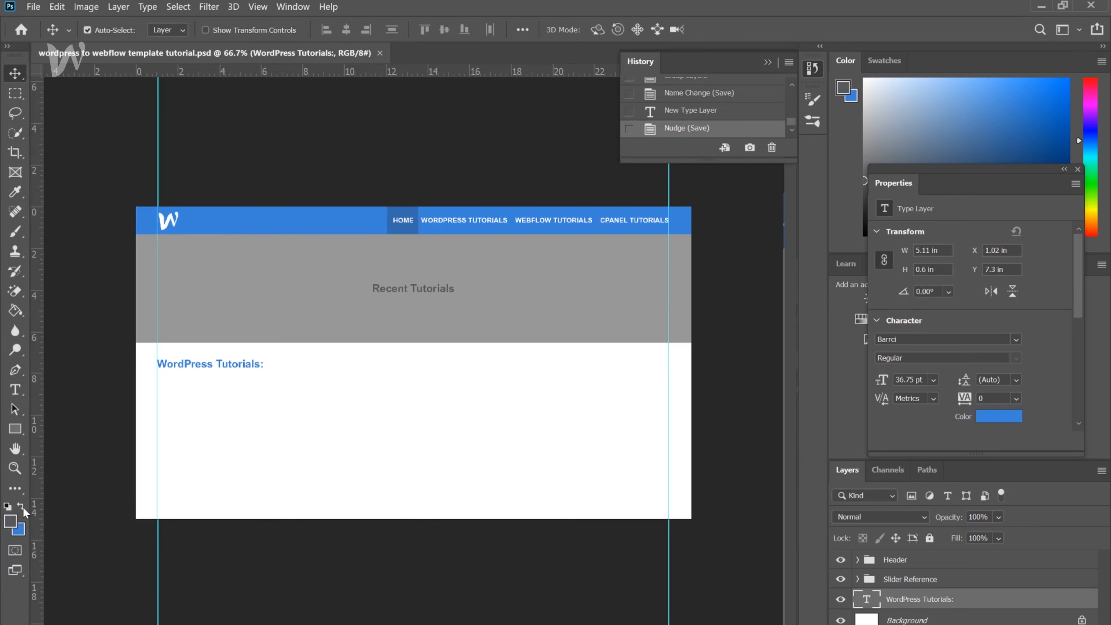
{"action": "left_click", "coordinate": [21, 430]}
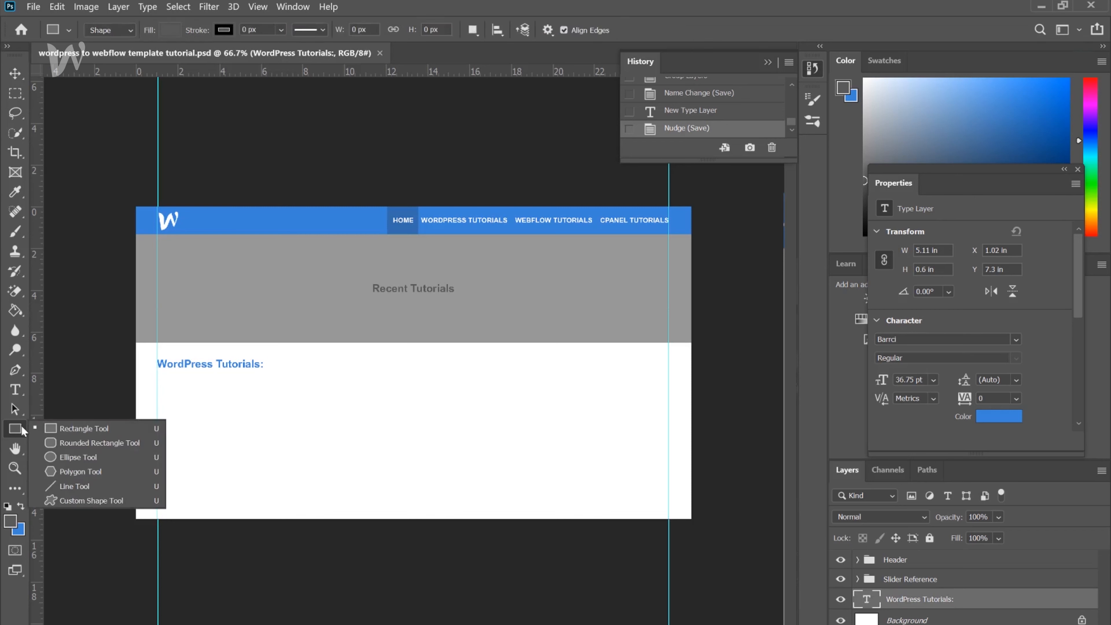
{"action": "left_click", "coordinate": [51, 429]}
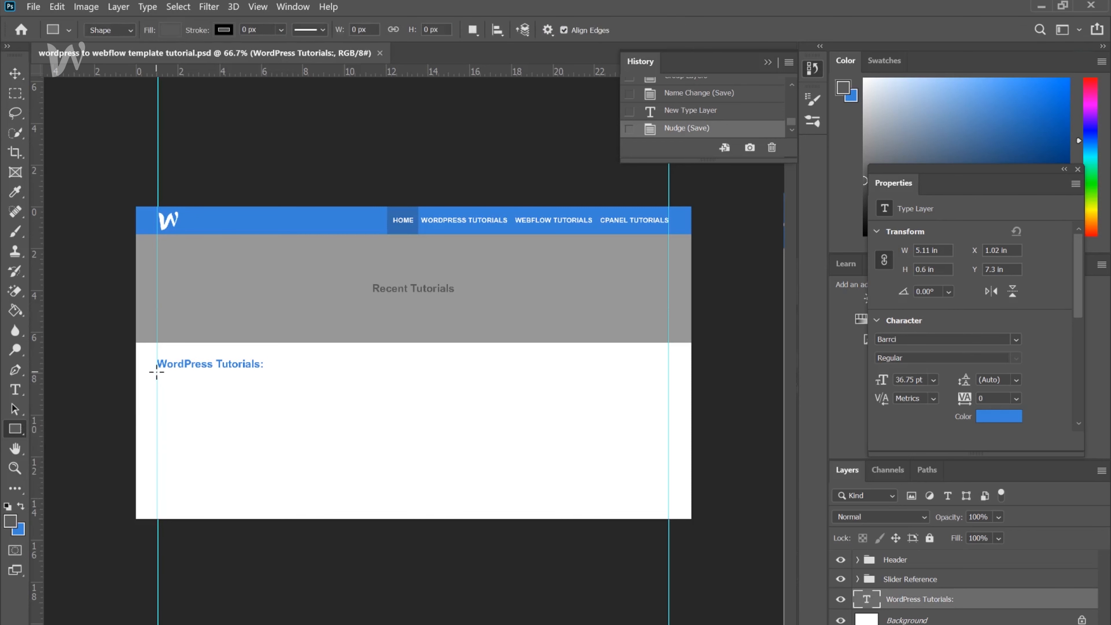
{"action": "left_click_drag", "start_coordinate": [157, 372], "coordinate": [668, 373]}
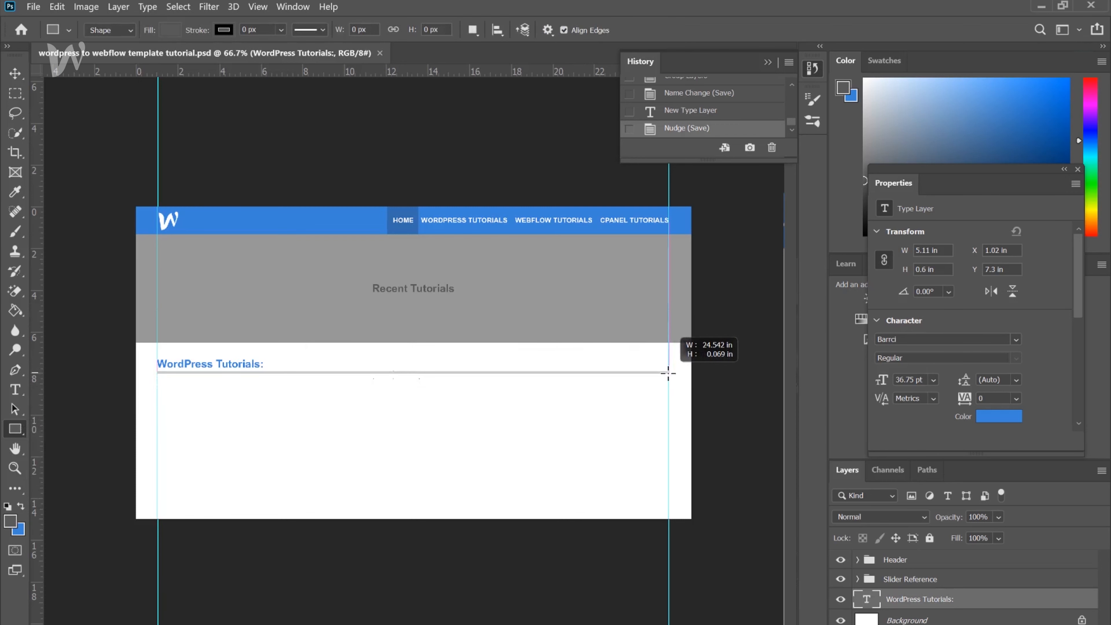
{"action": "left_click_drag", "start_coordinate": [668, 373], "coordinate": [668, 373]}
Show the transform controls and reduce the height of the line under the heading to about 1.66 px.
{"action": "key", "text": "ctrl+plus"}
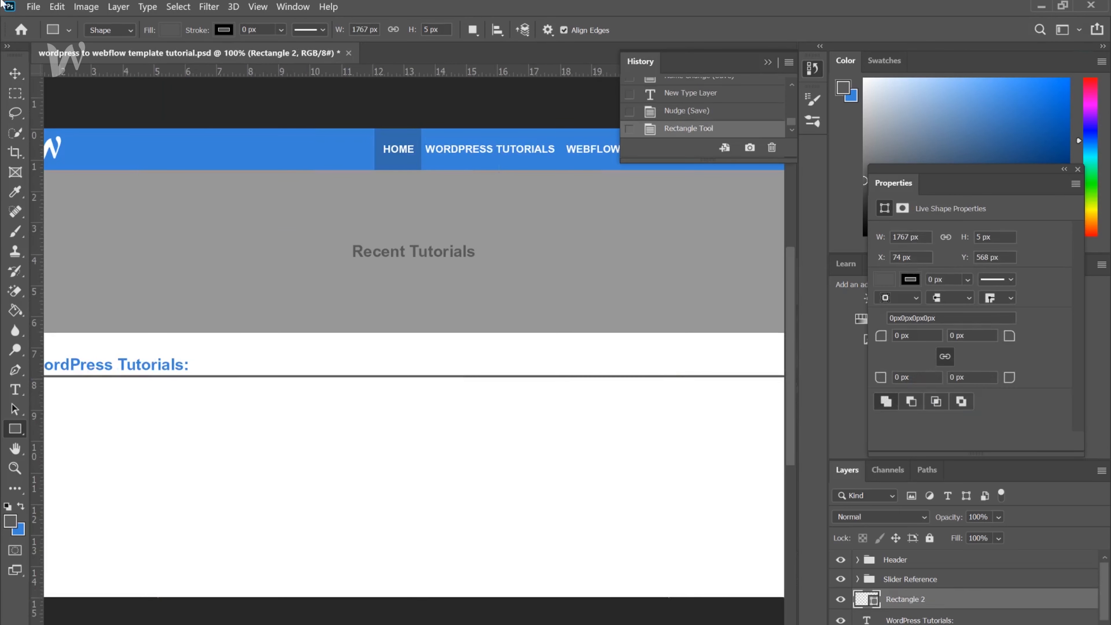
{"action": "left_click", "coordinate": [15, 74]}
{"action": "key", "text": "ctrl+plus"}
{"action": "key", "text": "ctrl+plus"}
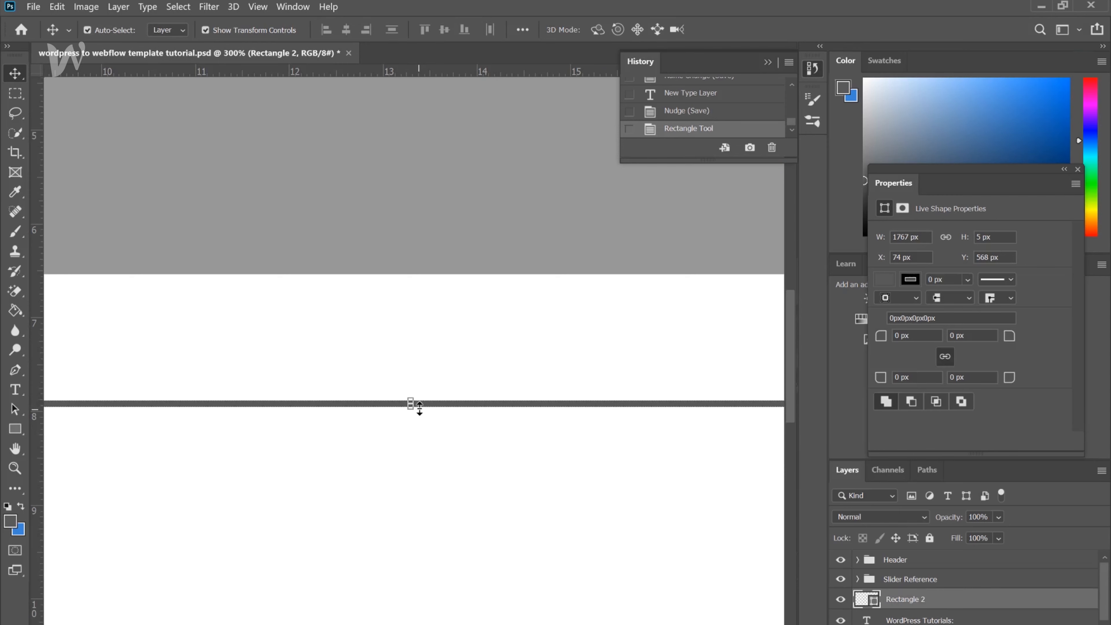
{"action": "left_click_drag", "start_coordinate": [420, 407], "coordinate": [429, 404]}
{"action": "key", "text": "Return"}
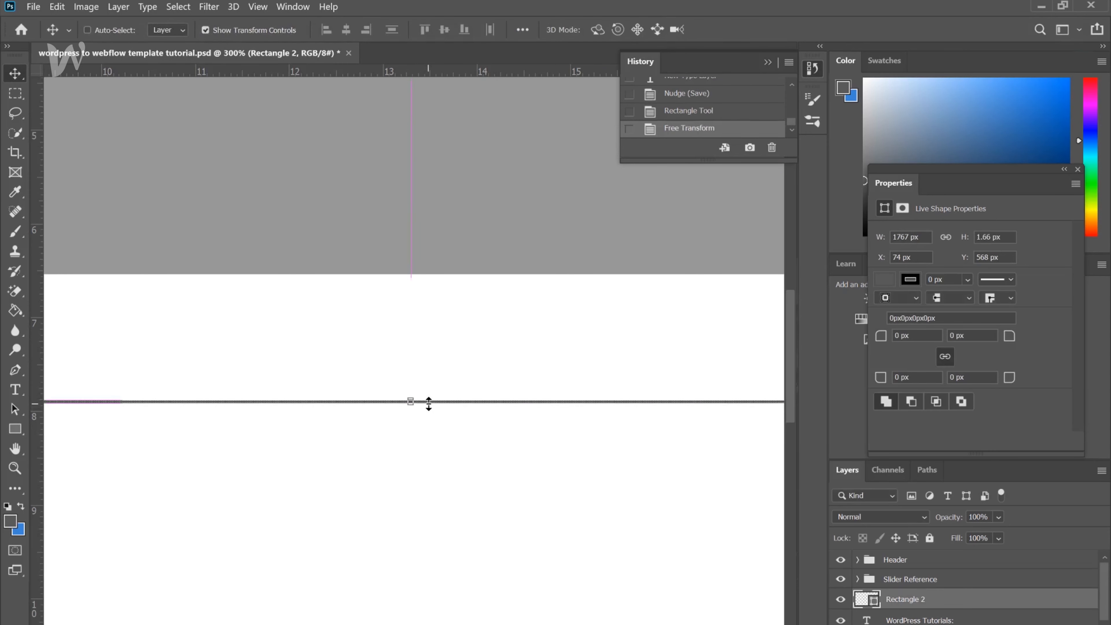
Nudge the line under the heading down to Y 570 px, lower its opacity to 40% and save.
{"action": "key", "text": "ctrl+minus"}
{"action": "key", "text": "ctrl+minus"}
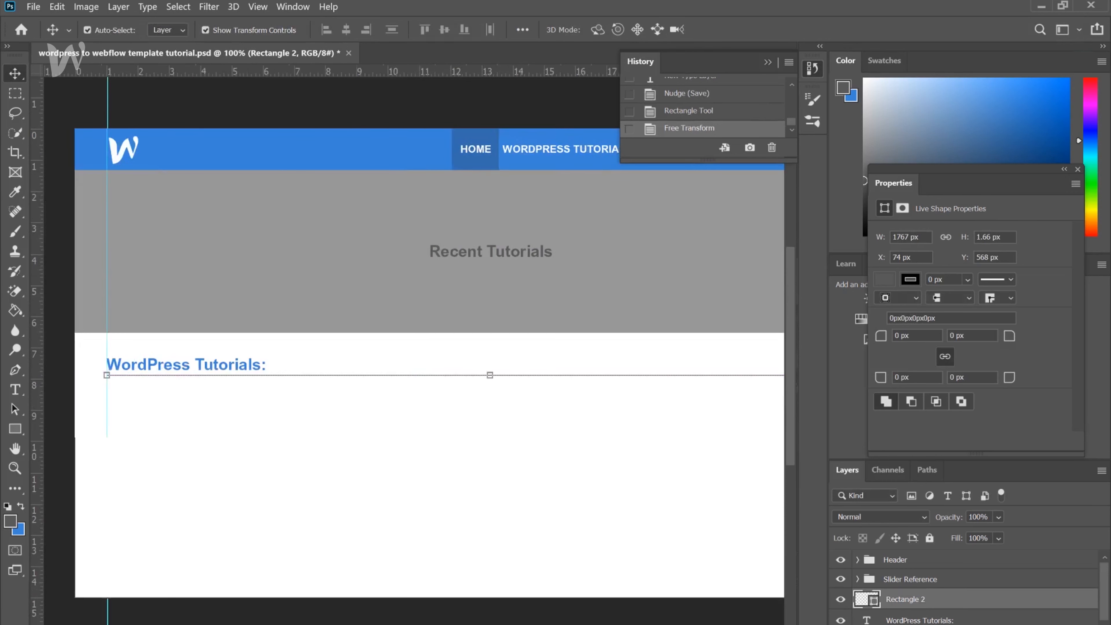
{"action": "scroll", "coordinate": [420, 342], "scroll_direction": "left", "scroll_amount": 3}
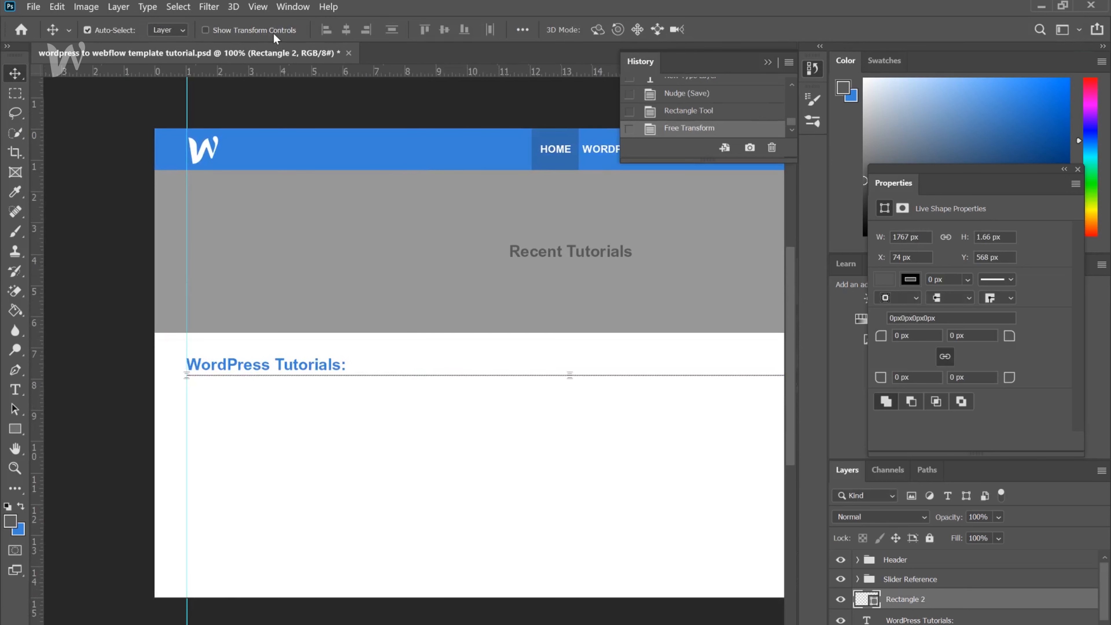
{"action": "key", "text": "Down"}
{"action": "key", "text": "Down"}
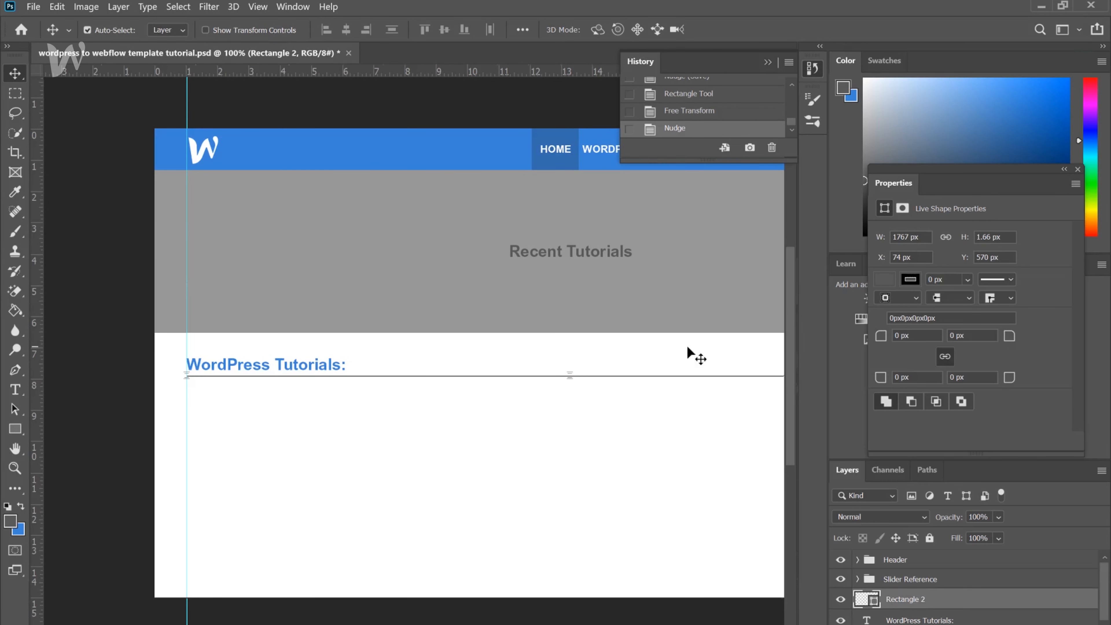
{"action": "left_click_drag", "start_coordinate": [954, 523], "coordinate": [905, 526]}
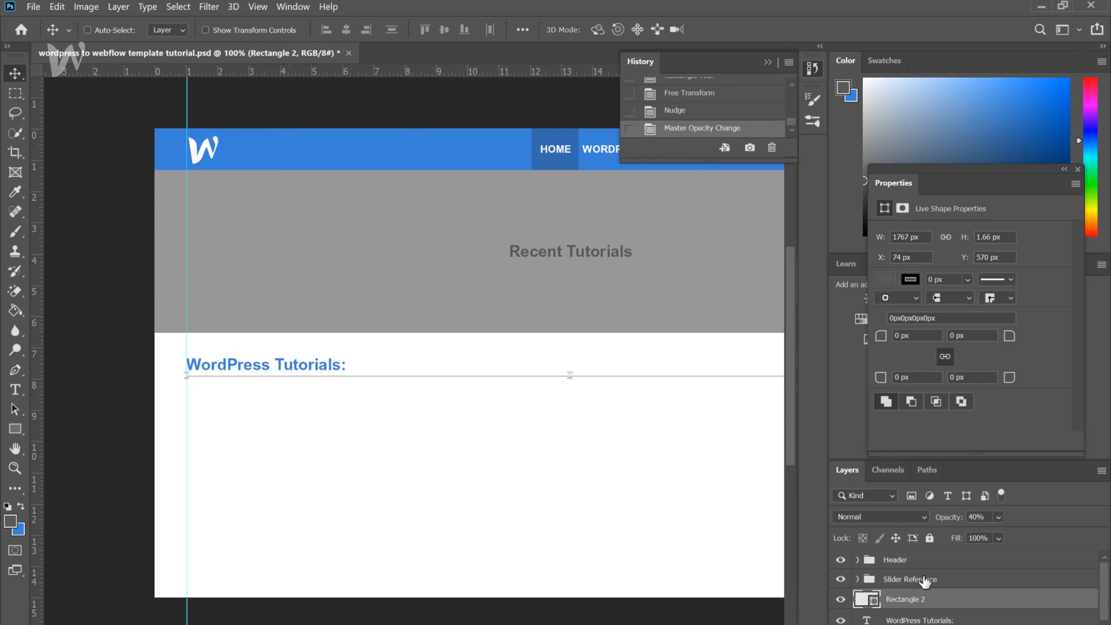
{"action": "key", "text": "ctrl+s"}
Group the thin line and the WordPress Tutorials: text layer, name the group WordPress Tutorials and save.
{"action": "scroll", "coordinate": [977, 618], "scroll_direction": "down", "scroll_amount": 1}
{"action": "left_click", "coordinate": [972, 613], "text": "shift"}
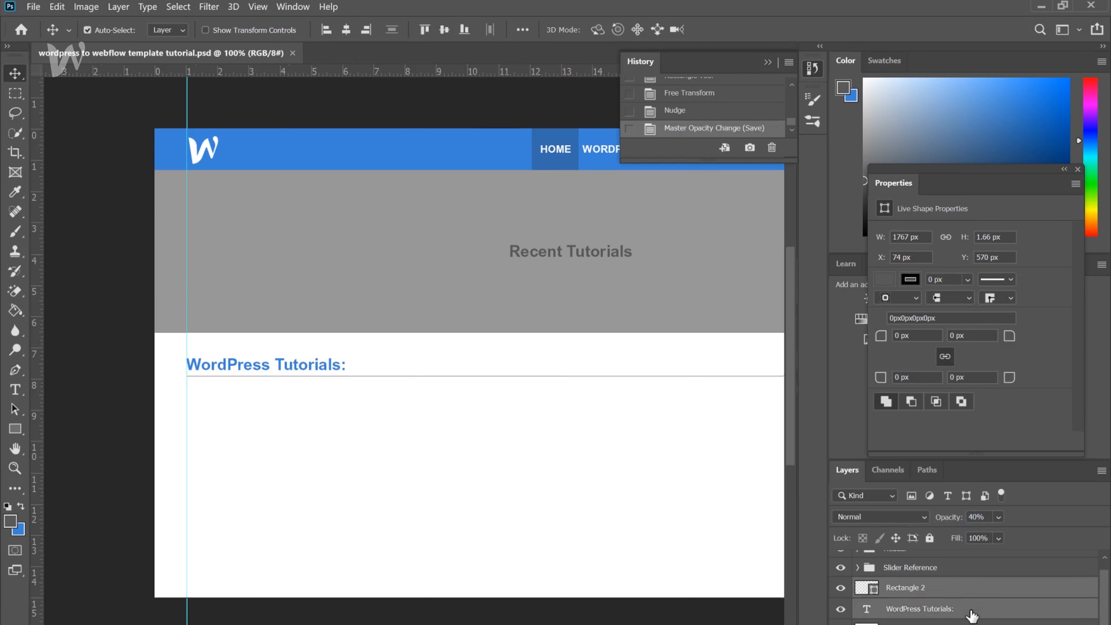
{"action": "key", "text": "ctrl+g"}
{"action": "double_click", "coordinate": [894, 598]}
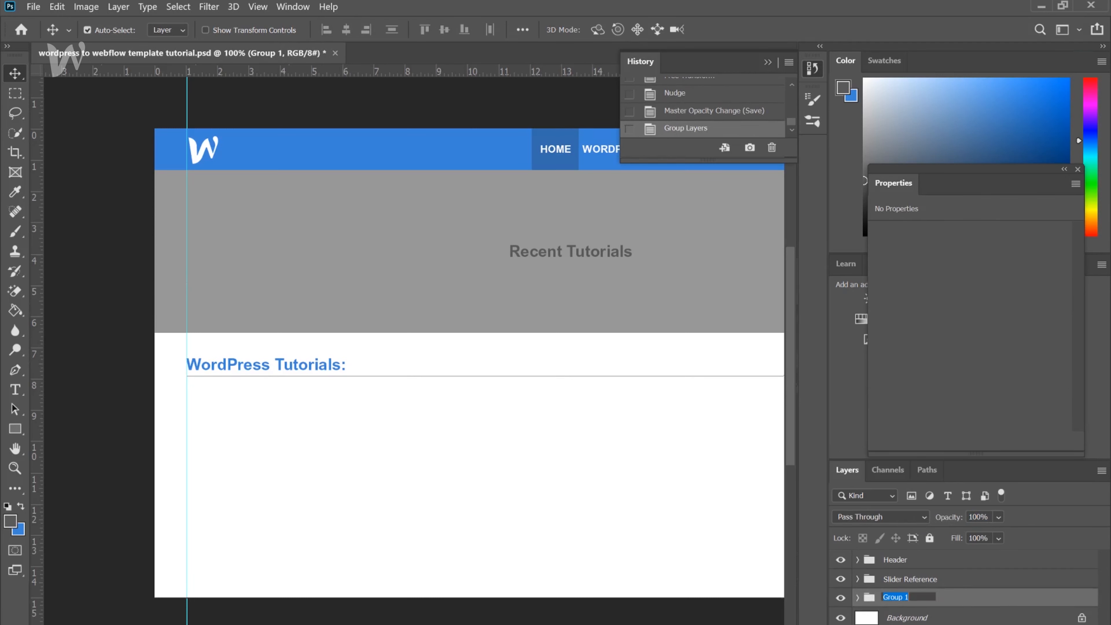
{"action": "type", "text": "WordPress Tutorials"}
{"action": "key", "text": "Return"}
{"action": "key", "text": "ctrl+s"}
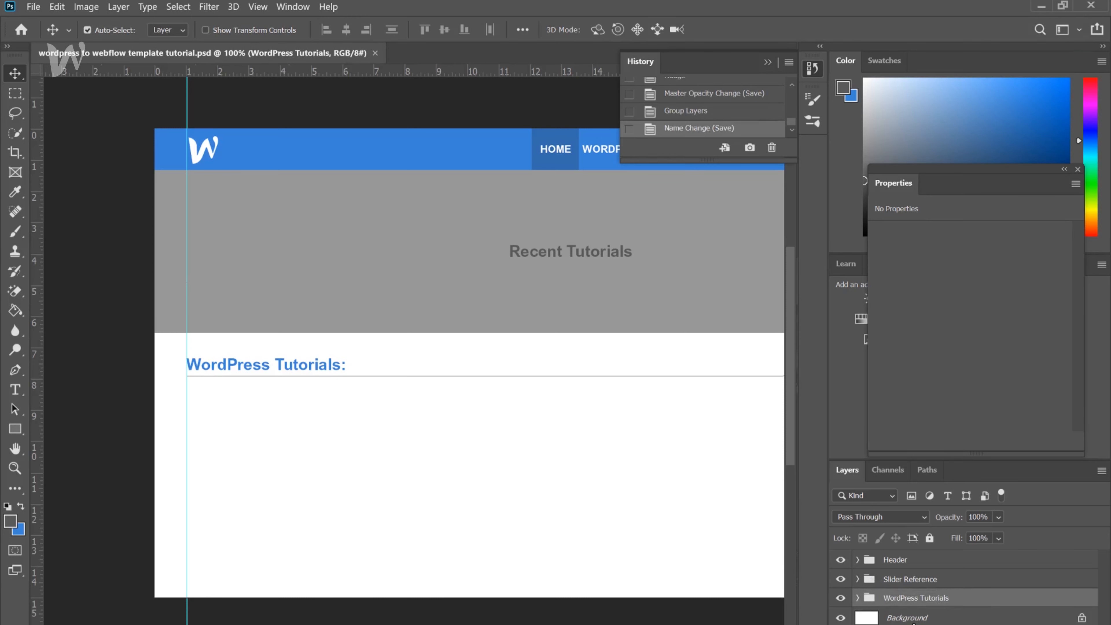
Nest the line and the text layer in a subgroup named Heading inside the WordPress Tutorials group and save.
{"action": "left_click", "coordinate": [858, 597]}
{"action": "scroll", "coordinate": [932, 615], "scroll_direction": "down", "scroll_amount": 1}
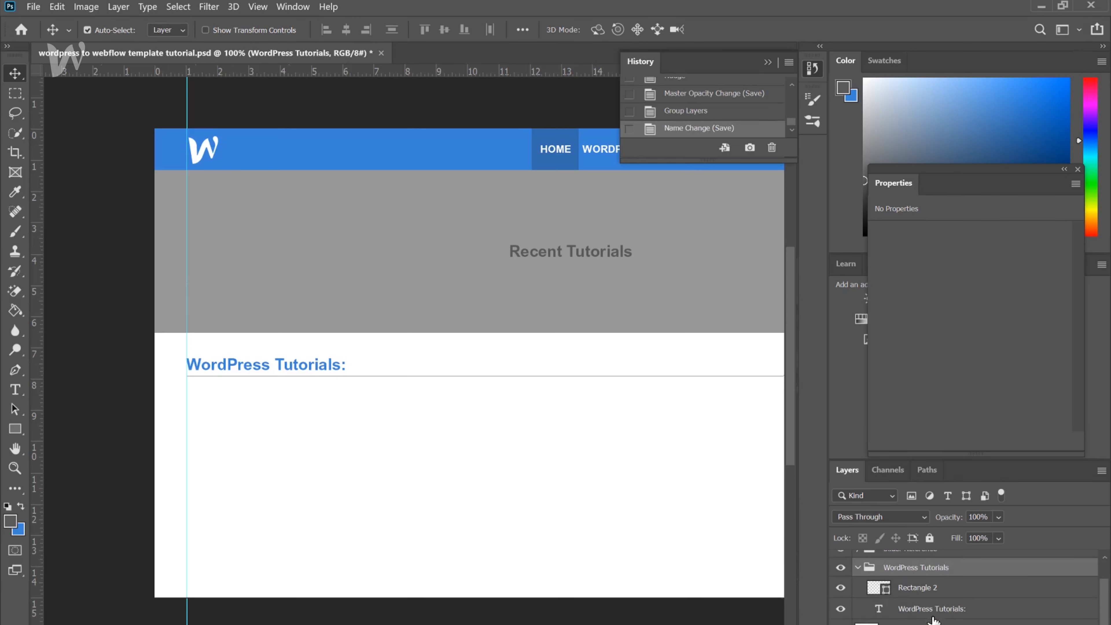
{"action": "left_click", "coordinate": [967, 594]}
{"action": "left_click", "coordinate": [979, 609], "text": "shift"}
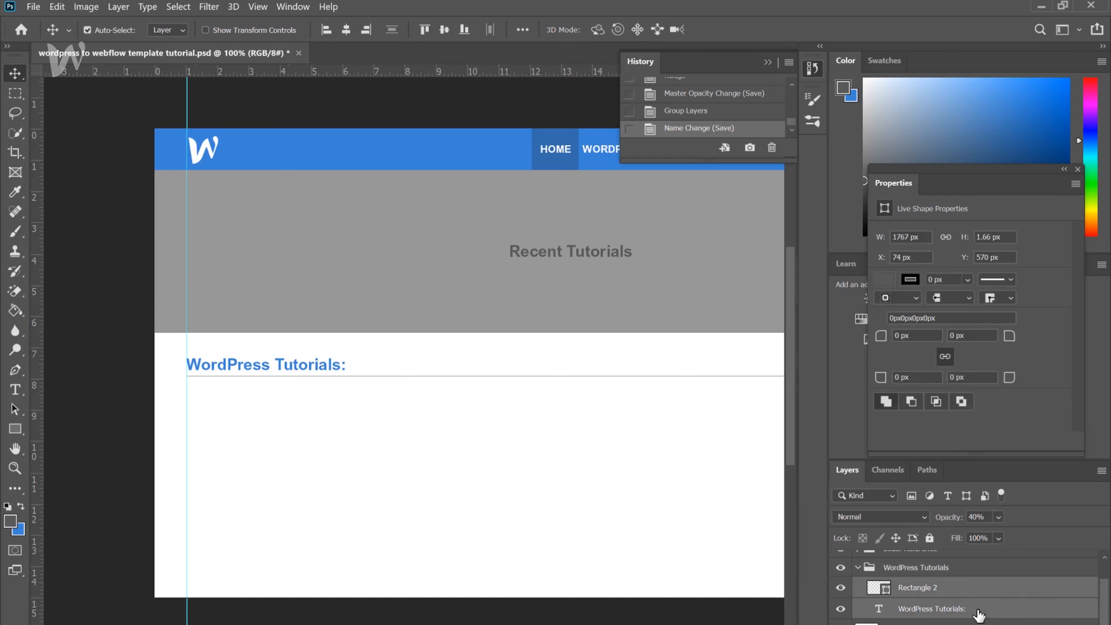
{"action": "key", "text": "ctrl+g"}
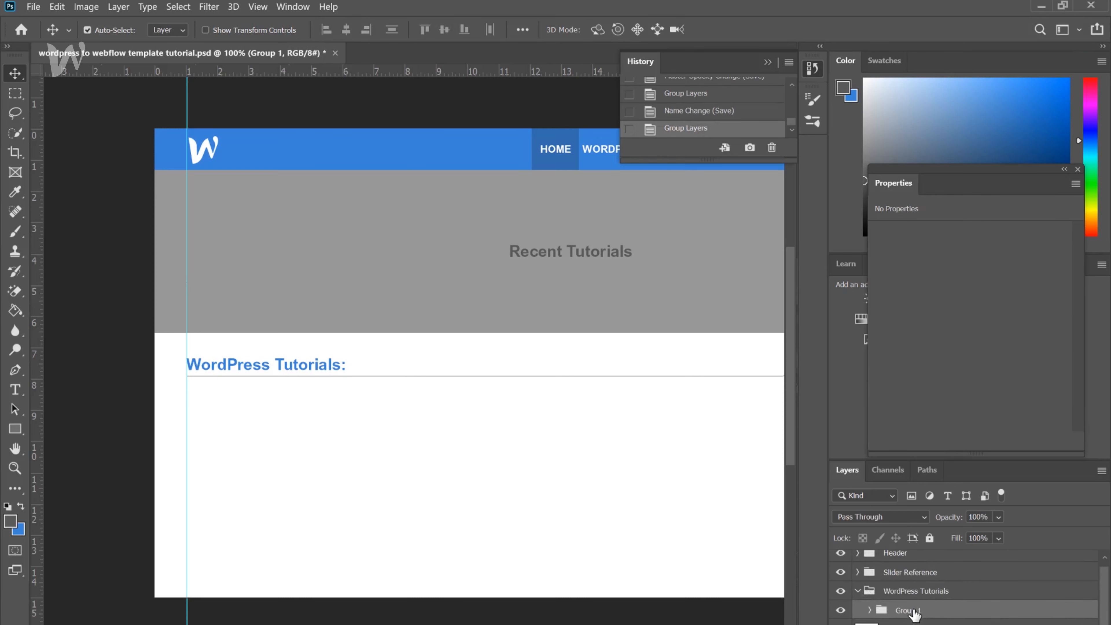
{"action": "double_click", "coordinate": [908, 609]}
{"action": "type", "text": "Heading"}
{"action": "key", "text": "Return"}
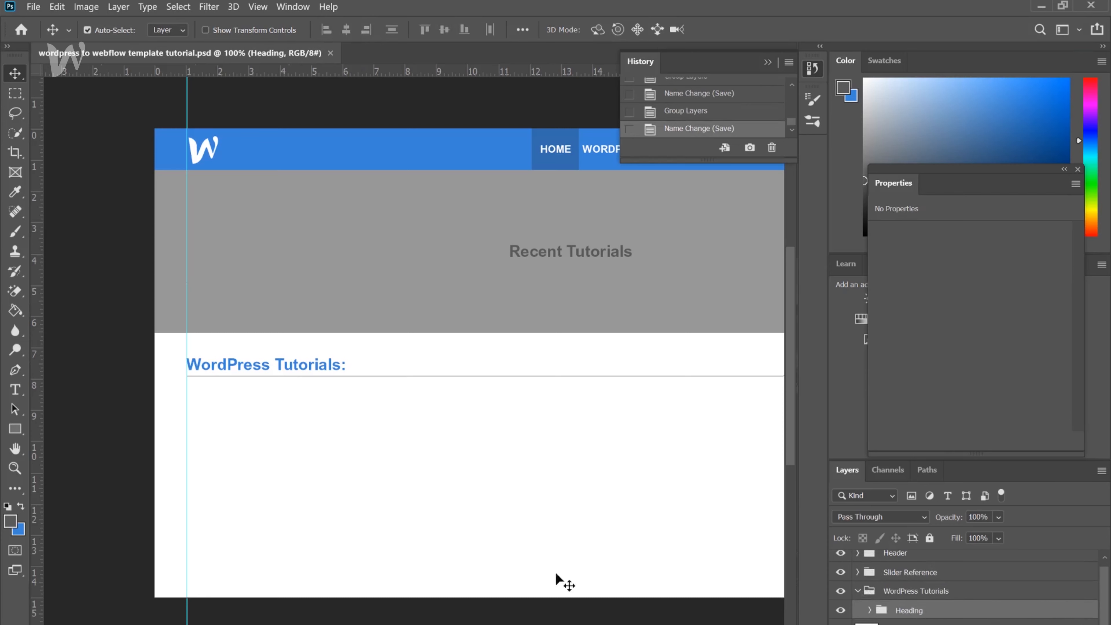
Set the foreground color to a very light gray, starting from the white sampled on the page.
{"action": "left_click", "coordinate": [13, 525]}
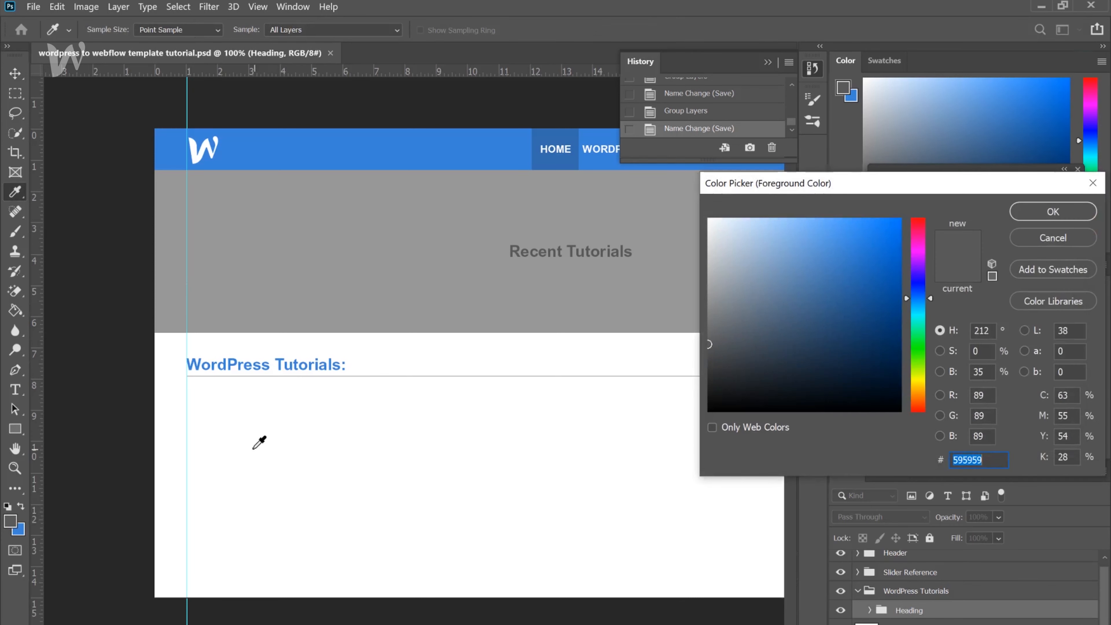
{"action": "left_click", "coordinate": [253, 448]}
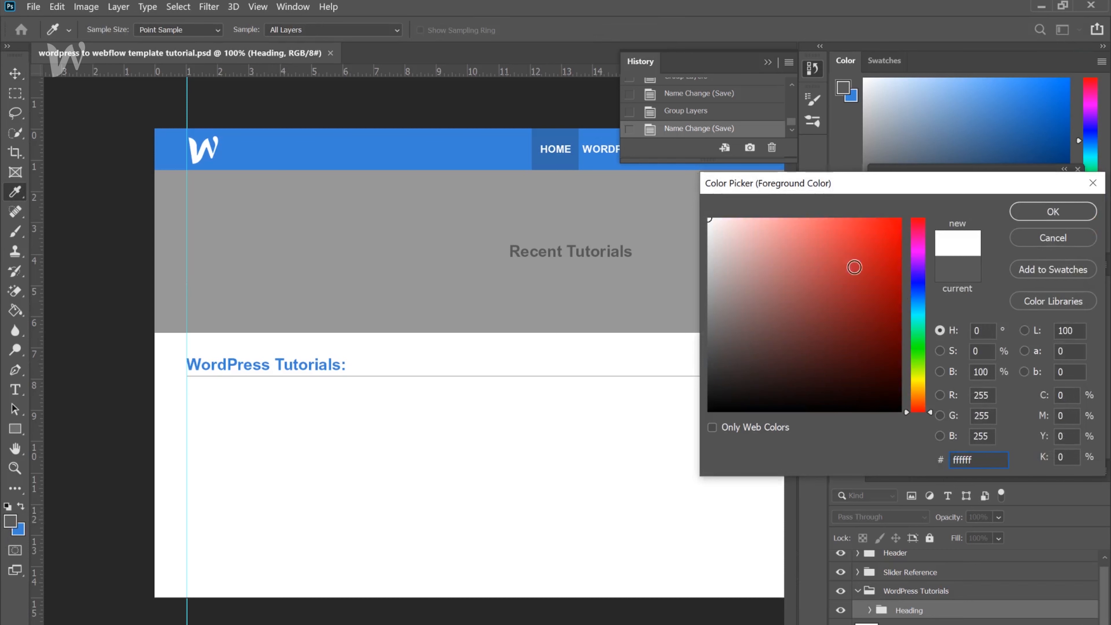
{"action": "left_click_drag", "start_coordinate": [708, 233], "coordinate": [708, 242]}
{"action": "key", "text": "Return"}
{"action": "key", "text": "v"}
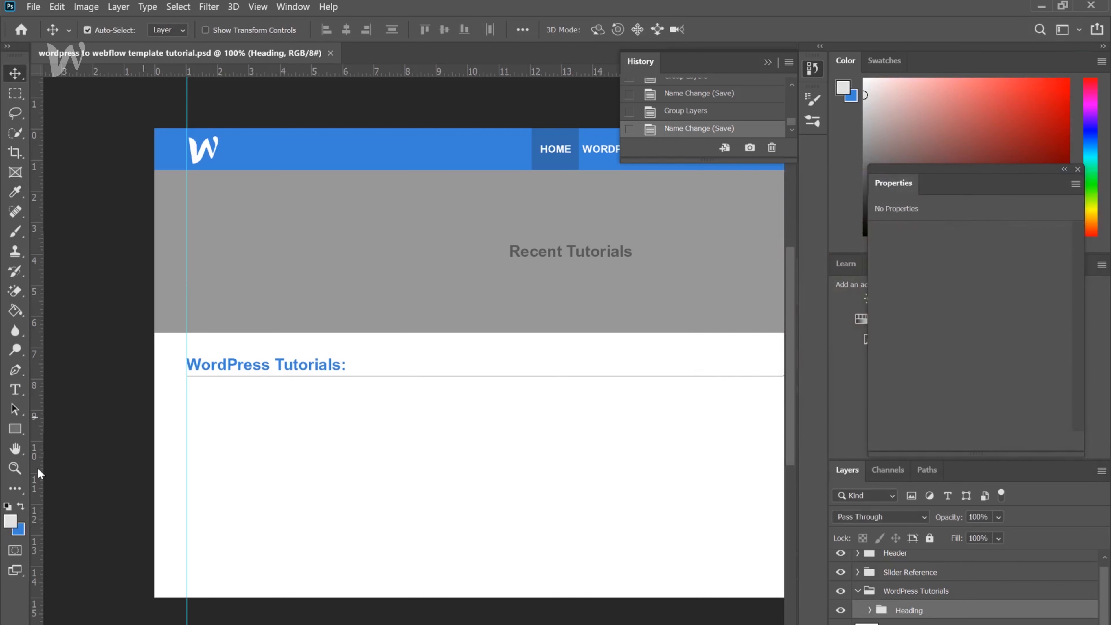
Draw a light gray rectangle about 238 by 355 px below the heading line, then delete it and save.
{"action": "left_click", "coordinate": [14, 428]}
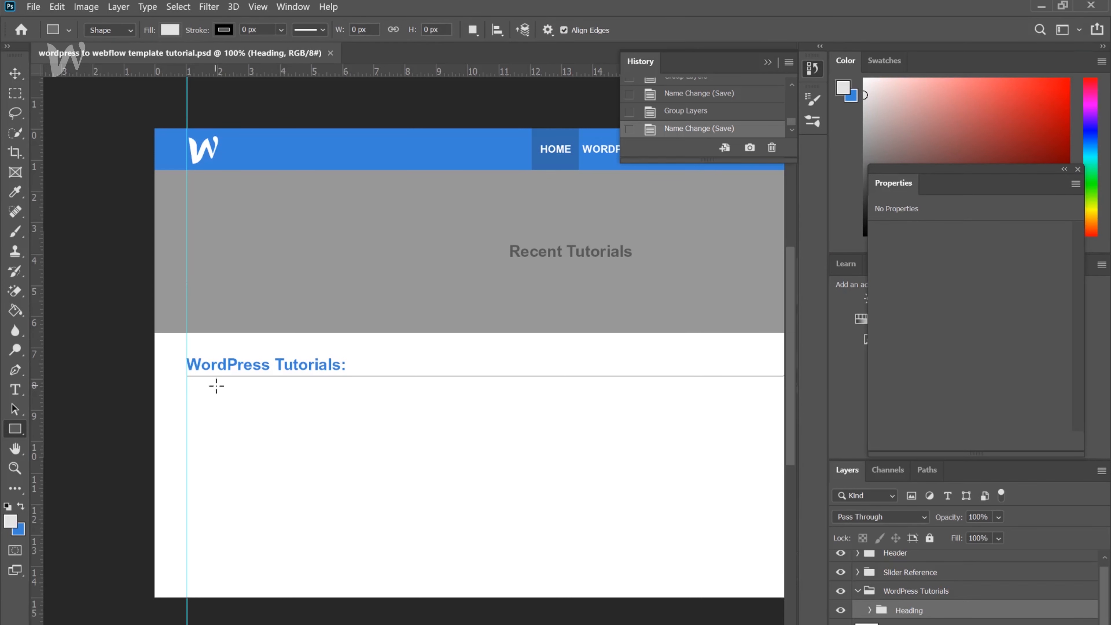
{"action": "left_click_drag", "start_coordinate": [219, 384], "coordinate": [323, 538]}
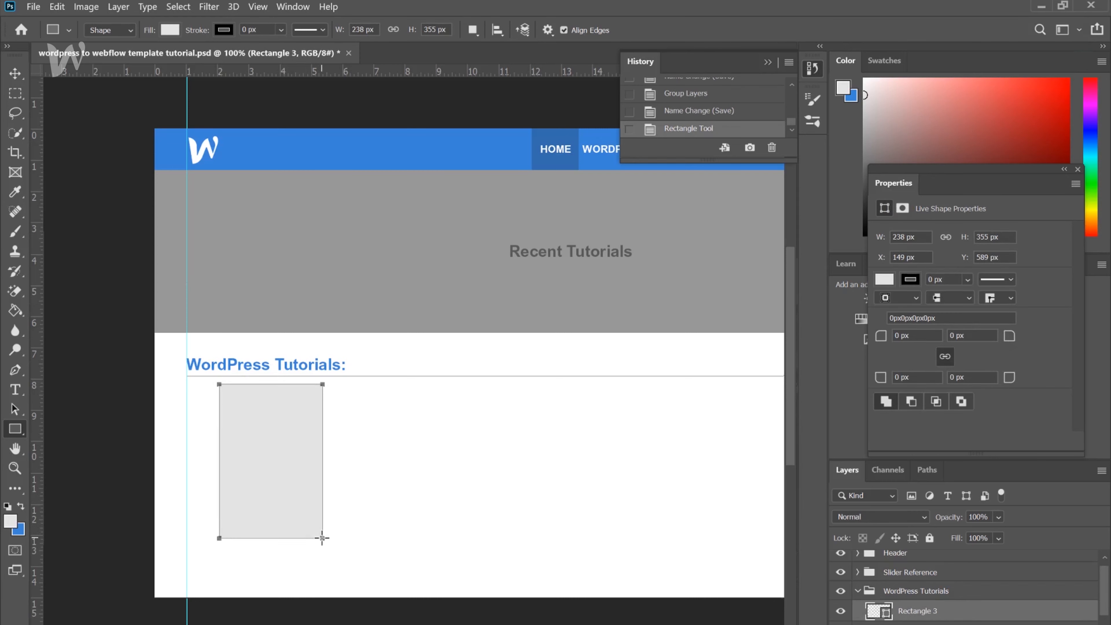
{"action": "key", "text": "Delete"}
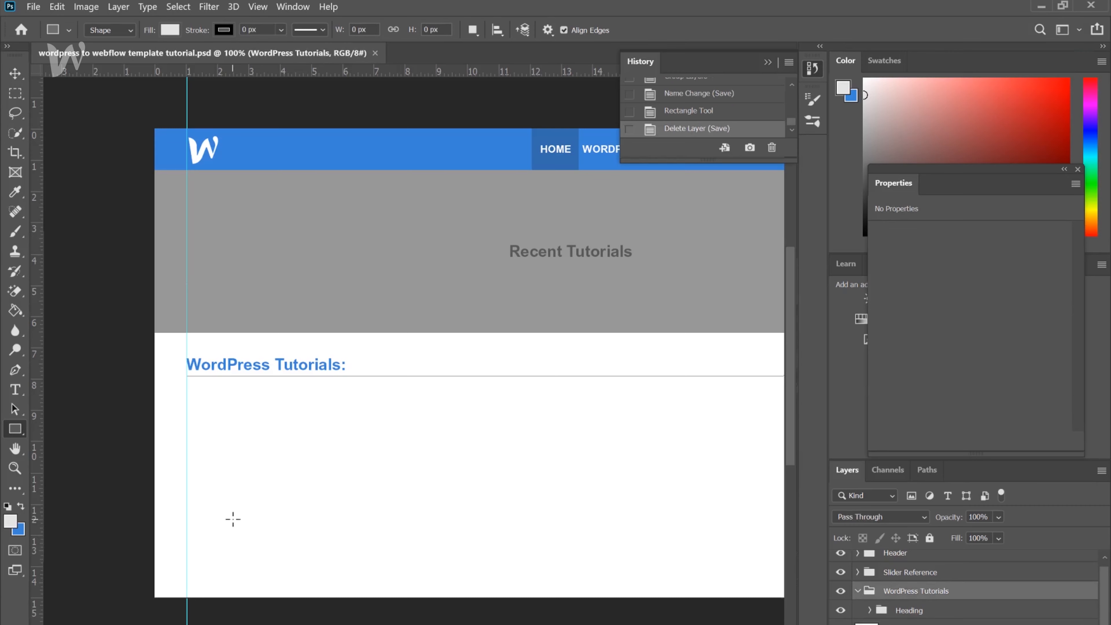
Switch to Chrome and open flaticon.com in a new tab.
{"action": "mouse_move", "coordinate": [350, 624]}
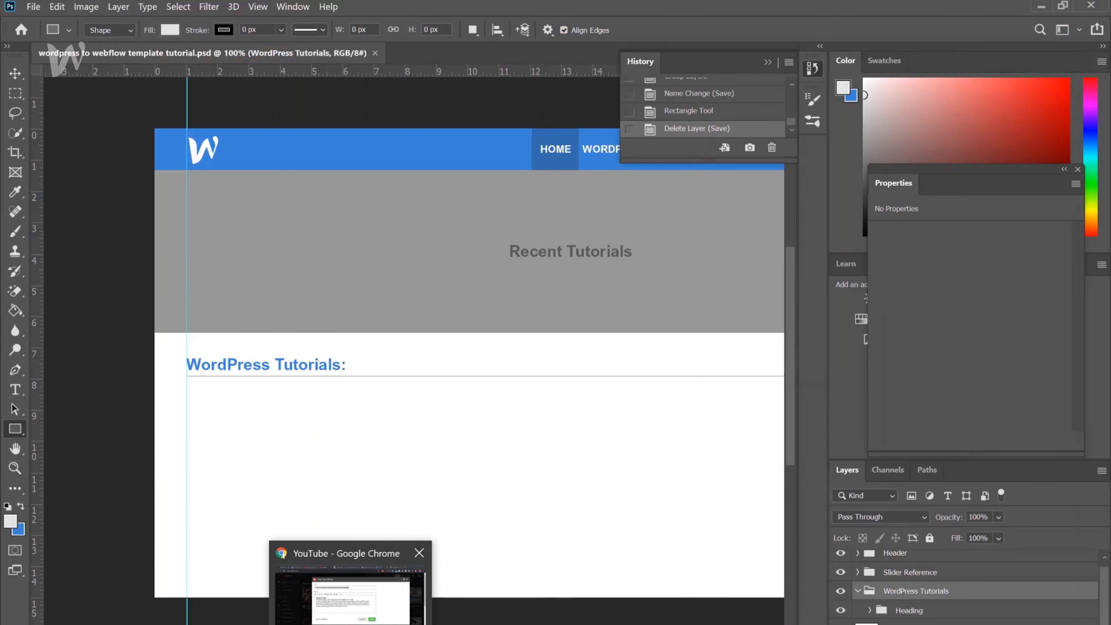
{"action": "left_click", "coordinate": [350, 595]}
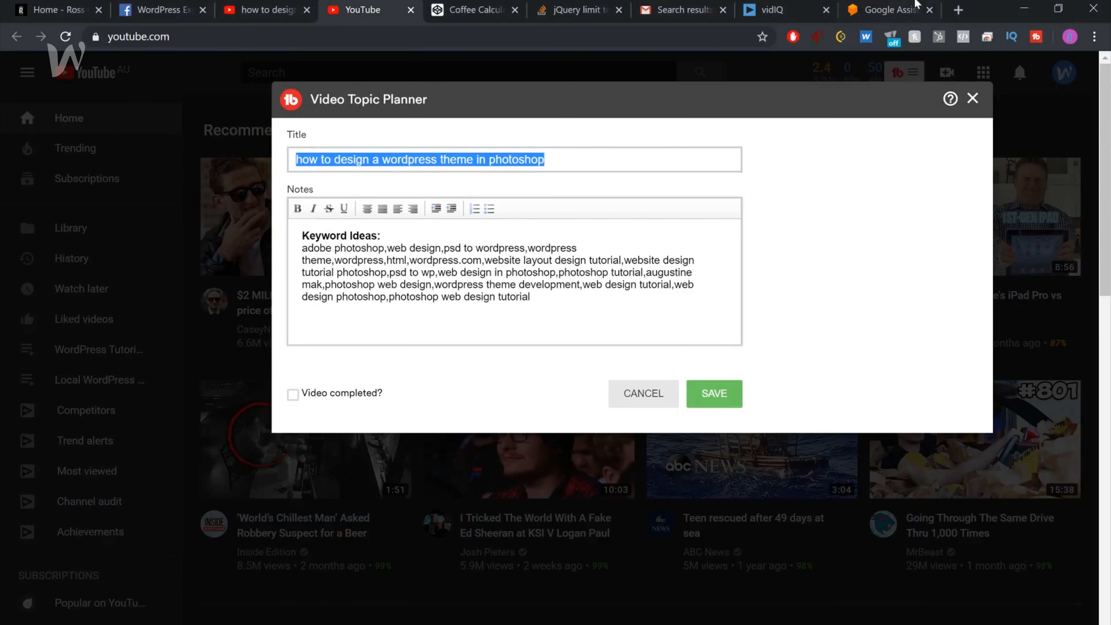
{"action": "left_click", "coordinate": [958, 10]}
{"action": "type", "text": "flaticon.com"}
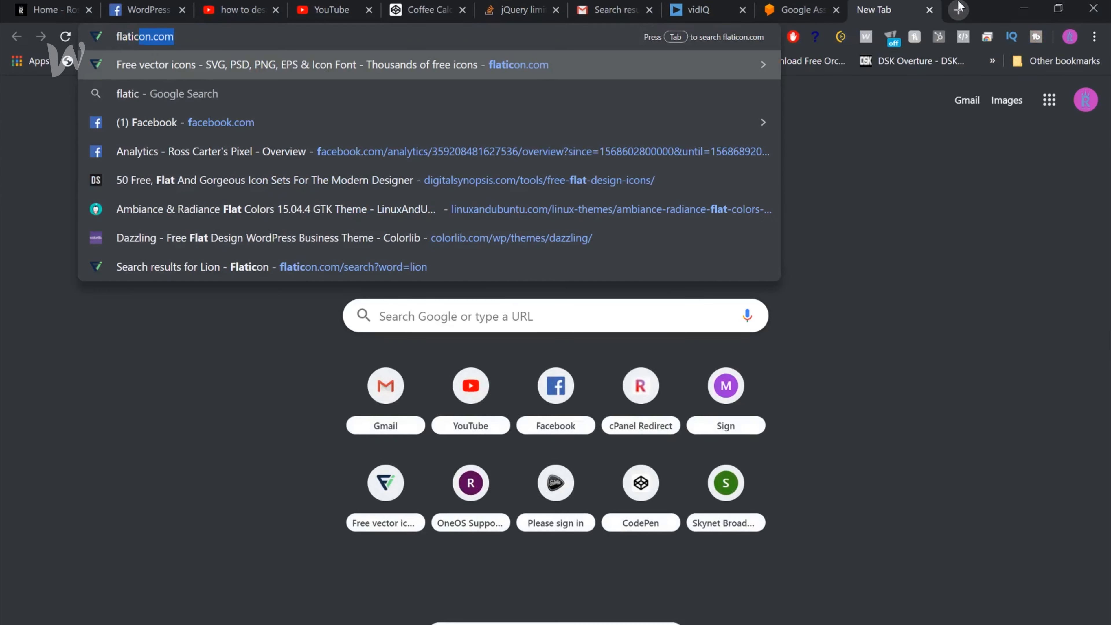
{"action": "key", "text": "Return"}
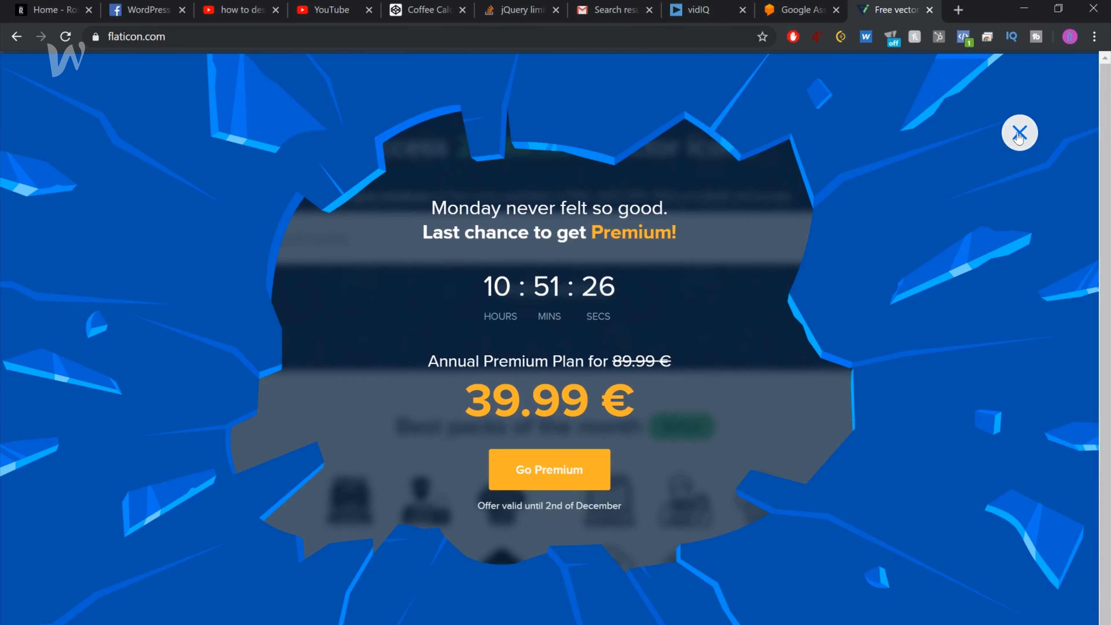
Dismiss the premium offer and search the icon library for "arrow left".
{"action": "left_click", "coordinate": [1019, 134]}
{"action": "type", "text": "a"}
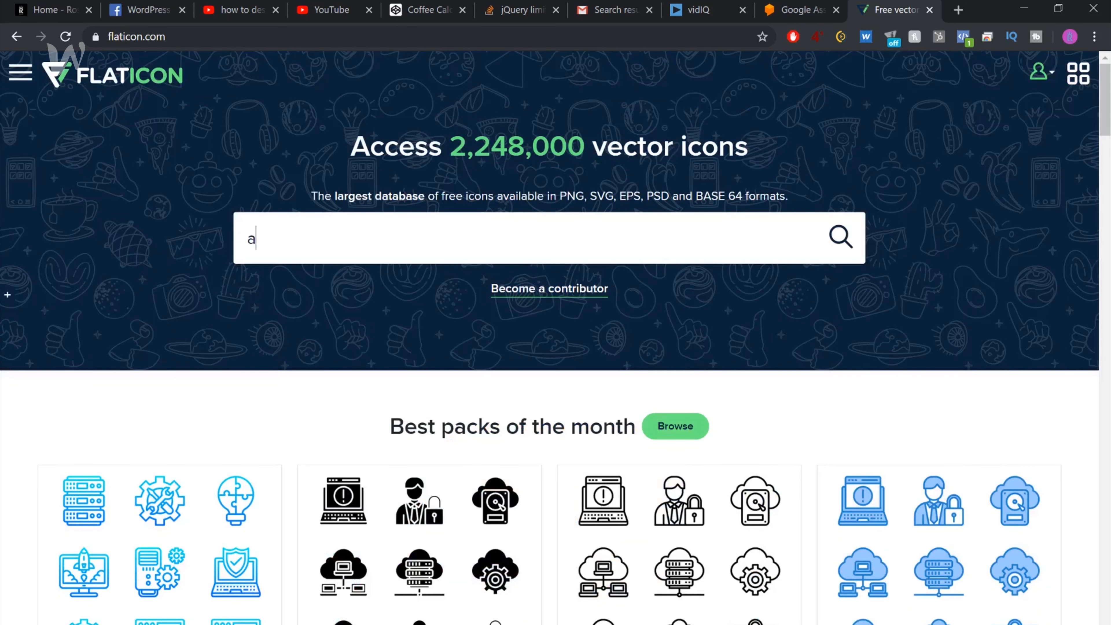
{"action": "type", "text": "rrow left"}
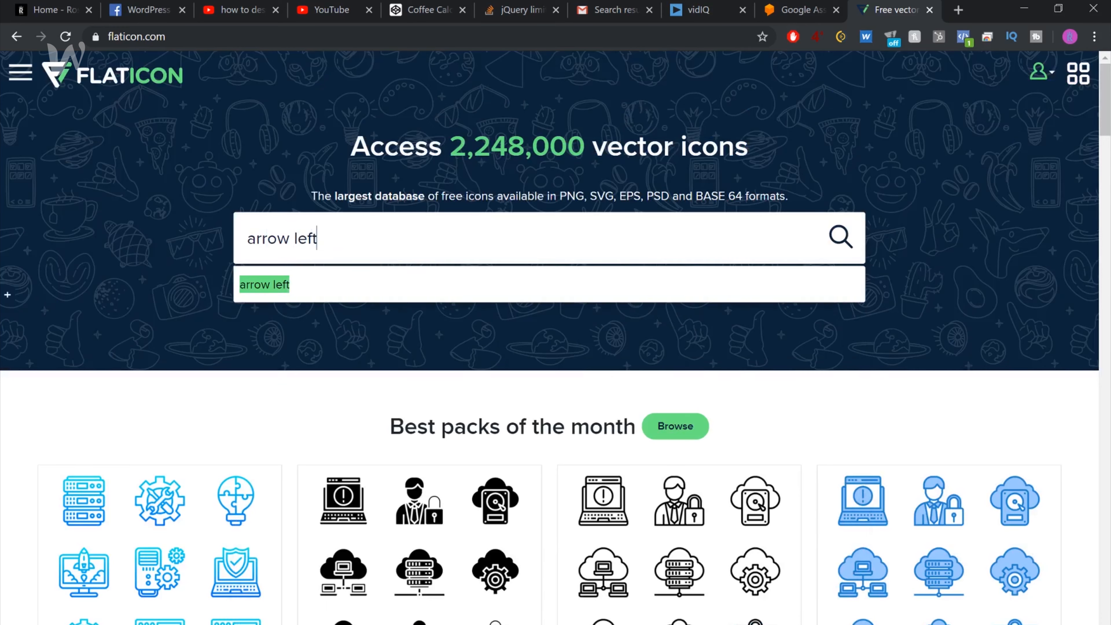
{"action": "key", "text": "Return"}
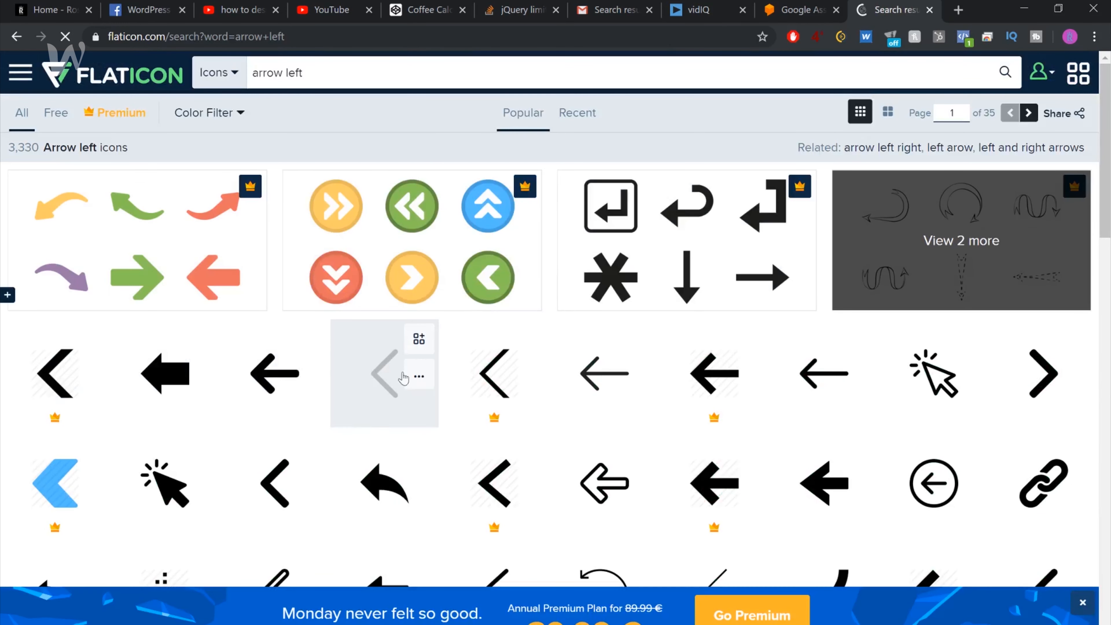
Open the plain black left chevron icon, close the pop-up window and download the icon free as a 512px PNG.
{"action": "left_click", "coordinate": [384, 392]}
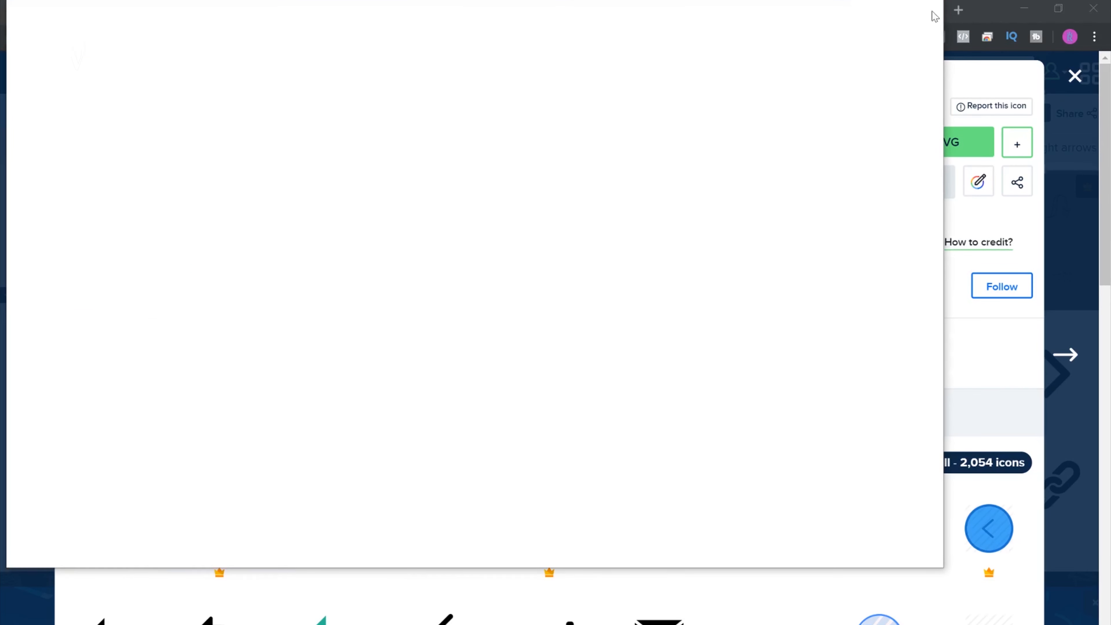
{"action": "left_click", "coordinate": [926, 10]}
{"action": "right_click", "coordinate": [414, 265]}
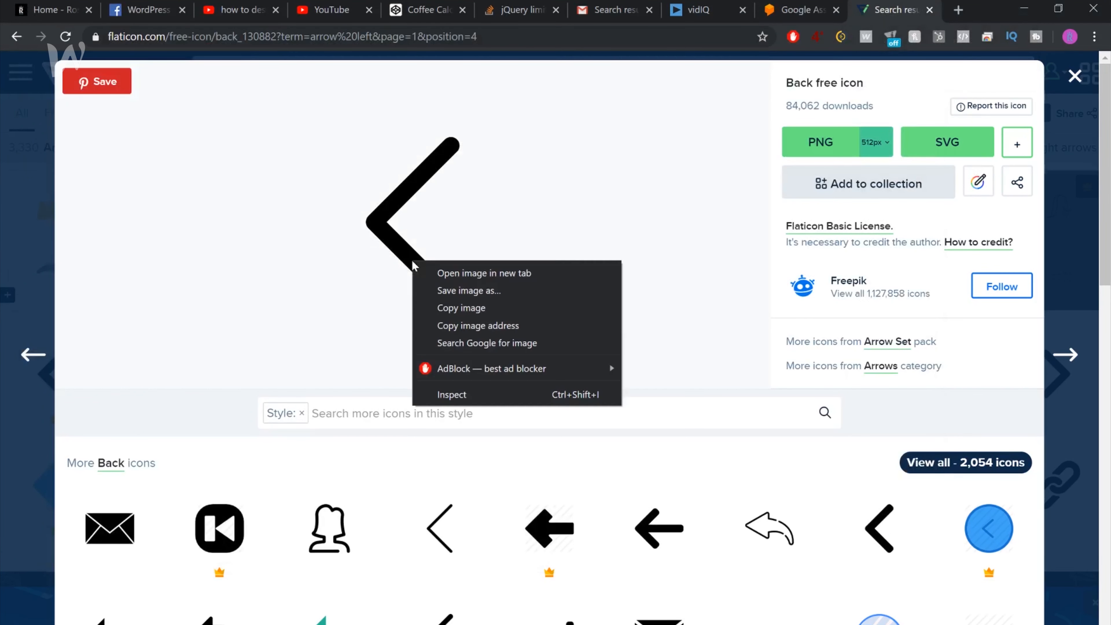
{"action": "left_click", "coordinate": [501, 308]}
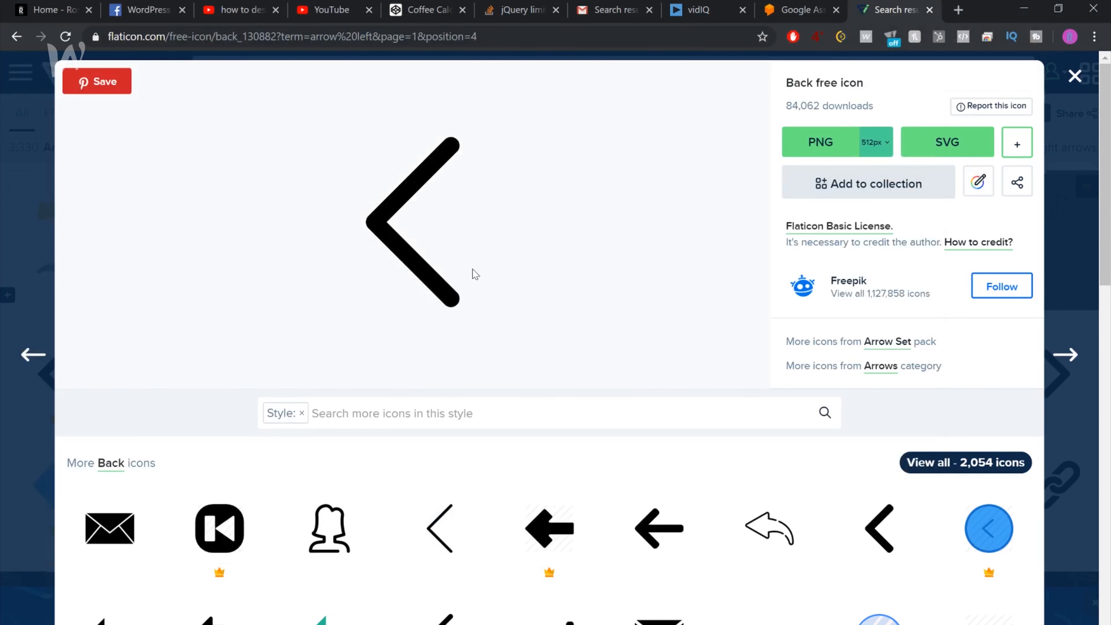
{"action": "left_click", "coordinate": [801, 144]}
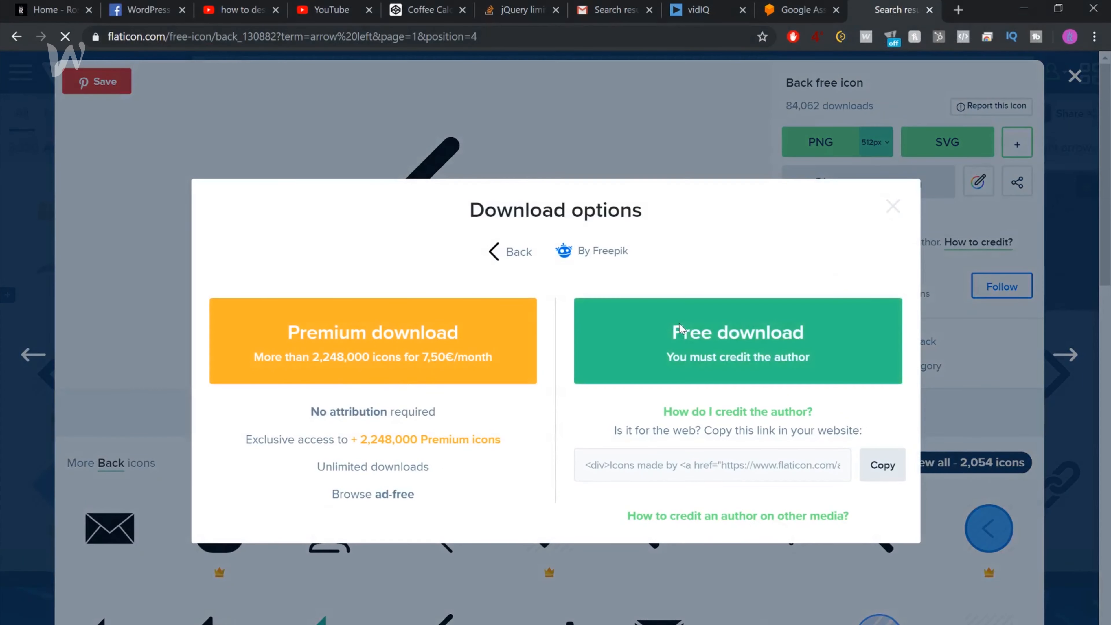
{"action": "left_click", "coordinate": [683, 332]}
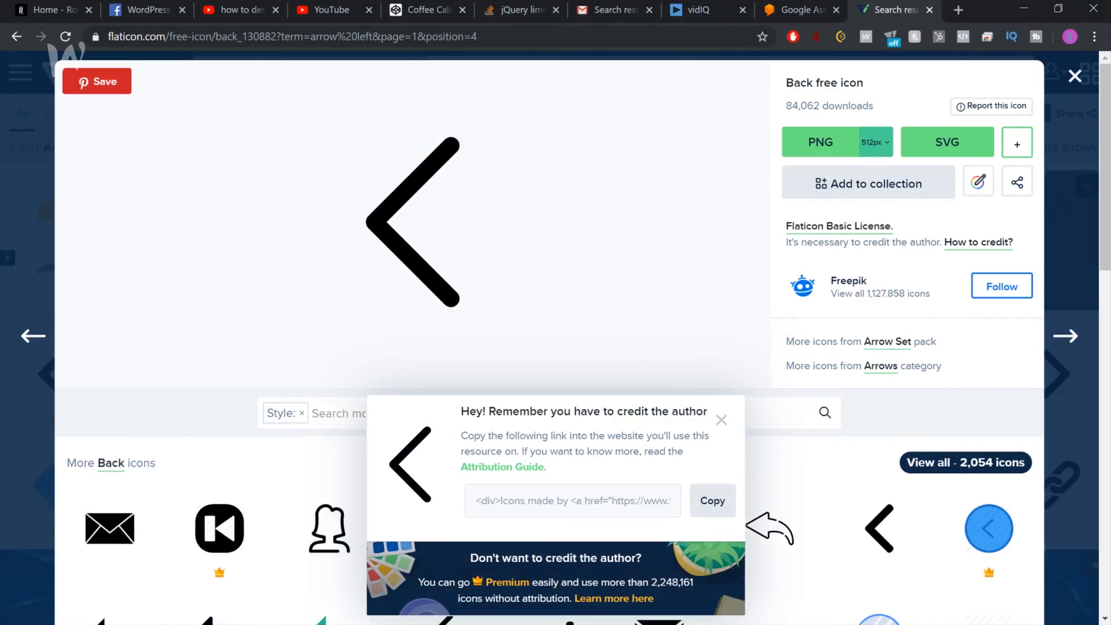
Back in Photoshop, place back.png from Downloads as an embedded image, scaled to about 0.333 by 0.583 in, below the heading line.
{"action": "key", "text": "alt+Tab"}
{"action": "left_click", "coordinate": [32, 6]}
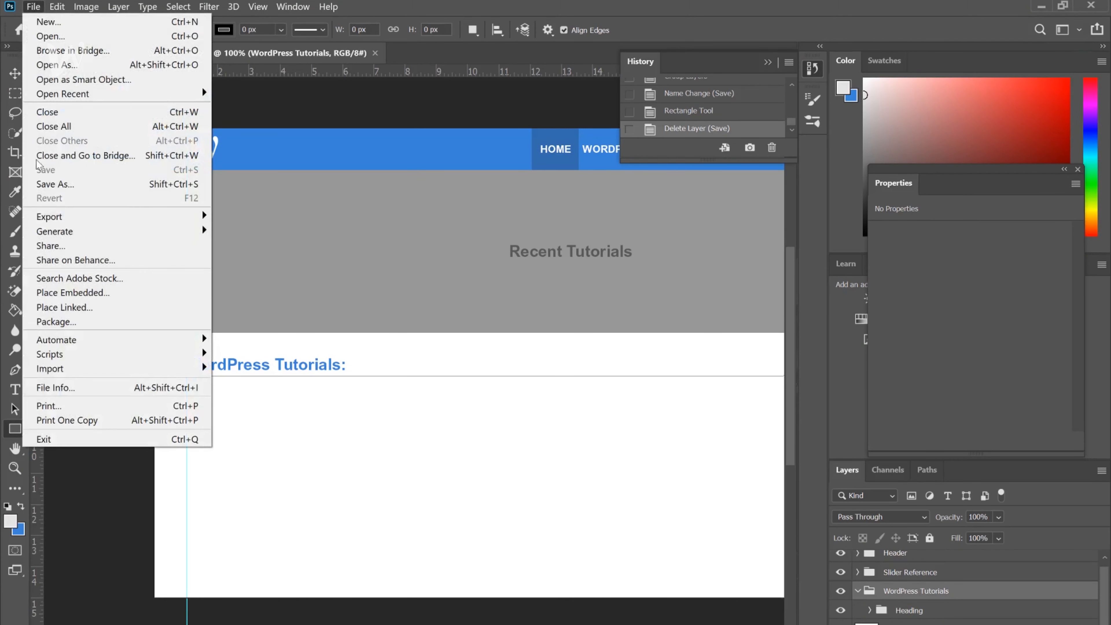
{"action": "left_click", "coordinate": [72, 289]}
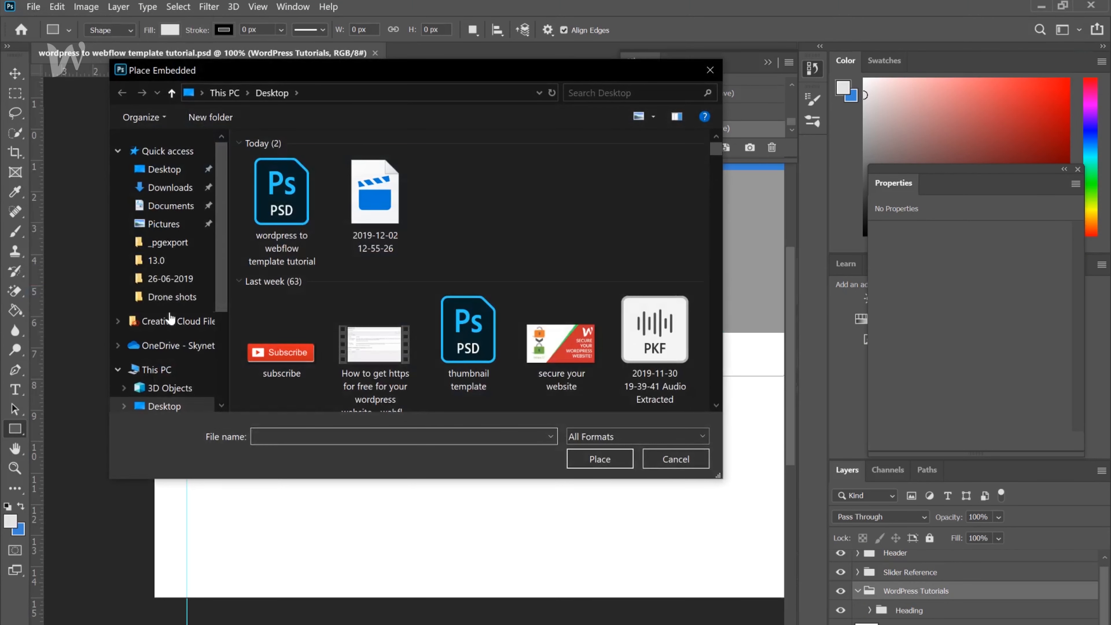
{"action": "left_click", "coordinate": [165, 193]}
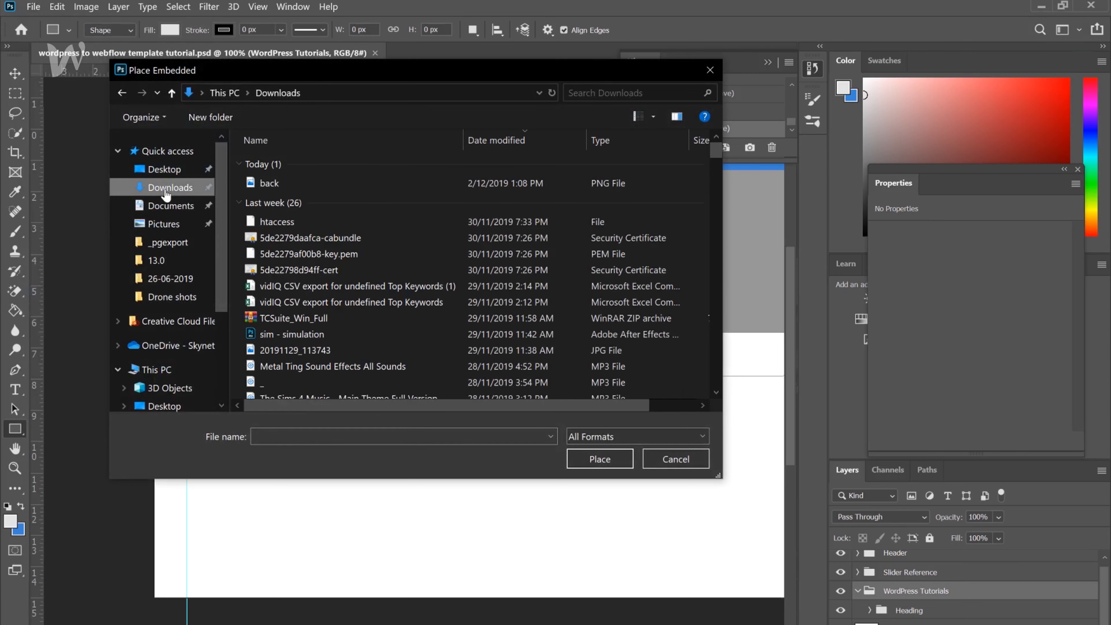
{"action": "double_click", "coordinate": [292, 186]}
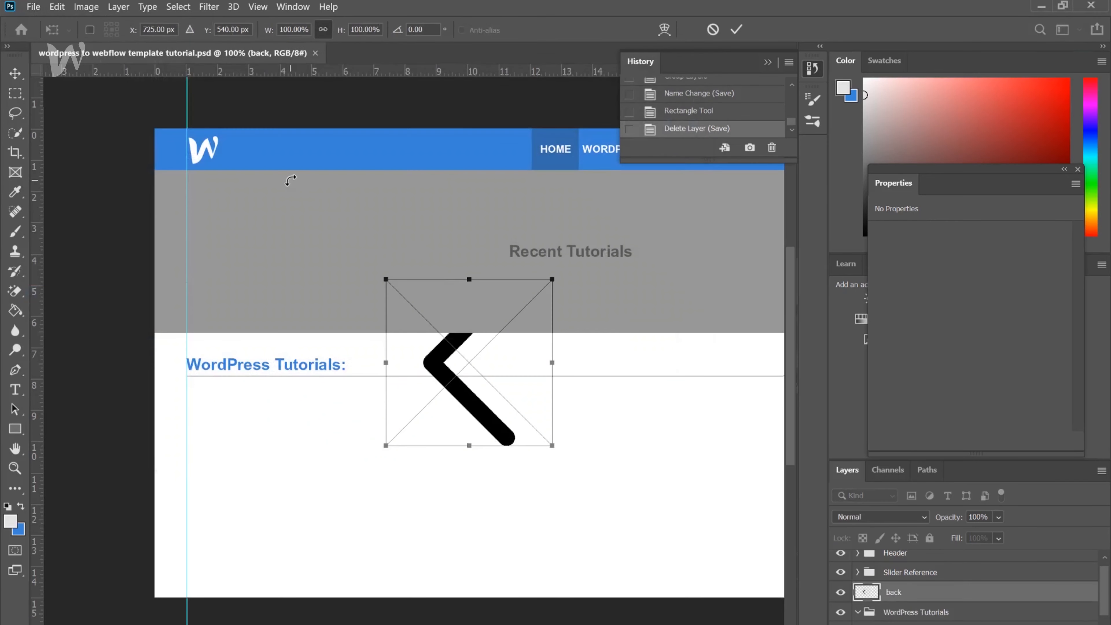
{"action": "left_click_drag", "start_coordinate": [498, 431], "coordinate": [206, 407]}
{"action": "key", "text": "Return"}
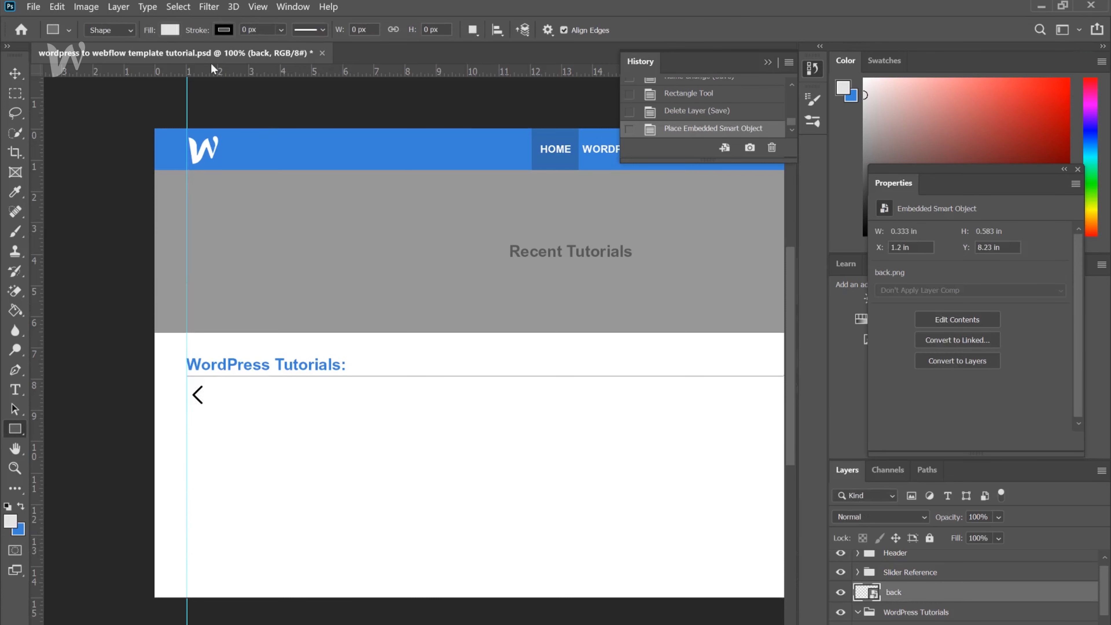
Nudge the arrow icon to the left guide, at X 1.02 in and Y 9.2 in, and save.
{"action": "left_click", "coordinate": [15, 74]}
{"action": "key", "text": "shift+Down"}
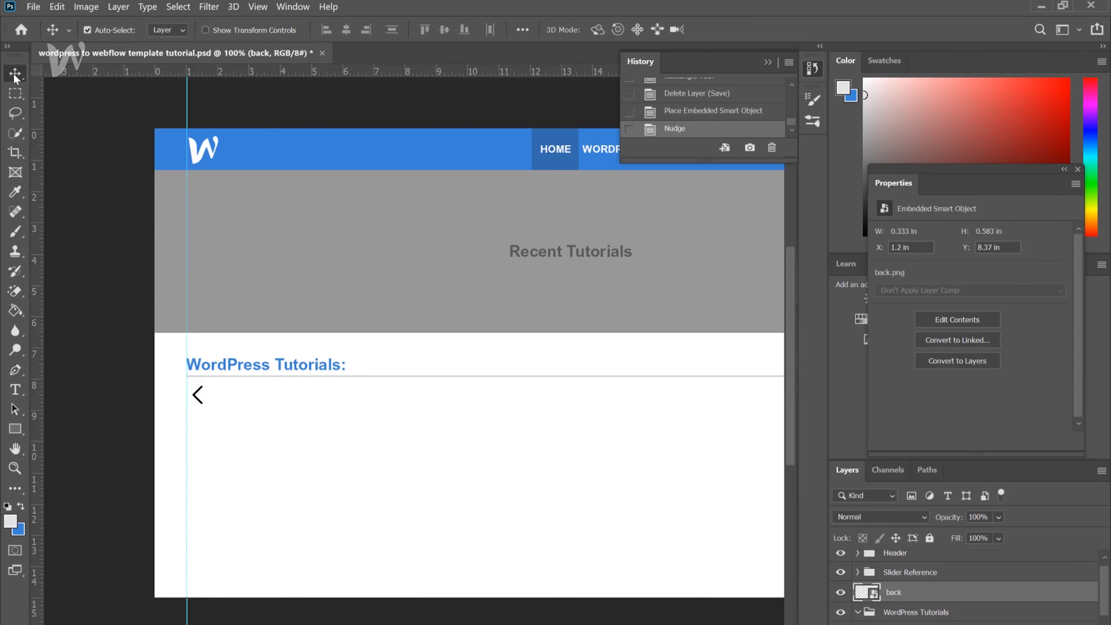
{"action": "key", "text": "shift+Left"}
{"action": "key", "text": "shift+Left"}
{"action": "key", "text": "Right"}
{"action": "key", "text": "Right"}
{"action": "key", "text": "Right"}
{"action": "key", "text": "shift+Down"}
{"action": "key", "text": "shift+Down"}
{"action": "key", "text": "shift+Down"}
{"action": "key", "text": "shift+Down"}
{"action": "key", "text": "shift+Down"}
{"action": "key", "text": "ctrl+s"}
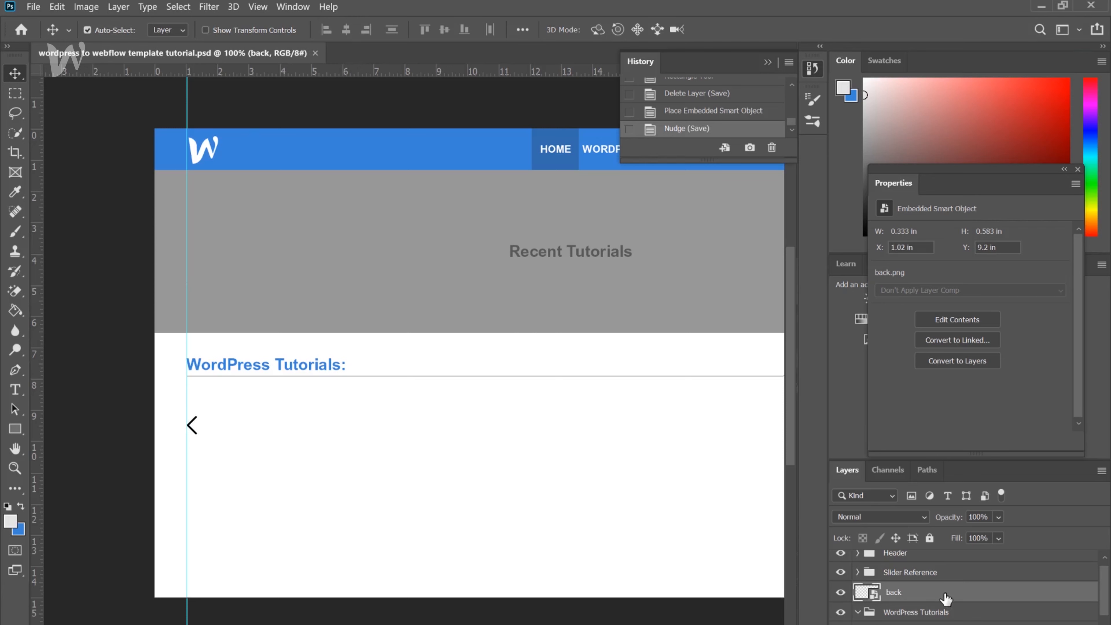
Move the back layer into the WordPress Tutorials group below Heading, lower its opacity to 31% and save.
{"action": "left_click_drag", "start_coordinate": [942, 603], "coordinate": [942, 615]}
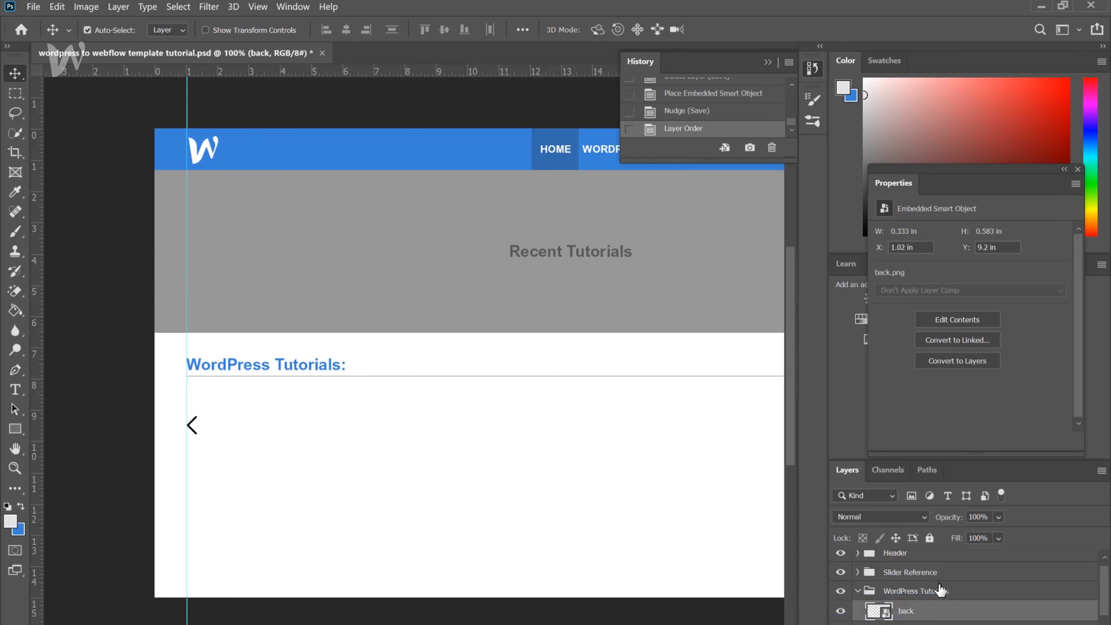
{"action": "scroll", "coordinate": [935, 613], "scroll_direction": "down", "scroll_amount": 1}
{"action": "mouse_move", "coordinate": [944, 589]}
{"action": "left_mouse_down"}
{"action": "mouse_move", "coordinate": [934, 621]}
{"action": "mouse_move", "coordinate": [936, 599]}
{"action": "left_mouse_up"}
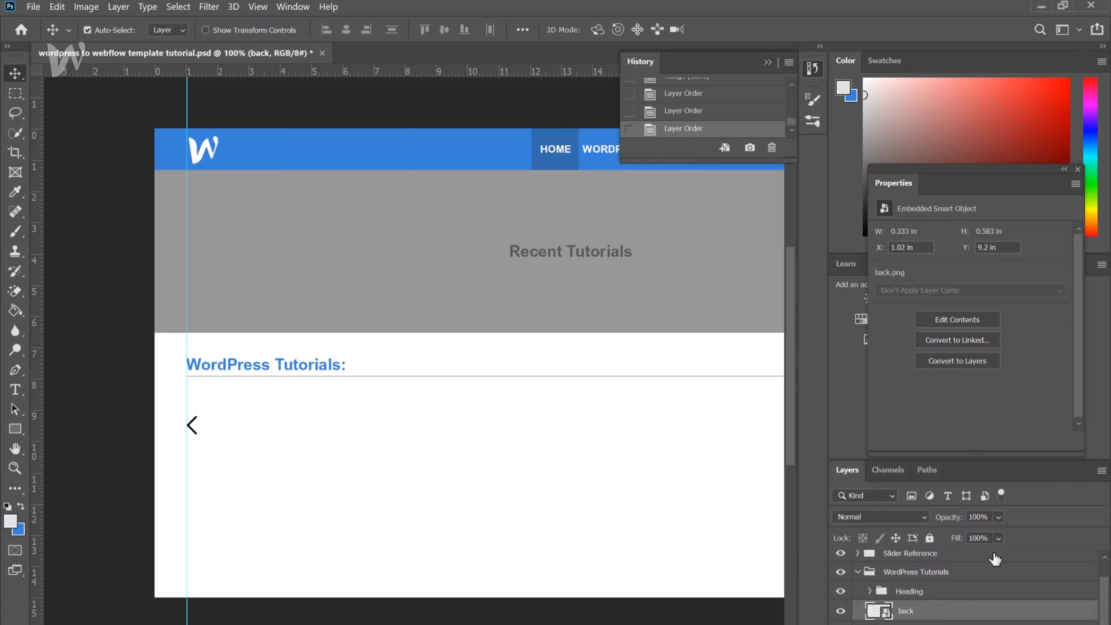
{"action": "left_click_drag", "start_coordinate": [948, 519], "coordinate": [893, 527]}
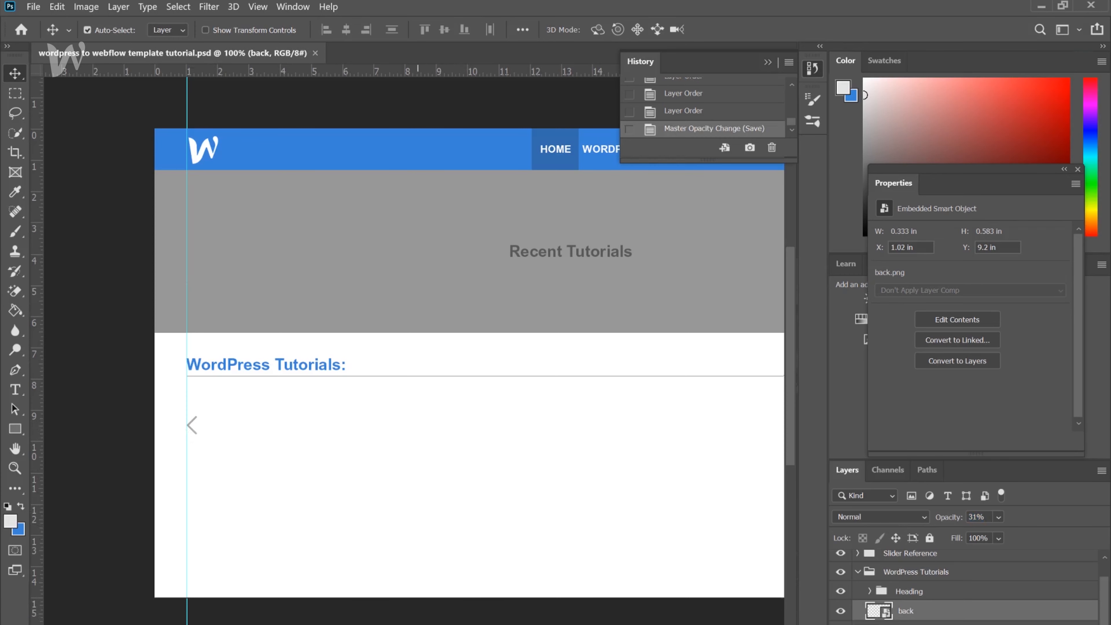
Duplicate the back arrow layer and flip the copy horizontally by setting its transform width to -10.94%.
{"action": "scroll", "coordinate": [414, 350], "scroll_direction": "right", "scroll_amount": 3}
{"action": "scroll", "coordinate": [413, 350], "scroll_direction": "left", "scroll_amount": 2}
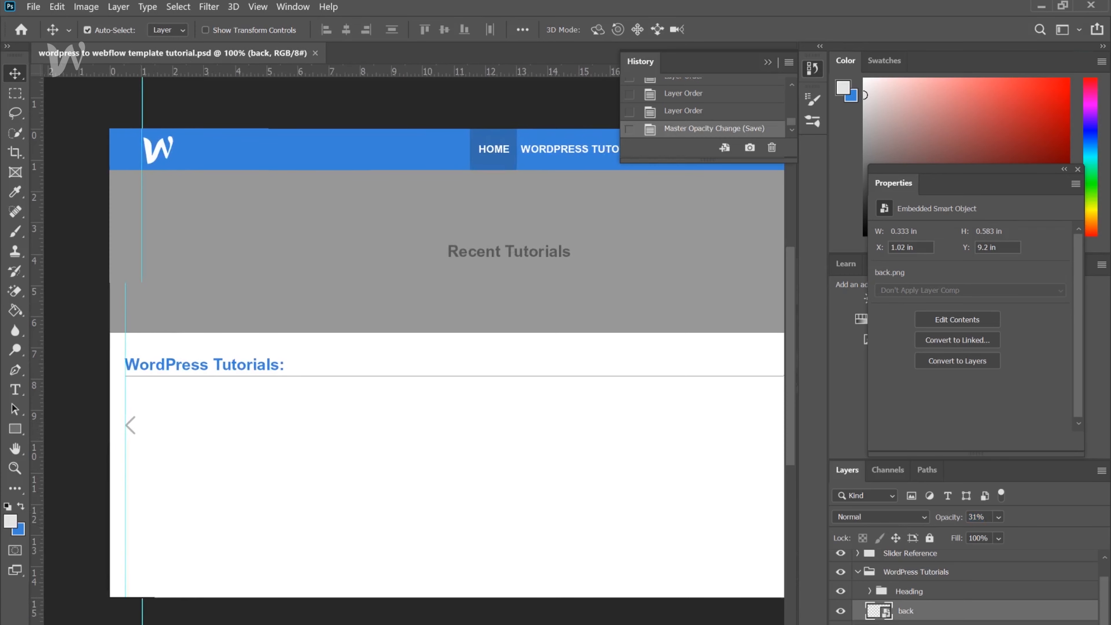
{"action": "key", "text": "ctrl+minus"}
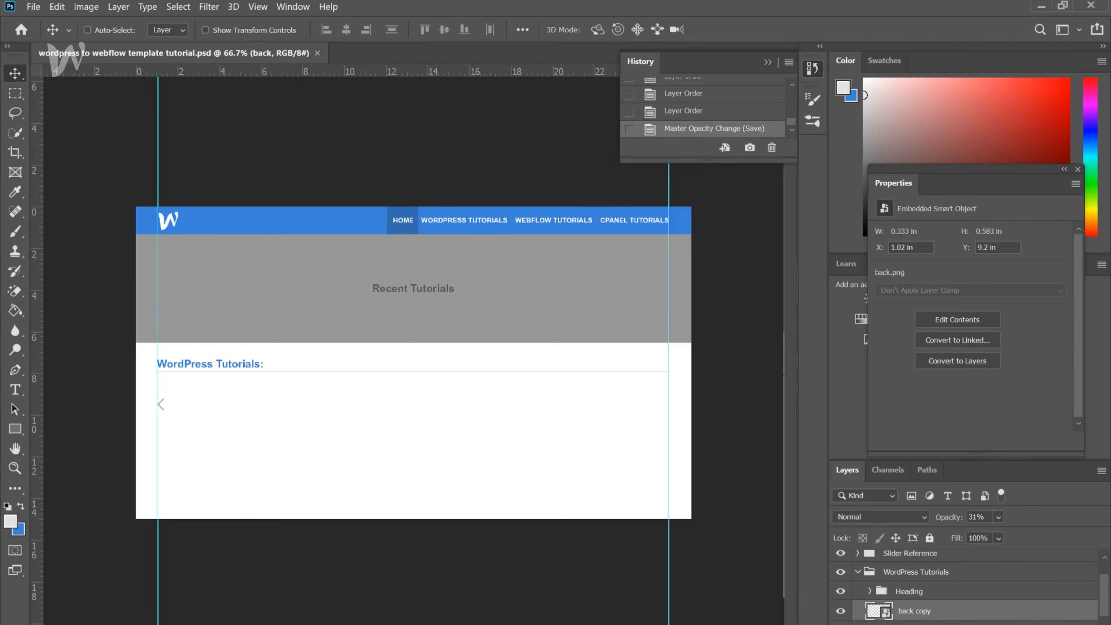
{"action": "key", "text": "ctrl+j"}
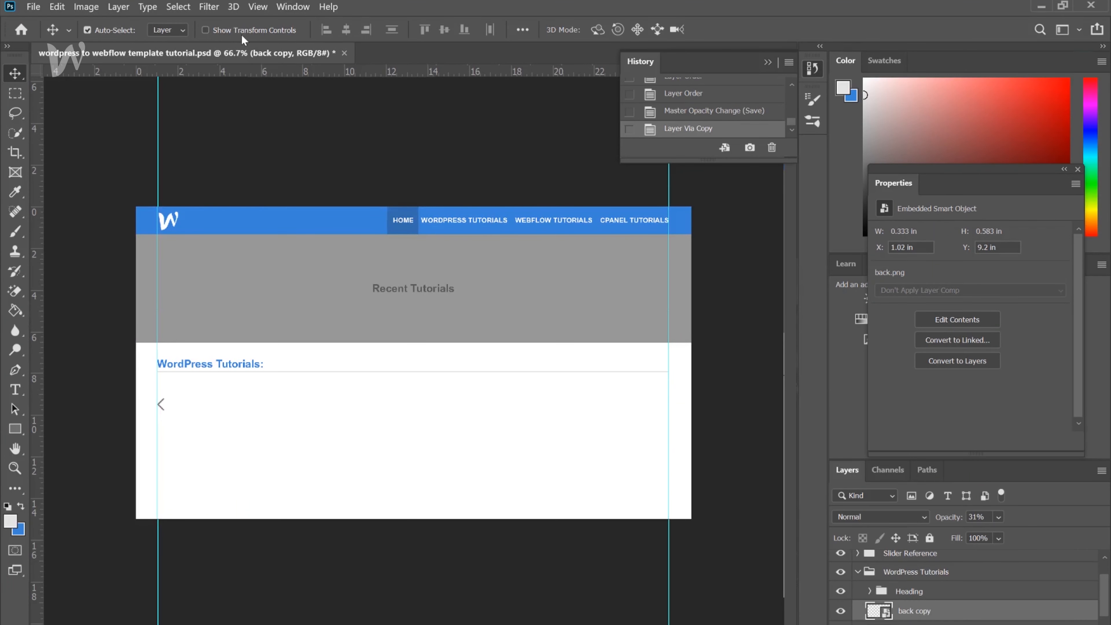
{"action": "left_click", "coordinate": [232, 29]}
{"action": "left_click", "coordinate": [156, 404]}
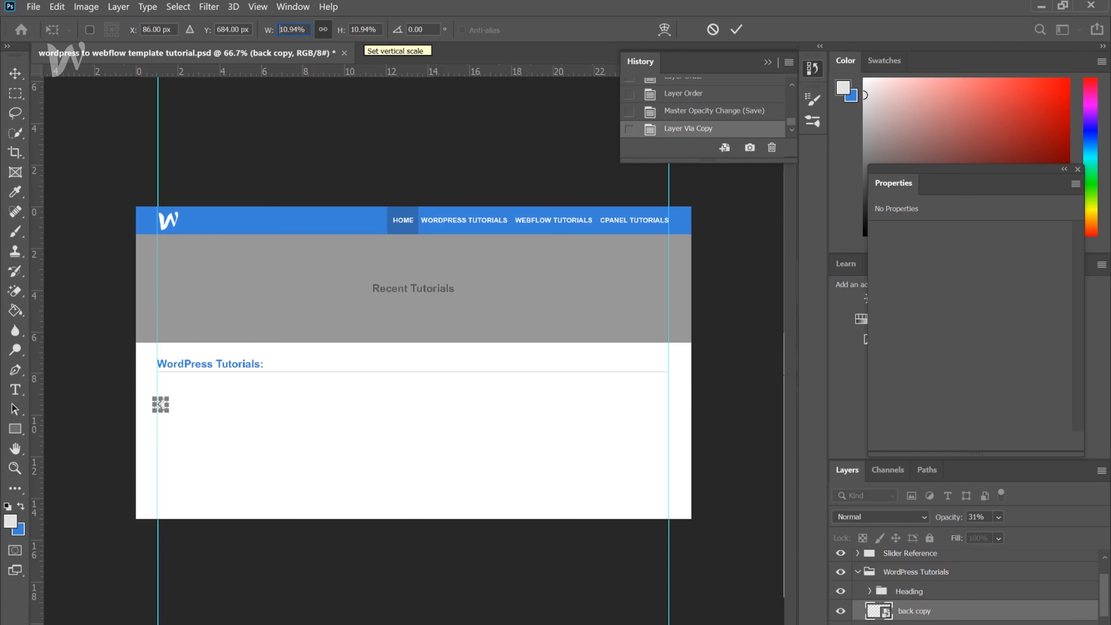
{"action": "type", "text": "-"}
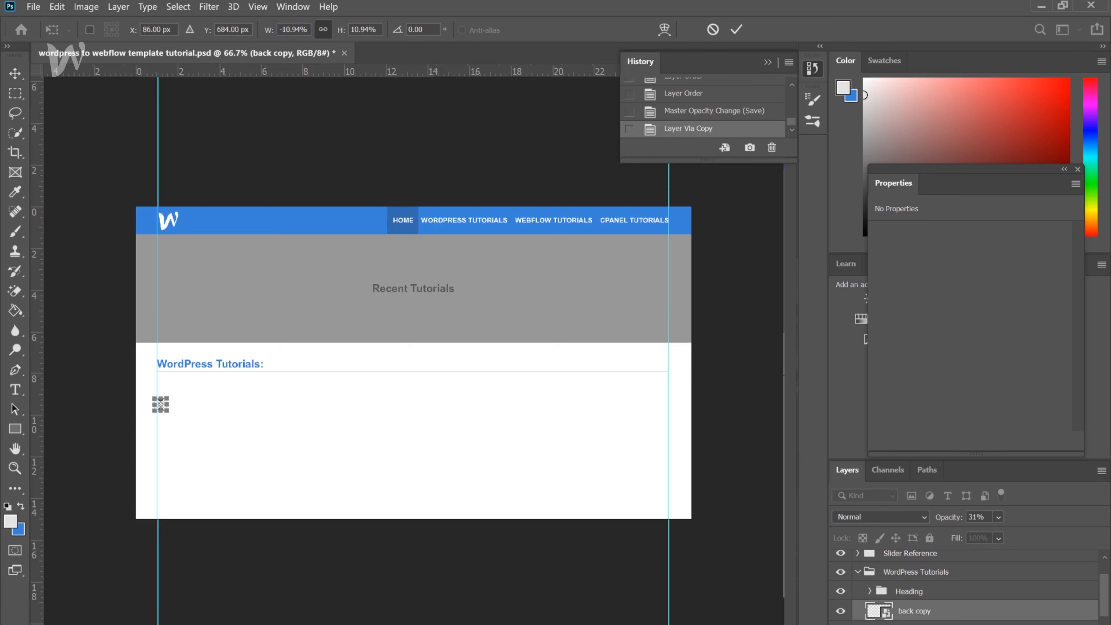
{"action": "key", "text": "Return"}
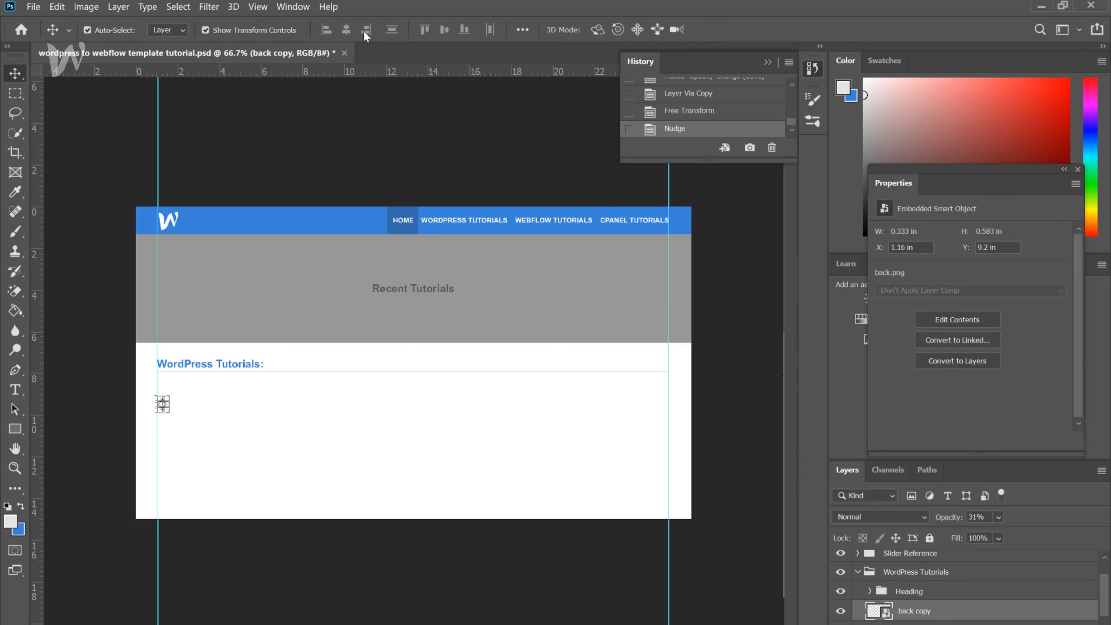
Nudge the flipped arrow across to the right guide at X 25.19 in, hide the transform controls and save.
{"action": "key", "text": "shift+Right"}
{"action": "key", "text": "shift+Right"}
{"action": "key", "text": "shift+Right"}
{"action": "key", "text": "shift+Right"}
{"action": "key", "text": "shift+Right"}
{"action": "key", "text": "shift+Right"}
{"action": "key", "text": "shift+Right"}
{"action": "key", "text": "shift+Right"}
{"action": "key", "text": "shift+Right"}
{"action": "key", "text": "shift+Right"}
{"action": "key", "text": "shift+Right"}
{"action": "key", "text": "shift+Right"}
{"action": "key", "text": "shift+Right"}
{"action": "key", "text": "shift+Right"}
{"action": "key", "text": "shift+Right"}
{"action": "key", "text": "shift+Right"}
{"action": "key", "text": "shift+Right"}
{"action": "key", "text": "shift+Right"}
{"action": "key", "text": "shift+Right"}
{"action": "key", "text": "shift+Right"}
{"action": "key", "text": "shift+Right"}
{"action": "key", "text": "shift+Right"}
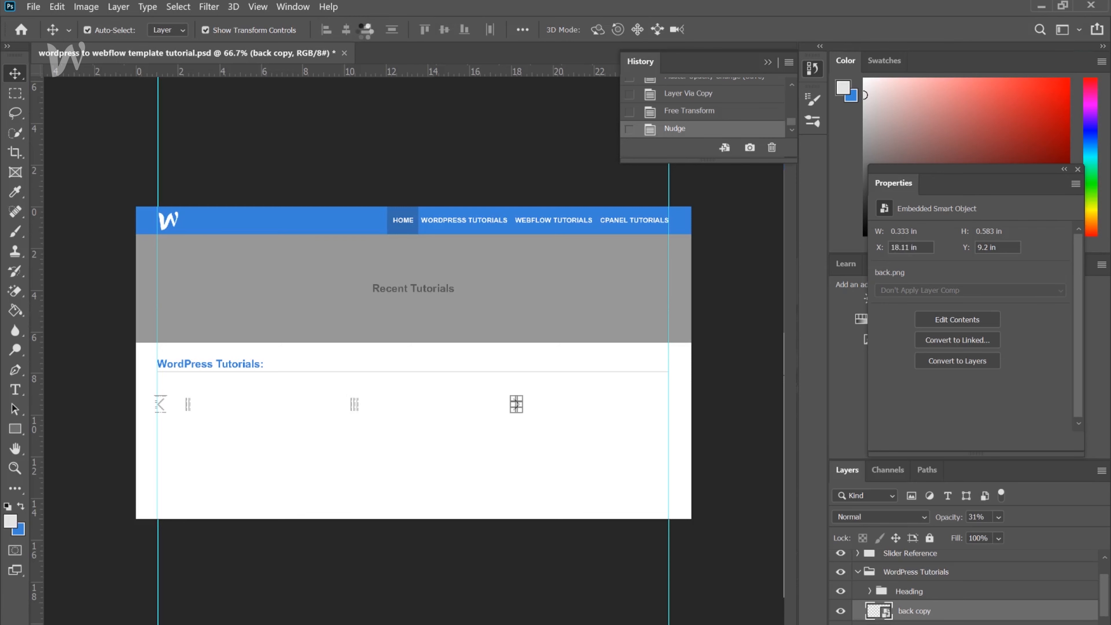
{"action": "key", "text": "Right"}
{"action": "key", "text": "Right"}
{"action": "key", "text": "Right"}
{"action": "key", "text": "Right"}
{"action": "key", "text": "Right"}
{"action": "key", "text": "Right"}
{"action": "key", "text": "Right"}
{"action": "key", "text": "Right"}
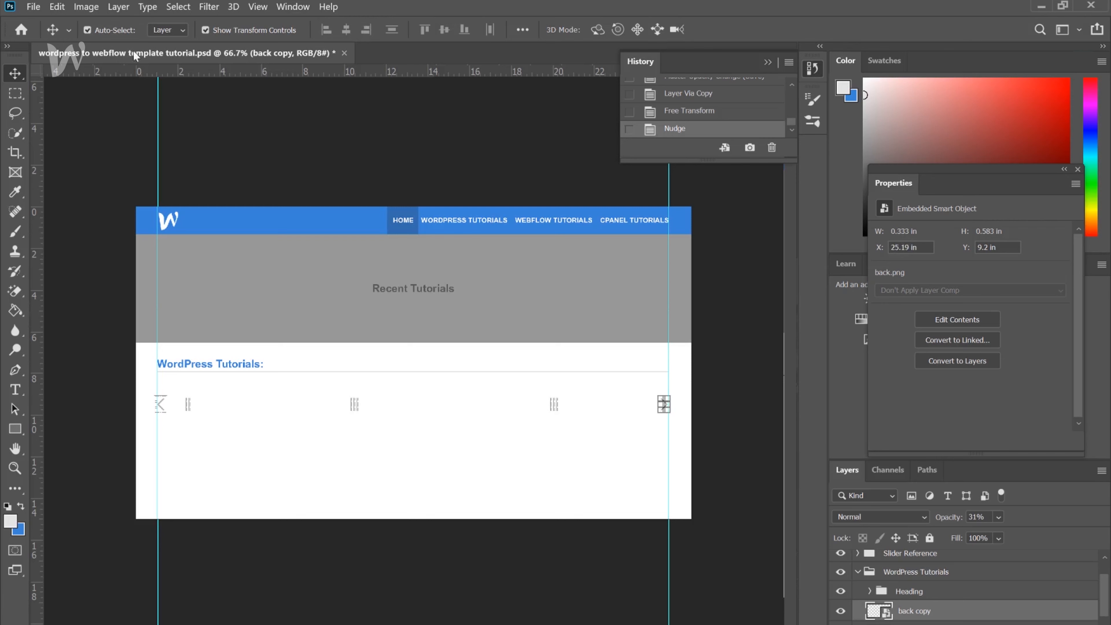
{"action": "left_click", "coordinate": [205, 30]}
{"action": "key", "text": "ctrl+s"}
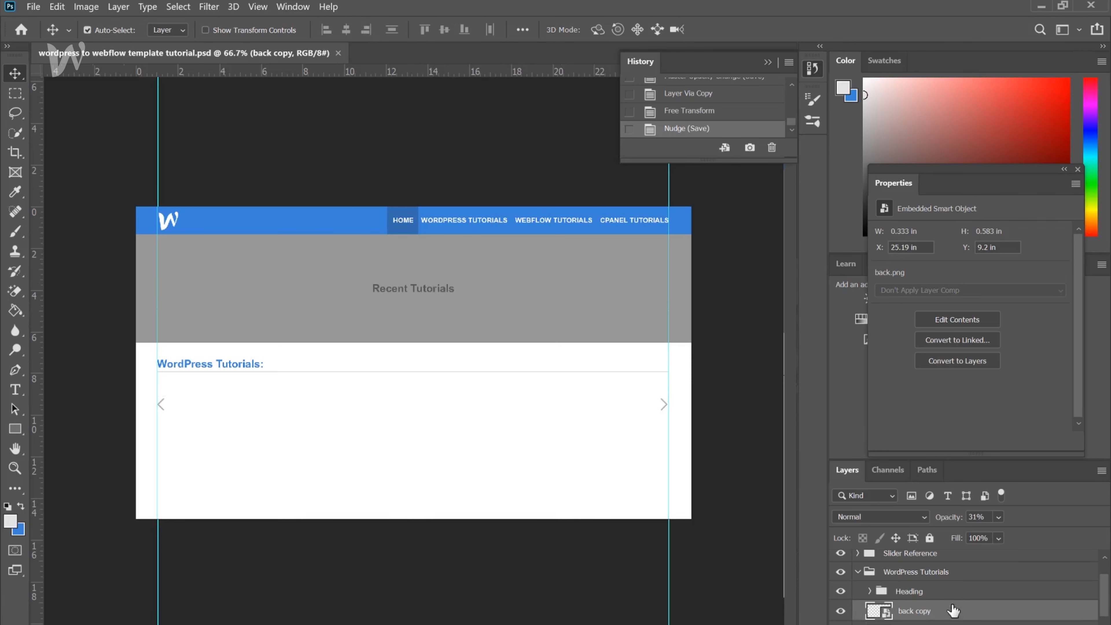
Rename the arrow copy layer "right arrow" and the original back layer "left arrow", then save.
{"action": "double_click", "coordinate": [913, 611]}
{"action": "type", "text": "right arrow"}
{"action": "key", "text": "Return"}
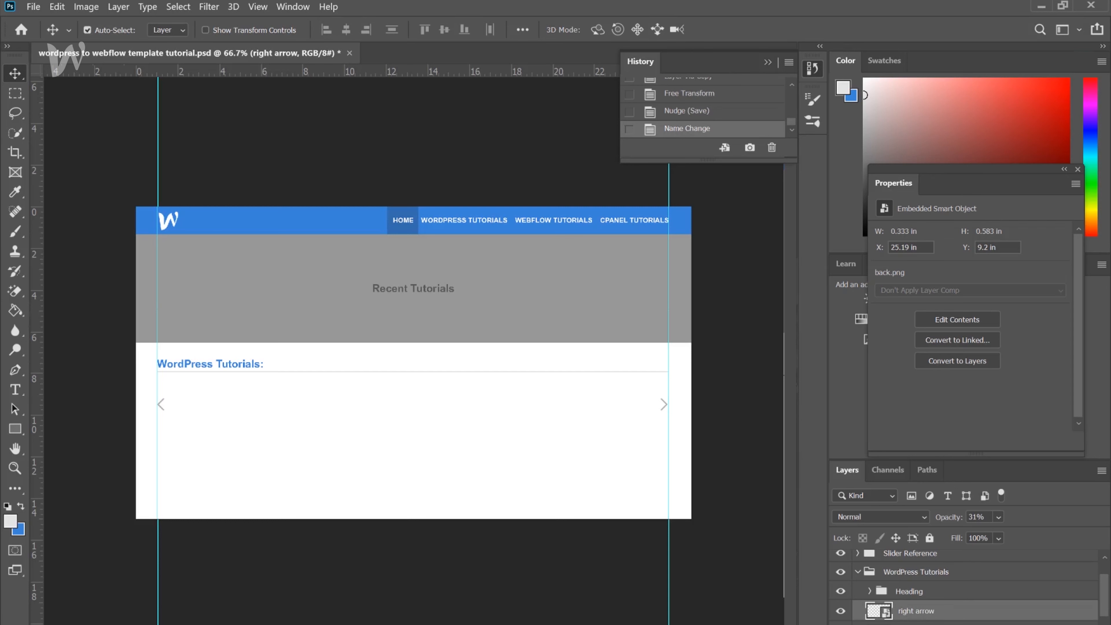
{"action": "double_click", "coordinate": [906, 624]}
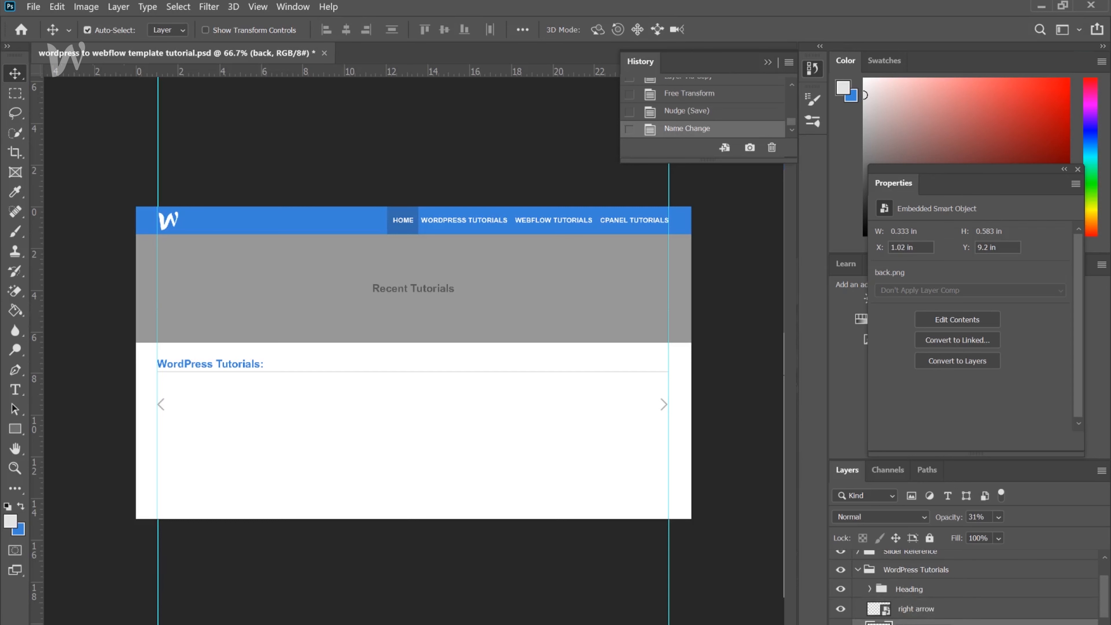
{"action": "key", "text": "Return"}
{"action": "key", "text": "ctrl+s"}
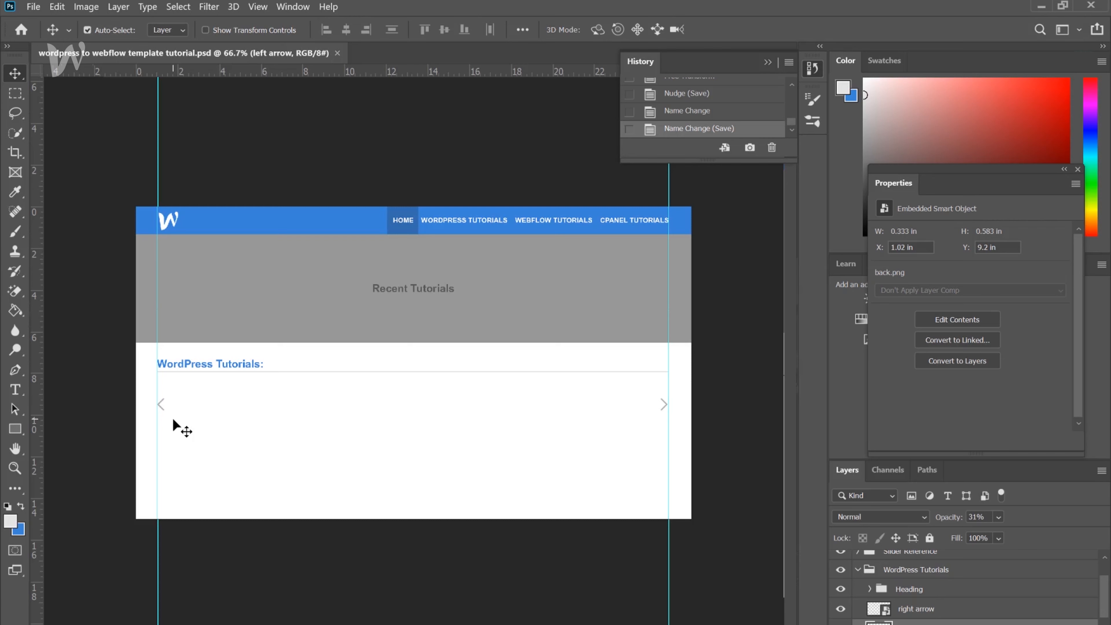
Group the left and right arrow layers as "Arrows", save, and collapse the WordPress Tutorials group.
{"action": "left_click", "coordinate": [954, 612], "text": "shift"}
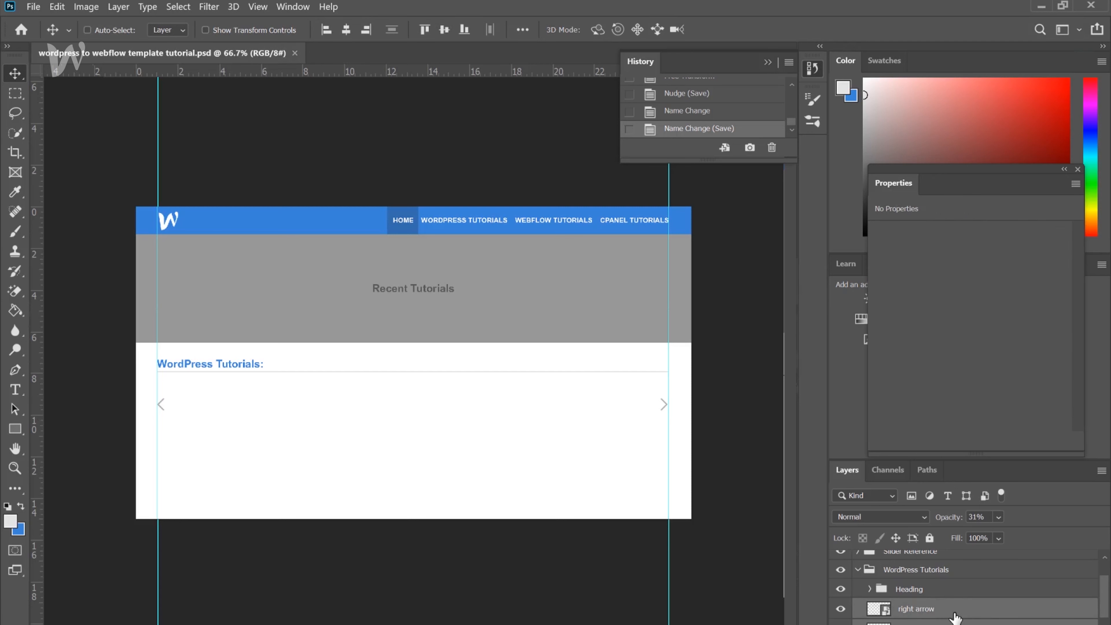
{"action": "key", "text": "ctrl+g"}
{"action": "double_click", "coordinate": [912, 610]}
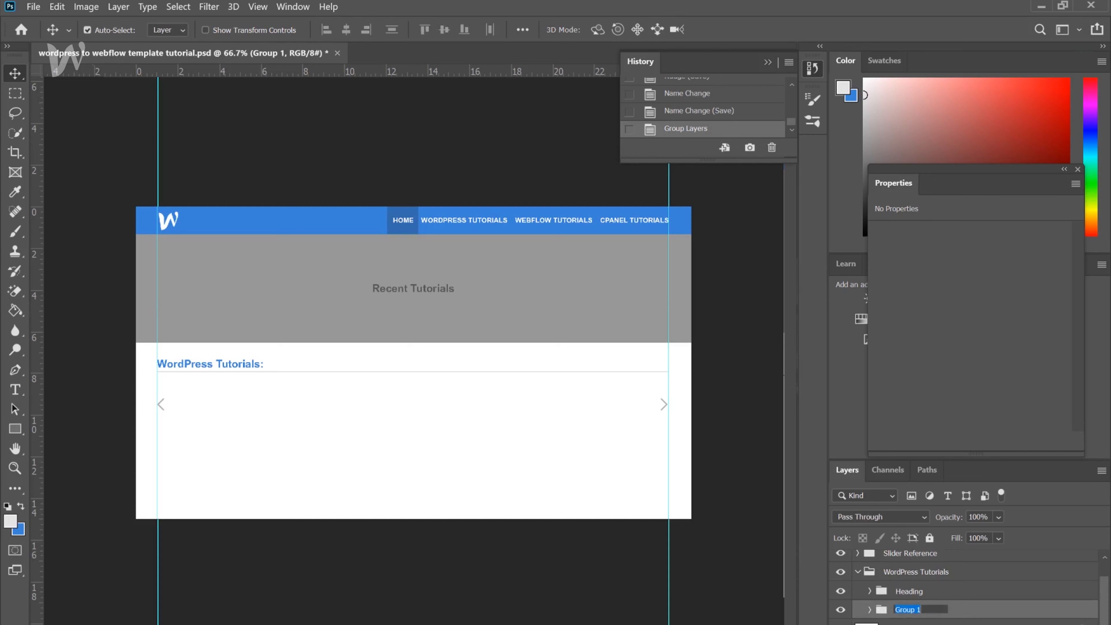
{"action": "type", "text": "Arrows"}
{"action": "key", "text": "Return"}
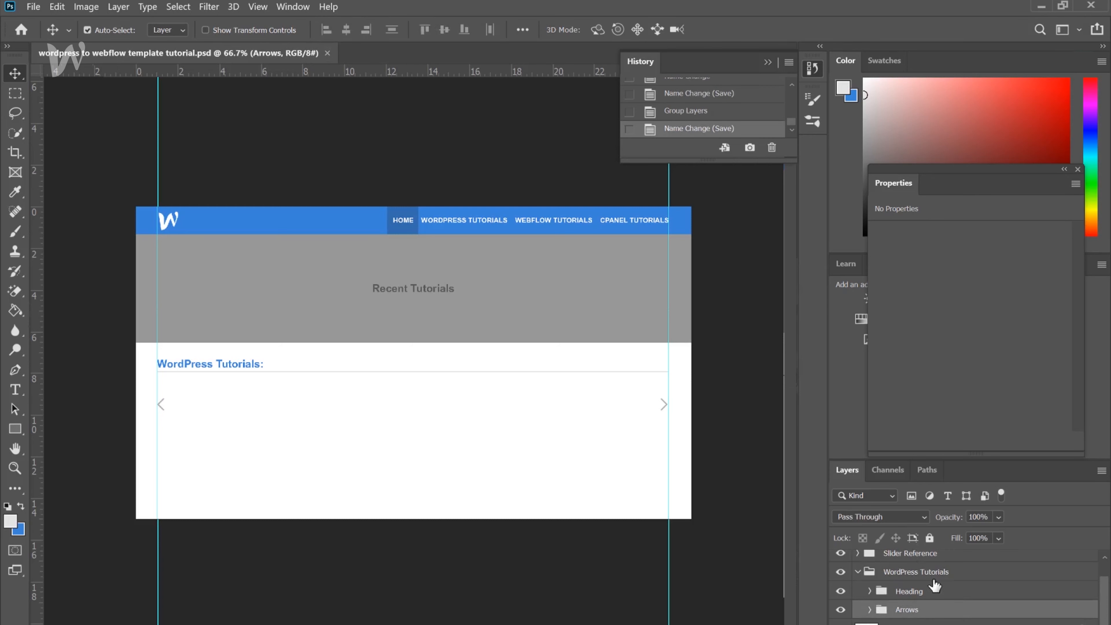
{"action": "left_click", "coordinate": [858, 572]}
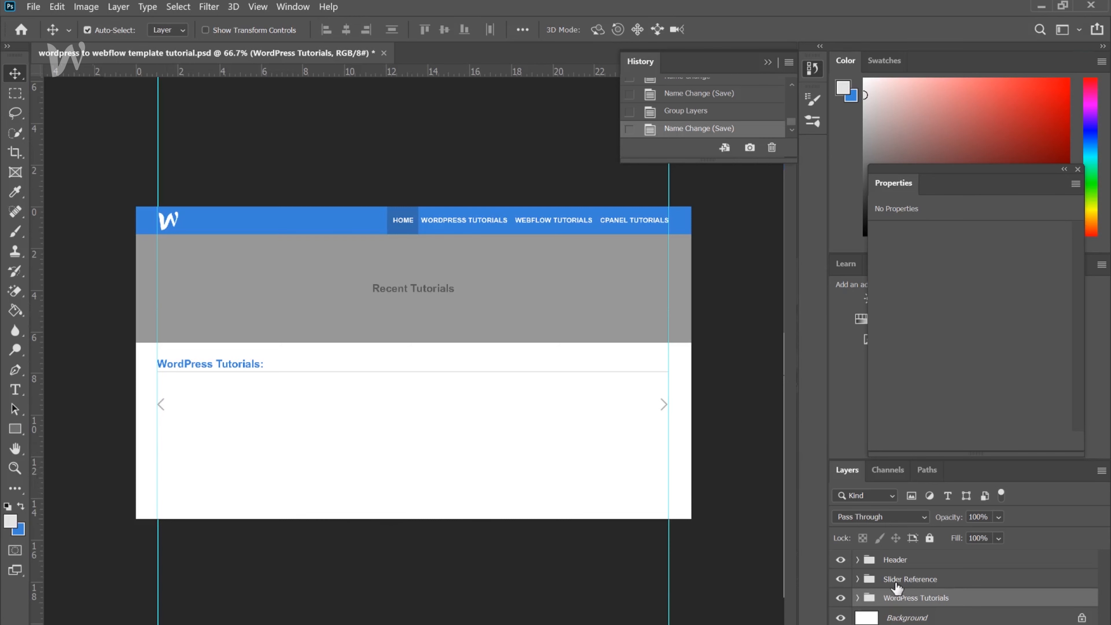
Draw a blue rectangle about 1767 by 166 px between the guides near the page bottom, directly above the Background layer.
{"action": "left_click", "coordinate": [980, 620]}
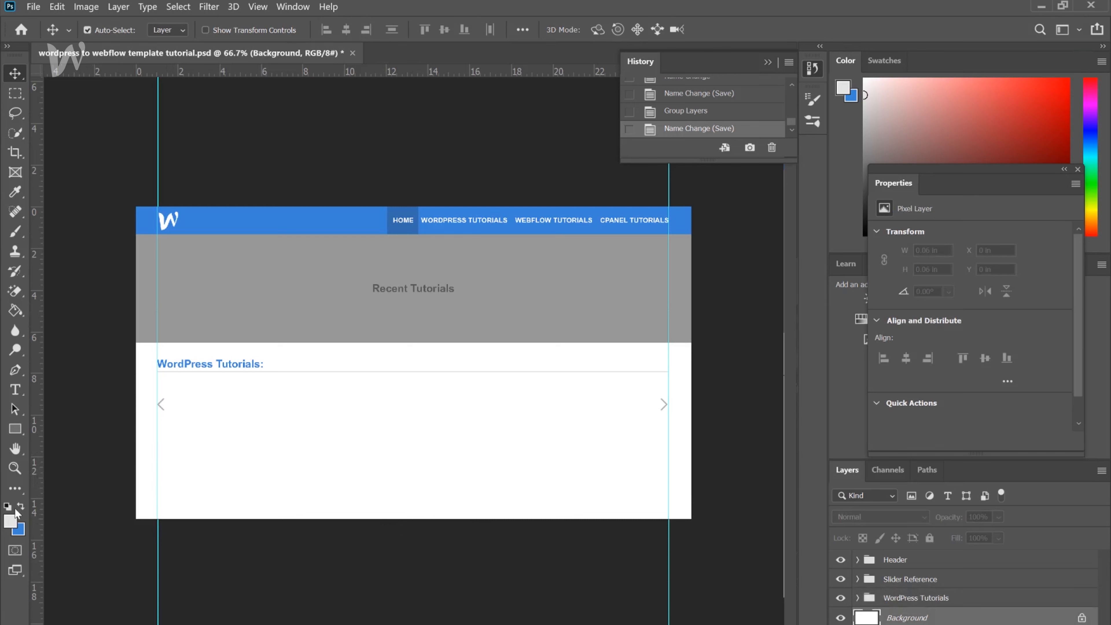
{"action": "left_click", "coordinate": [15, 429]}
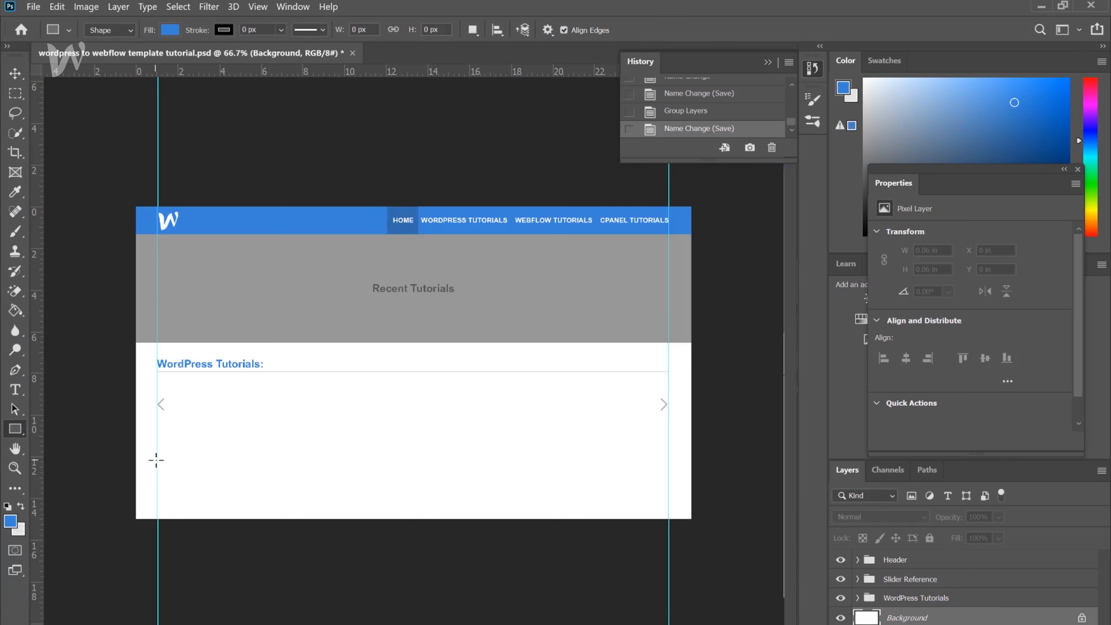
{"action": "mouse_move", "coordinate": [157, 461]}
{"action": "left_mouse_down"}
{"action": "mouse_move", "coordinate": [237, 486]}
{"action": "mouse_move", "coordinate": [586, 483]}
{"action": "mouse_move", "coordinate": [663, 491]}
{"action": "mouse_move", "coordinate": [666, 508]}
{"action": "left_mouse_up"}
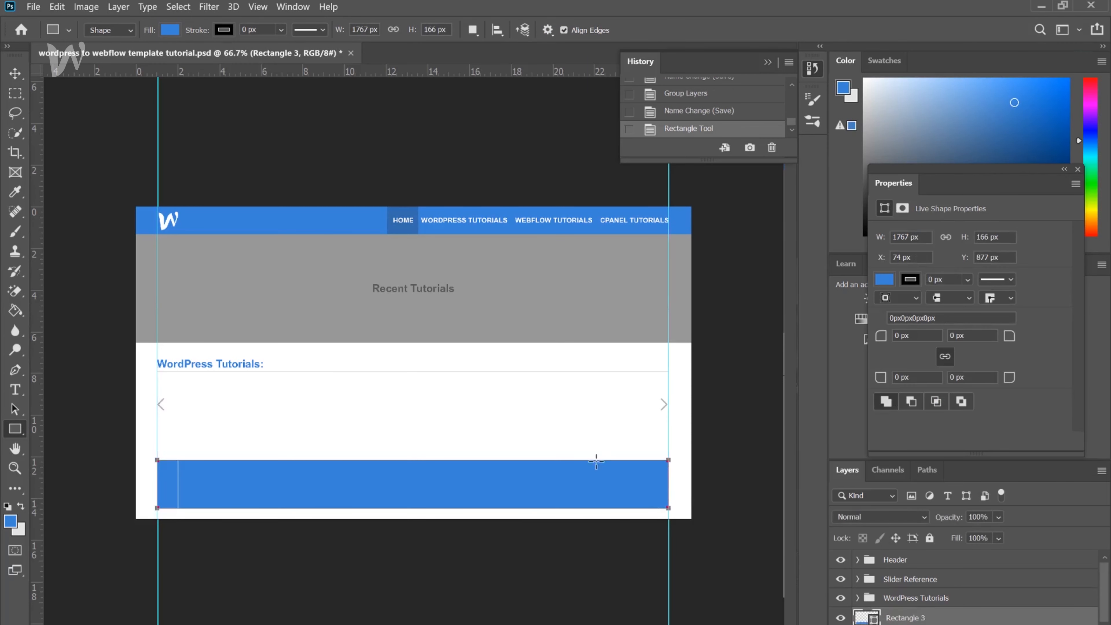
Lower the blue rectangle's top edge so its height becomes 154 px, hide the transform controls and save.
{"action": "left_click", "coordinate": [8, 80]}
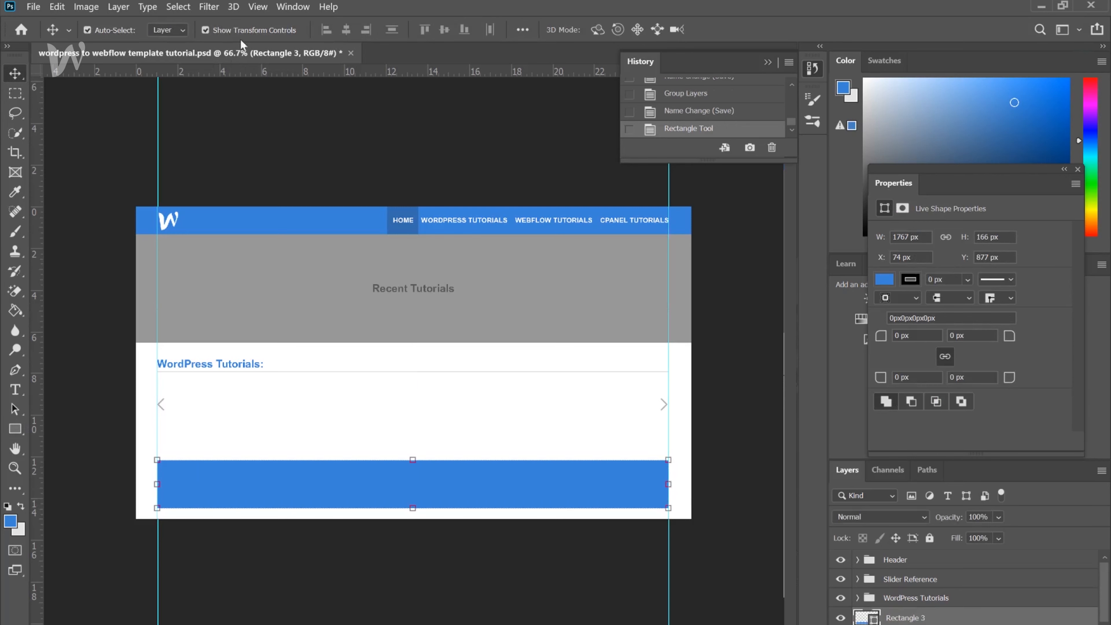
{"action": "left_click", "coordinate": [414, 461]}
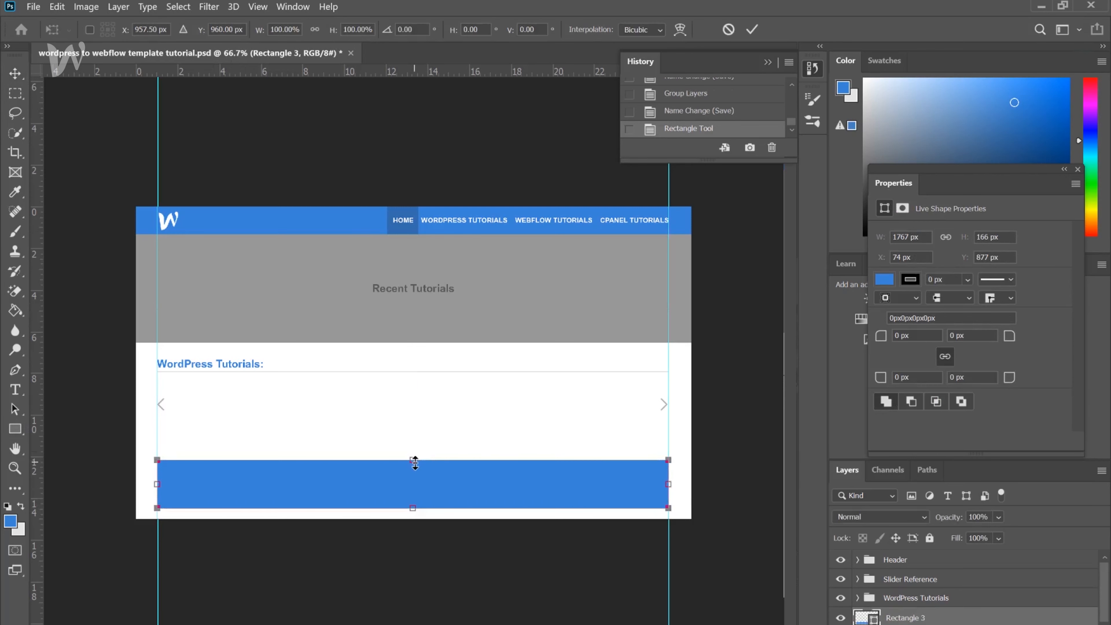
{"action": "left_click_drag", "start_coordinate": [415, 463], "coordinate": [417, 462]}
{"action": "key", "text": "Return"}
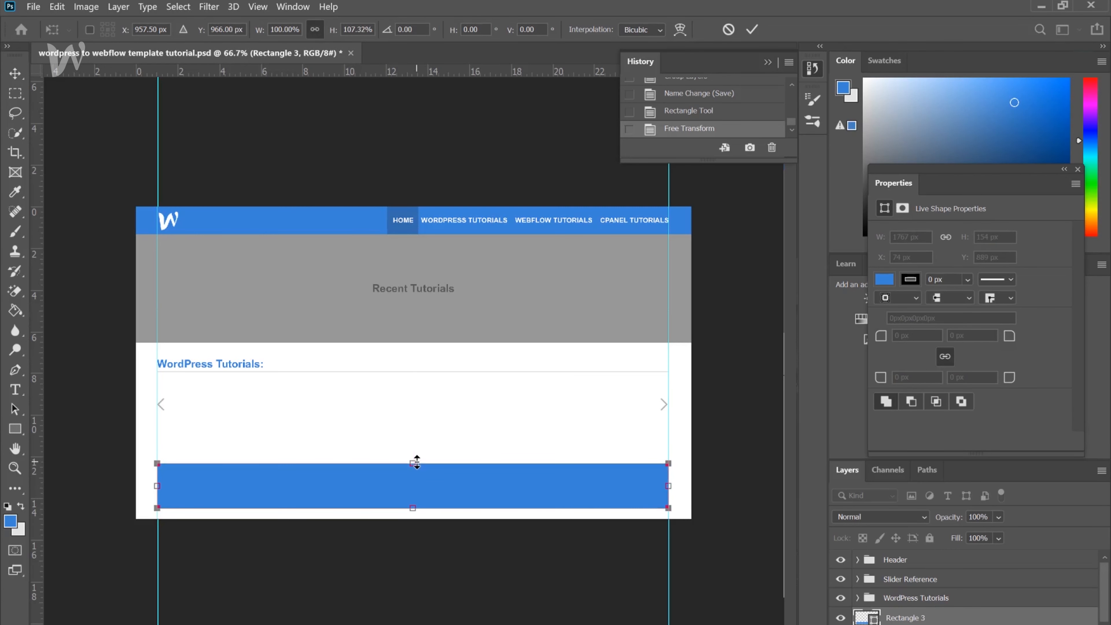
{"action": "key", "text": "Return"}
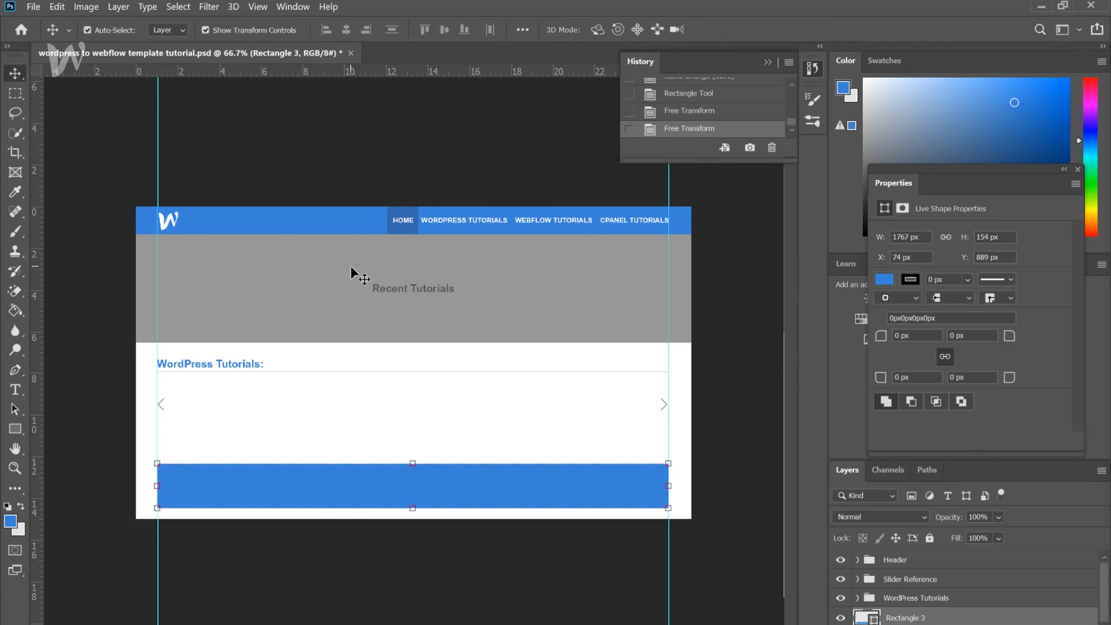
{"action": "left_click", "coordinate": [204, 30]}
{"action": "key", "text": "ctrl+s"}
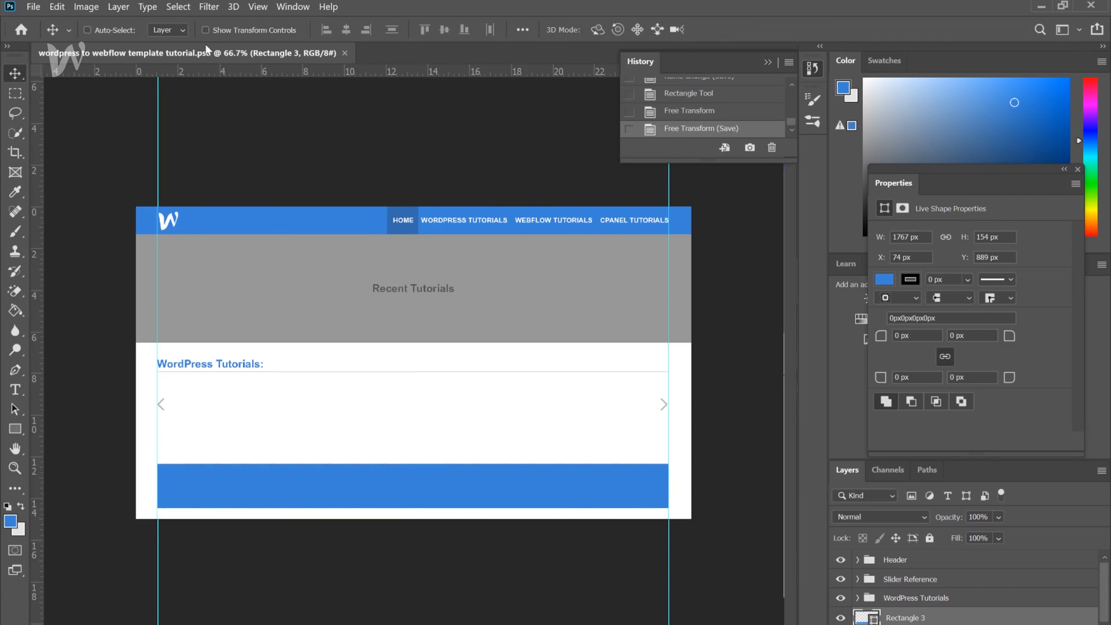
Fill the Rectangle 3 layer with the light gray background color.
{"action": "key", "text": "ctrl+plus"}
{"action": "key", "text": "ctrl+BackSpace"}
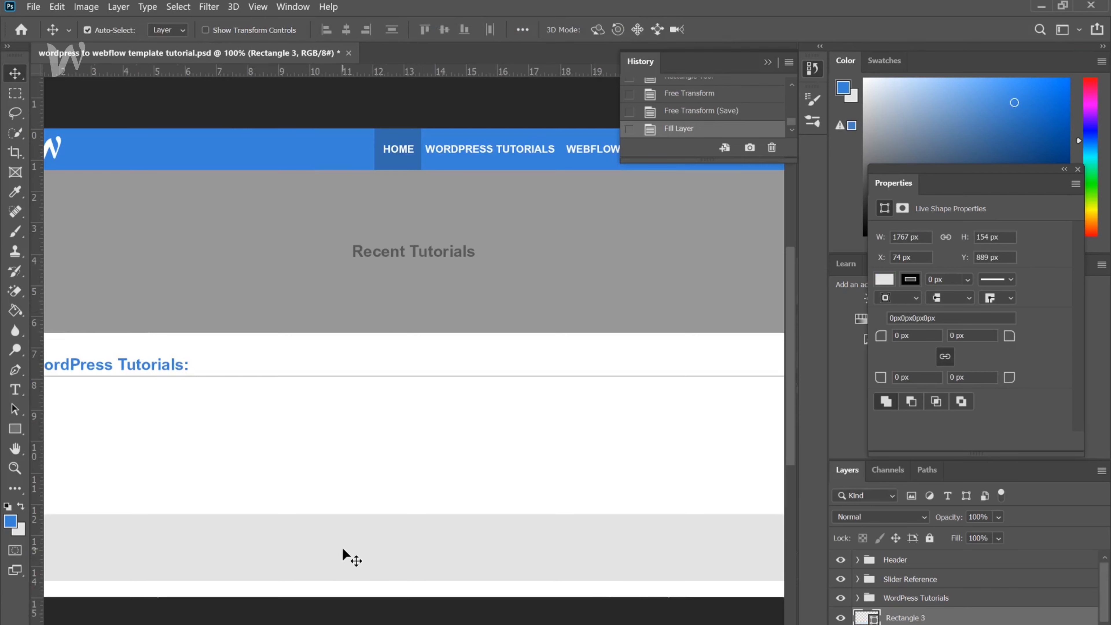
{"action": "left_click", "coordinate": [15, 311]}
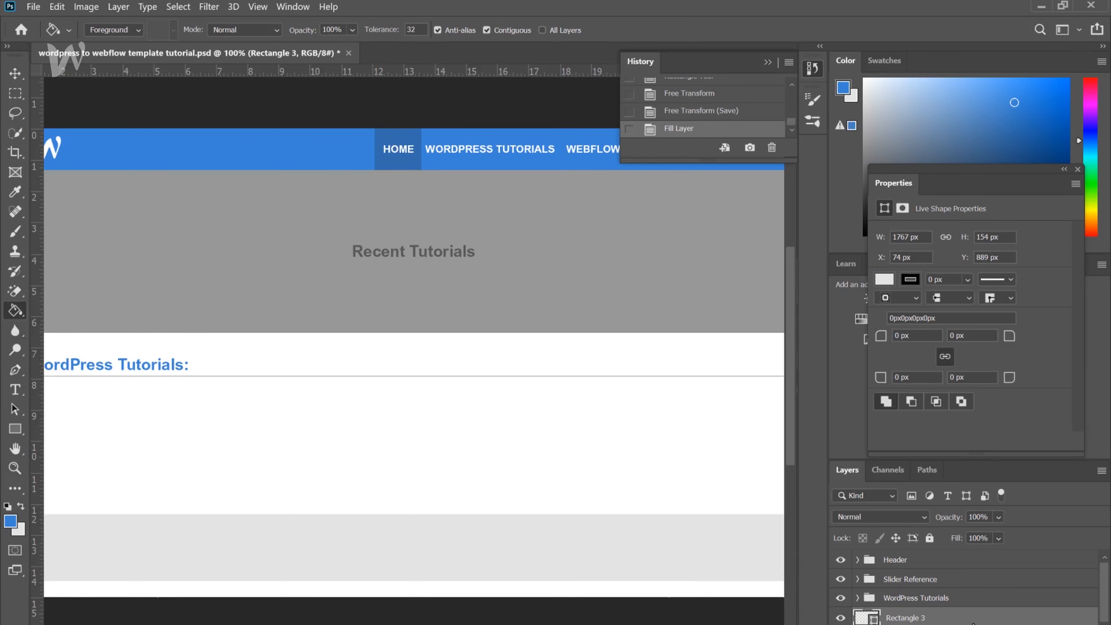
Add a Color Overlay to the Rectangle 3 layer, using the foreground blue 3a83d7 at 100% opacity.
{"action": "double_click", "coordinate": [973, 622]}
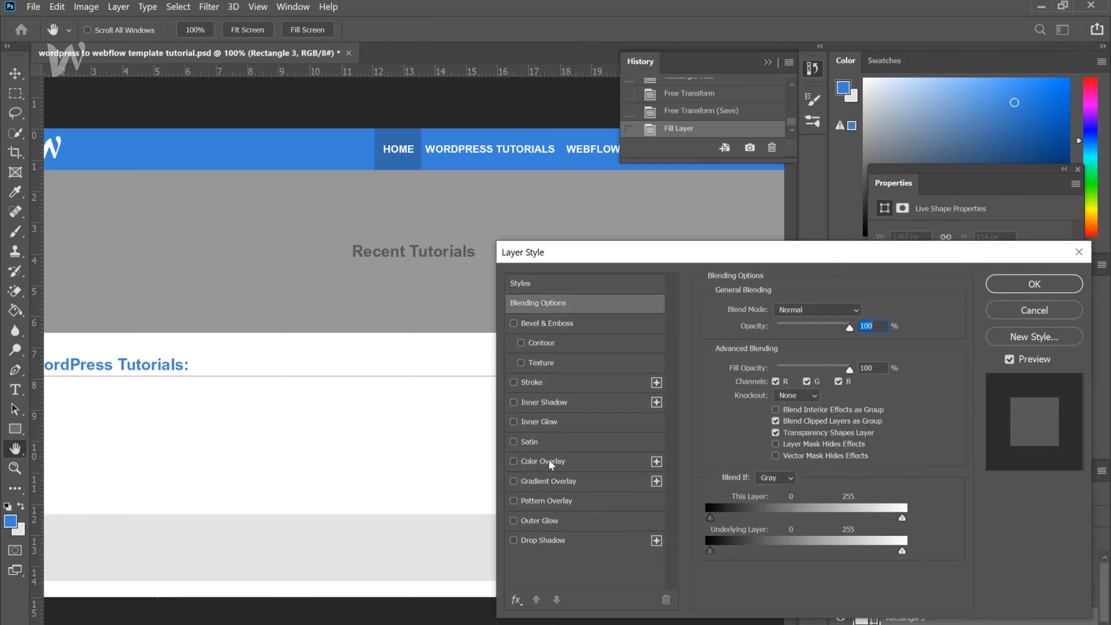
{"action": "left_click", "coordinate": [551, 464]}
{"action": "left_click", "coordinate": [864, 311]}
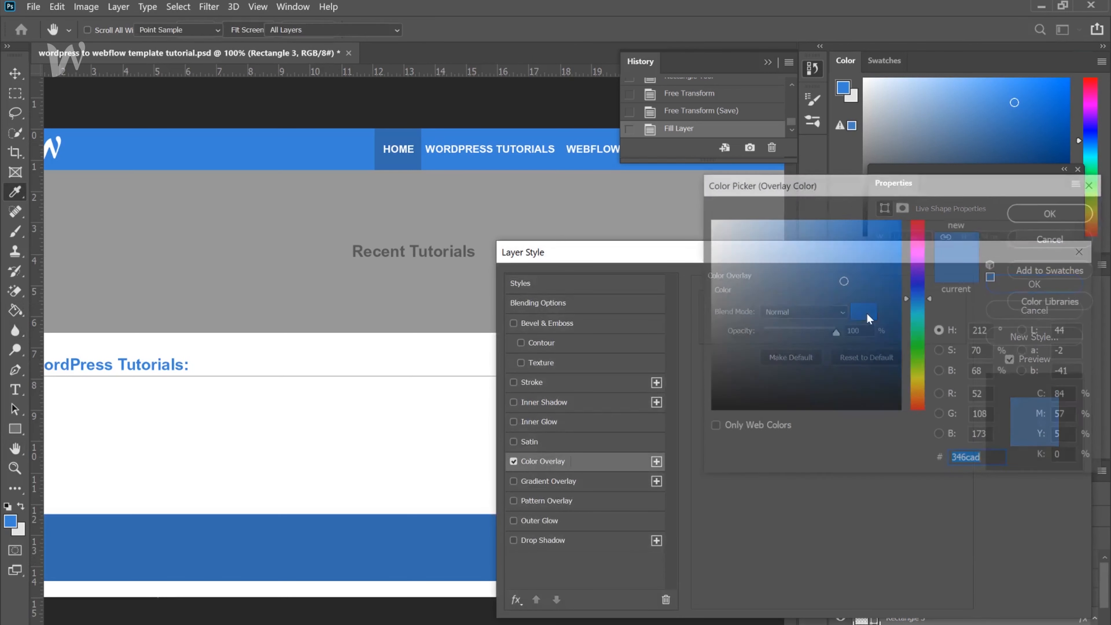
{"action": "left_click", "coordinate": [10, 521]}
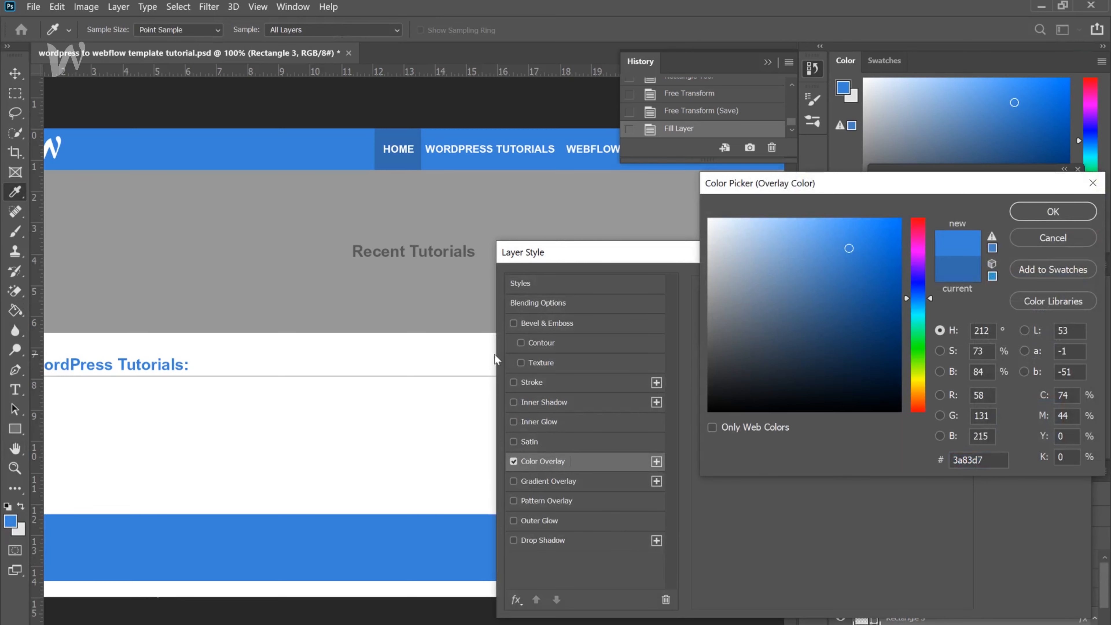
{"action": "left_click", "coordinate": [1054, 211]}
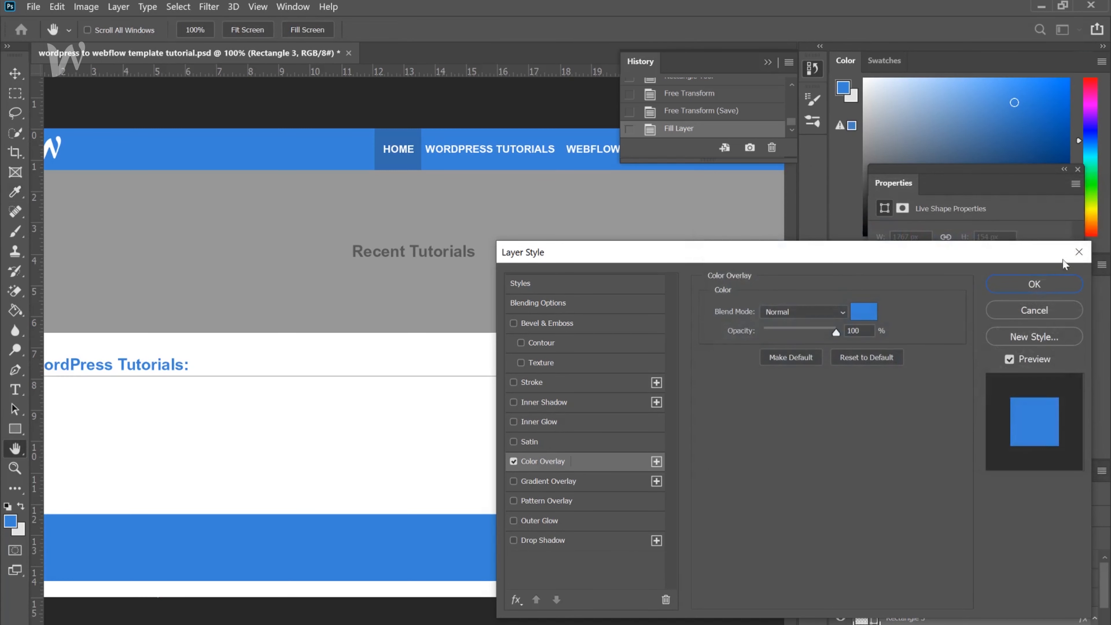
{"action": "left_click", "coordinate": [1037, 285]}
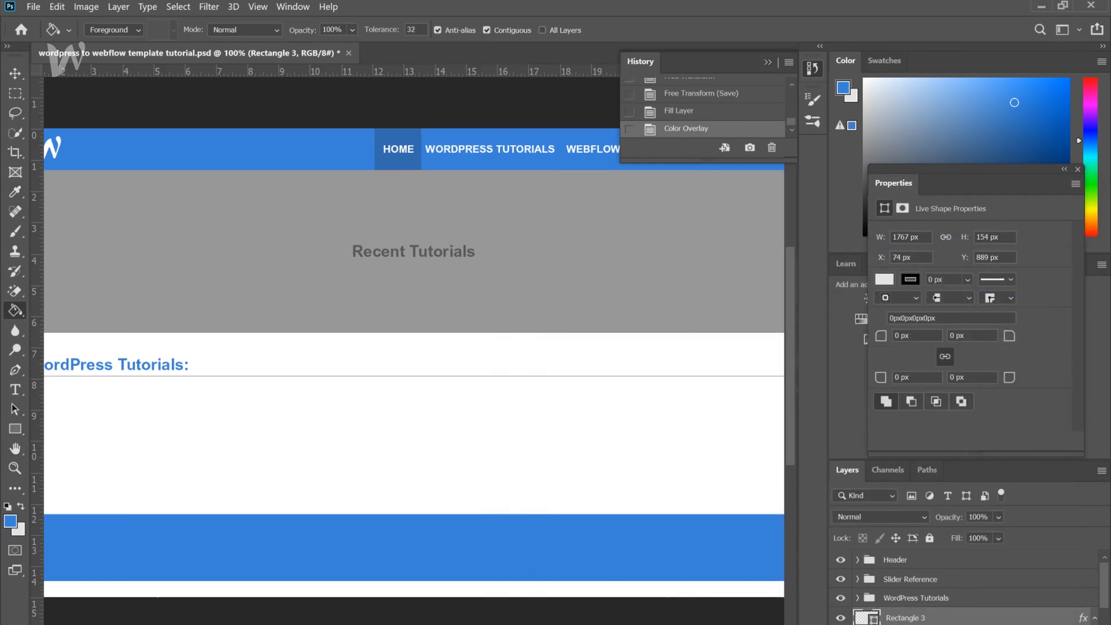
Group the Rectangle 3 layer in a new group named "Emal List CTA", save, and select the rectangle inside it.
{"action": "left_click", "coordinate": [1094, 618]}
{"action": "key", "text": "ctrl+g"}
{"action": "left_click", "coordinate": [858, 617]}
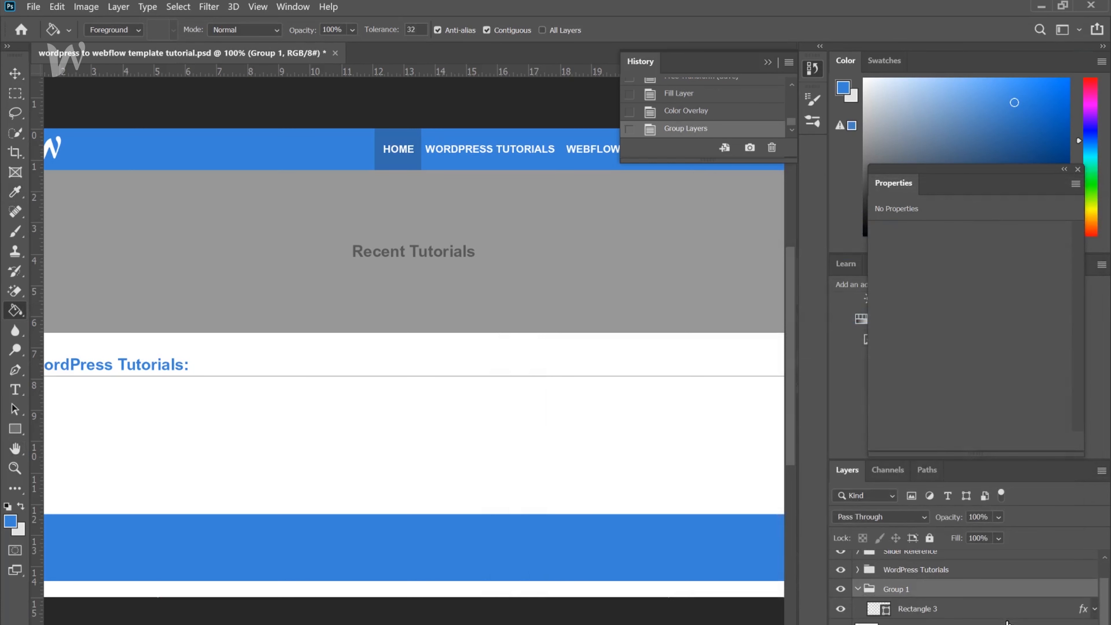
{"action": "double_click", "coordinate": [891, 591]}
{"action": "type", "text": "Emal List CTA"}
{"action": "left_click", "coordinate": [958, 613]}
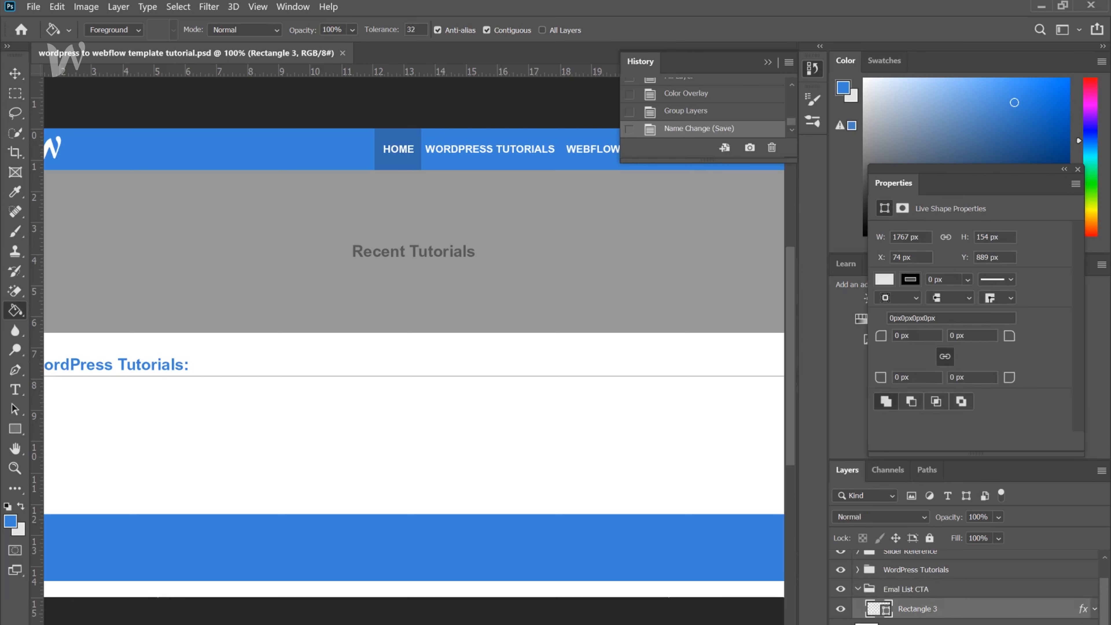
{"action": "scroll", "coordinate": [414, 350], "scroll_direction": "left", "scroll_amount": 6}
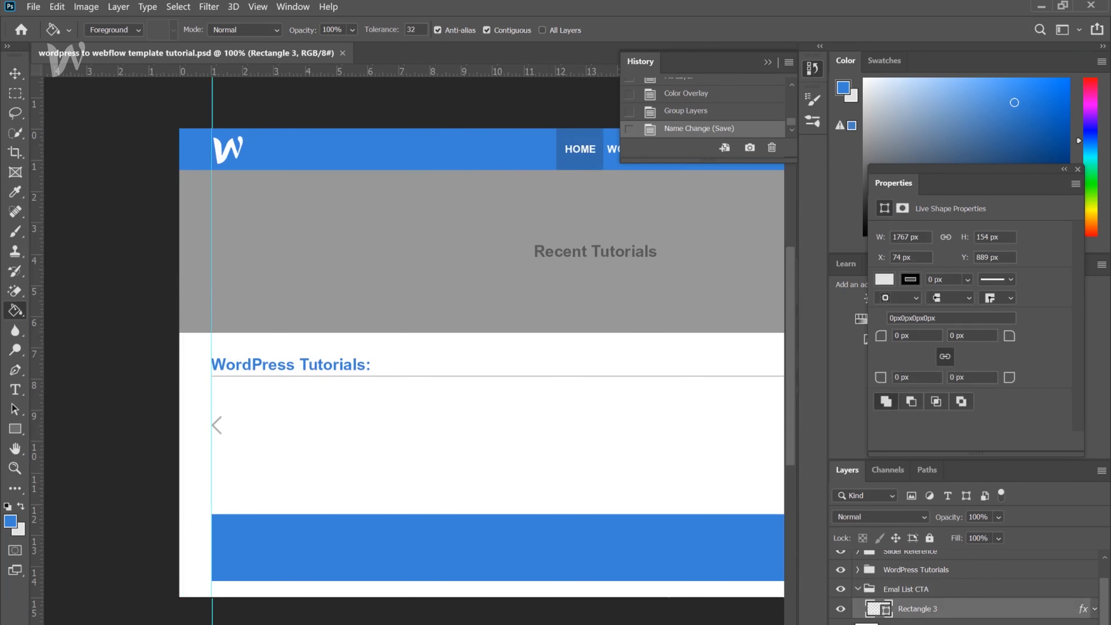
{"action": "scroll", "coordinate": [482, 350], "scroll_direction": "right", "scroll_amount": 2}
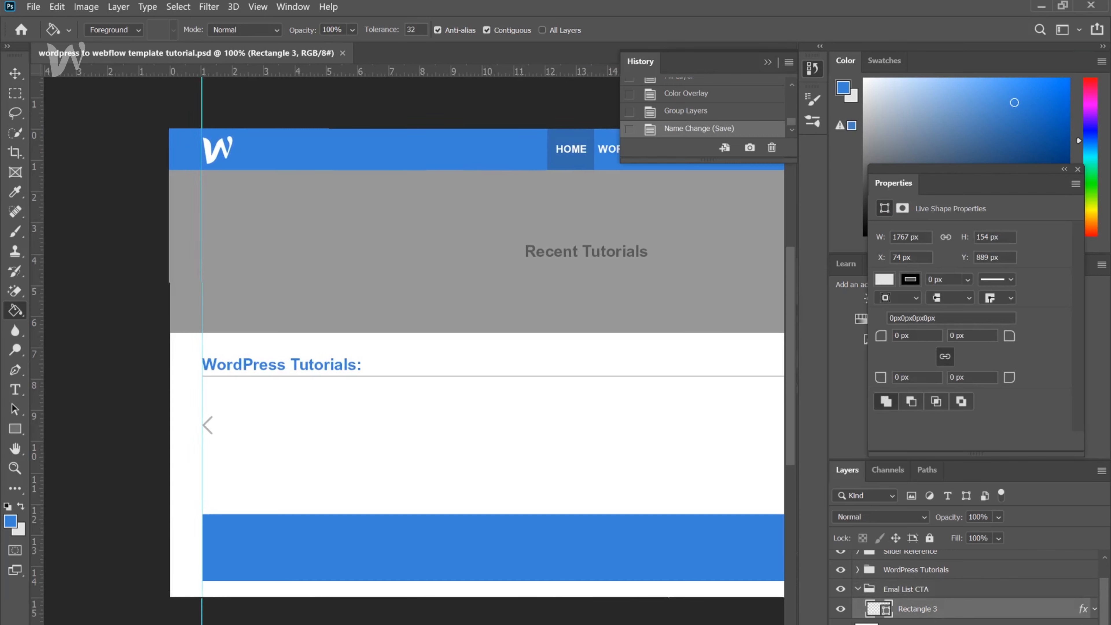
Examine how both ends of the blue call-to-action bar line up with the vertical guides and the section above.
{"action": "scroll", "coordinate": [481, 351], "scroll_direction": "right", "scroll_amount": 3}
{"action": "scroll", "coordinate": [481, 351], "scroll_direction": "left", "scroll_amount": 1}
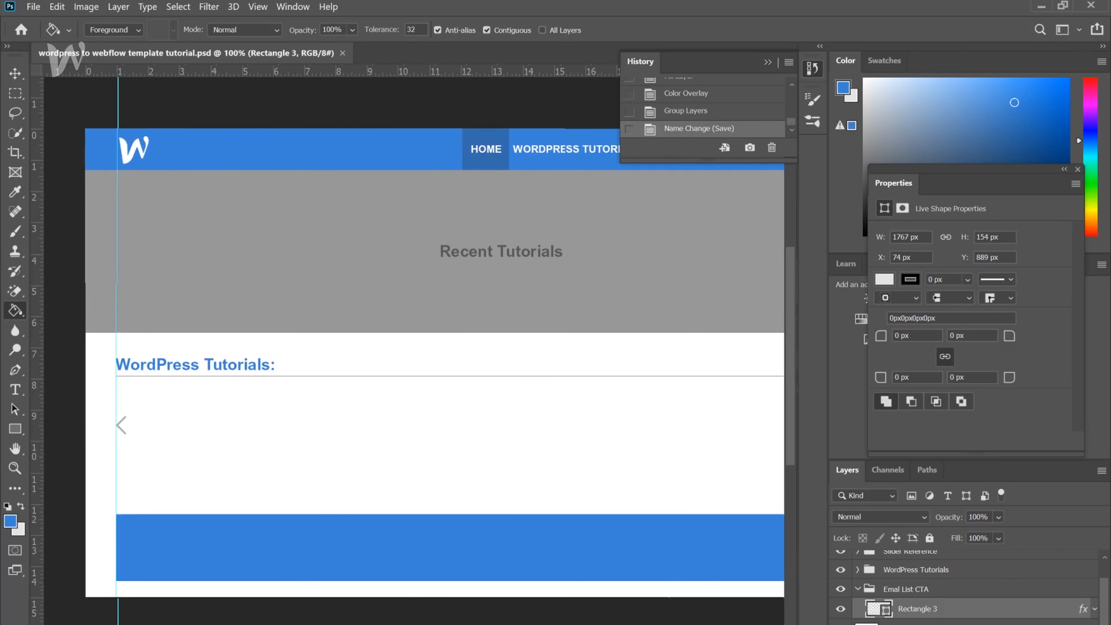
{"action": "scroll", "coordinate": [481, 351], "scroll_direction": "left", "scroll_amount": 1}
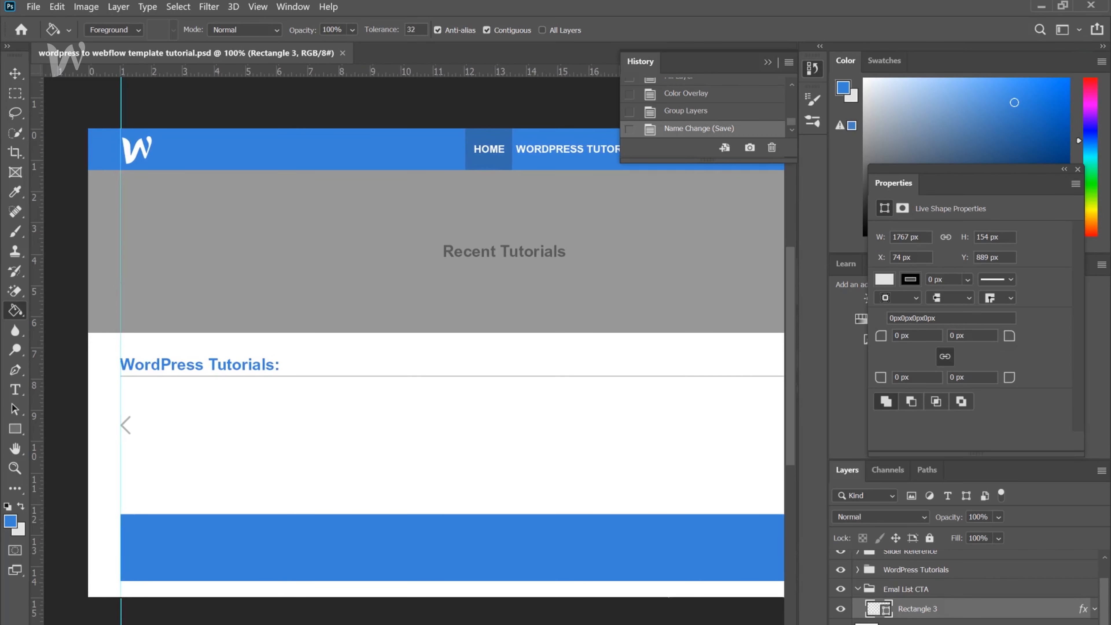
{"action": "scroll", "coordinate": [437, 350], "scroll_direction": "left", "scroll_amount": 1}
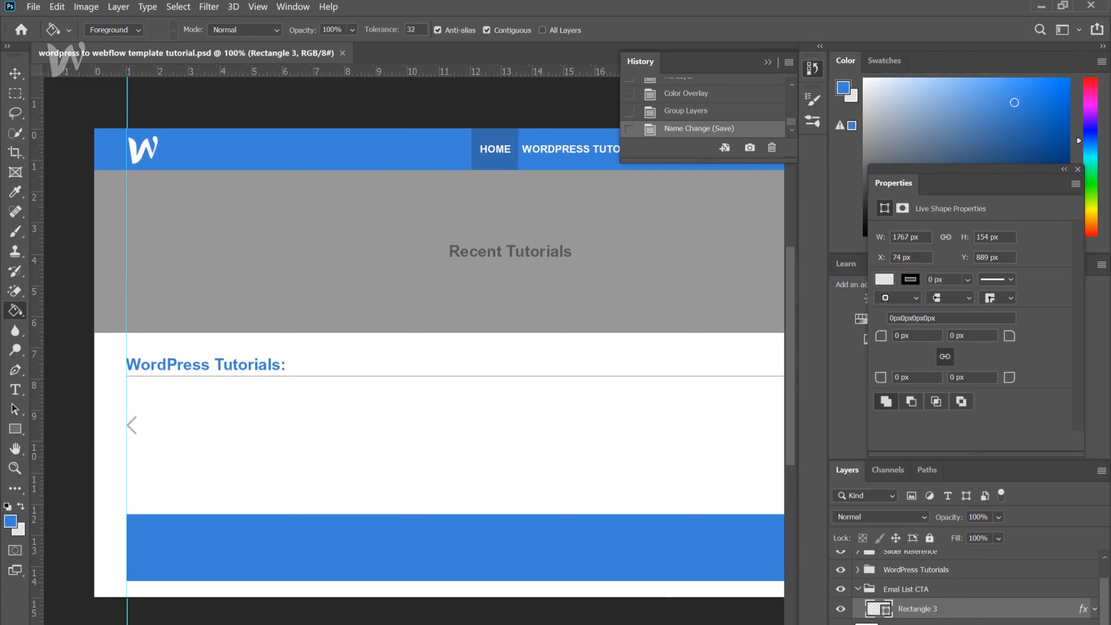
{"action": "scroll", "coordinate": [437, 350], "scroll_direction": "right", "scroll_amount": 8}
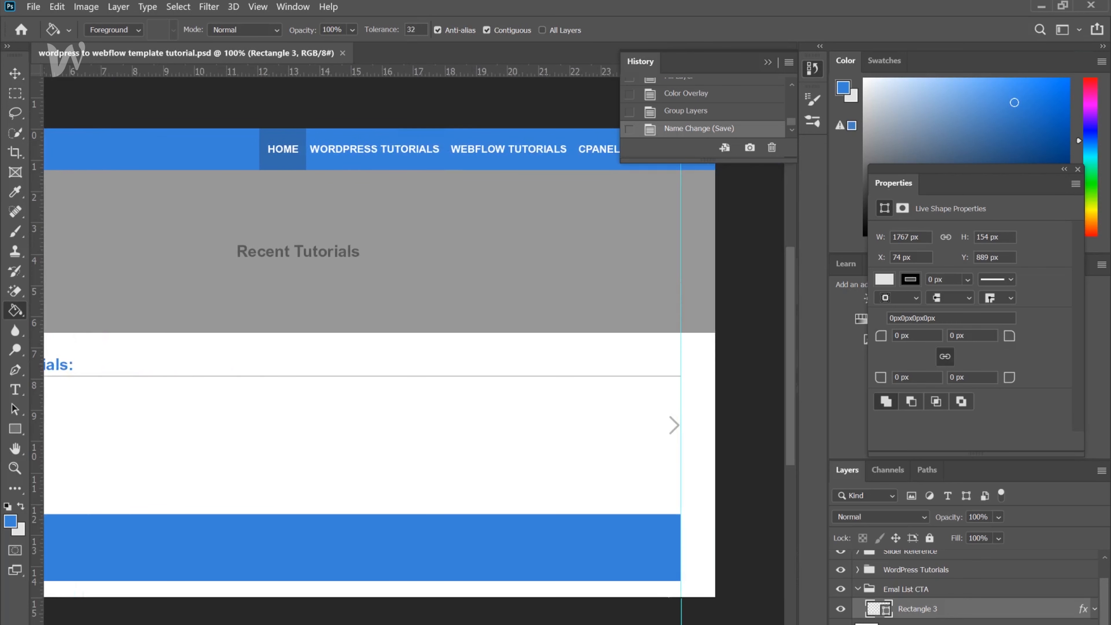
{"action": "scroll", "coordinate": [350, 350], "scroll_direction": "right", "scroll_amount": 2}
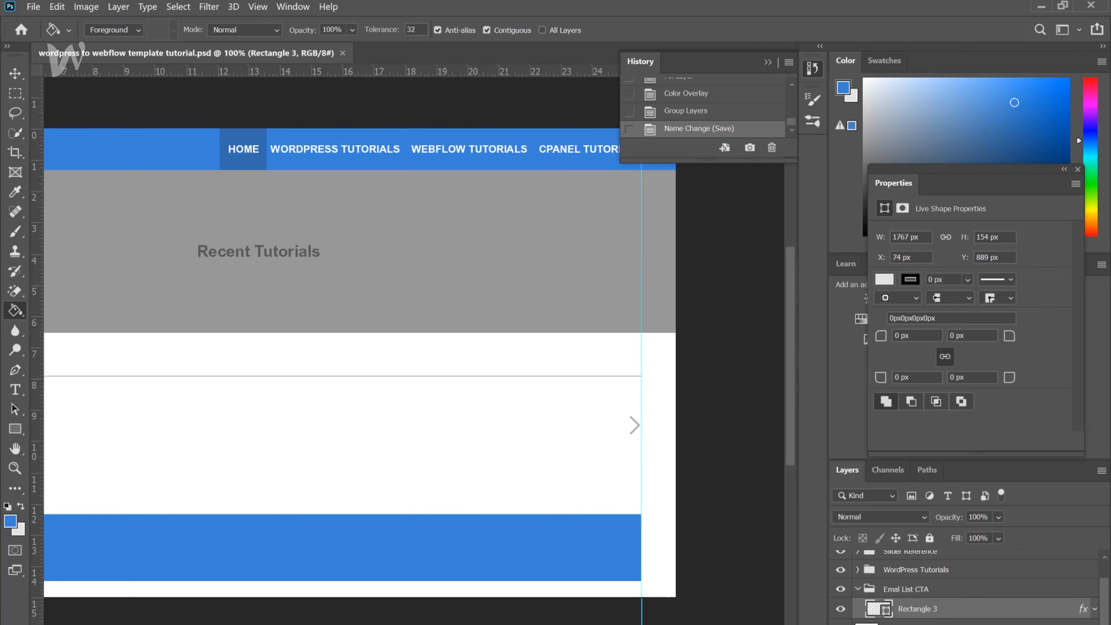
{"action": "scroll", "coordinate": [350, 350], "scroll_direction": "right", "scroll_amount": 2}
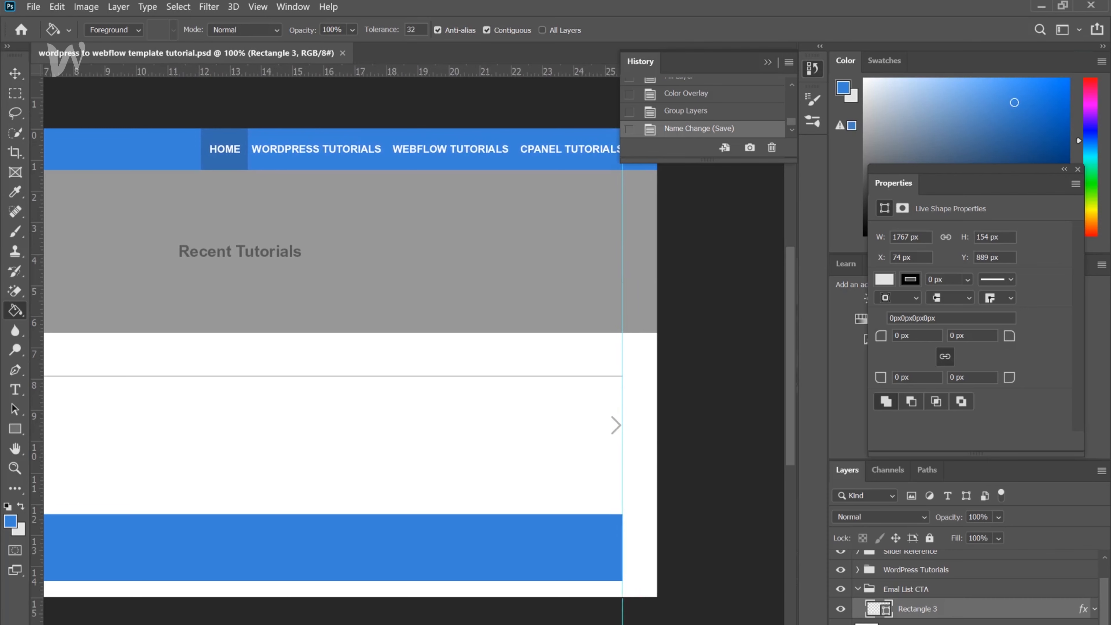
{"action": "scroll", "coordinate": [350, 350], "scroll_direction": "left", "scroll_amount": 1}
{"action": "scroll", "coordinate": [350, 350], "scroll_direction": "left", "scroll_amount": 1}
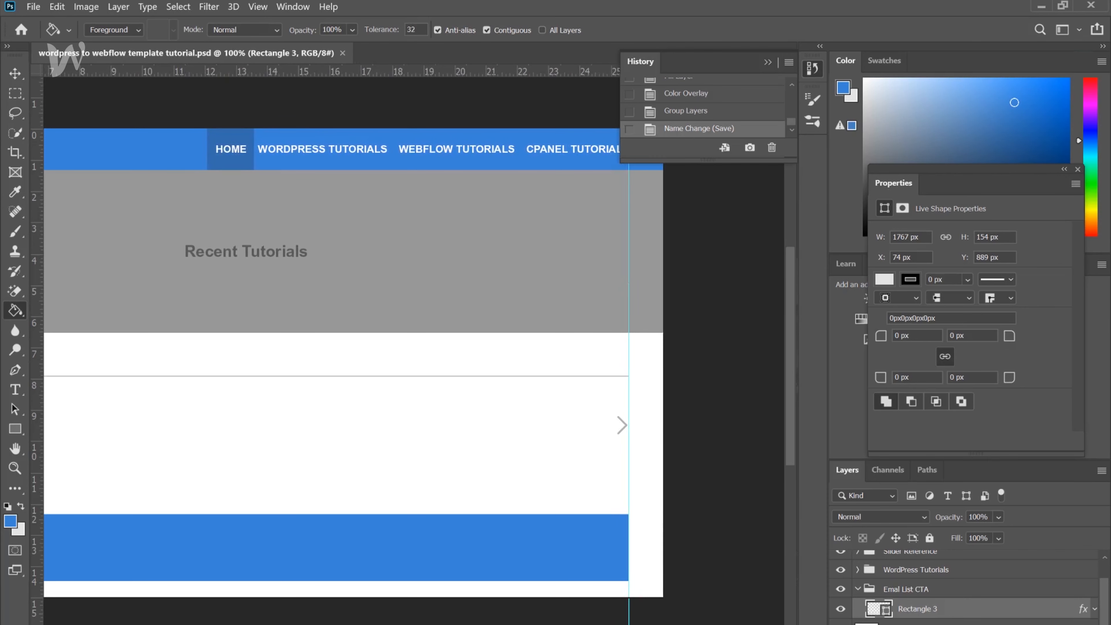
{"action": "scroll", "coordinate": [350, 350], "scroll_direction": "left", "scroll_amount": 2}
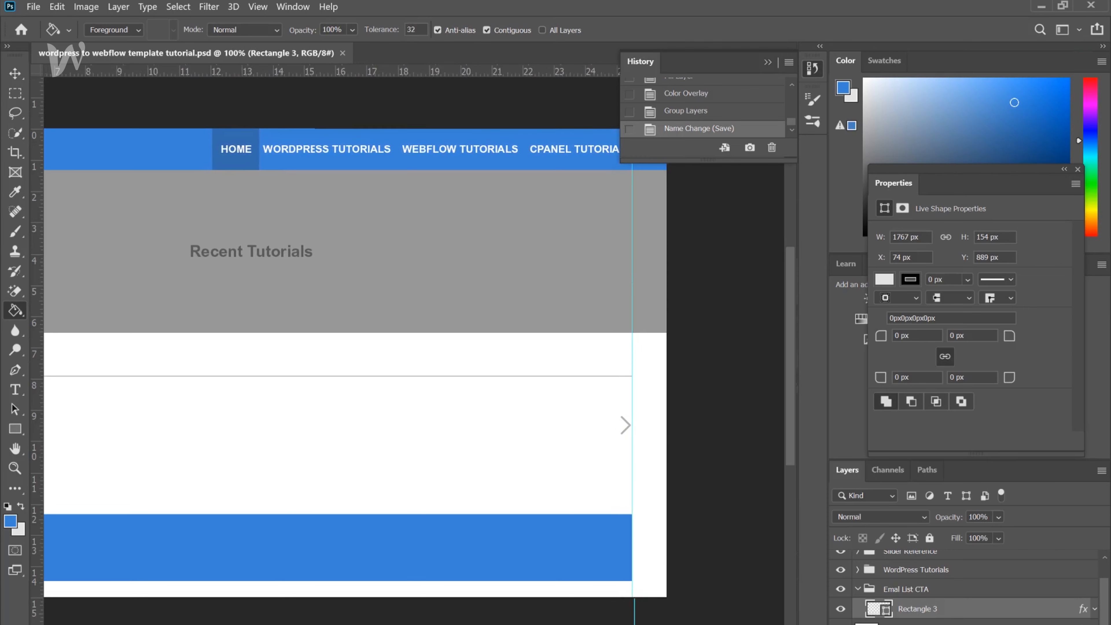
{"action": "scroll", "coordinate": [350, 350], "scroll_direction": "left", "scroll_amount": 3}
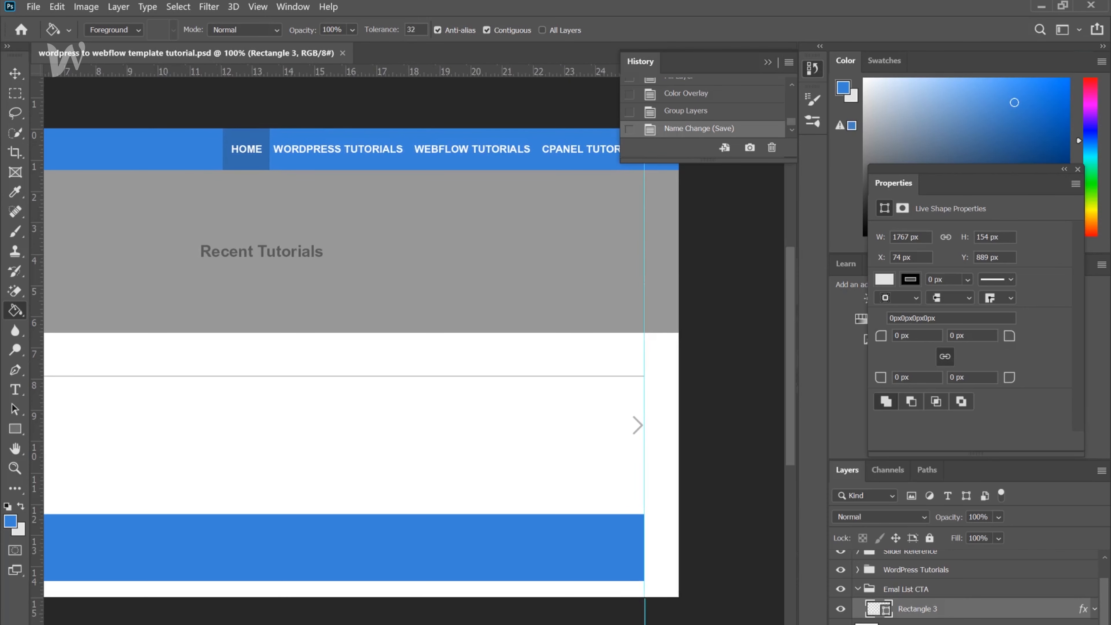
{"action": "scroll", "coordinate": [371, 608], "scroll_direction": "left", "scroll_amount": 15}
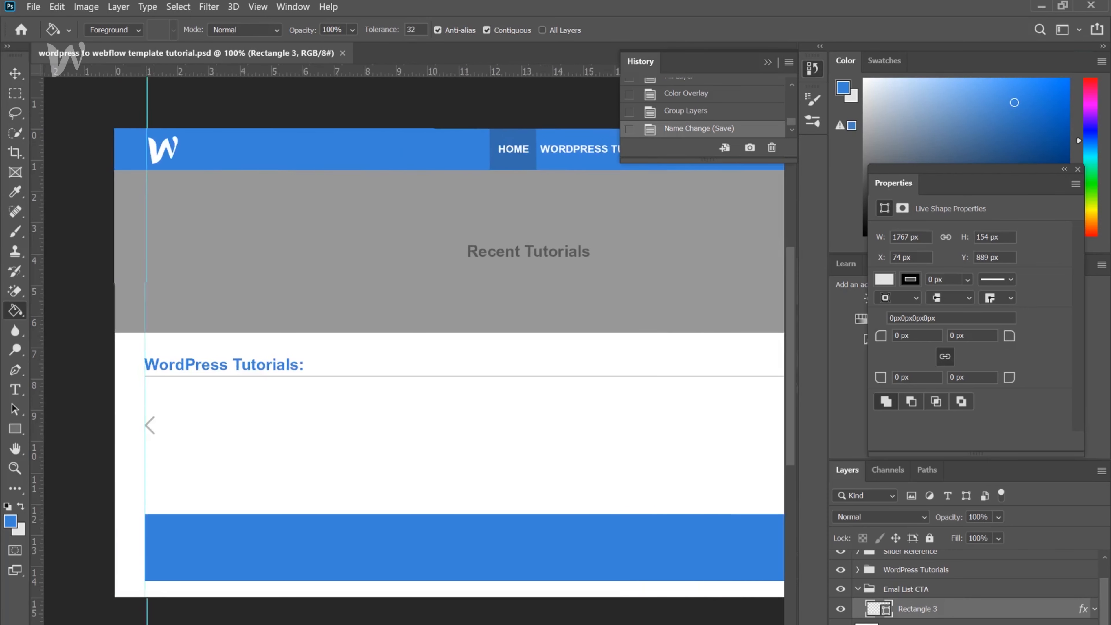
Swap the foreground and background colors and rename the Rectangle 3 layer "Background".
{"action": "left_click", "coordinate": [21, 506]}
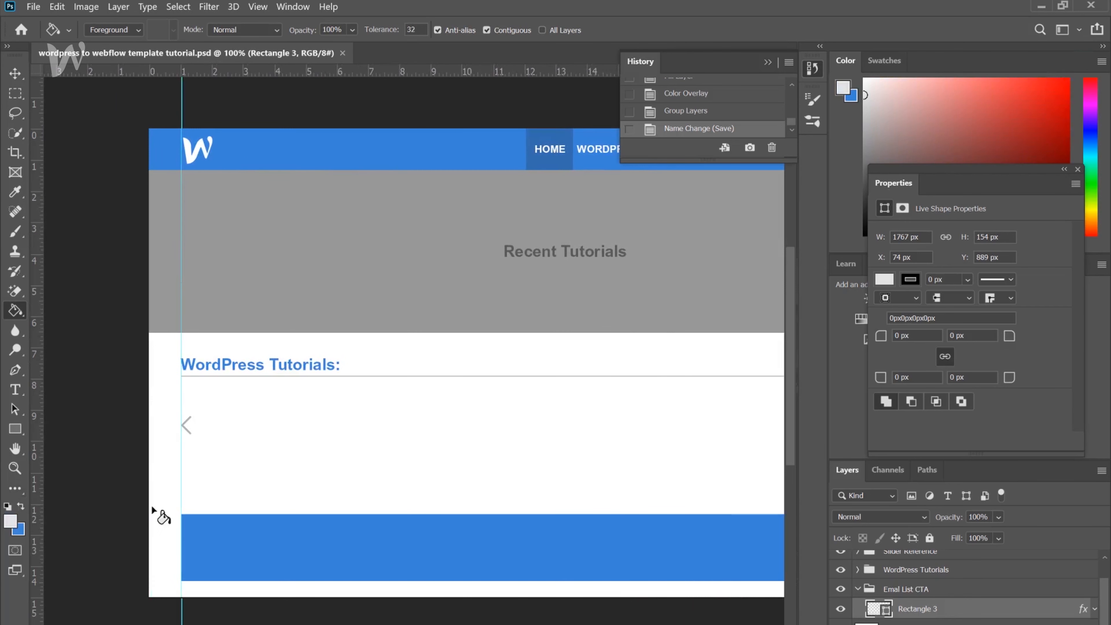
{"action": "double_click", "coordinate": [921, 609]}
{"action": "key", "text": "BackSpace"}
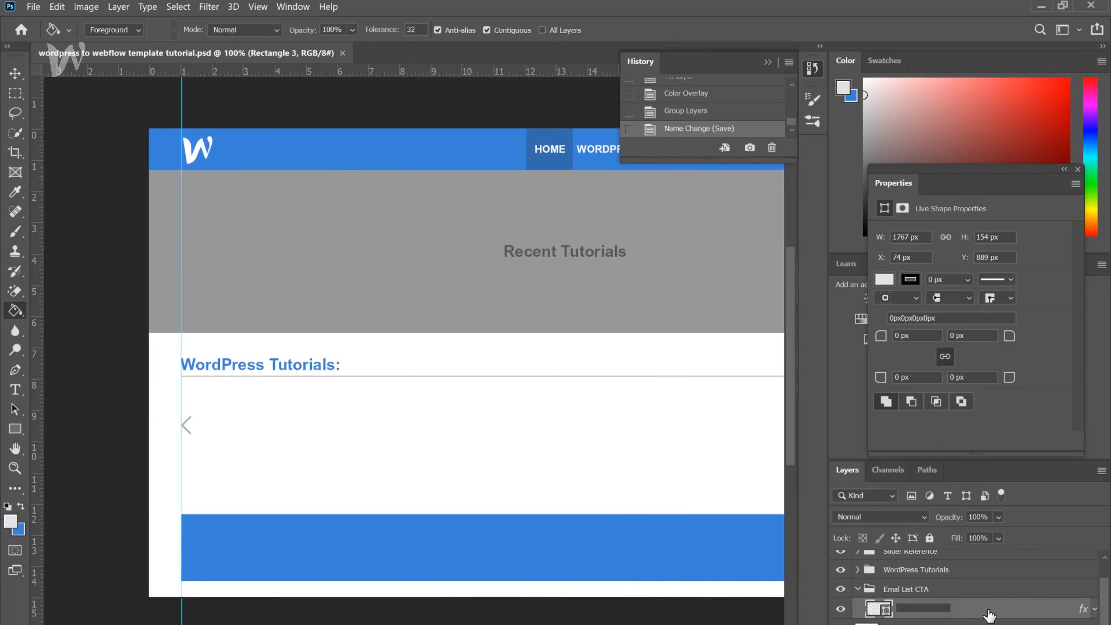
{"action": "type", "text": "Background"}
{"action": "key", "text": "Return"}
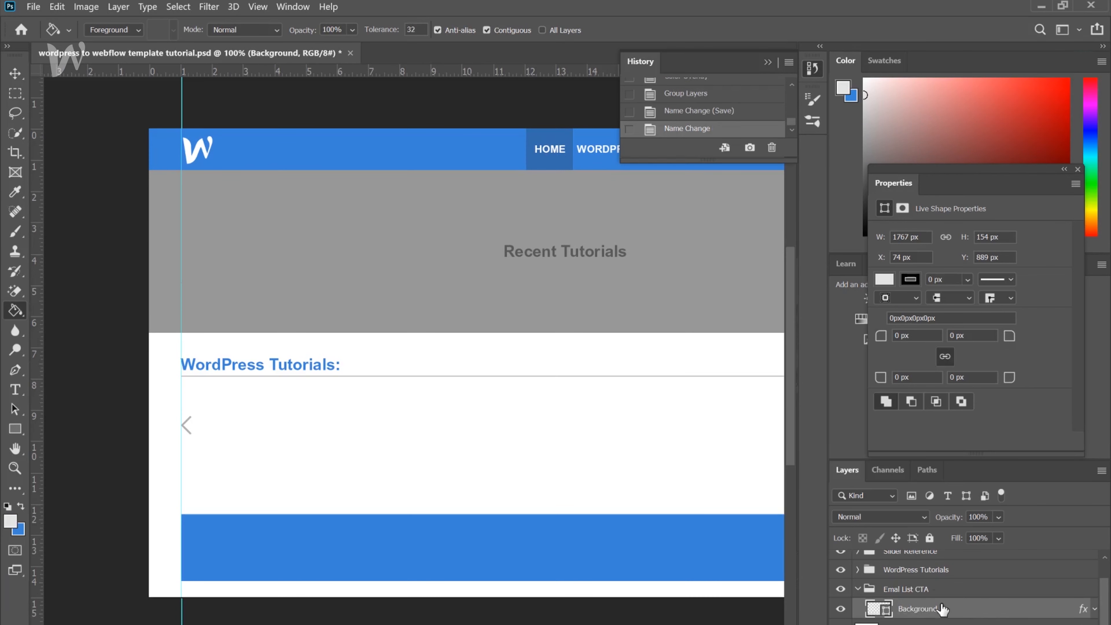
Create a new layer named "CTA Heading" above the Background layer in the Emal List CTA group.
{"action": "key", "text": "ctrl+shift+n"}
{"action": "type", "text": "H"}
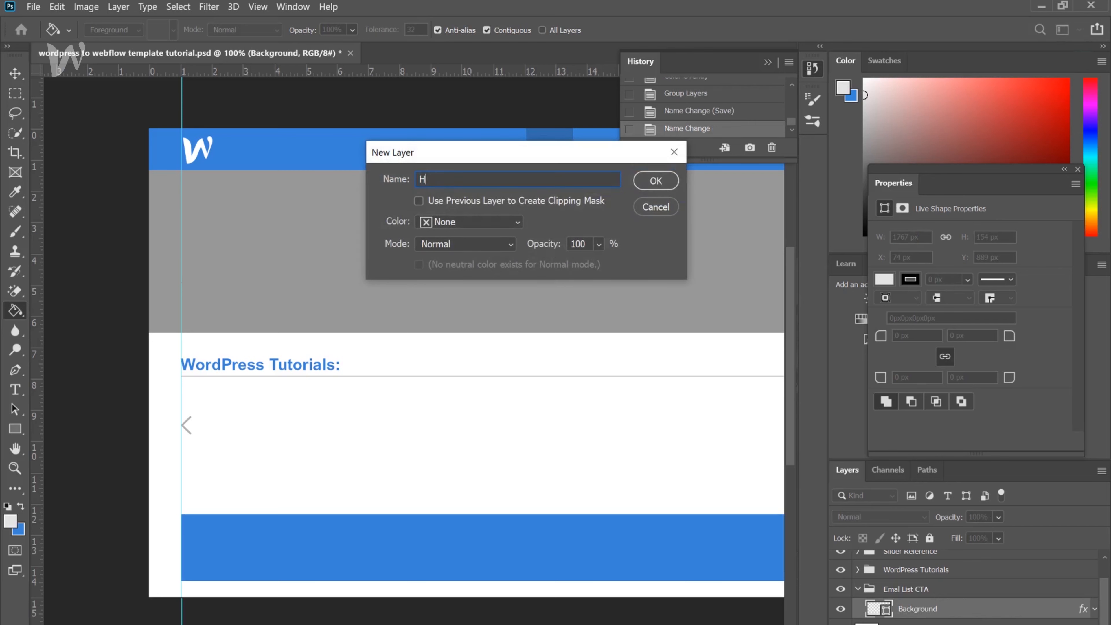
{"action": "type", "text": "ead"}
{"action": "key", "text": "BackSpace"}
{"action": "key", "text": "BackSpace"}
{"action": "type", "text": "ding"}
{"action": "key", "text": "Return"}
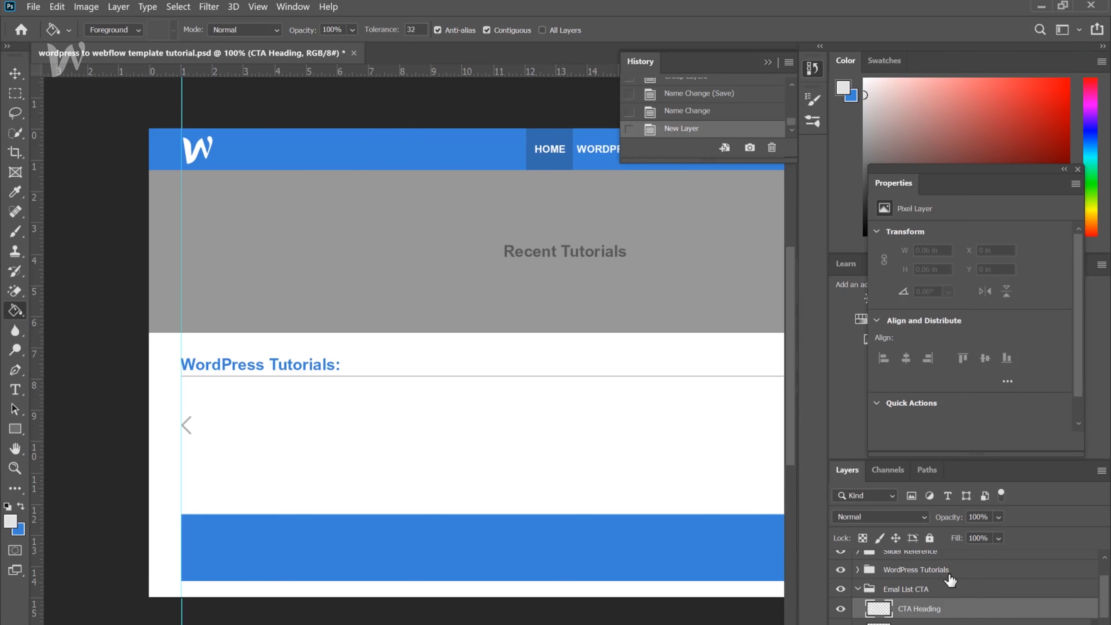
Add the text "Join Our Email List Now!" on the blue bar and set its font size to 33.75 pt.
{"action": "left_click", "coordinate": [16, 389]}
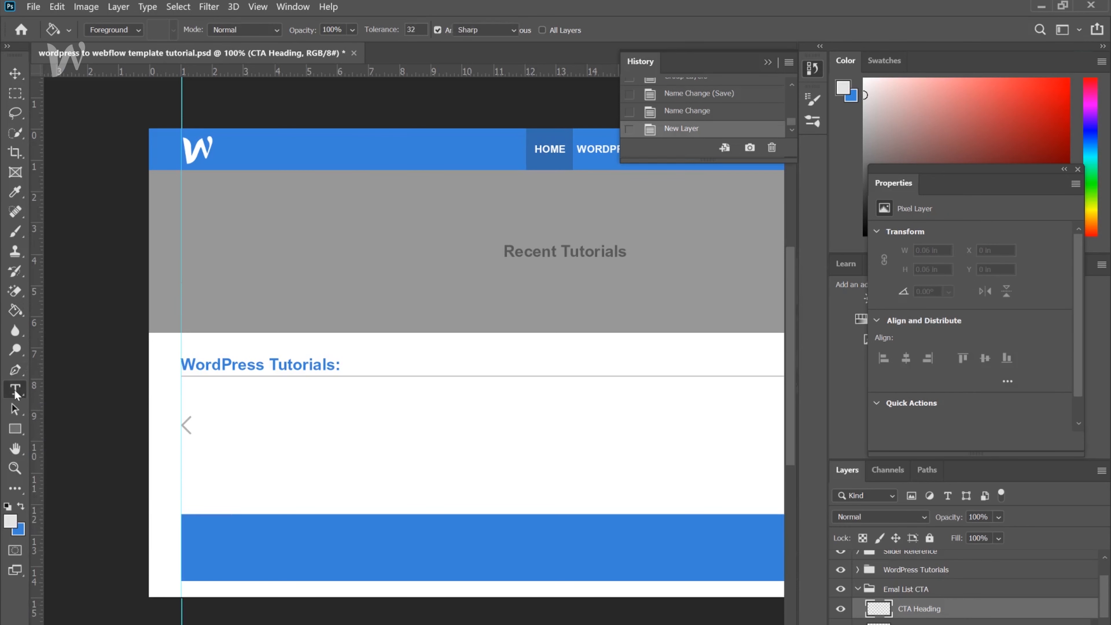
{"action": "left_click", "coordinate": [199, 540]}
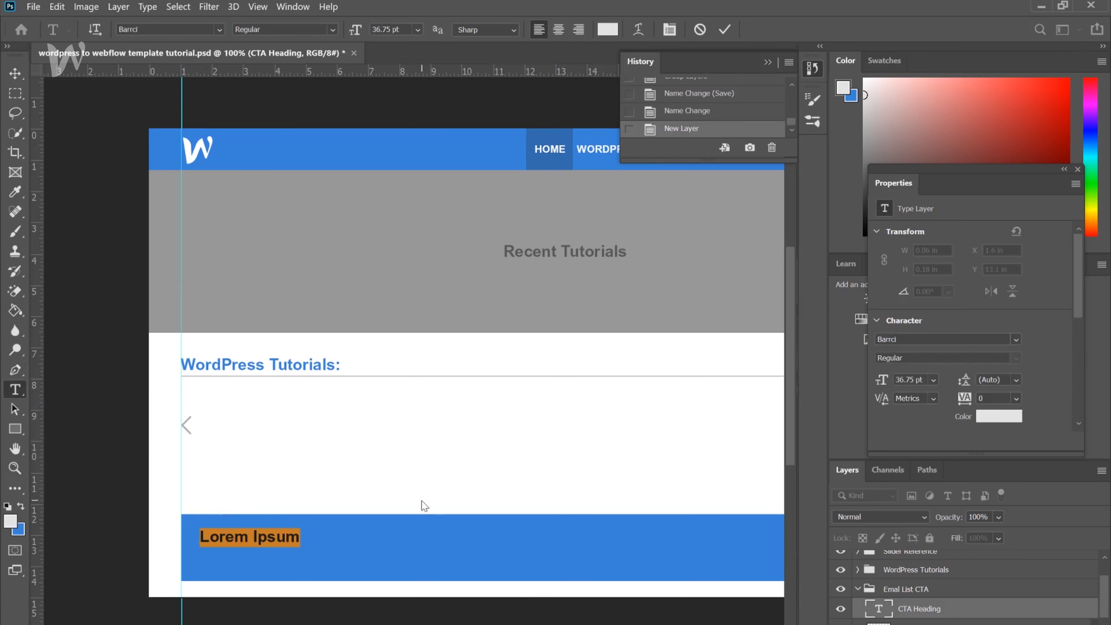
{"action": "type", "text": "Join"}
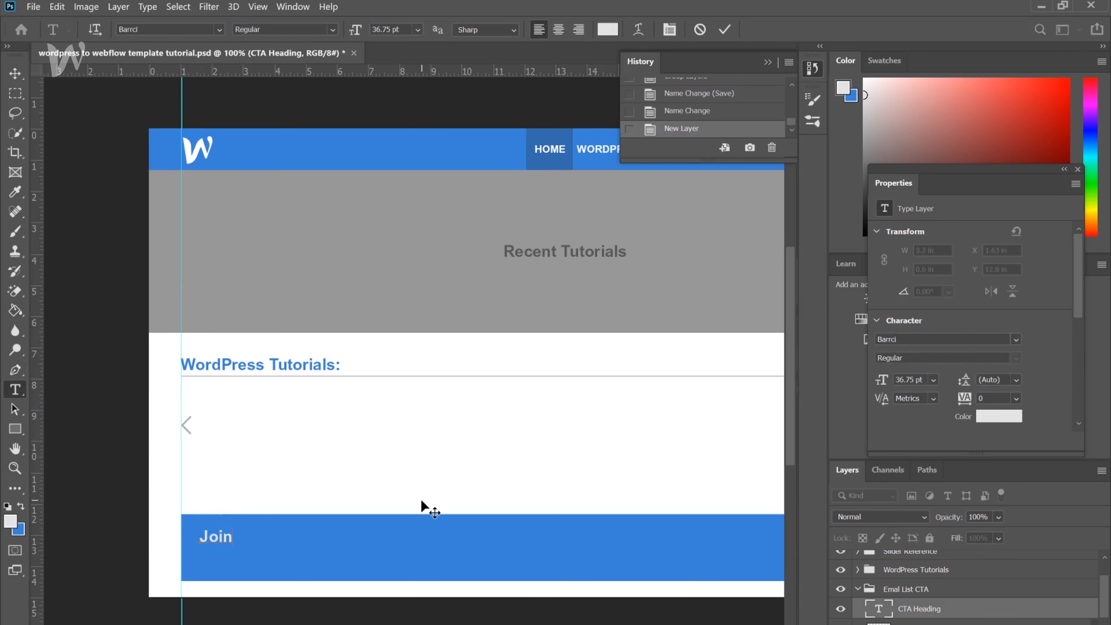
{"action": "type", "text": " Our Email"}
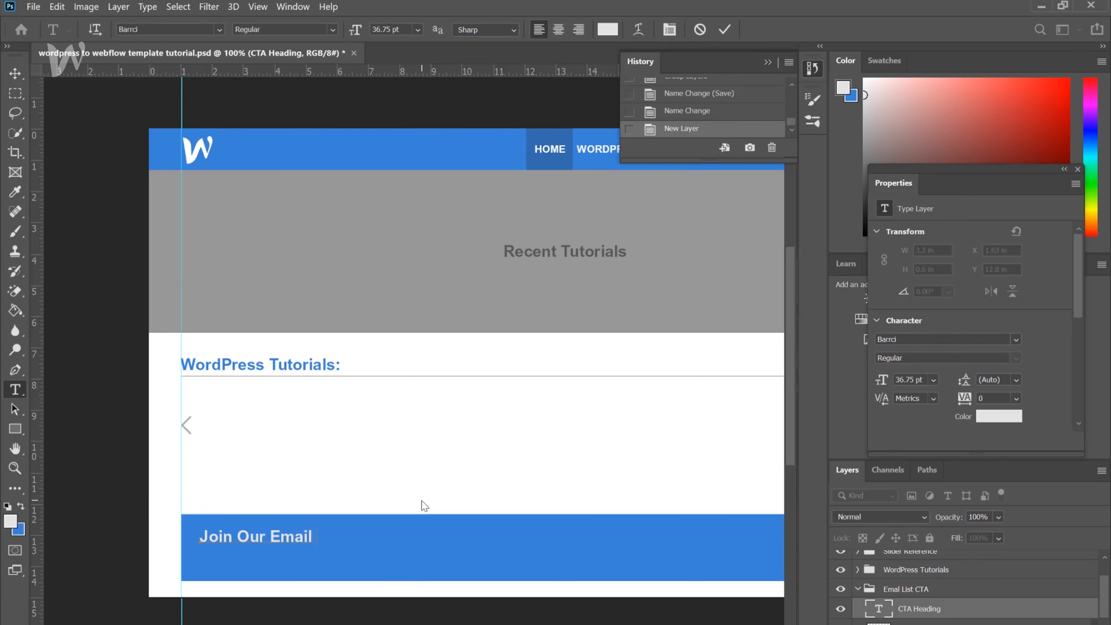
{"action": "type", "text": " List Now!"}
{"action": "key", "text": "ctrl+a"}
{"action": "left_click_drag", "start_coordinate": [355, 34], "coordinate": [354, 36]}
Nudge the heading toward the blue bar's upper-left corner, to X 1.39 in and Y 12.81 in.
{"action": "left_click", "coordinate": [22, 80]}
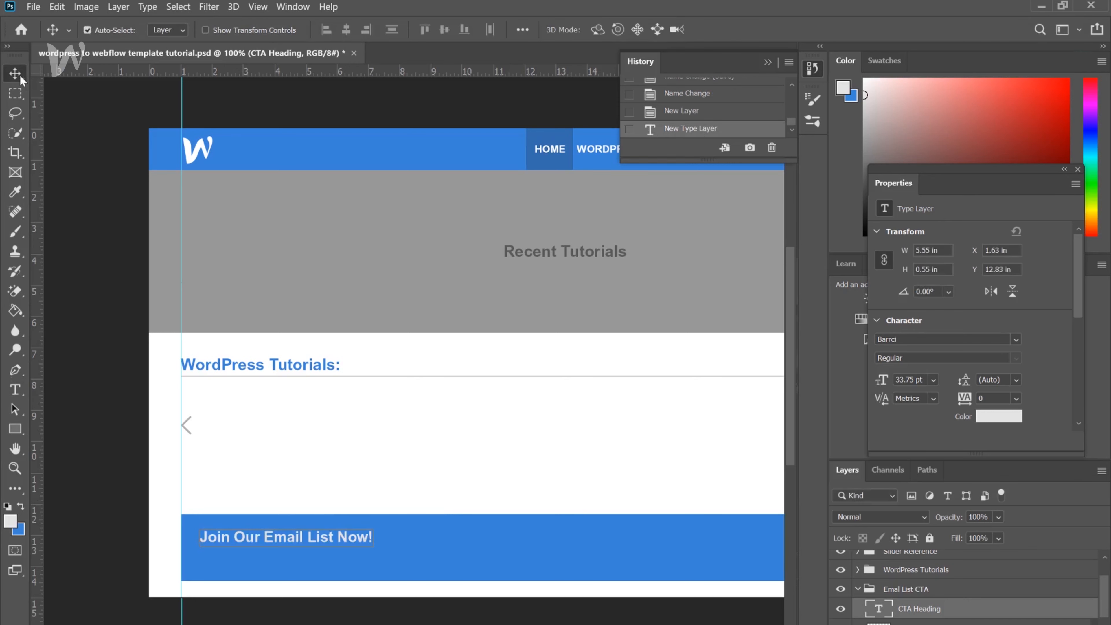
{"action": "key", "text": "shift+Up"}
{"action": "key", "text": "shift+Left"}
{"action": "key", "text": "shift+Left"}
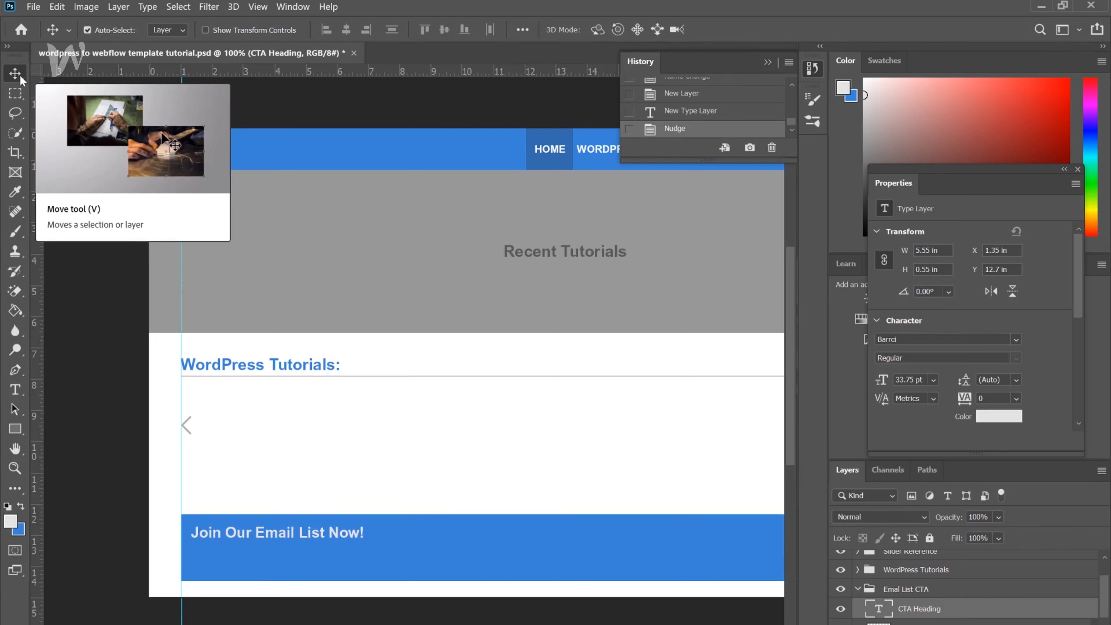
{"action": "key", "text": "Down"}
{"action": "key", "text": "Down"}
{"action": "key", "text": "Down"}
{"action": "key", "text": "Down"}
{"action": "key", "text": "Right"}
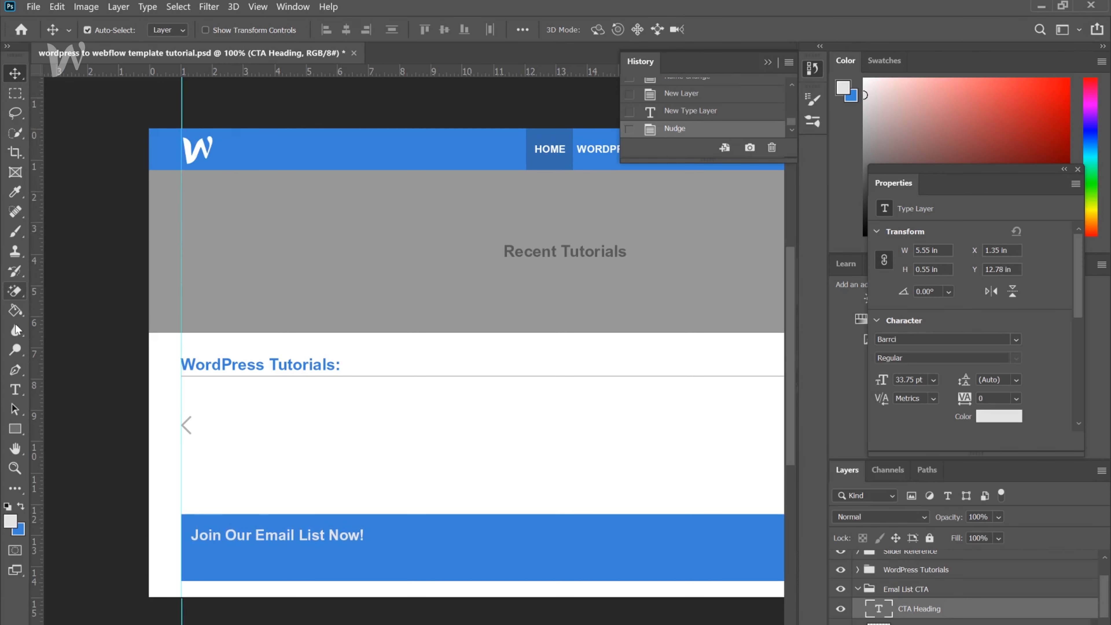
{"action": "key", "text": "Down"}
{"action": "key", "text": "Down"}
{"action": "key", "text": "Right"}
{"action": "key", "text": "Right"}
{"action": "key", "text": "Down"}
{"action": "key", "text": "Down"}
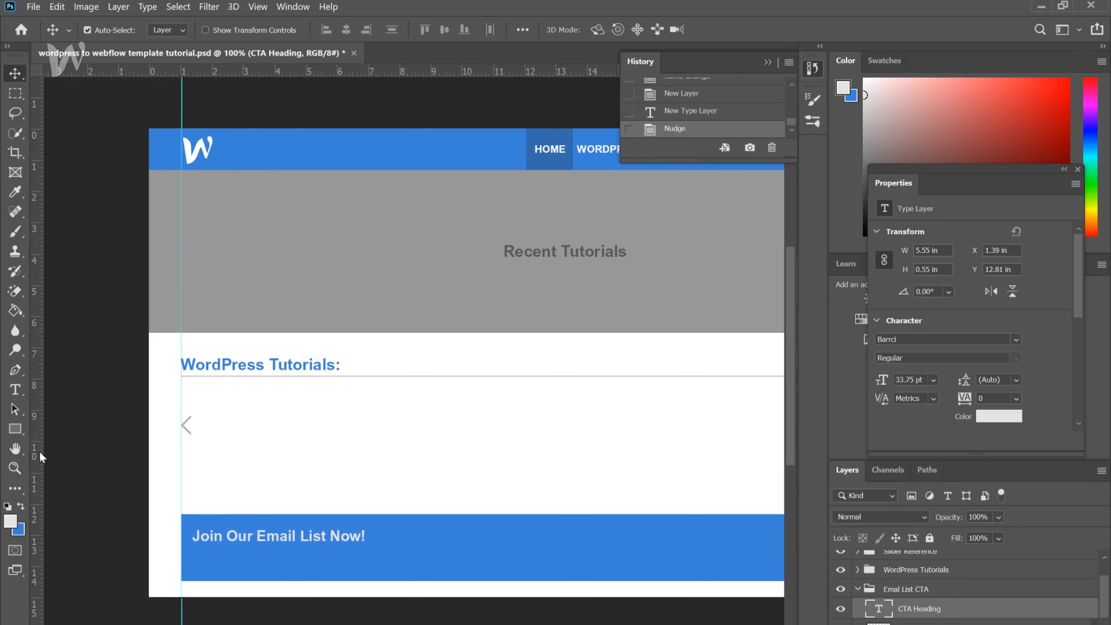
Reduce the heading's font size to 29.75 pt, nudge it up to Y 12.79 in, and save.
{"action": "key", "text": "t"}
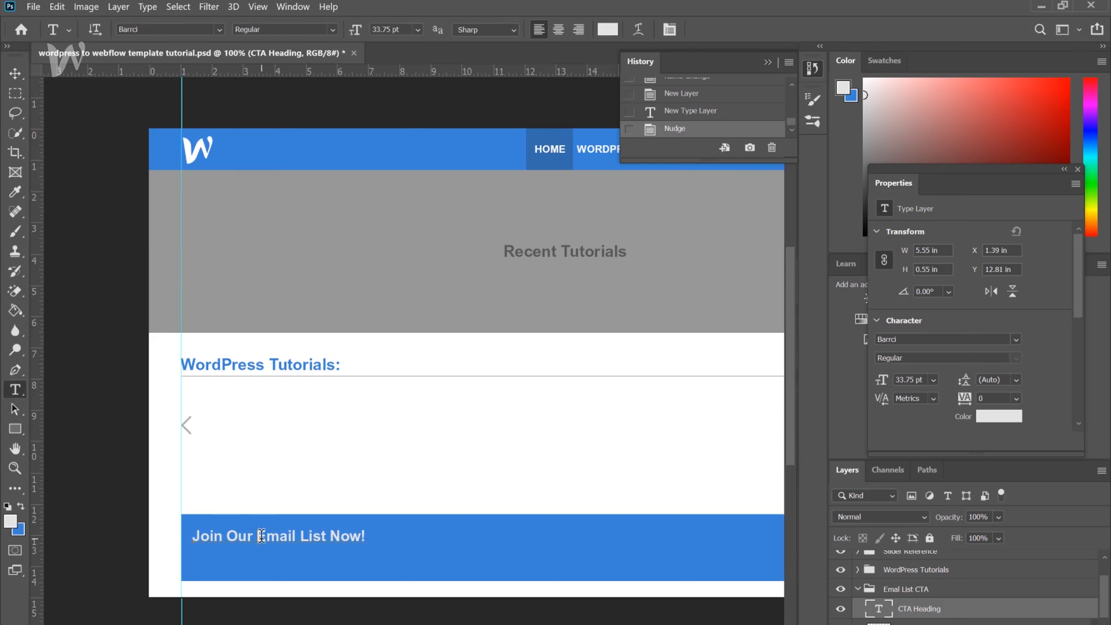
{"action": "key", "text": "Return"}
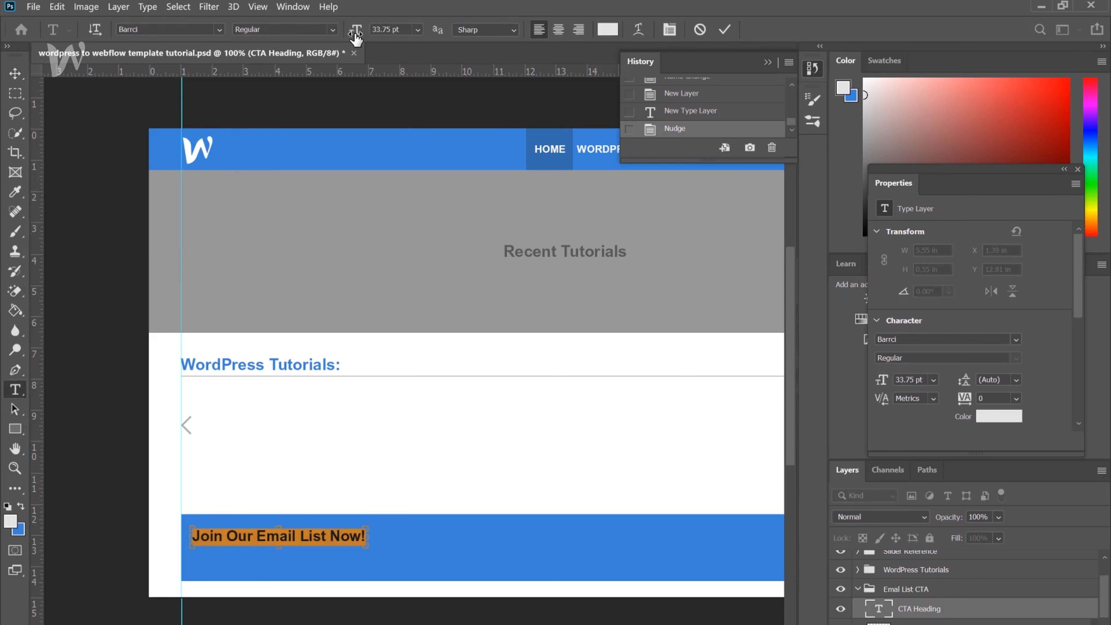
{"action": "left_click_drag", "start_coordinate": [357, 41], "coordinate": [354, 41]}
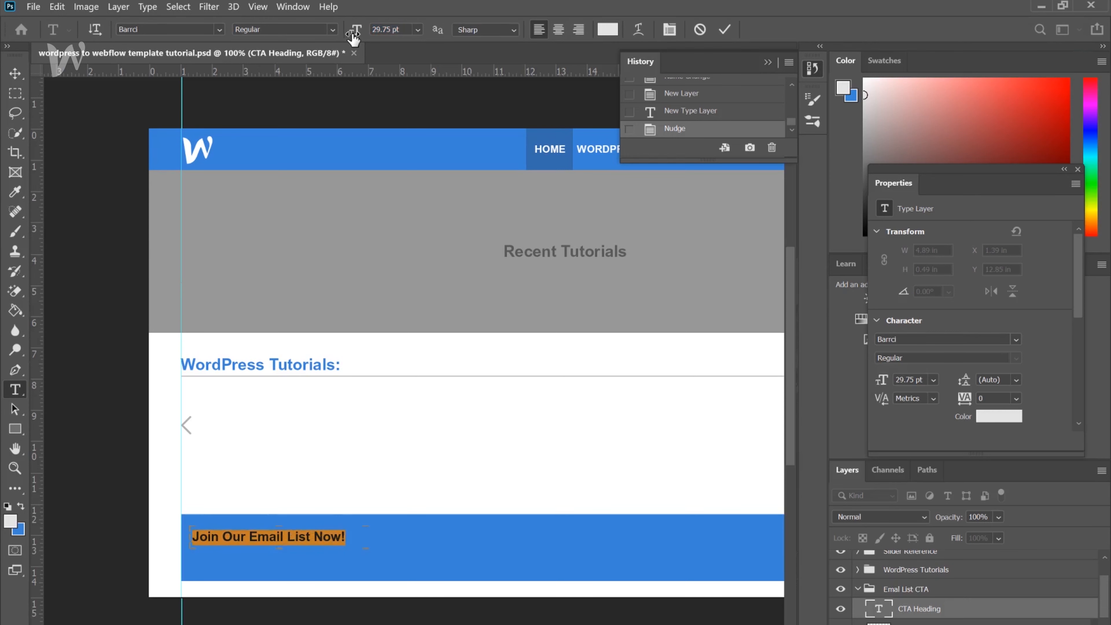
{"action": "left_click", "coordinate": [11, 75]}
{"action": "key", "text": "Up"}
{"action": "key", "text": "Up"}
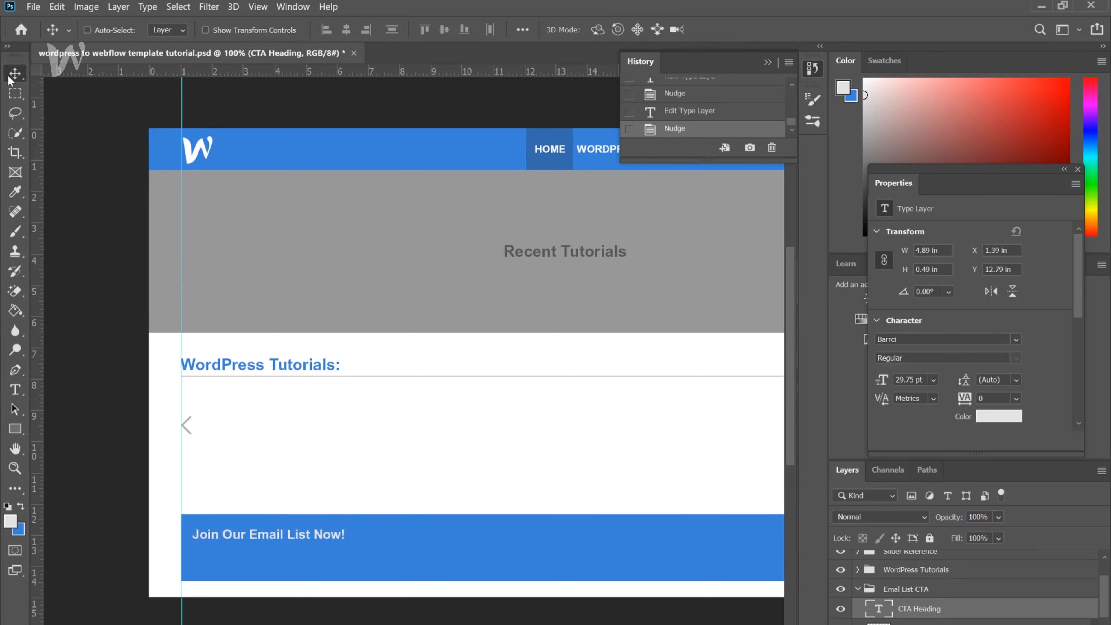
{"action": "key", "text": "ctrl+s"}
Create a layer named "Input field" and draw a rounded rectangle about 466 by 35 px below the heading.
{"action": "left_click", "coordinate": [23, 431]}
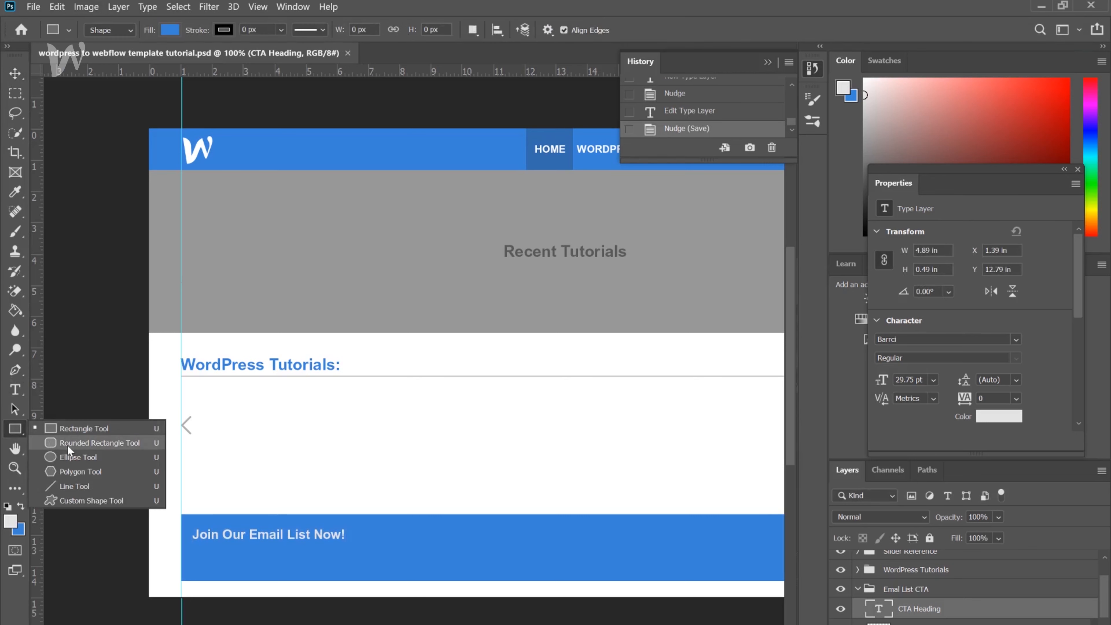
{"action": "left_click", "coordinate": [68, 443]}
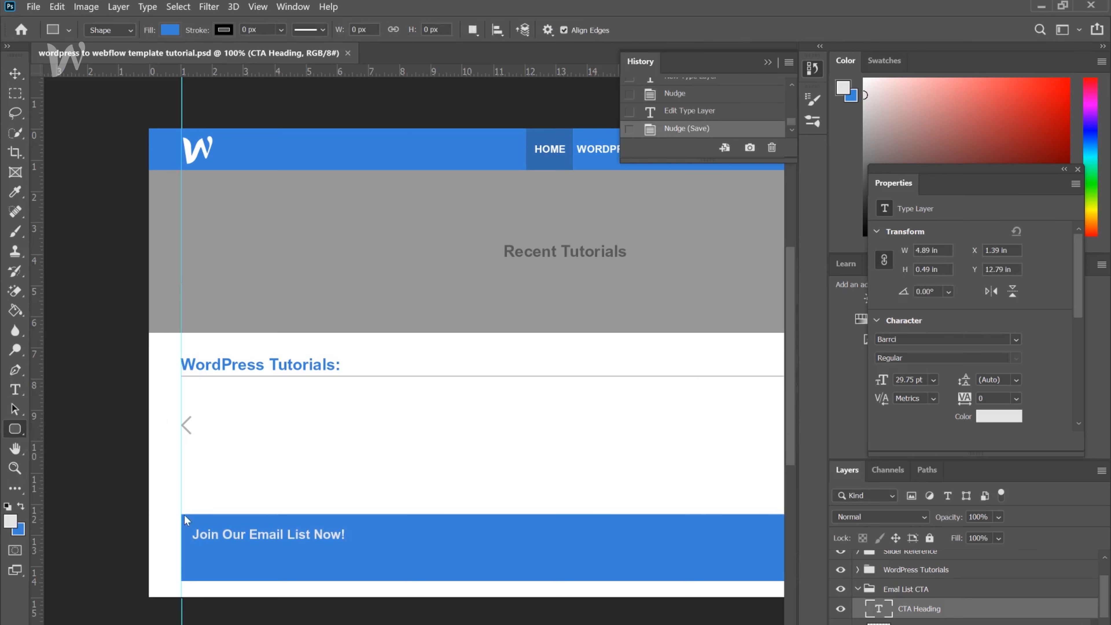
{"action": "key", "text": "ctrl+shift+n"}
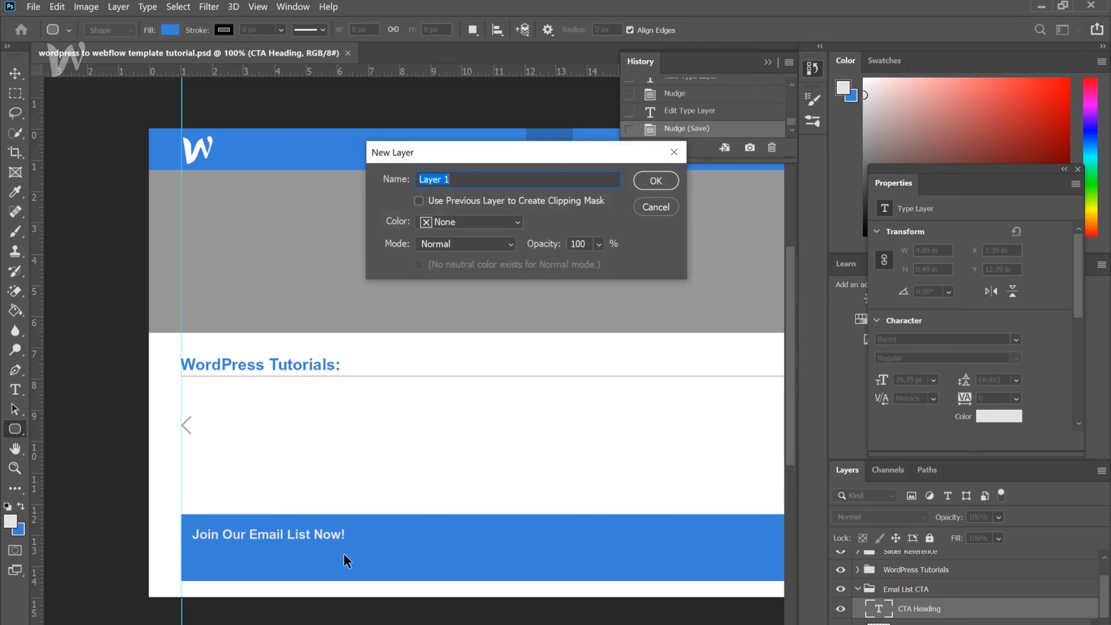
{"action": "type", "text": "Input field"}
{"action": "key", "text": "Return"}
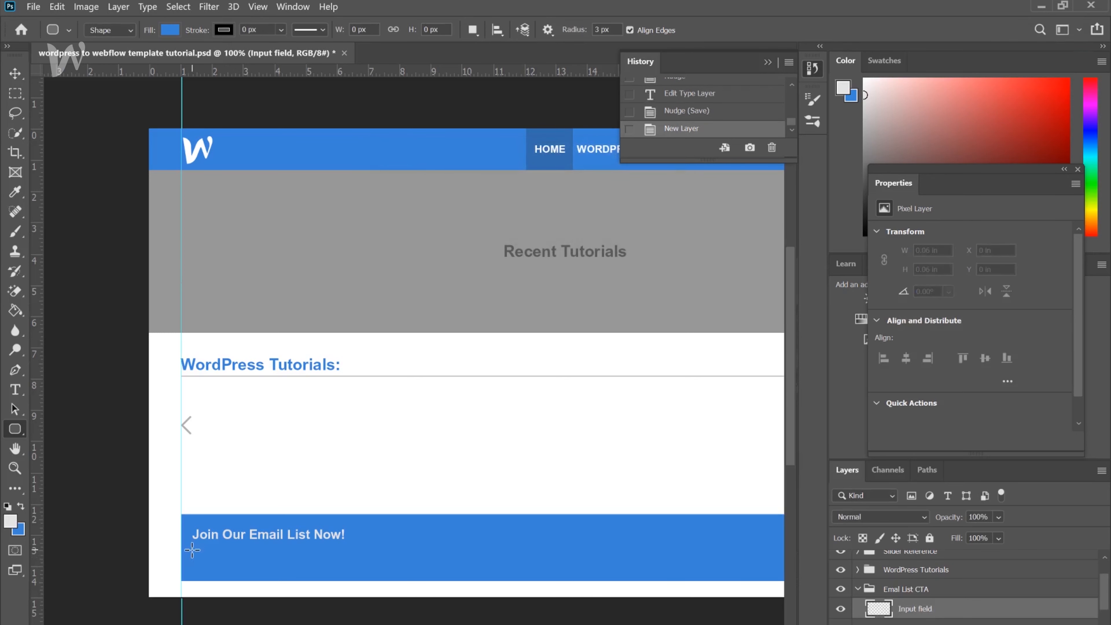
{"action": "left_click_drag", "start_coordinate": [193, 551], "coordinate": [395, 565]}
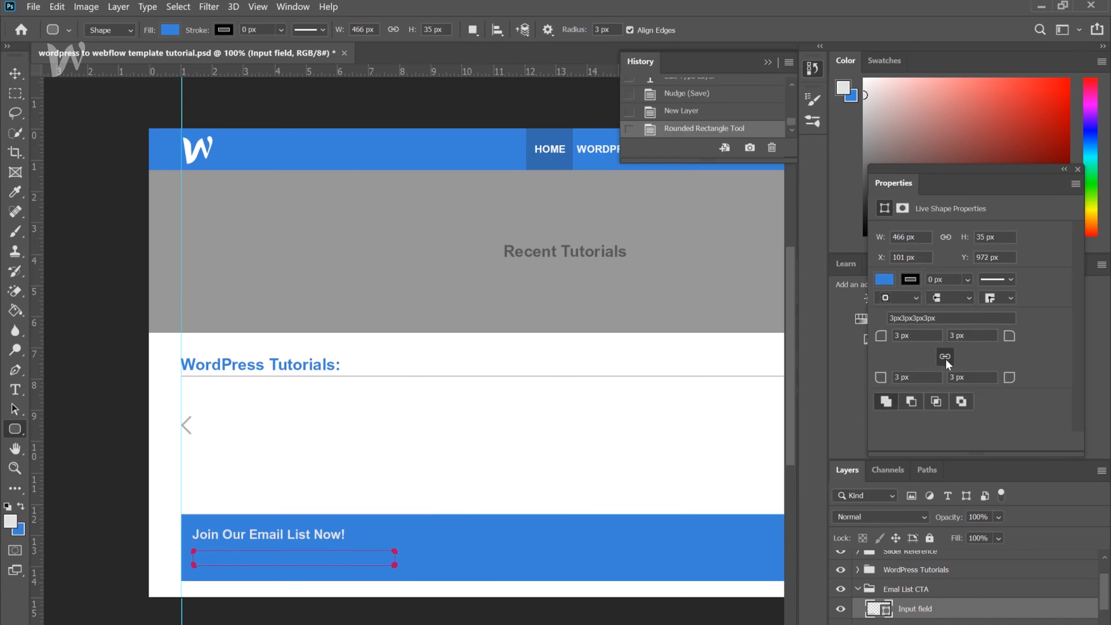
Unlink the rounded rectangle's corner radii and enter 20 px for both left corners.
{"action": "left_click", "coordinate": [947, 357]}
{"action": "double_click", "coordinate": [898, 336]}
{"action": "type", "text": "20px"}
{"action": "left_click", "coordinate": [902, 377]}
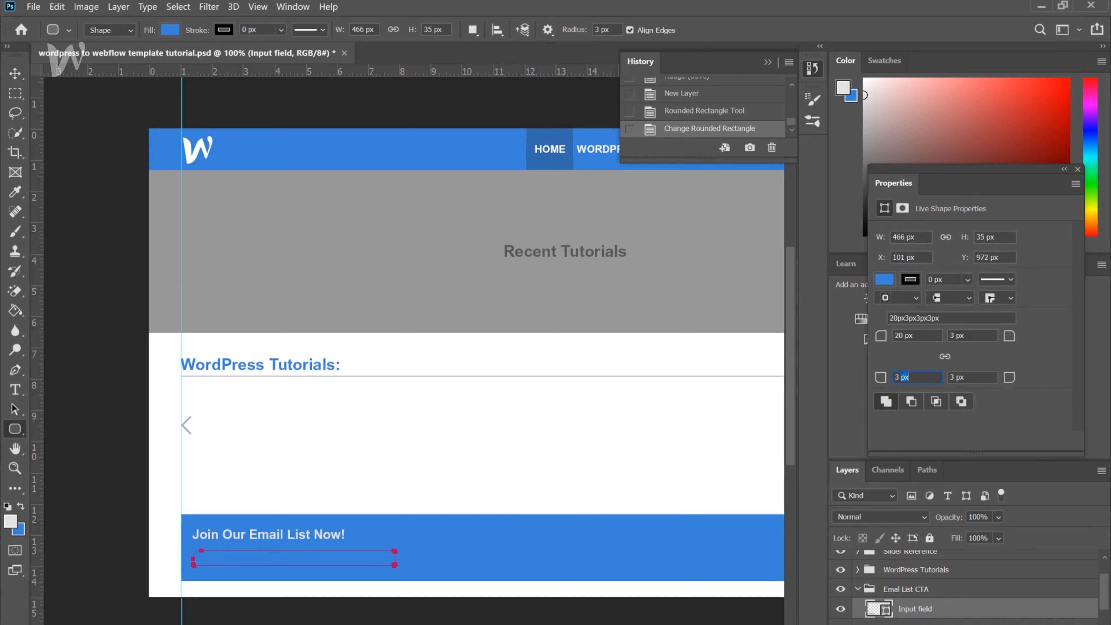
{"action": "type", "text": "20px"}
{"action": "key", "text": "Return"}
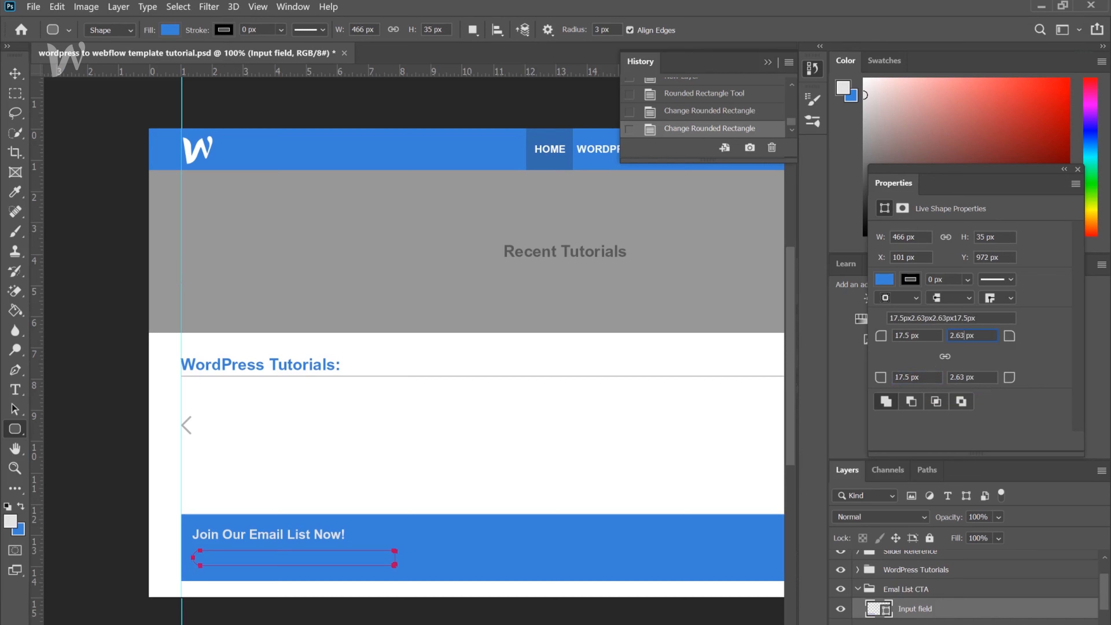
Set both right corner radii of the input field's rounded rectangle to 0 px.
{"action": "double_click", "coordinate": [963, 336]}
{"action": "key", "text": "BackSpace"}
{"action": "key", "text": "Return"}
{"action": "double_click", "coordinate": [962, 378]}
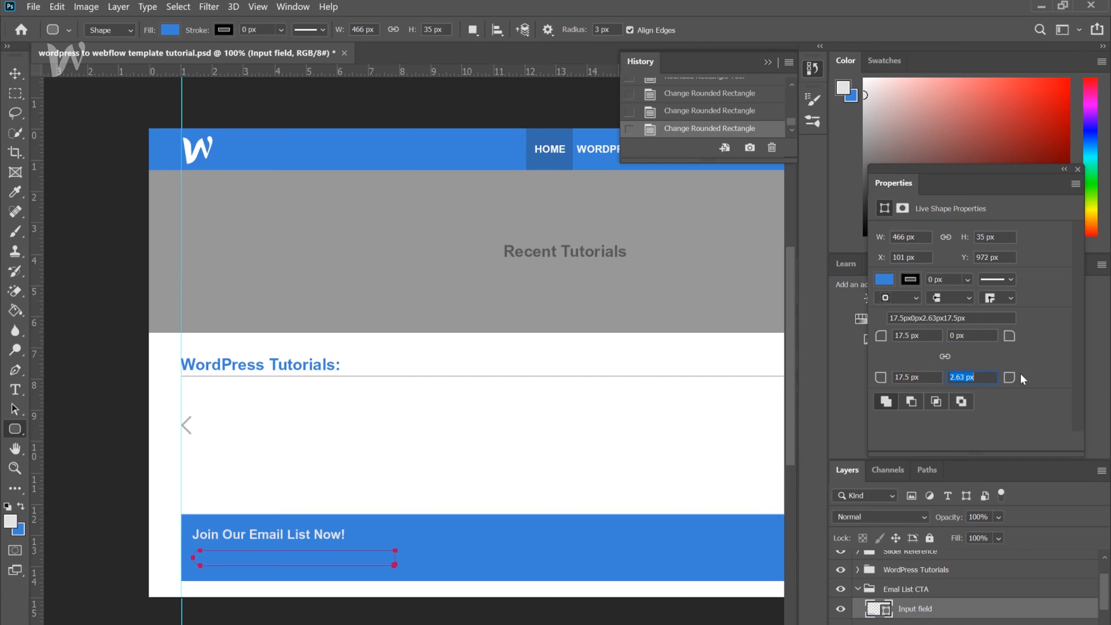
{"action": "type", "text": "0"}
{"action": "key", "text": "Return"}
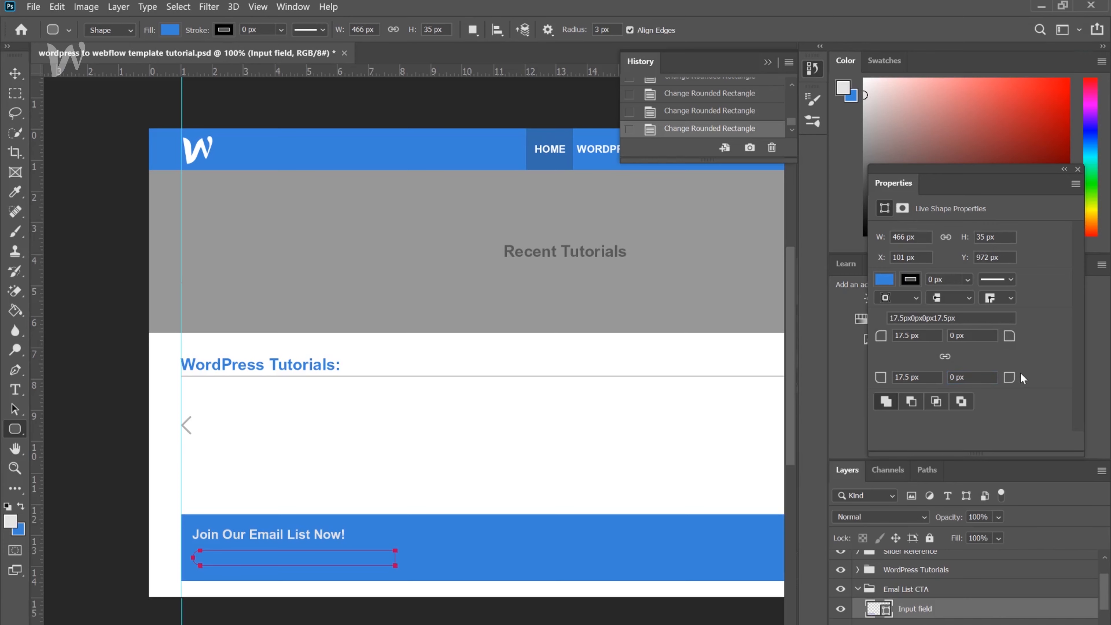
Add a white (ffffff) Color Overlay to the Input field layer.
{"action": "double_click", "coordinate": [982, 617]}
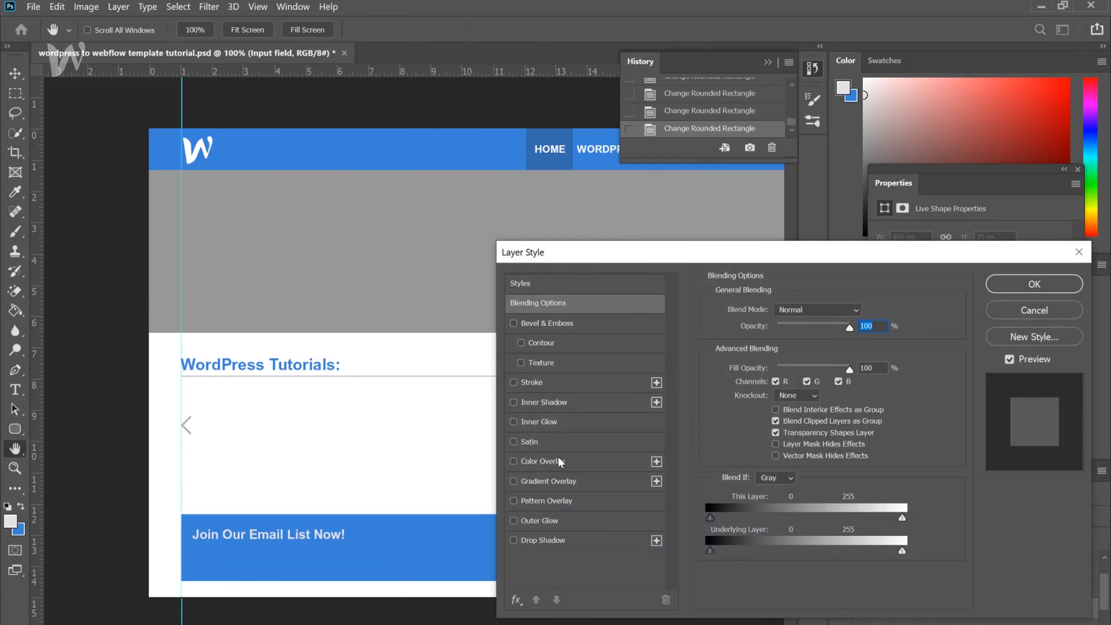
{"action": "left_click", "coordinate": [557, 465]}
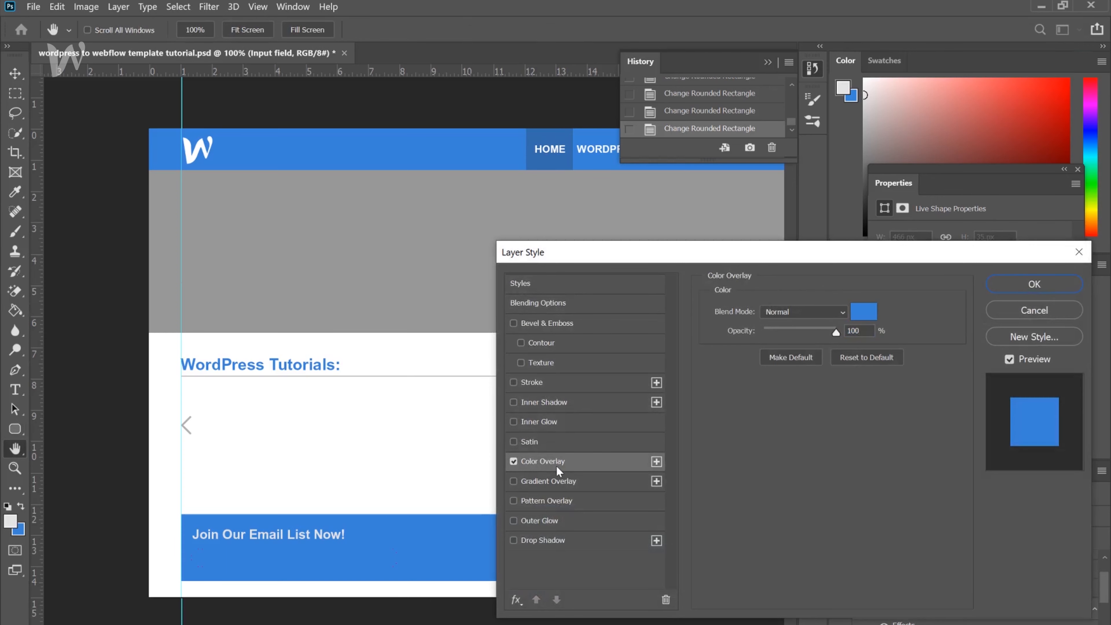
{"action": "left_click", "coordinate": [864, 311]}
{"action": "left_click_drag", "start_coordinate": [757, 356], "coordinate": [655, 182]}
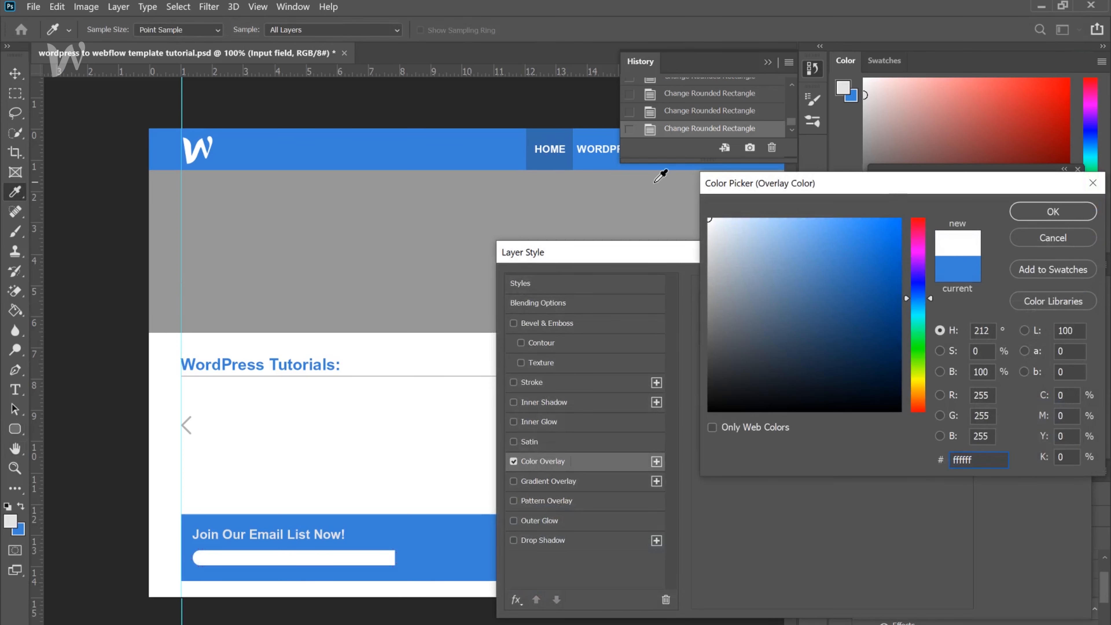
{"action": "key", "text": "Return"}
{"action": "key", "text": "Return"}
Stretch the input field shape downward to about 40.5 px high and save the document.
{"action": "key", "text": "ctrl+plus"}
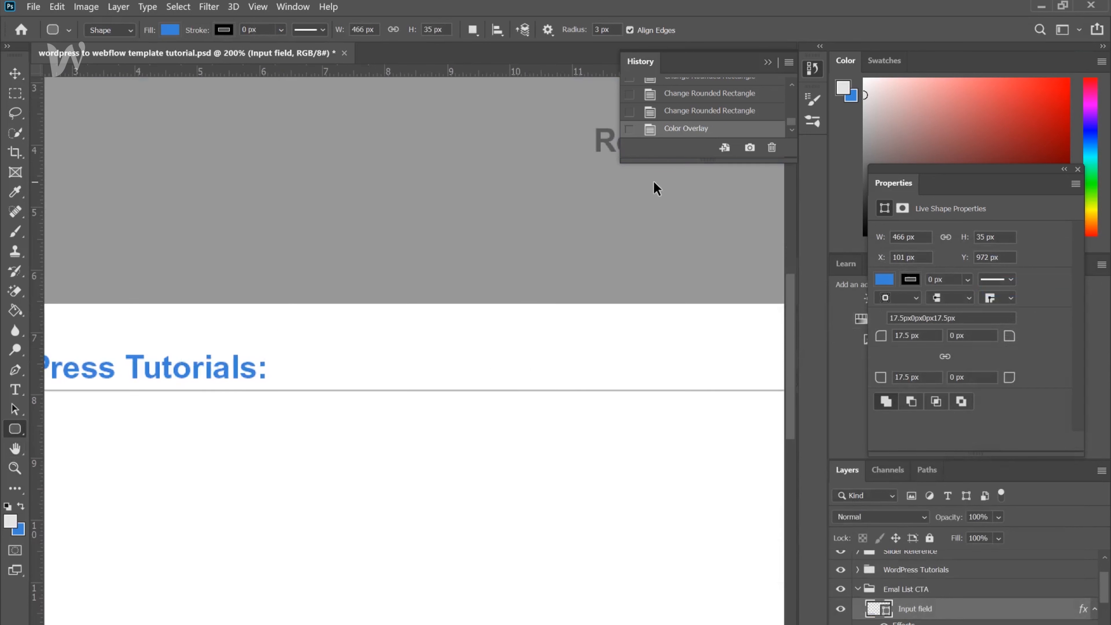
{"action": "left_click_drag", "start_coordinate": [791, 322], "coordinate": [790, 378]}
{"action": "left_click_drag", "start_coordinate": [414, 624], "coordinate": [320, 624]}
{"action": "left_click", "coordinate": [18, 73]}
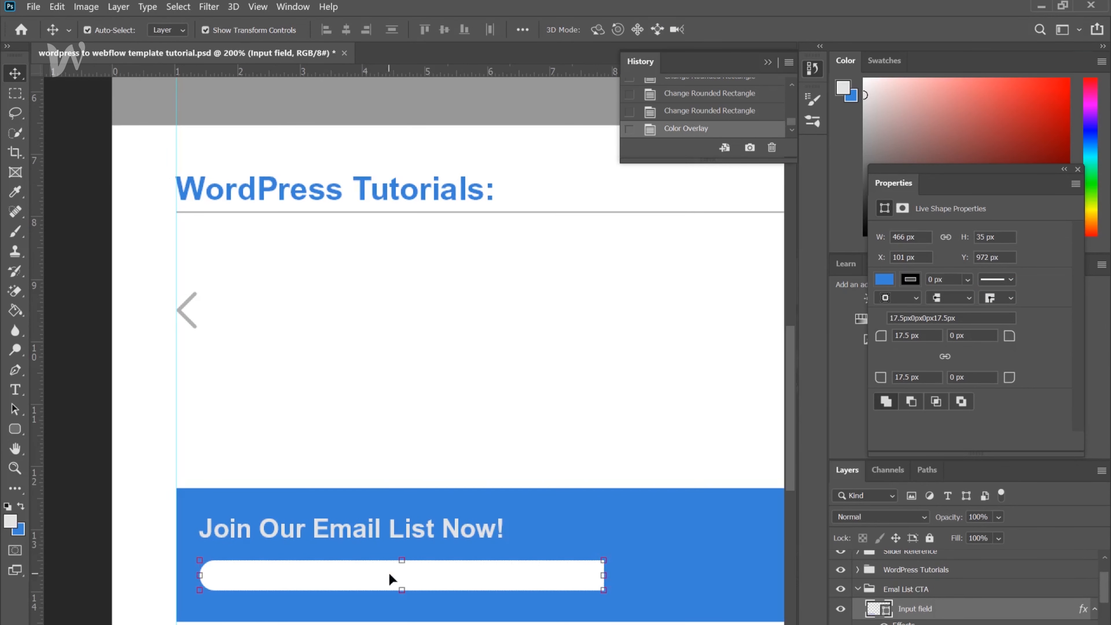
{"action": "left_click_drag", "start_coordinate": [402, 590], "coordinate": [401, 596]}
{"action": "key", "text": "Return"}
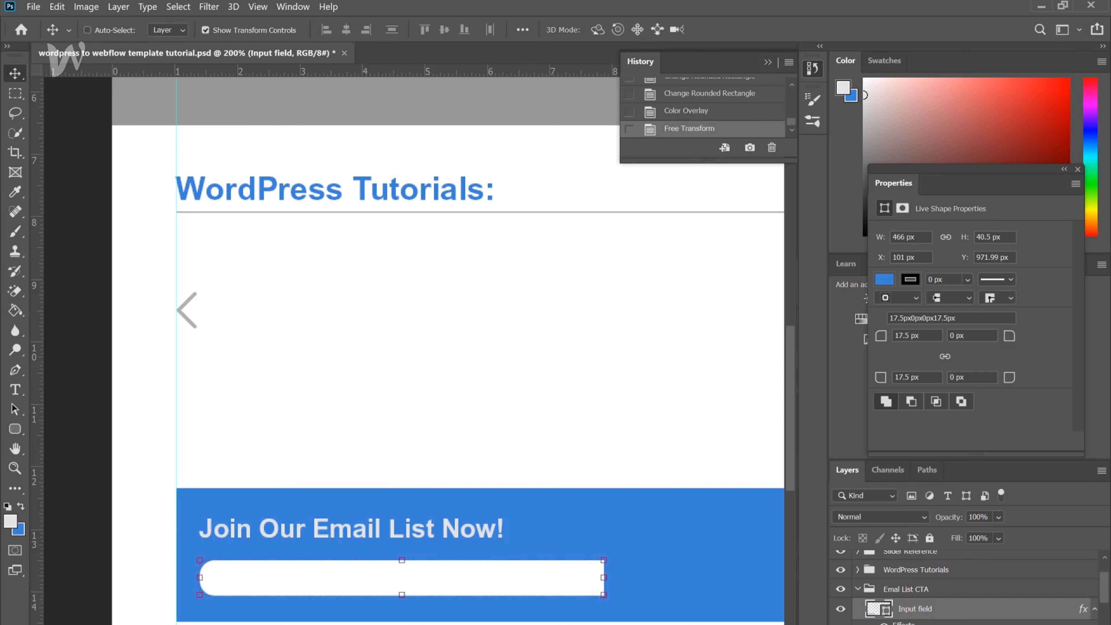
{"action": "key", "text": "ctrl+s"}
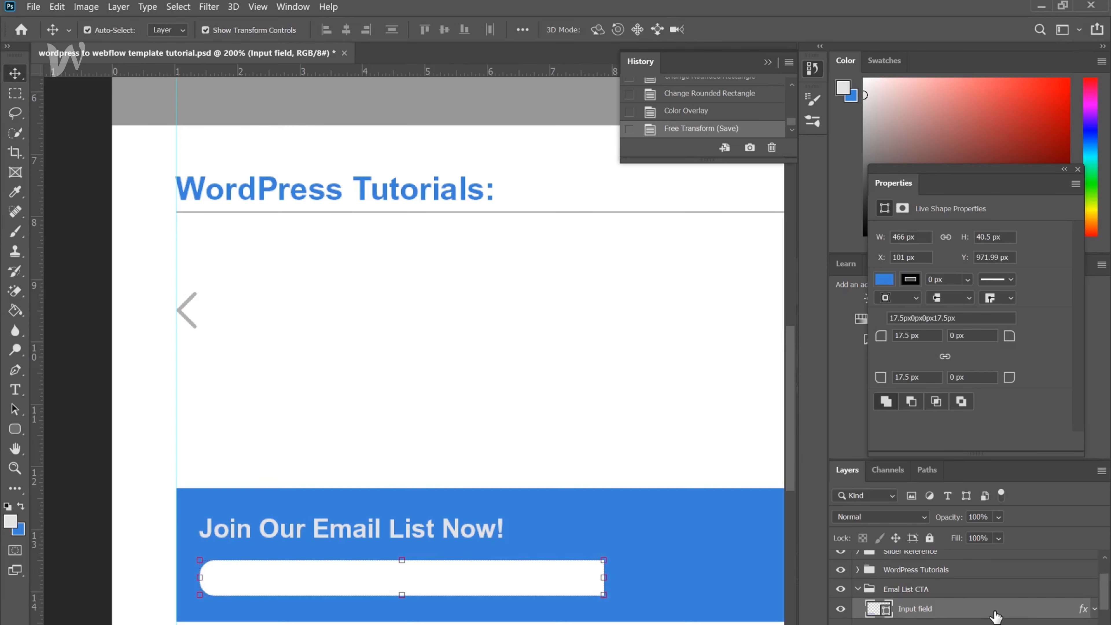
Set the Input field layer's Color Overlay to the call-to-action bar's blue, 3a83d7.
{"action": "double_click", "coordinate": [980, 609]}
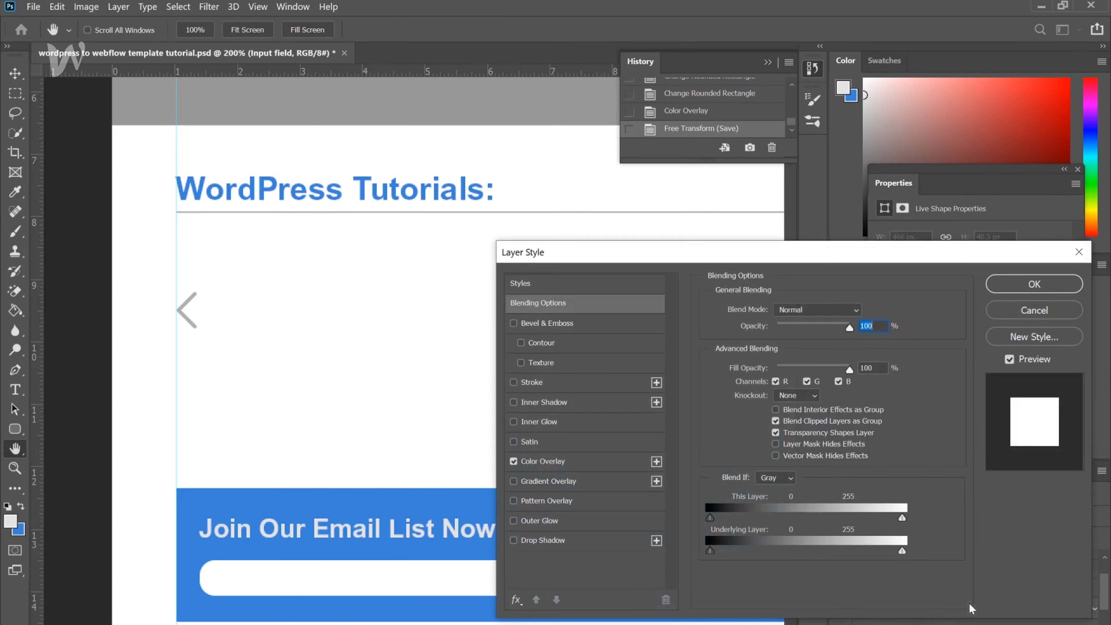
{"action": "left_click", "coordinate": [561, 462]}
{"action": "left_click", "coordinate": [865, 311]}
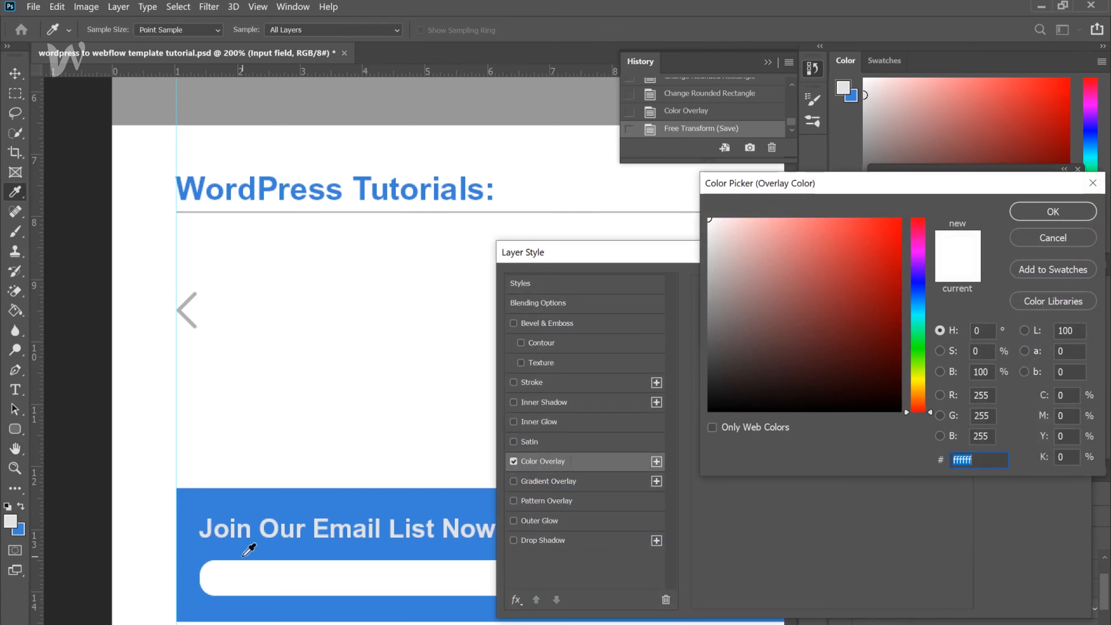
{"action": "left_click", "coordinate": [189, 552]}
{"action": "key", "text": "Return"}
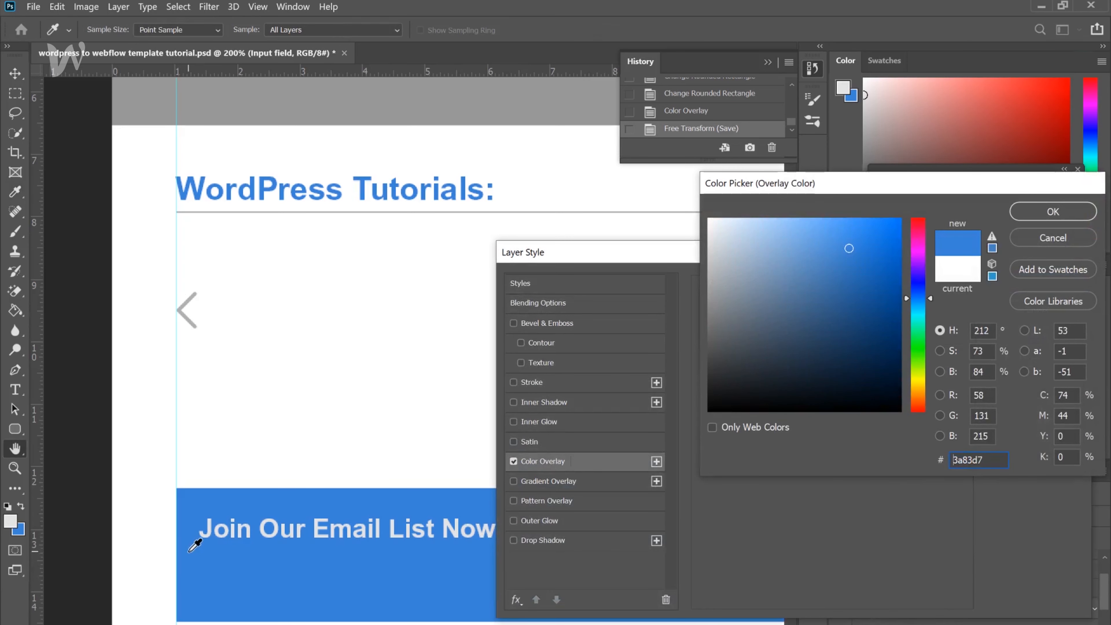
Add a Stroke effect to the Input field layer with the Color fill type and white (ffffff).
{"action": "left_click", "coordinate": [513, 386]}
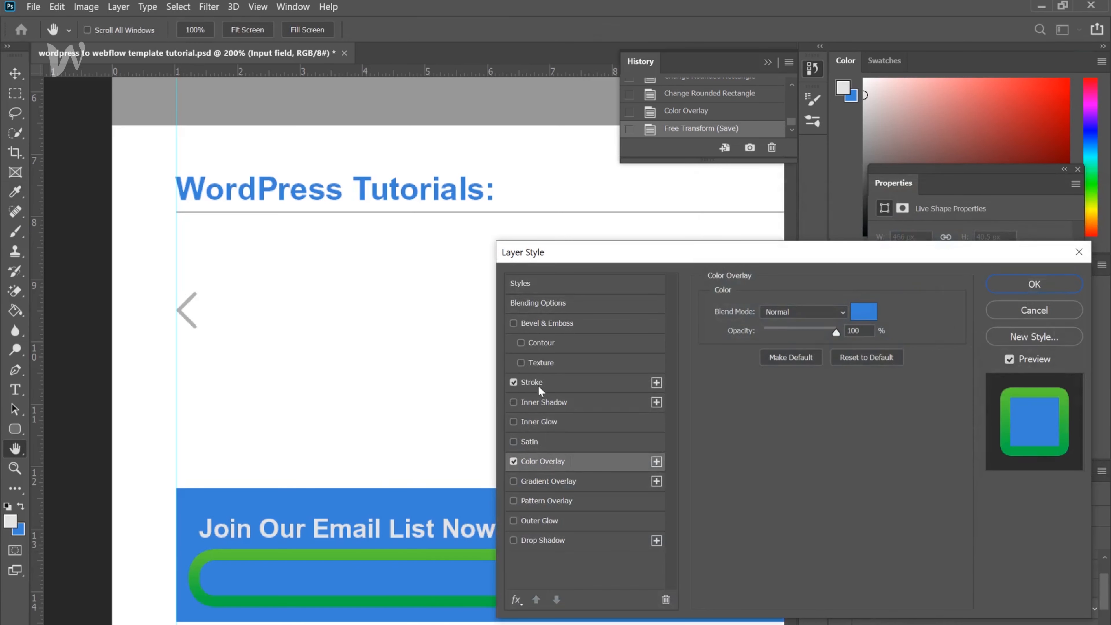
{"action": "left_click", "coordinate": [543, 384]}
{"action": "left_click", "coordinate": [769, 422]}
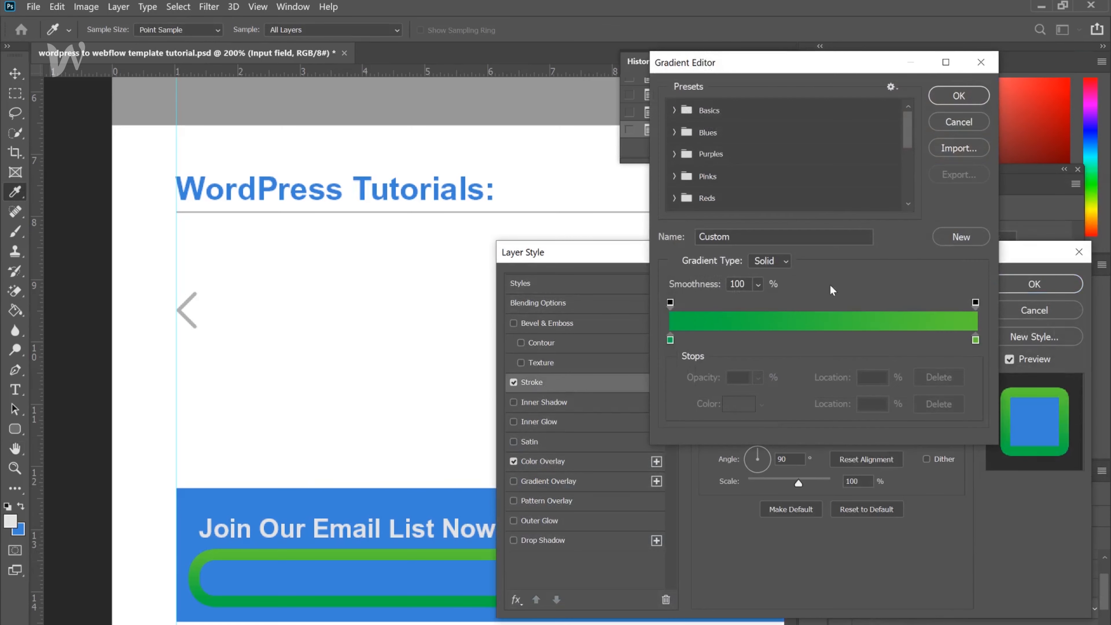
{"action": "left_click", "coordinate": [955, 94]}
{"action": "left_click", "coordinate": [787, 399]}
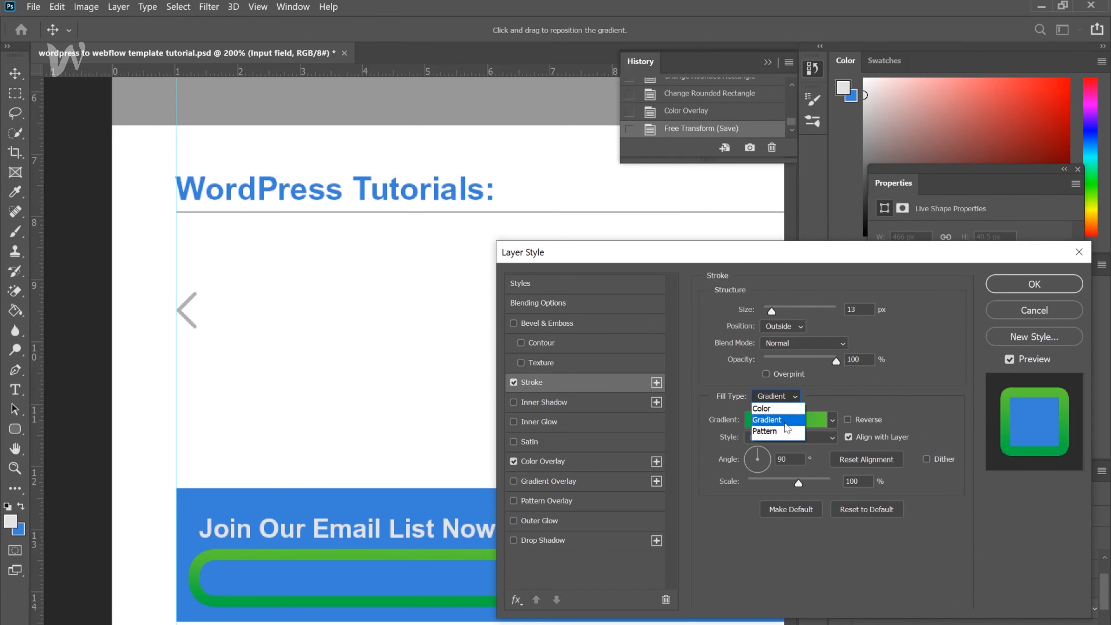
{"action": "left_click", "coordinate": [761, 408]}
{"action": "left_click", "coordinate": [749, 421]}
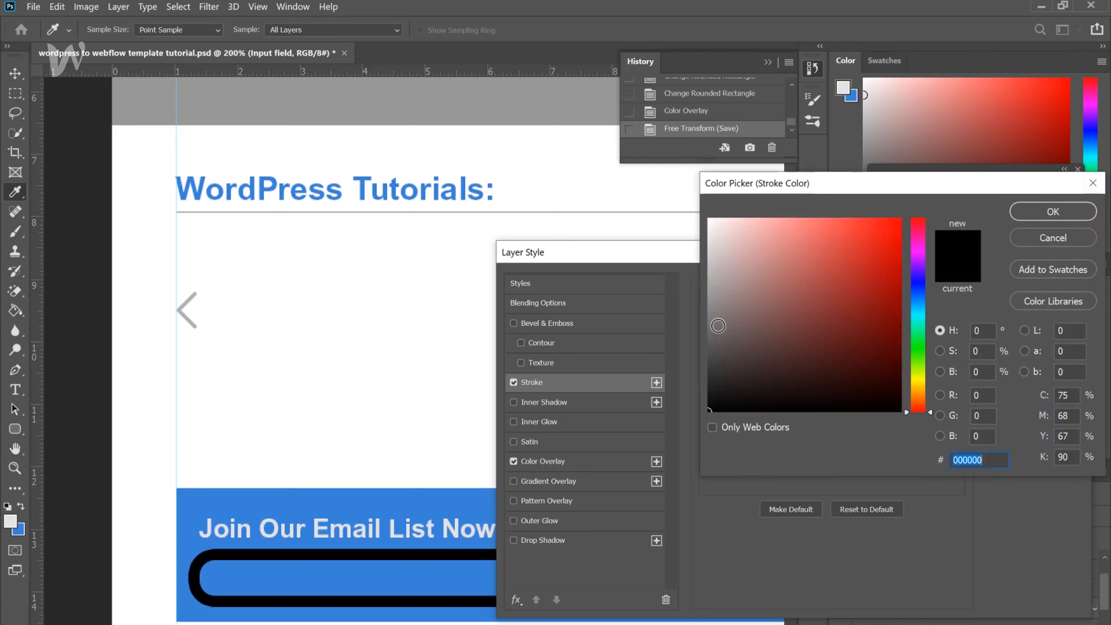
{"action": "left_click", "coordinate": [758, 251]}
{"action": "type", "text": "ffffff"}
{"action": "key", "text": "Return"}
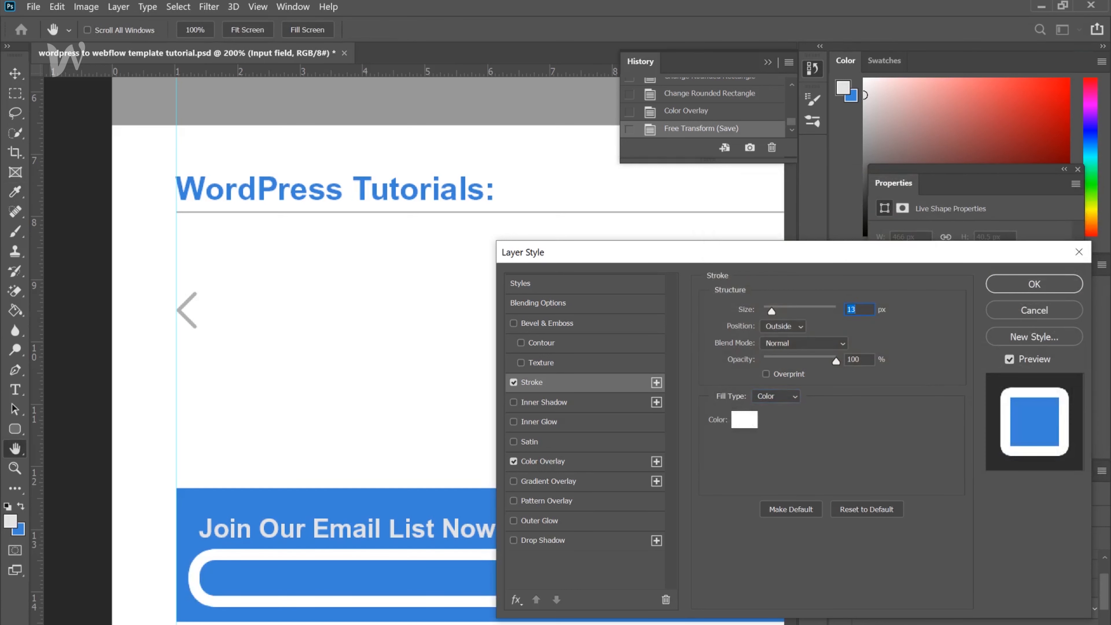
Set the input field's stroke size to 2 px, apply the layer style, and save the document.
{"action": "type", "text": "5"}
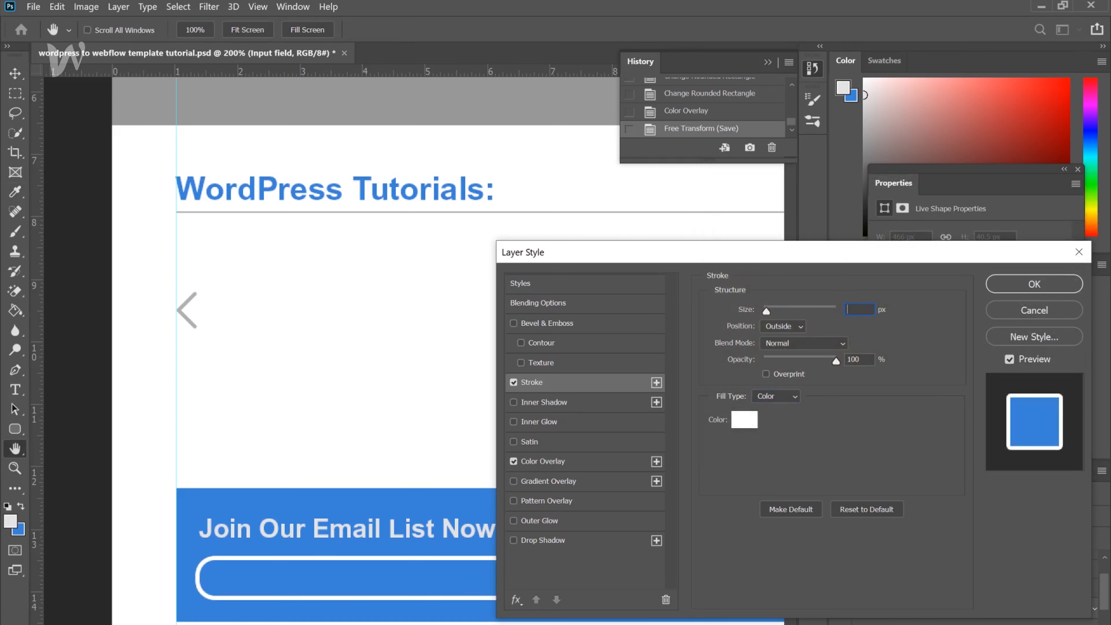
{"action": "type", "text": "2"}
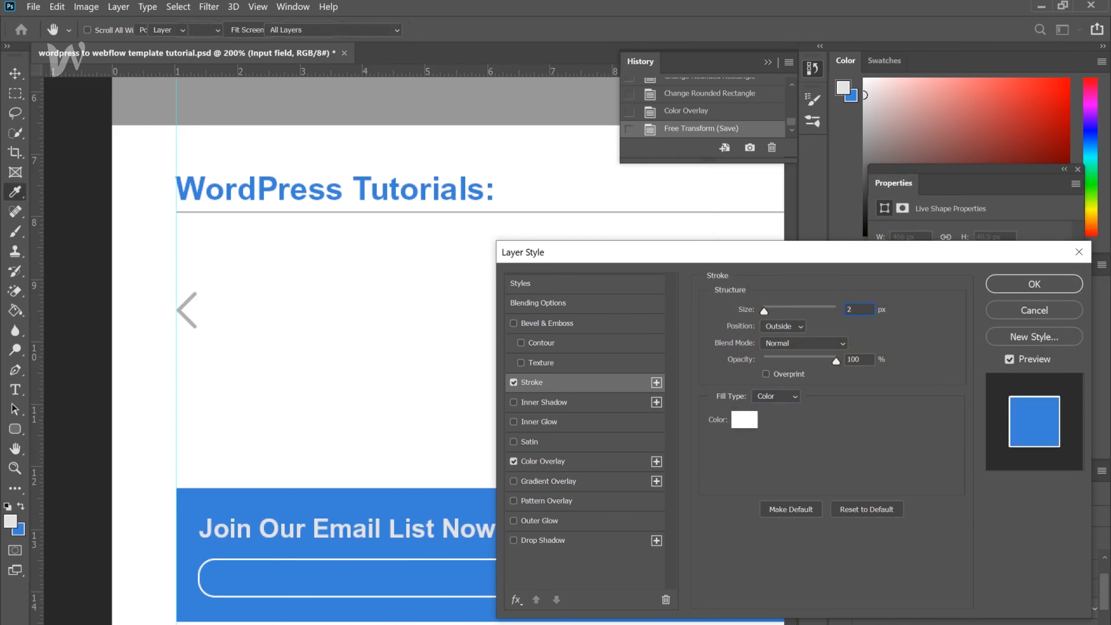
{"action": "key", "text": "Return"}
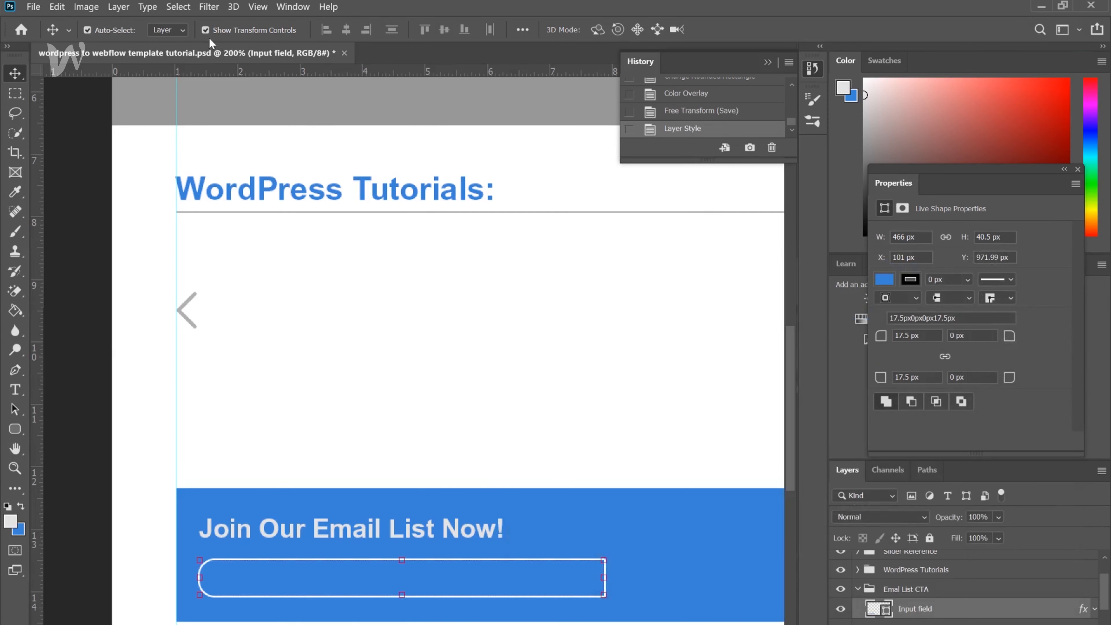
{"action": "left_click", "coordinate": [205, 30]}
{"action": "key", "text": "ctrl+s"}
Show the transform controls and reduce the input field's height to about 32.5 px.
{"action": "left_click", "coordinate": [237, 31]}
{"action": "left_click_drag", "start_coordinate": [400, 596], "coordinate": [405, 592]}
{"action": "key", "text": "Return"}
Nudge the input field down to Y 981 px below the heading and save the document.
{"action": "key", "text": "shift+Down"}
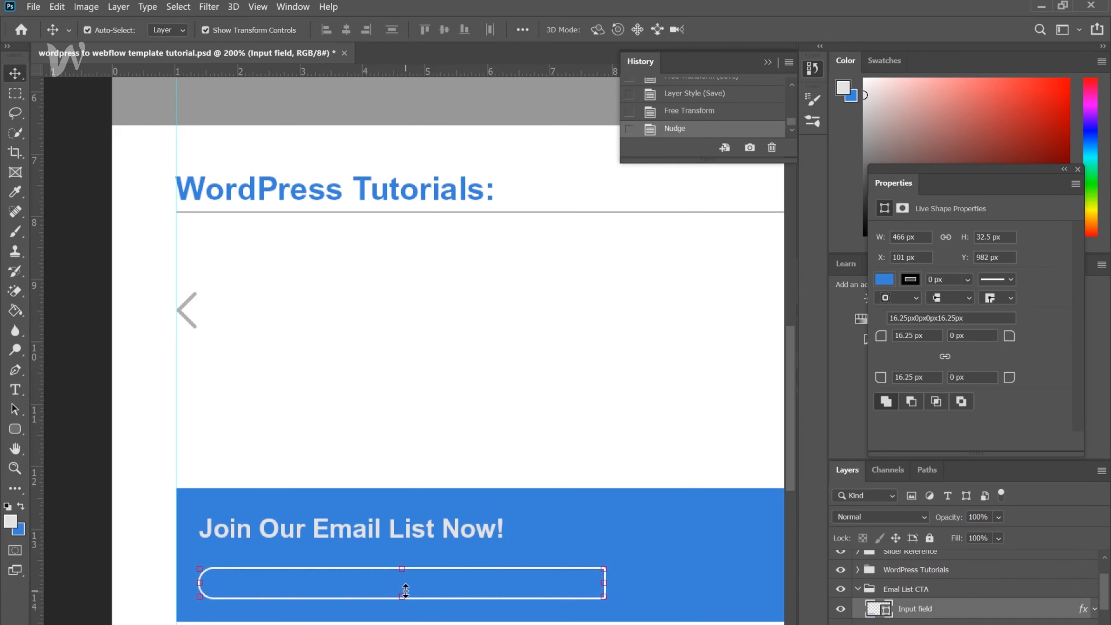
{"action": "key", "text": "Down"}
{"action": "key", "text": "Down"}
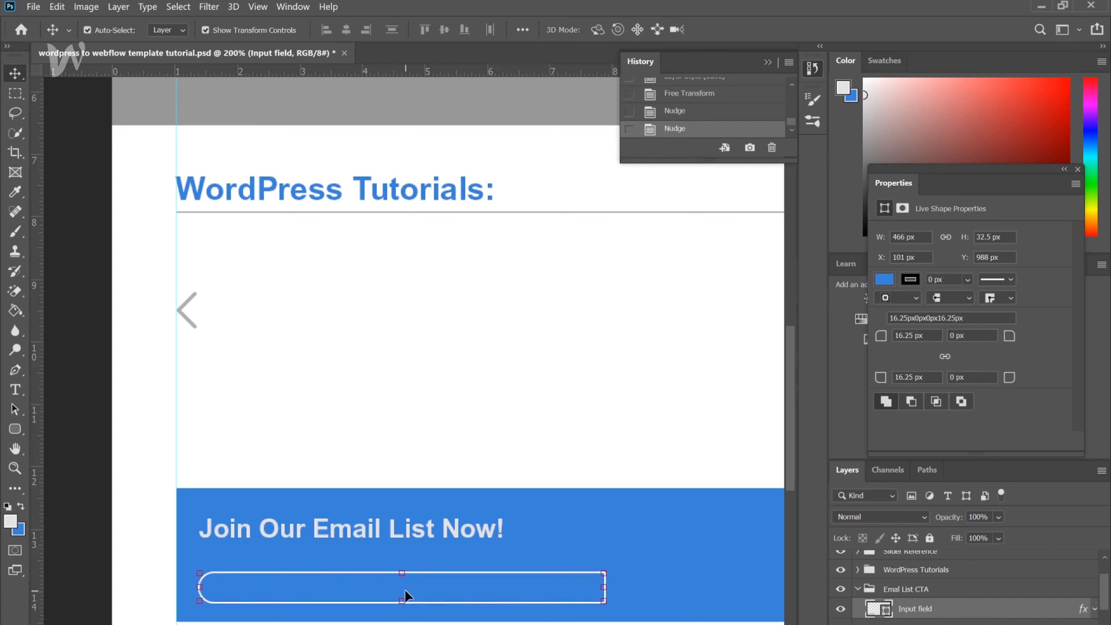
{"action": "key", "text": "Up"}
{"action": "key", "text": "Up"}
{"action": "key", "text": "Up"}
{"action": "key", "text": "ctrl+s"}
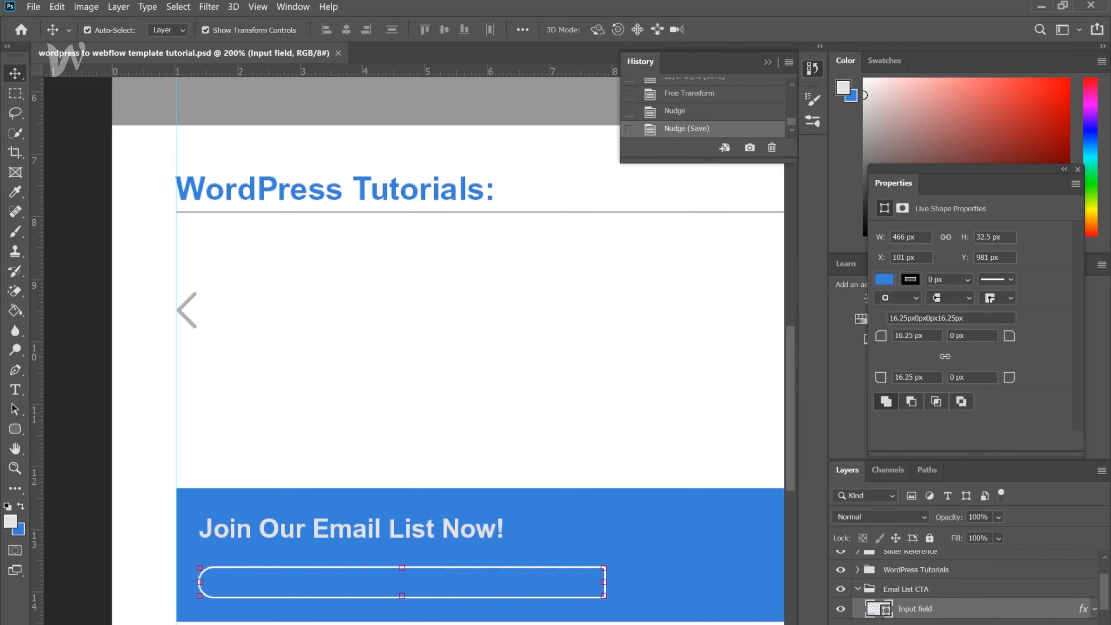
Hide the transform controls and create a new layer named "Enter your email here..." above the Input field layer.
{"action": "scroll", "coordinate": [414, 350], "scroll_direction": "right", "scroll_amount": 5}
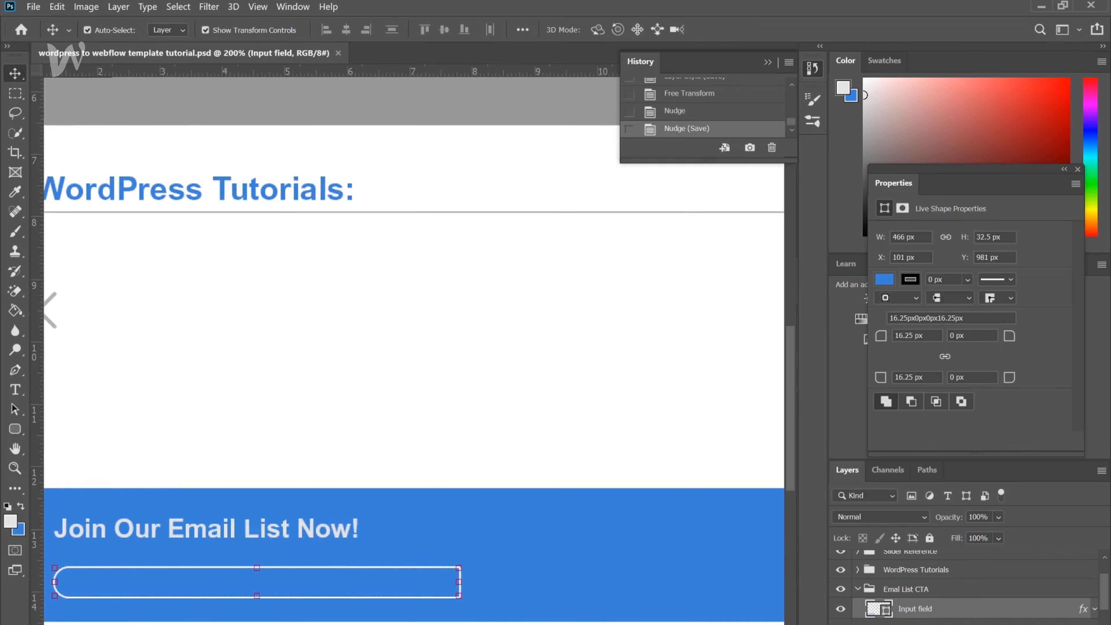
{"action": "scroll", "coordinate": [414, 350], "scroll_direction": "left", "scroll_amount": 2}
{"action": "scroll", "coordinate": [404, 422], "scroll_direction": "left", "scroll_amount": 1}
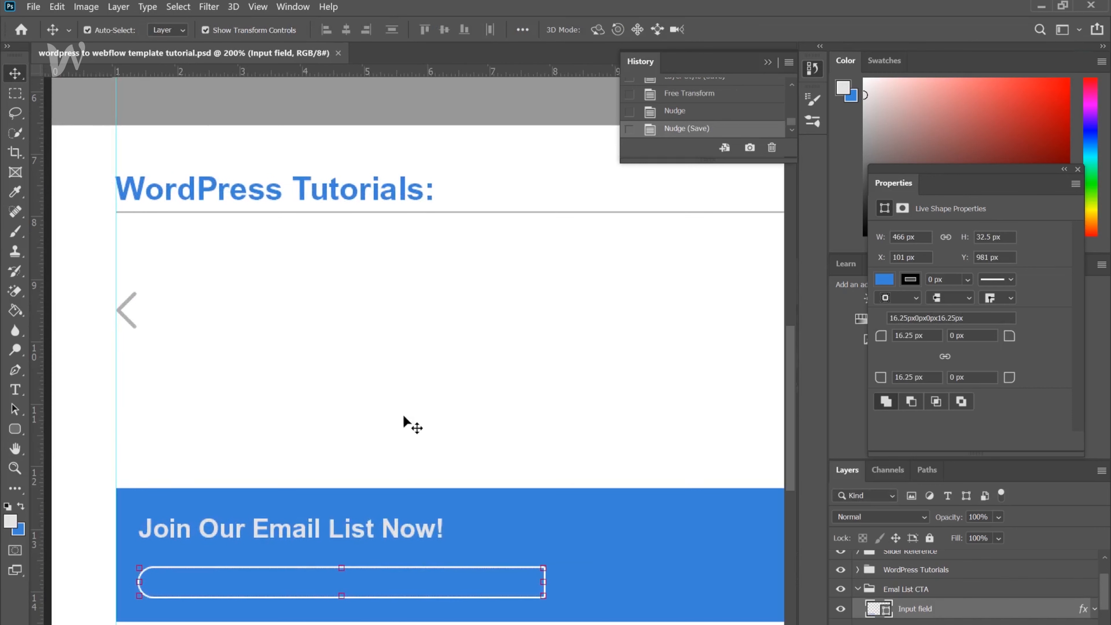
{"action": "left_click", "coordinate": [206, 30]}
{"action": "key", "text": "ctrl+shift+n"}
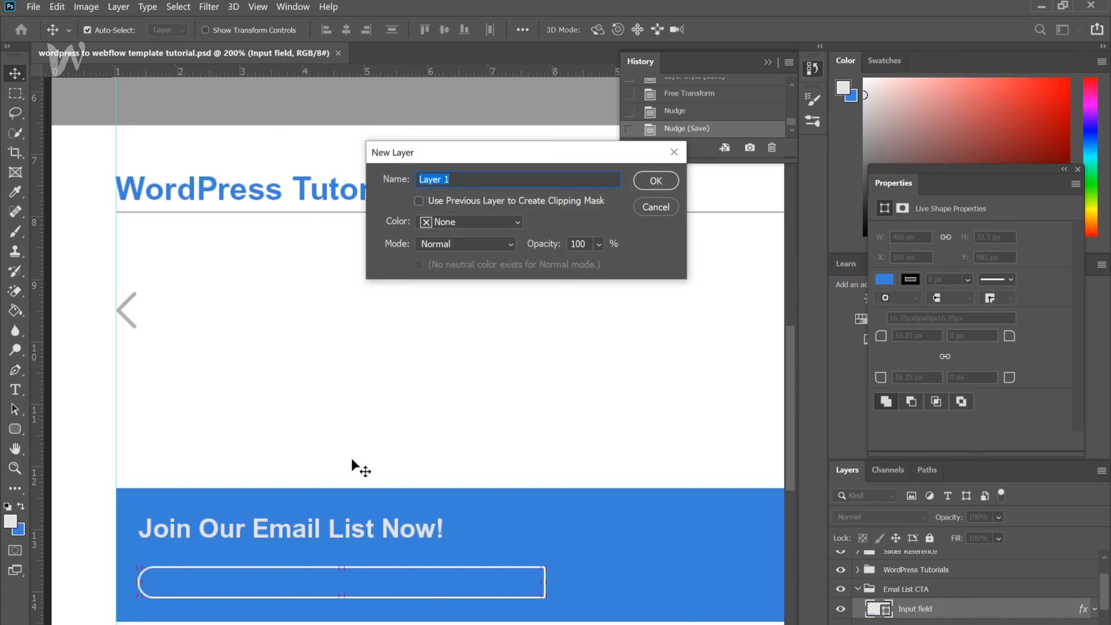
{"action": "type", "text": "Enter your email here..."}
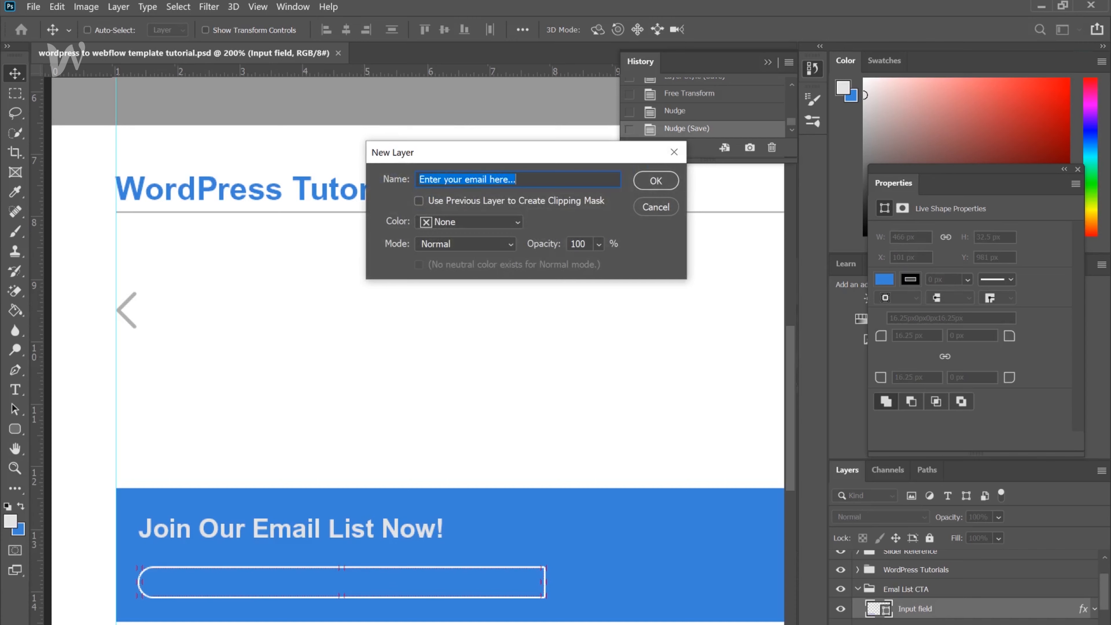
{"action": "key", "text": "Return"}
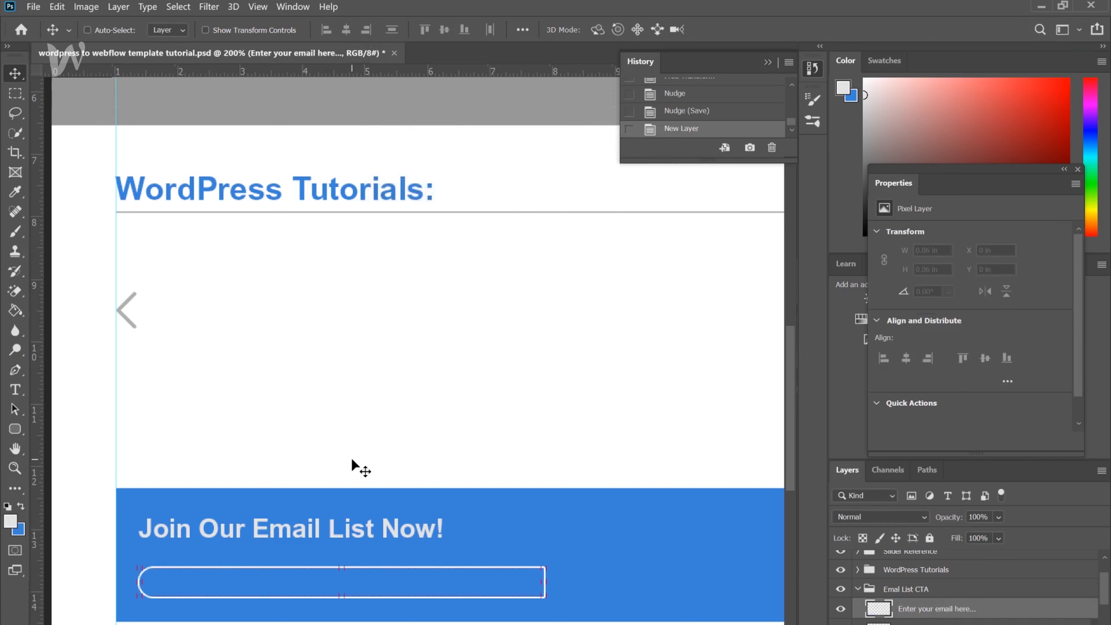
Hide the canvas extras, including the grid and guides, and save the document.
{"action": "key", "text": "ctrl+apostrophe"}
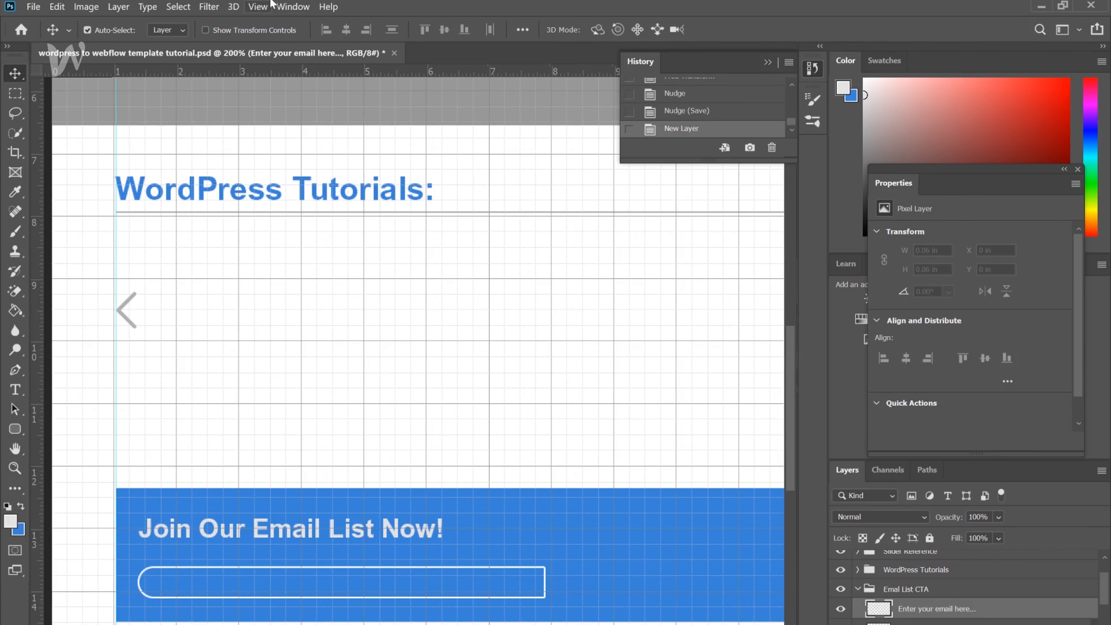
{"action": "left_click", "coordinate": [258, 6]}
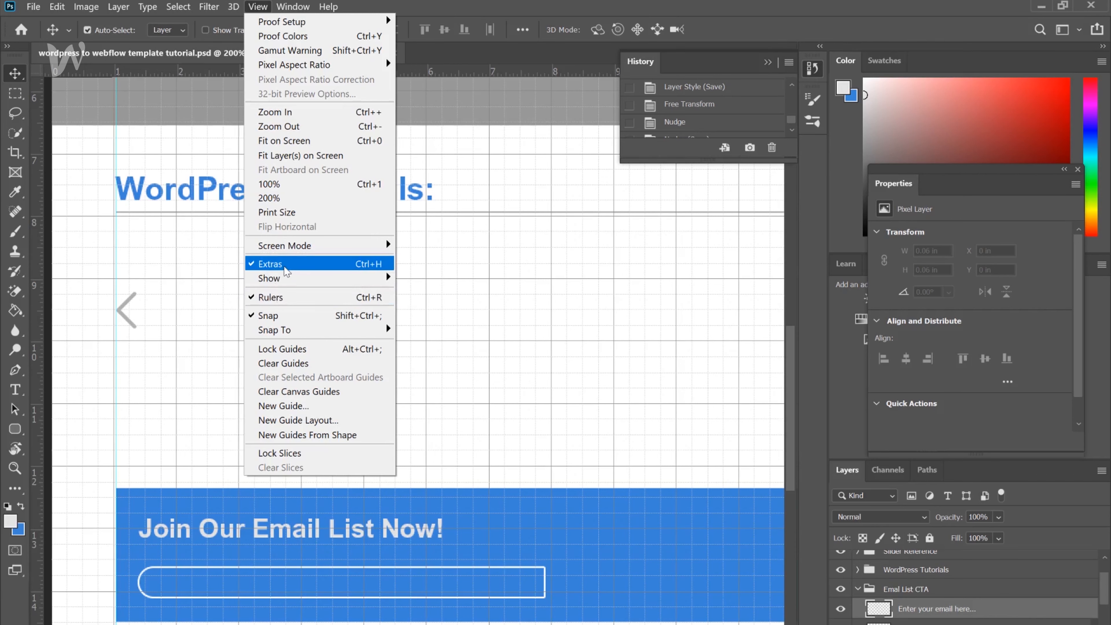
{"action": "left_click", "coordinate": [252, 265]}
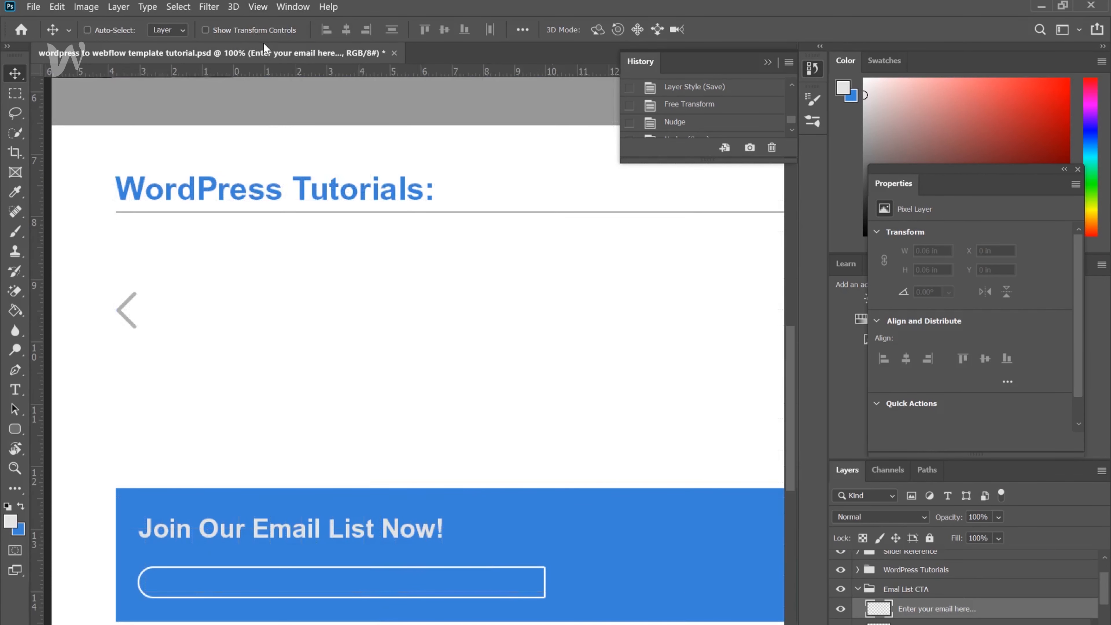
{"action": "key", "text": "ctrl+1"}
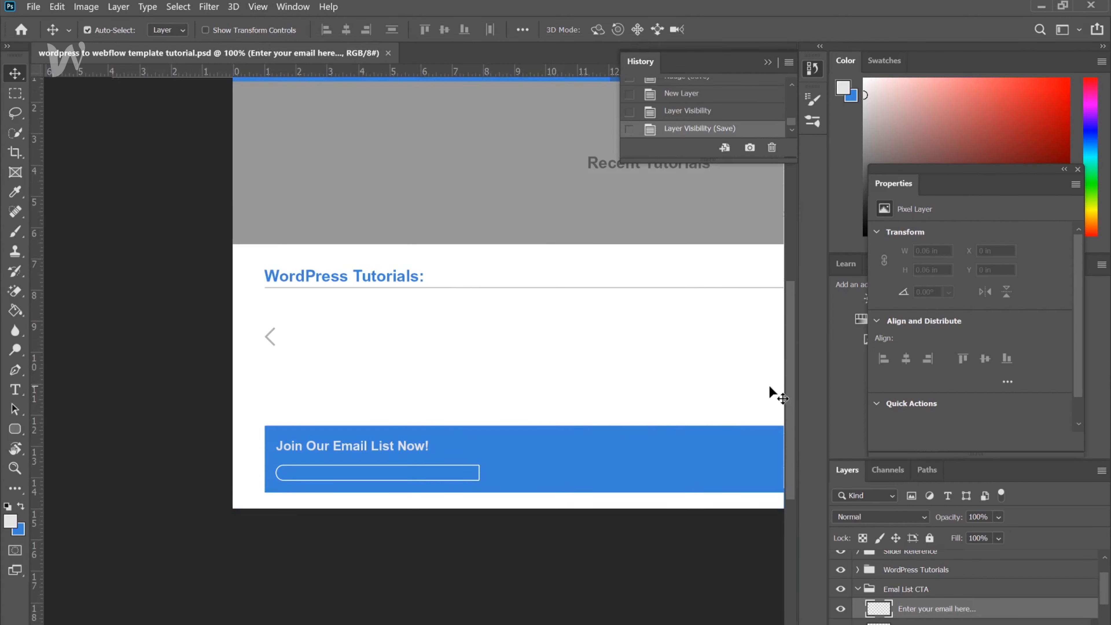
{"action": "mouse_move", "coordinate": [789, 383]}
{"action": "left_mouse_down"}
{"action": "mouse_move", "coordinate": [794, 346]}
{"action": "mouse_move", "coordinate": [785, 367]}
{"action": "left_mouse_up"}
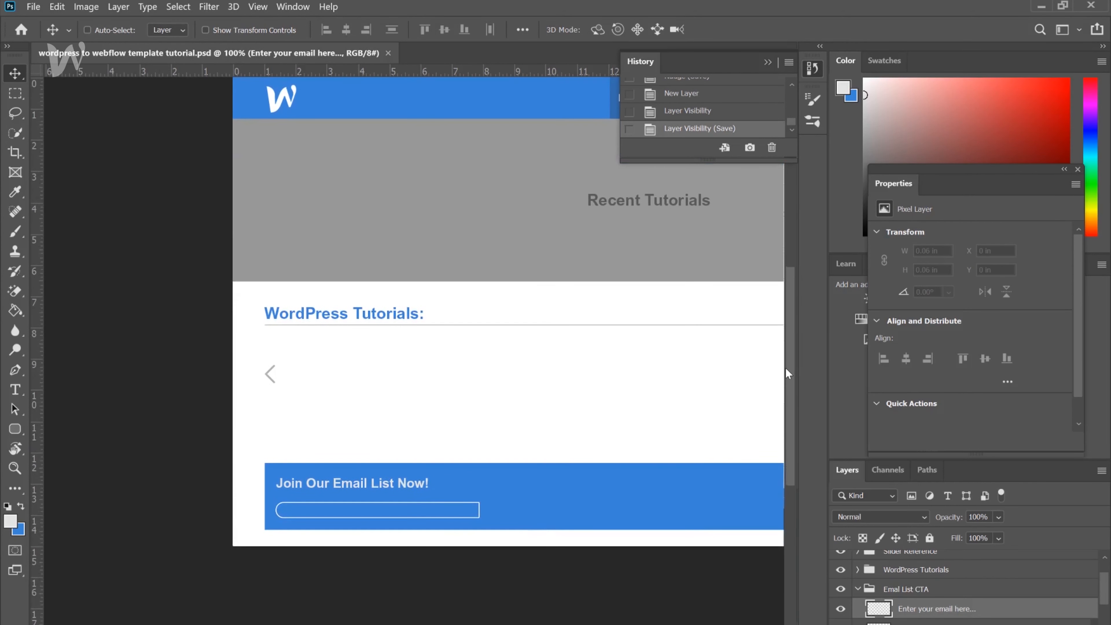
{"action": "key", "text": "ctrl+plus"}
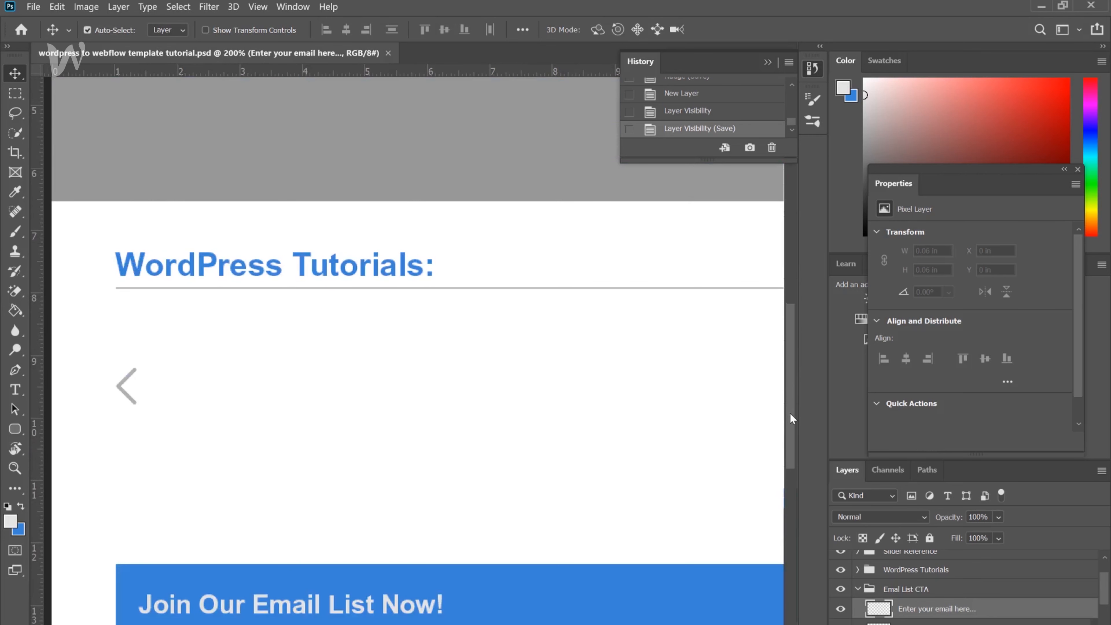
{"action": "left_click_drag", "start_coordinate": [790, 413], "coordinate": [792, 447]}
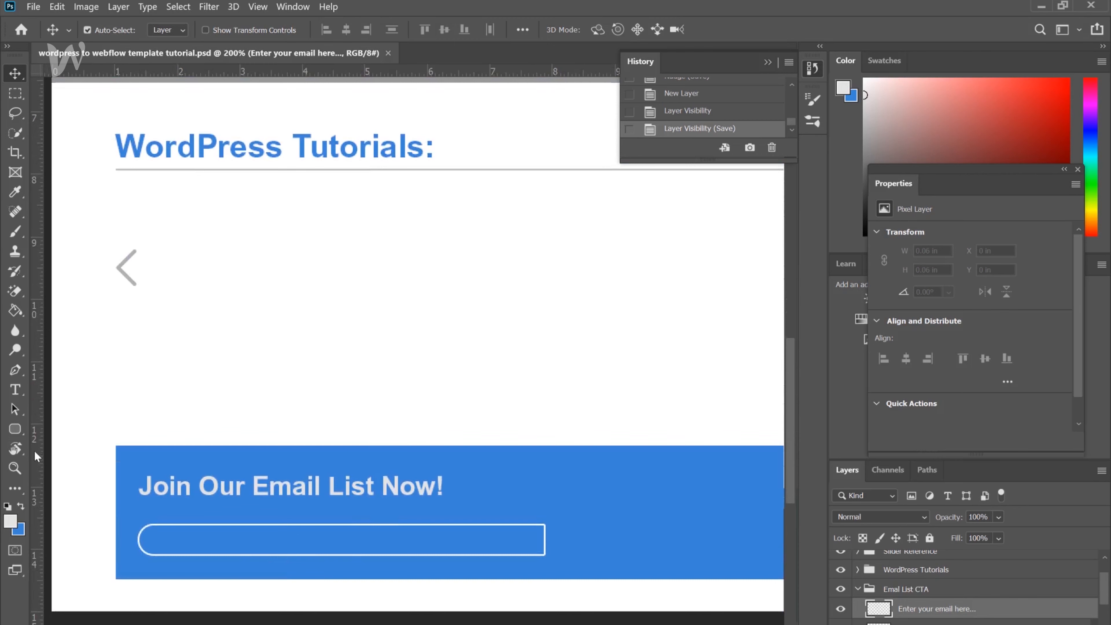
Add the placeholder text "Enter your email here..." inside the input field and reduce its font size to 18.75 pt.
{"action": "left_click", "coordinate": [15, 390]}
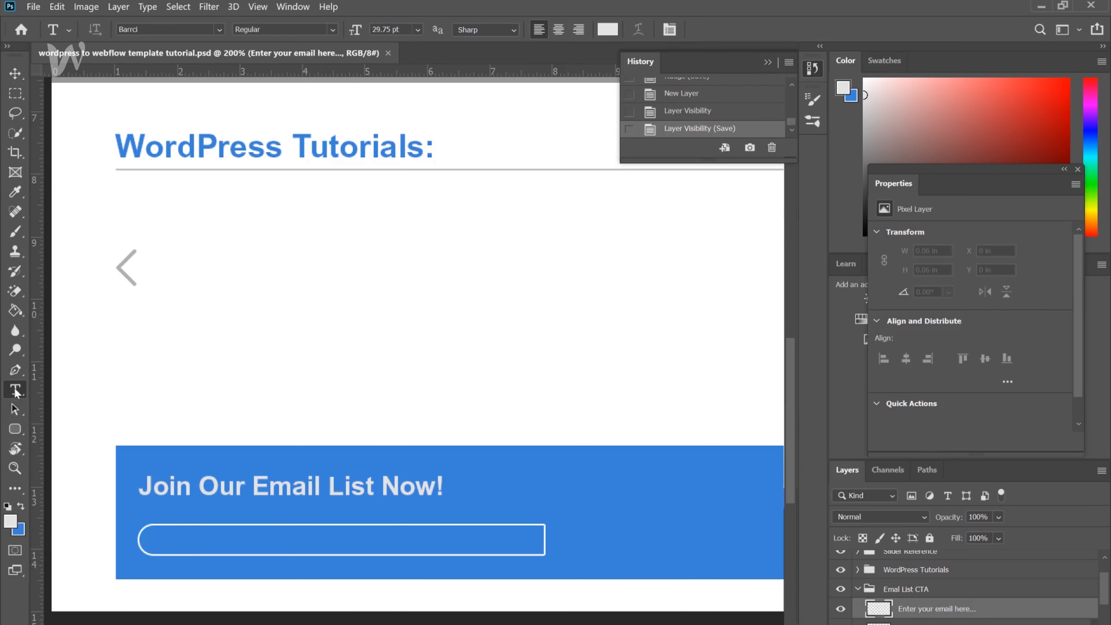
{"action": "left_click", "coordinate": [166, 538]}
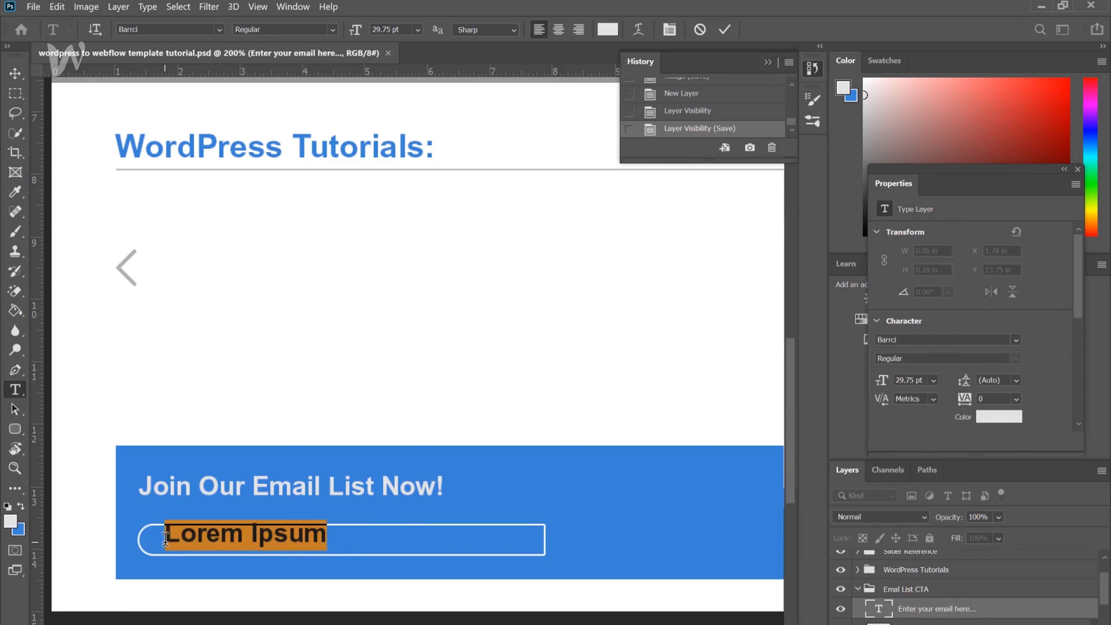
{"action": "type", "text": "Enter your email here..."}
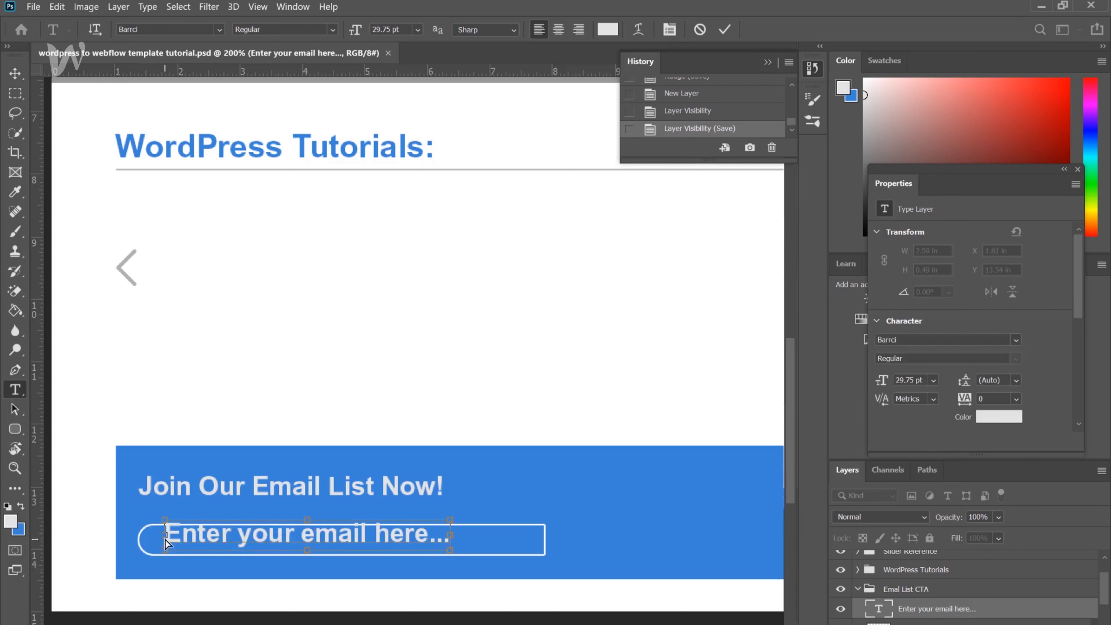
{"action": "key", "text": "ctrl+a"}
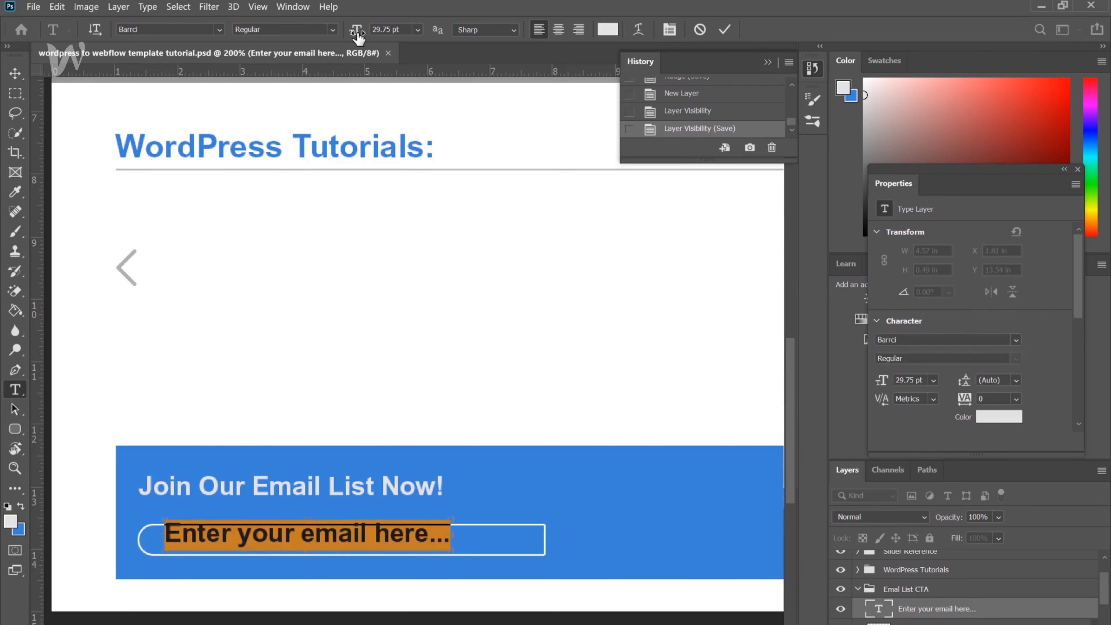
{"action": "left_click_drag", "start_coordinate": [355, 33], "coordinate": [350, 40]}
{"action": "left_click", "coordinate": [14, 74]}
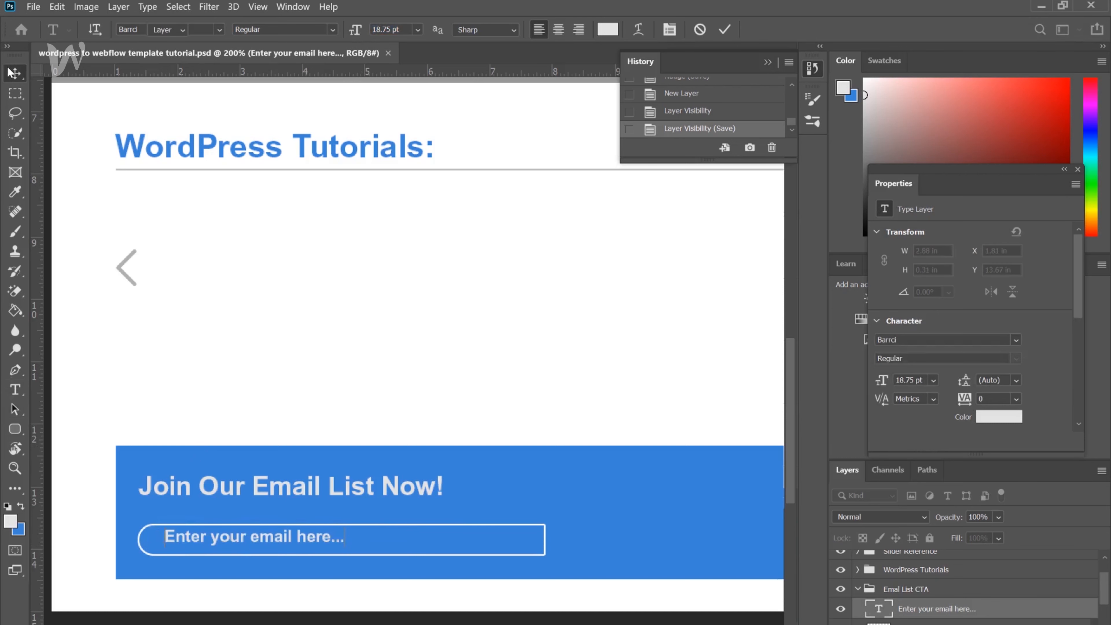
Nudge the placeholder text to X 1.63 in, Y 13.72 in within the input field and save the document.
{"action": "key", "text": "Down"}
{"action": "key", "text": "Left"}
{"action": "key", "text": "Left"}
{"action": "key", "text": "Left"}
{"action": "key", "text": "Left"}
{"action": "key", "text": "Left"}
{"action": "key", "text": "Left"}
{"action": "key", "text": "Left"}
{"action": "key", "text": "Left"}
{"action": "key", "text": "Left"}
{"action": "key", "text": "Left"}
{"action": "key", "text": "Left"}
{"action": "key", "text": "Left"}
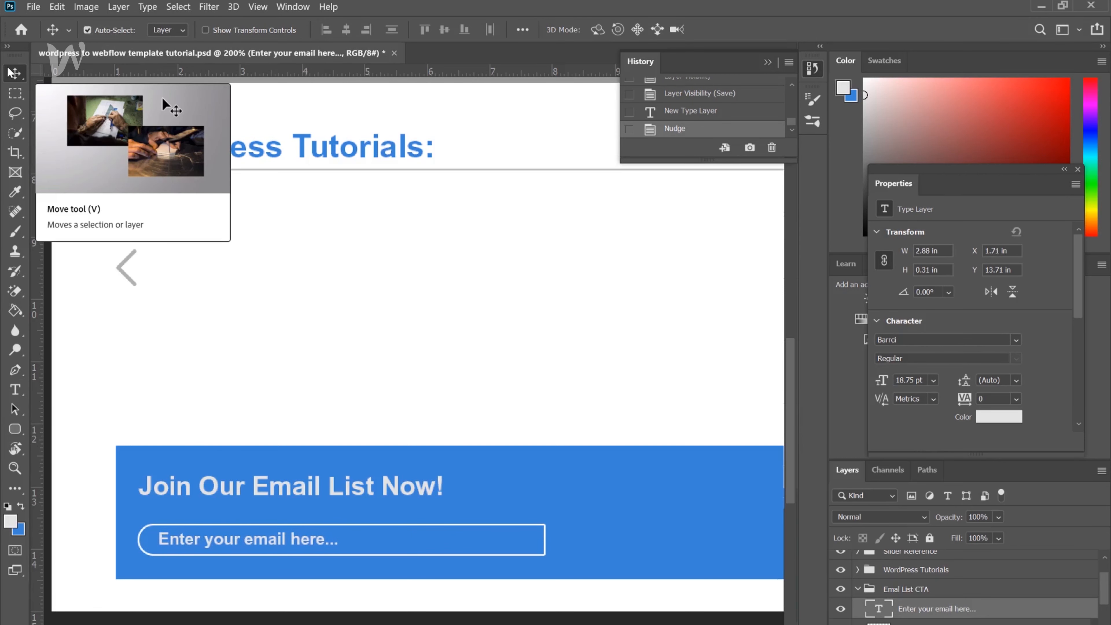
{"action": "key", "text": "Left"}
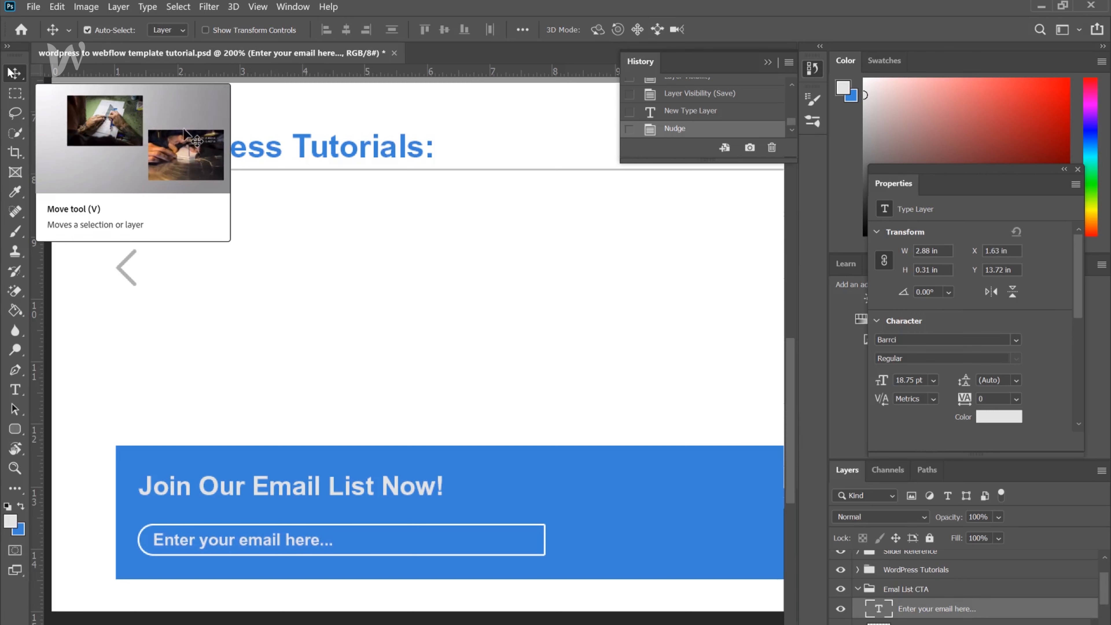
{"action": "key", "text": "ctrl+s"}
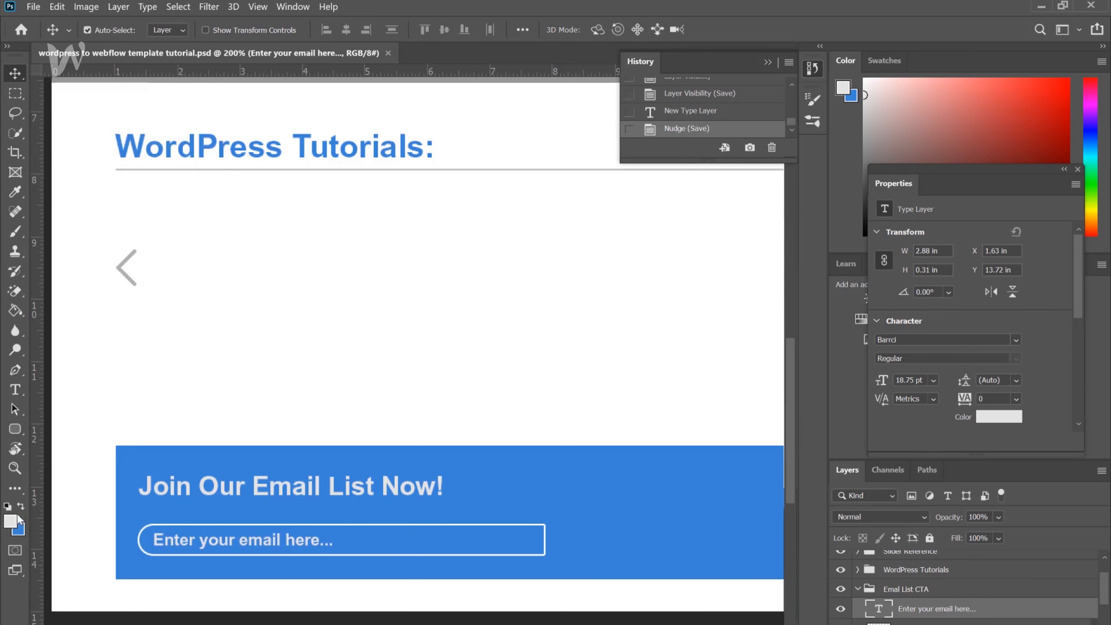
Recolor the placeholder text to white (ffffff), leave its layer opacity at 100%, and save the document.
{"action": "left_click", "coordinate": [15, 389]}
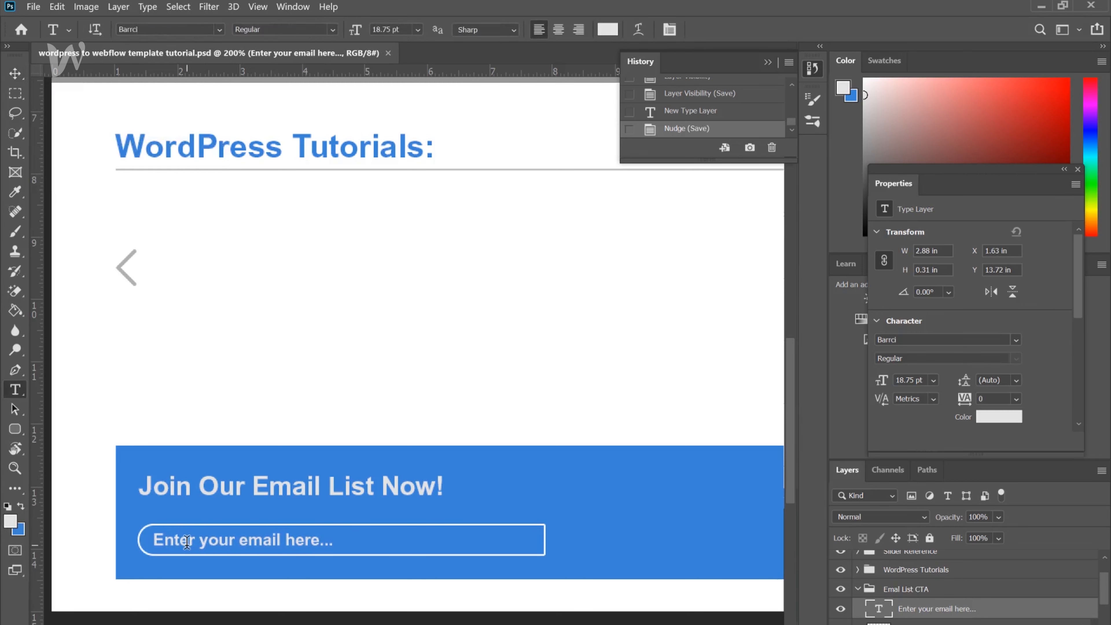
{"action": "left_click", "coordinate": [187, 542]}
{"action": "key", "text": "ctrl+a"}
{"action": "left_click", "coordinate": [608, 29]}
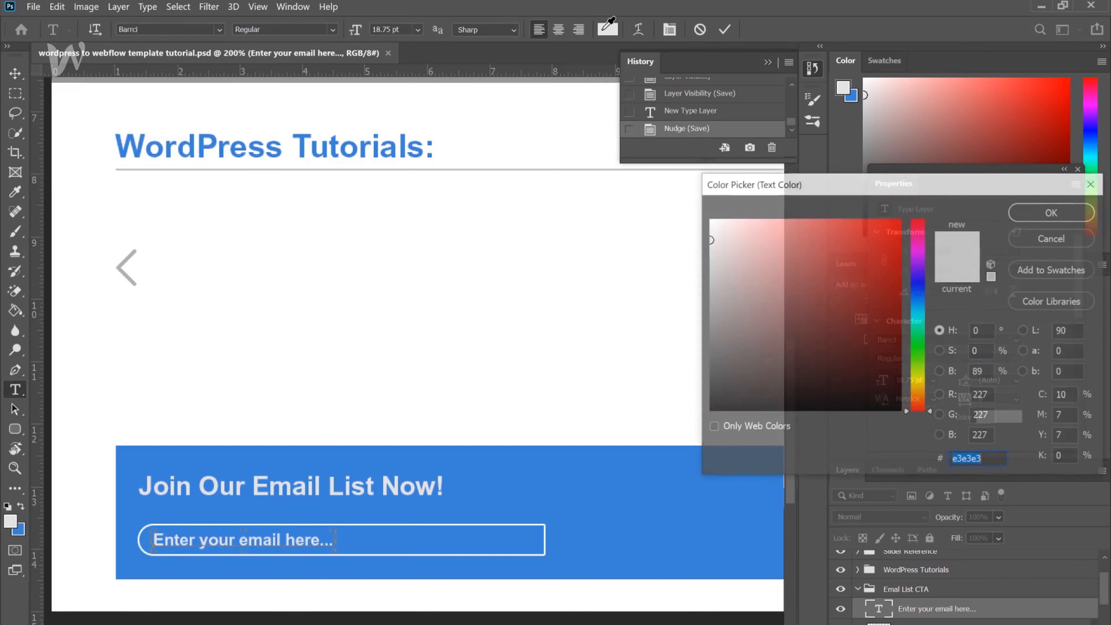
{"action": "type", "text": "ffffff"}
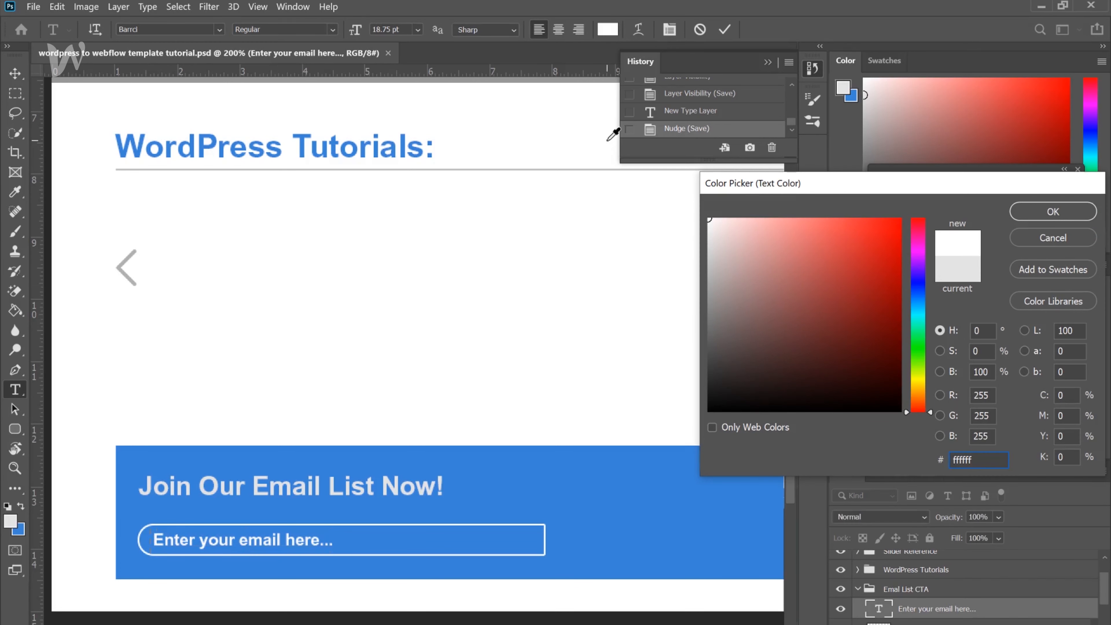
{"action": "key", "text": "Return"}
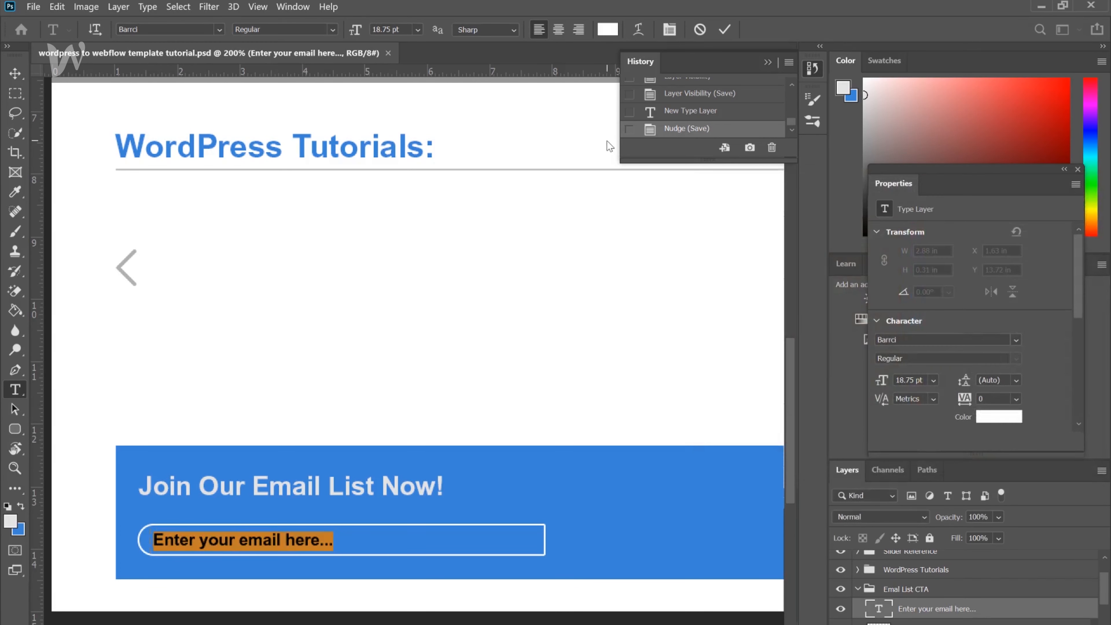
{"action": "left_click", "coordinate": [15, 74]}
{"action": "key", "text": "ctrl+s"}
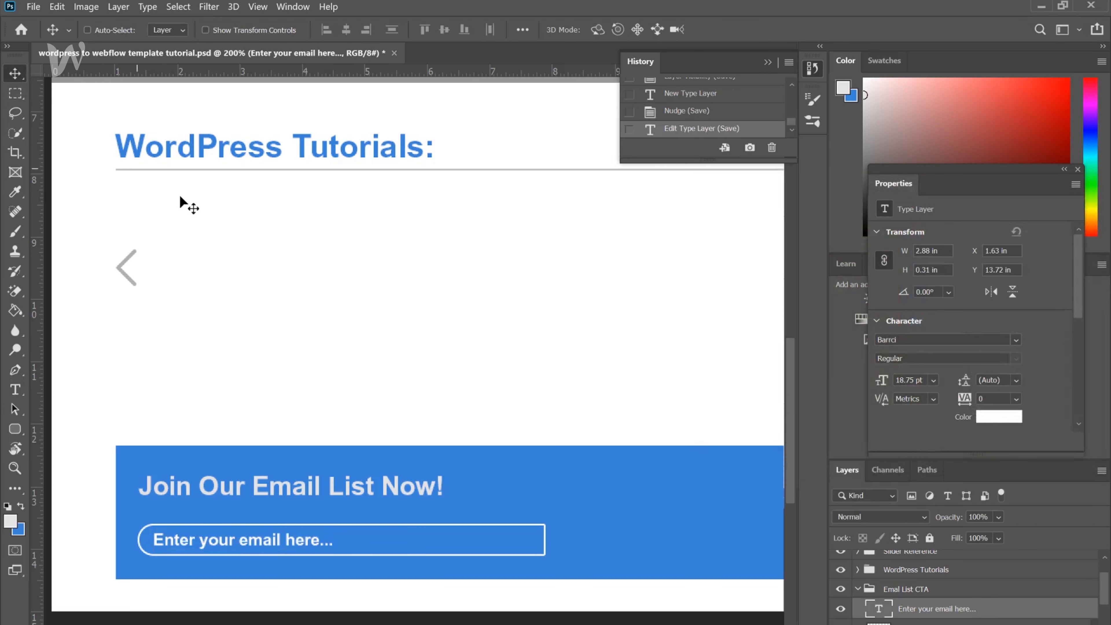
{"action": "left_click_drag", "start_coordinate": [949, 523], "coordinate": [958, 521]}
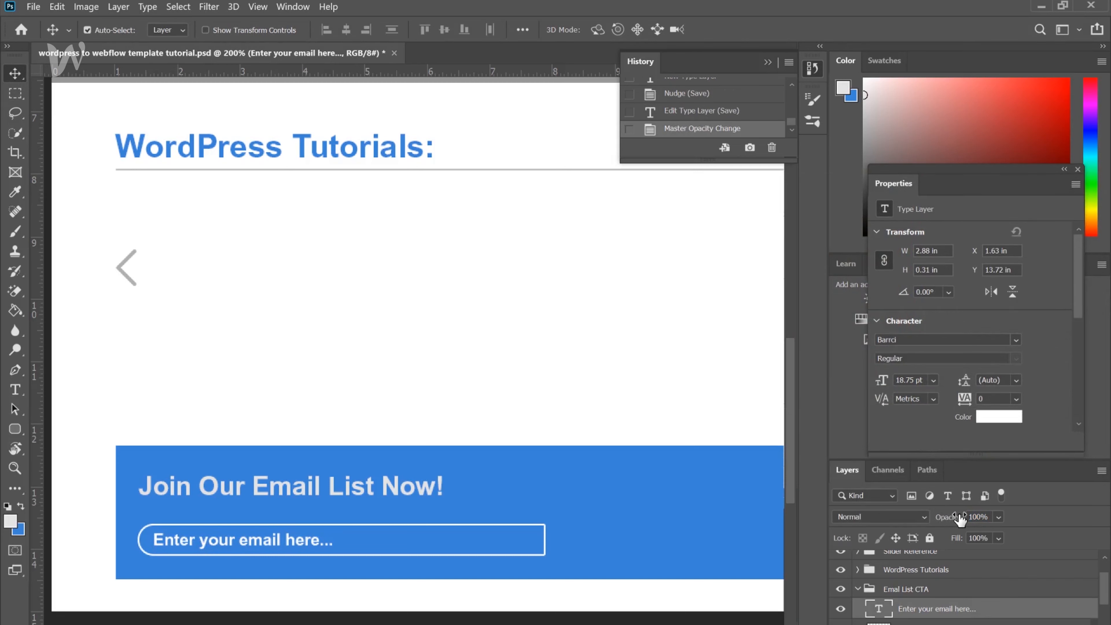
{"action": "key", "text": "ctrl+s"}
Create a layer named "Button" and draw a rounded rectangle about 127 × 38 px against the input field's right end.
{"action": "key", "text": "ctrl+shift+n"}
{"action": "type", "text": "Bu"}
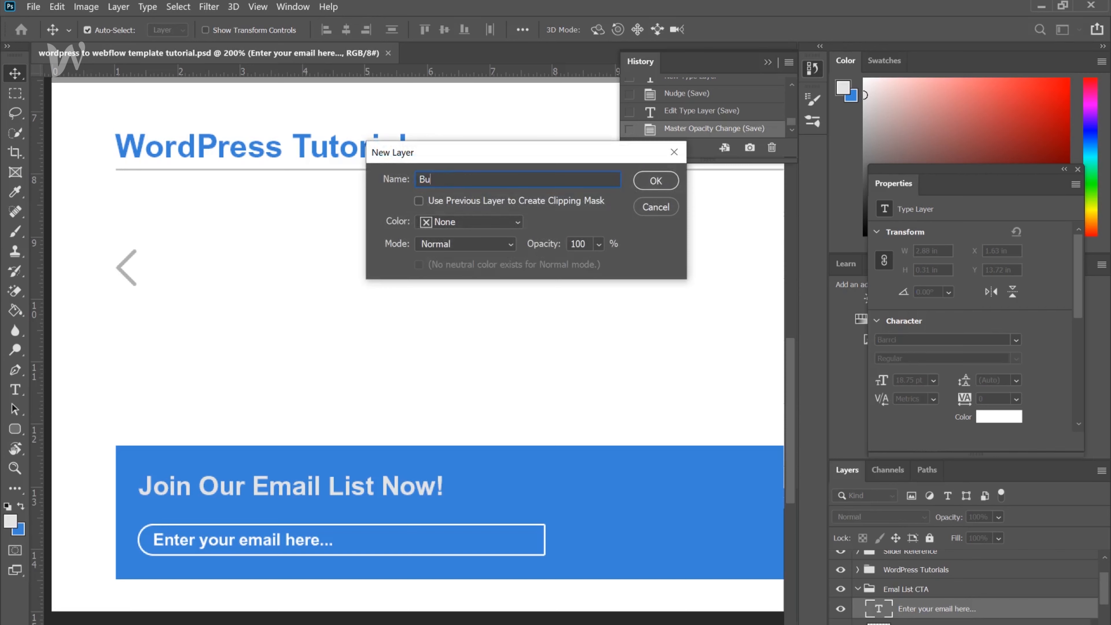
{"action": "type", "text": "tton"}
{"action": "key", "text": "Return"}
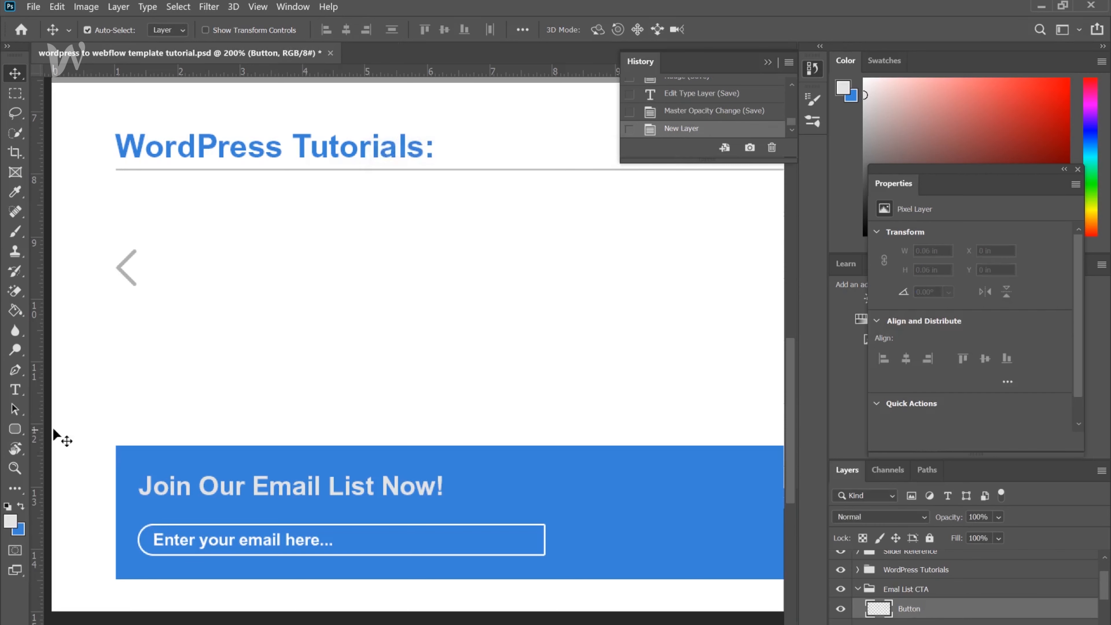
{"action": "left_click", "coordinate": [16, 432]}
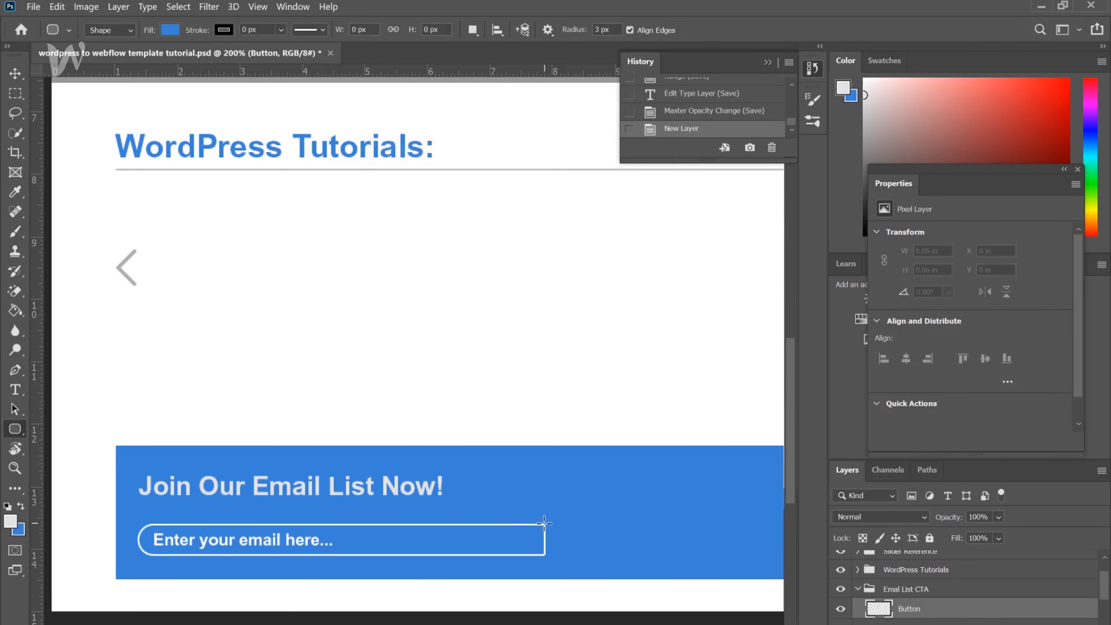
{"action": "left_click_drag", "start_coordinate": [545, 523], "coordinate": [653, 555]}
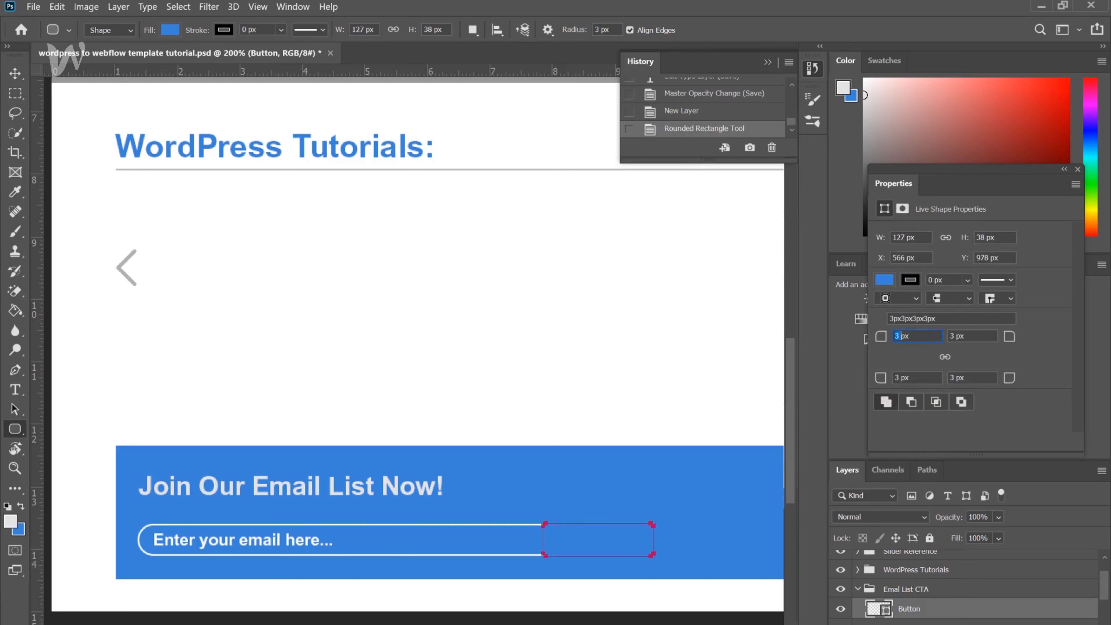
Set the button's two left corner radii to 0 px and its two right corner radii to 20 px.
{"action": "left_click", "coordinate": [895, 336]}
{"action": "left_click", "coordinate": [900, 378]}
{"action": "double_click", "coordinate": [901, 377]}
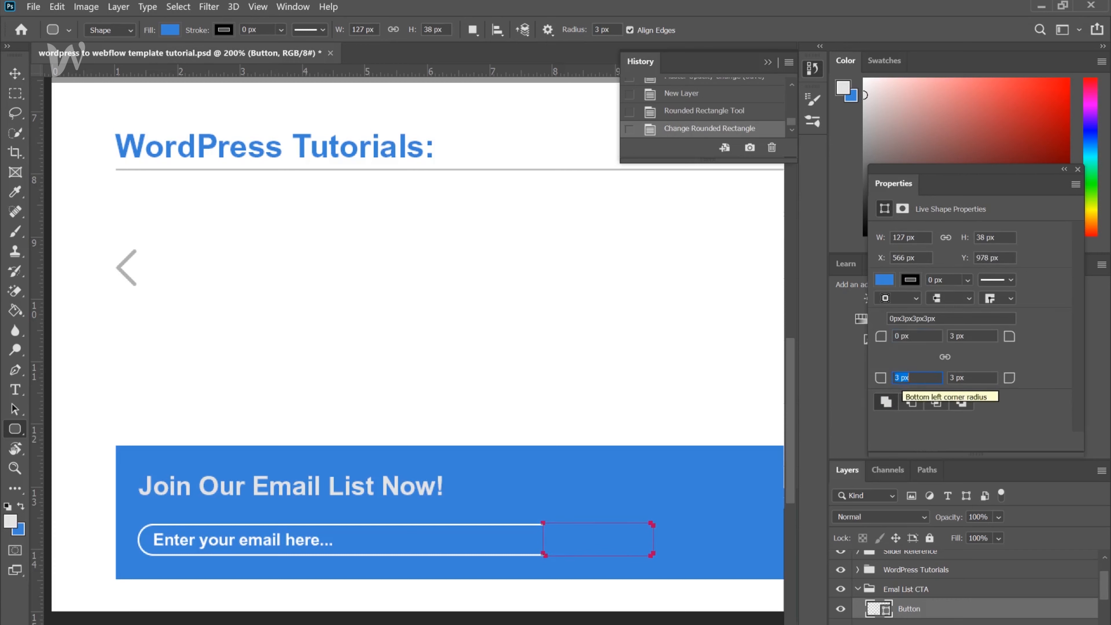
{"action": "type", "text": "0"}
{"action": "key", "text": "Return"}
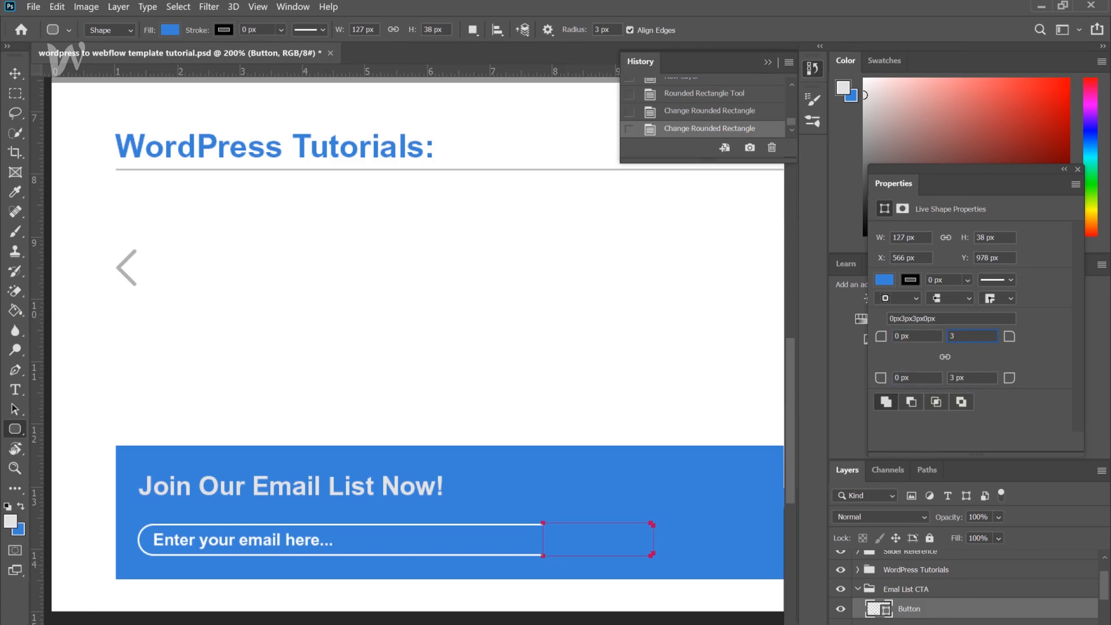
{"action": "type", "text": "20"}
{"action": "key", "text": "Return"}
{"action": "type", "text": "20"}
{"action": "key", "text": "Return"}
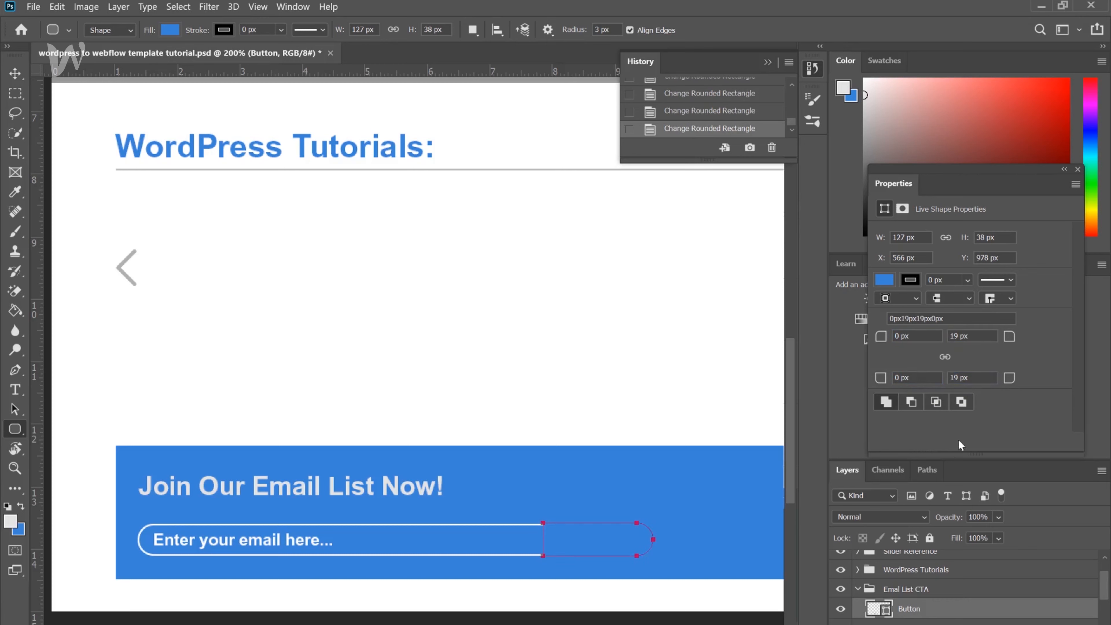
Apply a white Color Overlay sampled from the page background to the Button layer and save the document.
{"action": "double_click", "coordinate": [967, 612]}
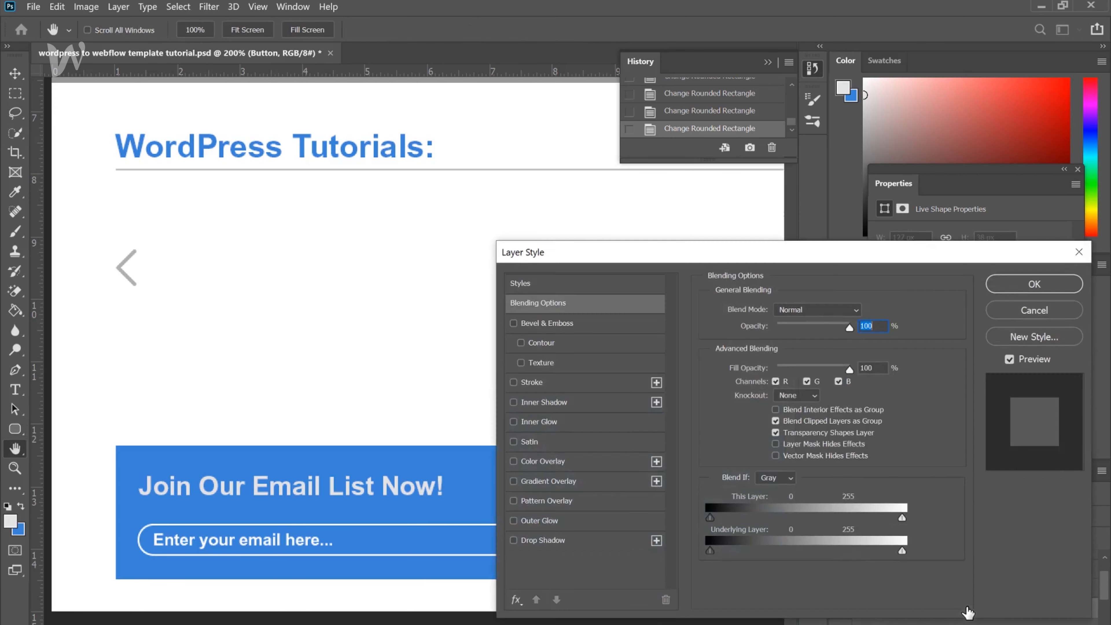
{"action": "left_click", "coordinate": [577, 463]}
{"action": "left_click", "coordinate": [864, 314]}
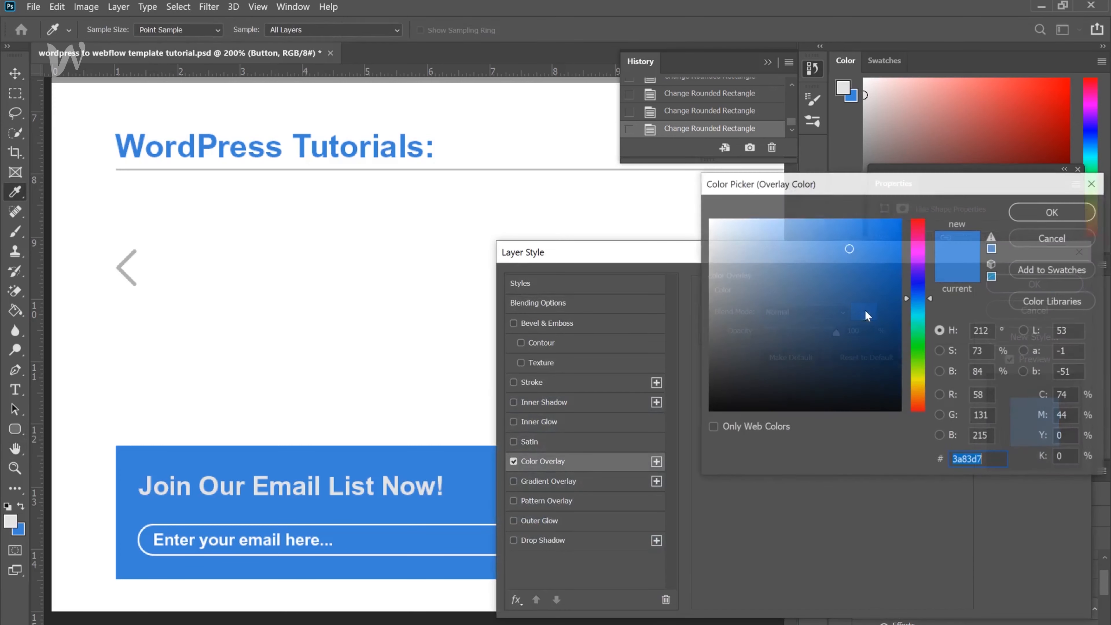
{"action": "left_click", "coordinate": [661, 174]}
{"action": "left_click_drag", "start_coordinate": [661, 174], "coordinate": [650, 131]}
{"action": "key", "text": "Return"}
{"action": "key", "text": "Return"}
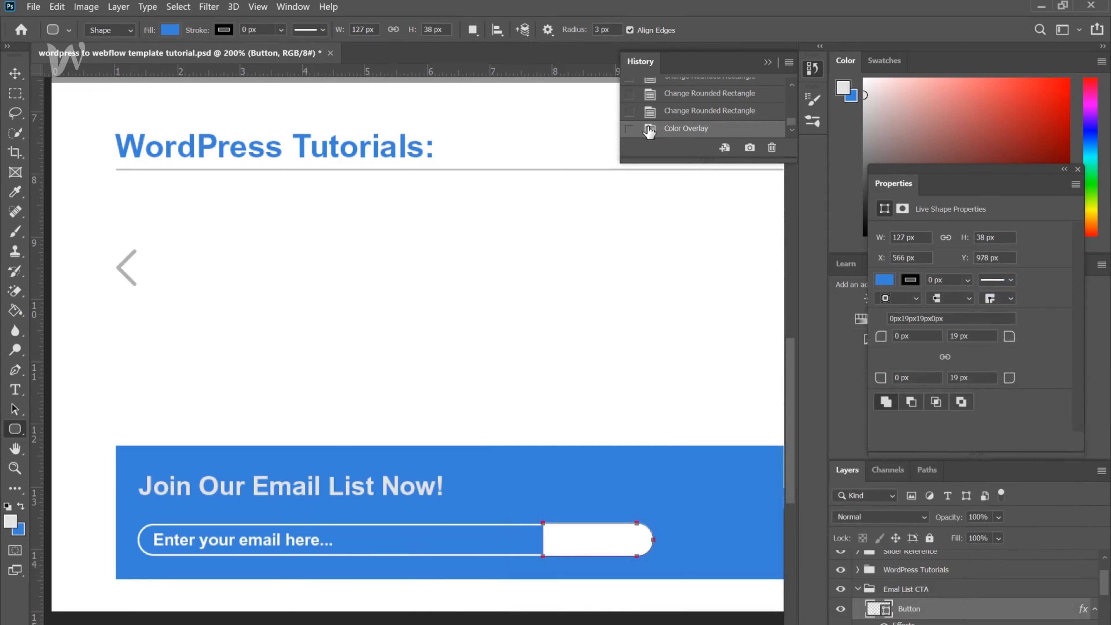
{"action": "left_click", "coordinate": [15, 73]}
{"action": "key", "text": "ctrl+s"}
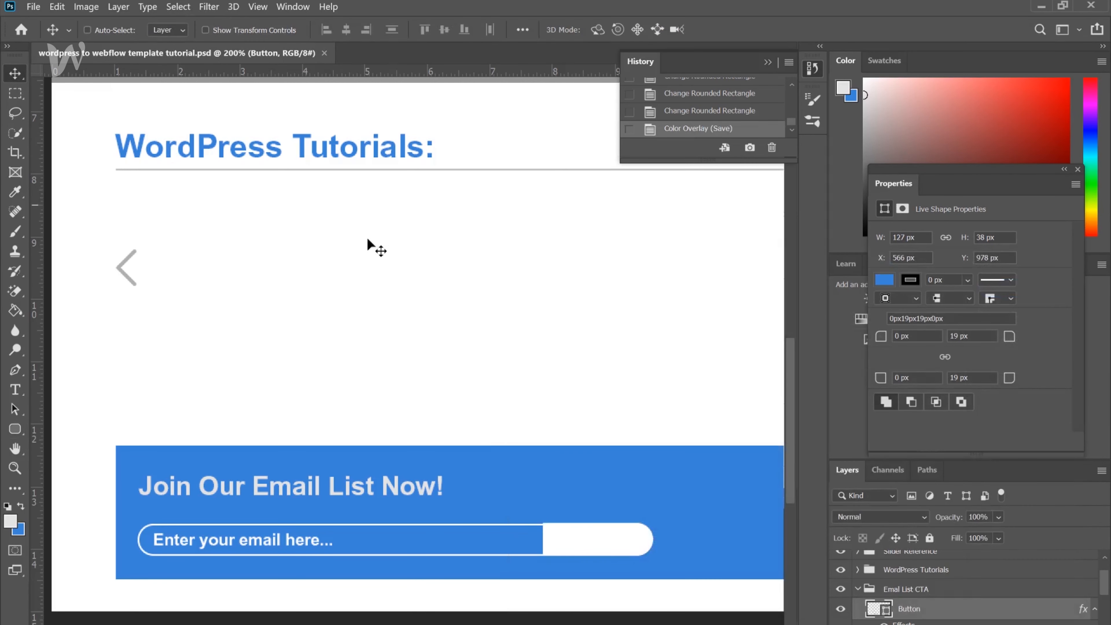
{"action": "key", "text": "Down"}
{"action": "key", "text": "Down"}
{"action": "key", "text": "Down"}
{"action": "key", "text": "Up"}
{"action": "key", "text": "Up"}
{"action": "key", "text": "Up"}
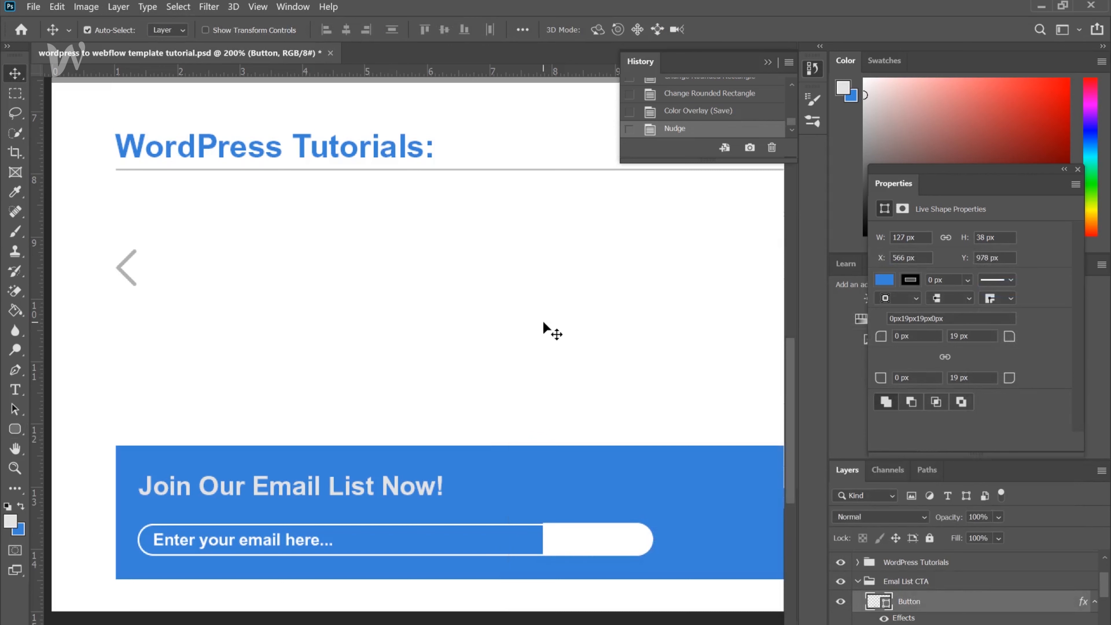
Reduce the button's height to 35 px with the transform controls, hide them, and nudge the button up to Y 980 px.
{"action": "left_click", "coordinate": [250, 30]}
{"action": "left_click_drag", "start_coordinate": [598, 523], "coordinate": [600, 521]}
{"action": "key", "text": "ctrl+minus"}
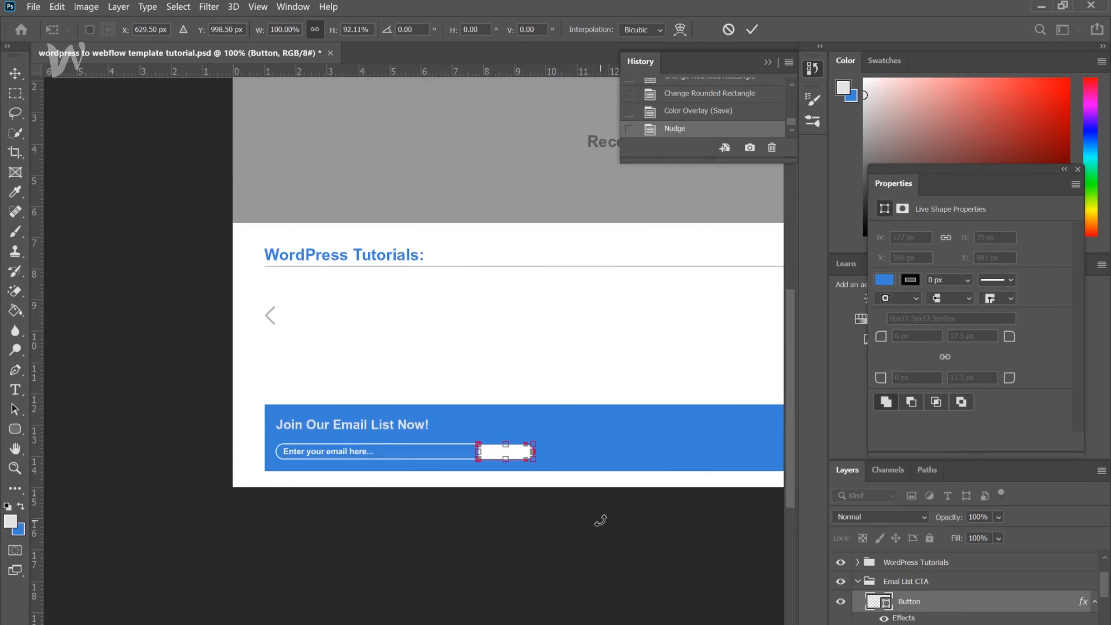
{"action": "key", "text": "ctrl+plus"}
{"action": "key", "text": "ctrl+plus"}
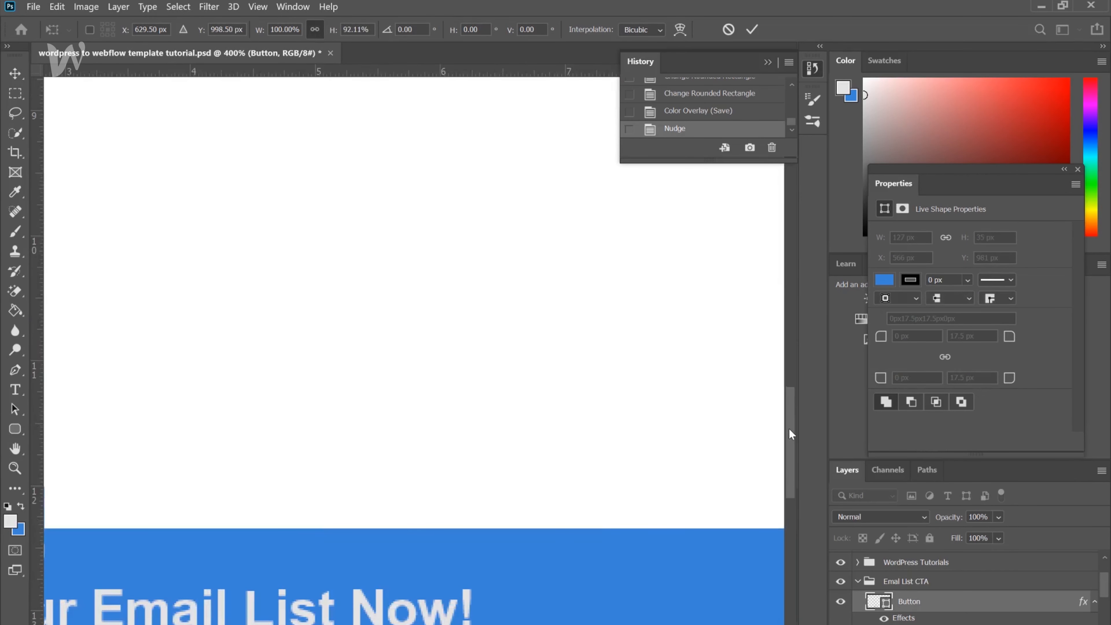
{"action": "left_click_drag", "start_coordinate": [789, 428], "coordinate": [790, 464]}
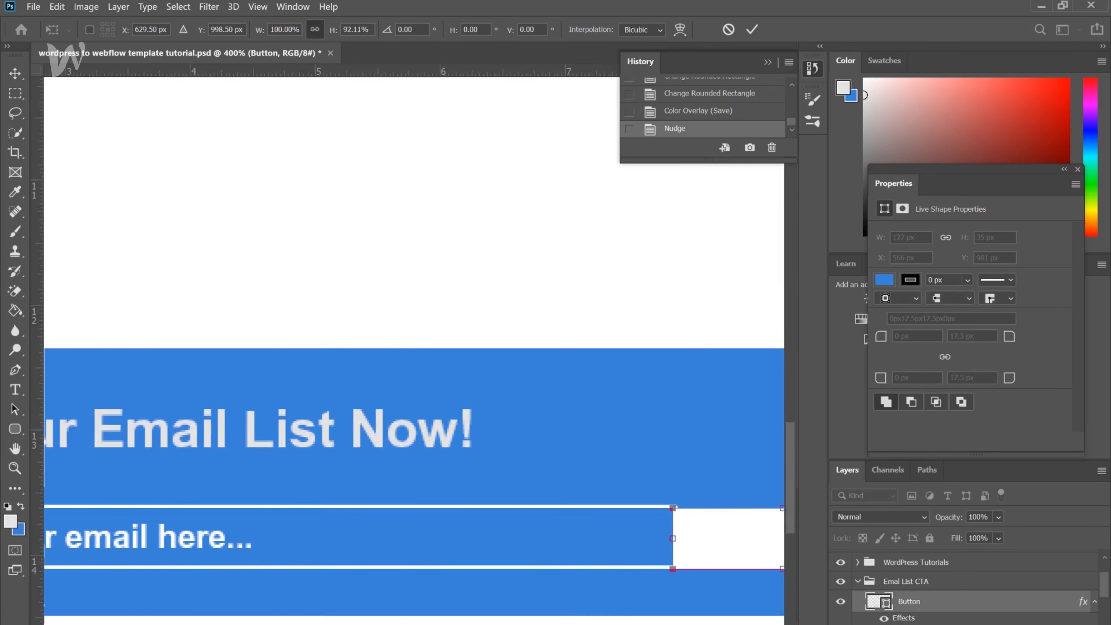
{"action": "scroll", "coordinate": [433, 503], "scroll_direction": "right", "scroll_amount": 10}
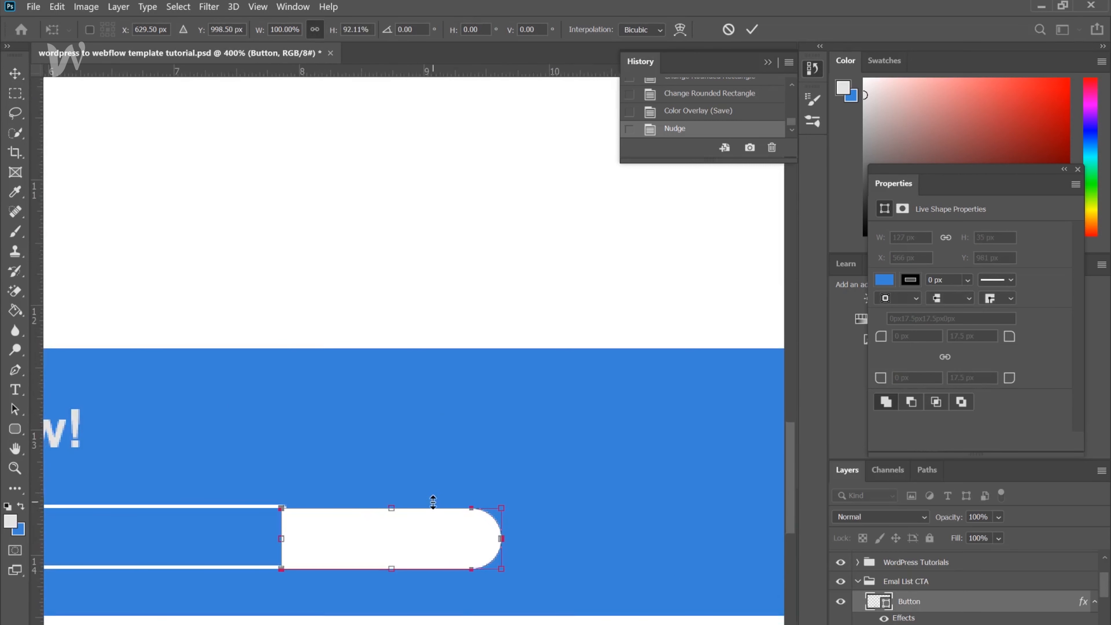
{"action": "left_click_drag", "start_coordinate": [393, 507], "coordinate": [393, 506]}
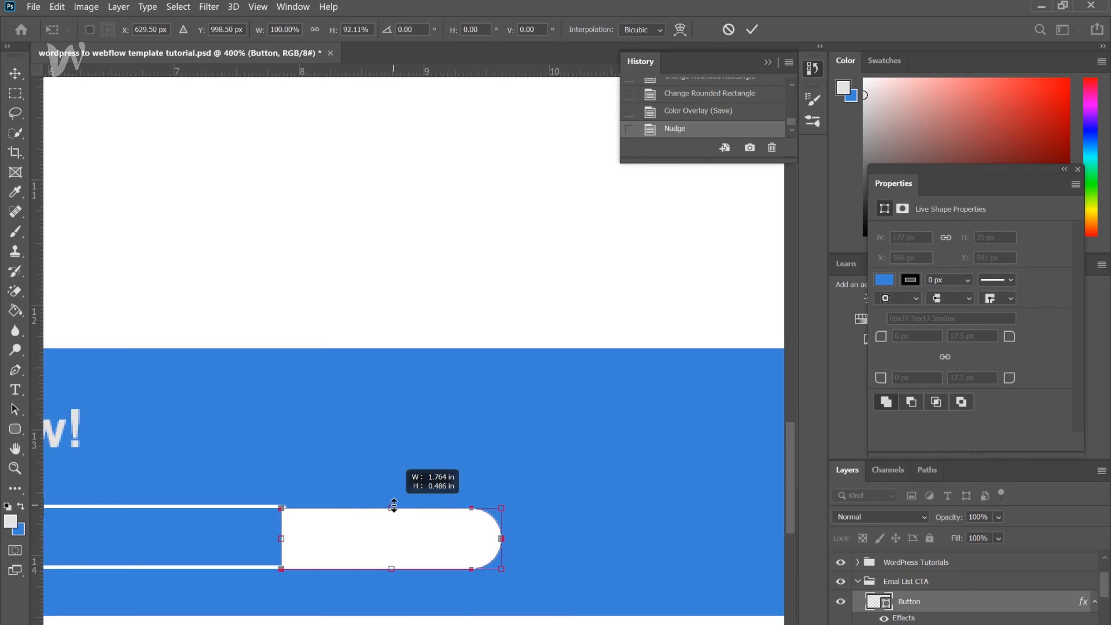
{"action": "key", "text": "Return"}
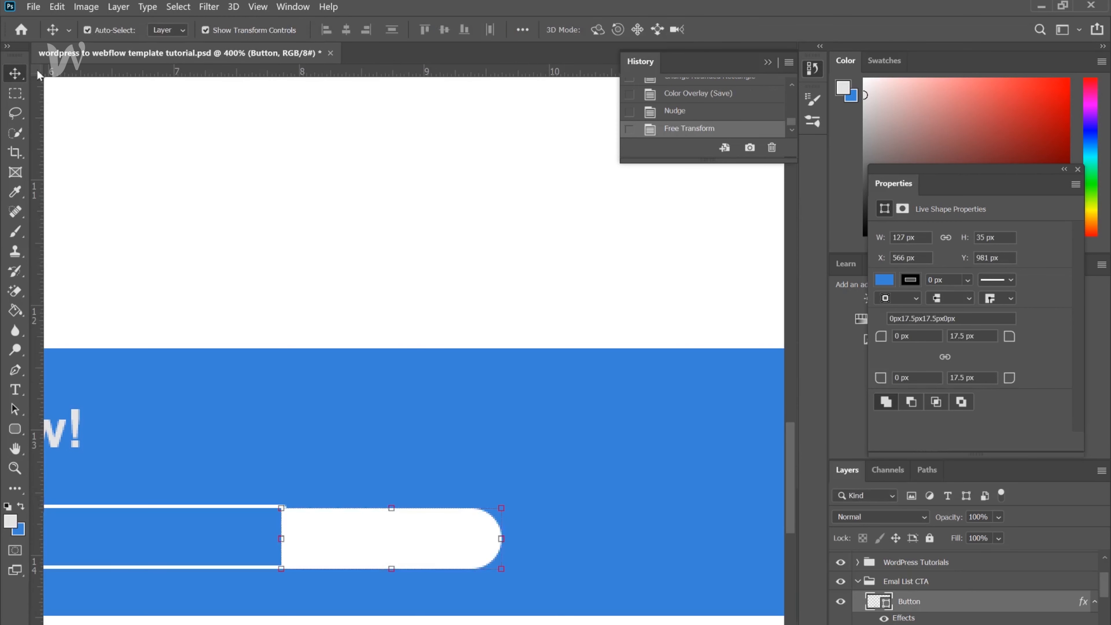
{"action": "left_click", "coordinate": [204, 30]}
{"action": "key", "text": "Up"}
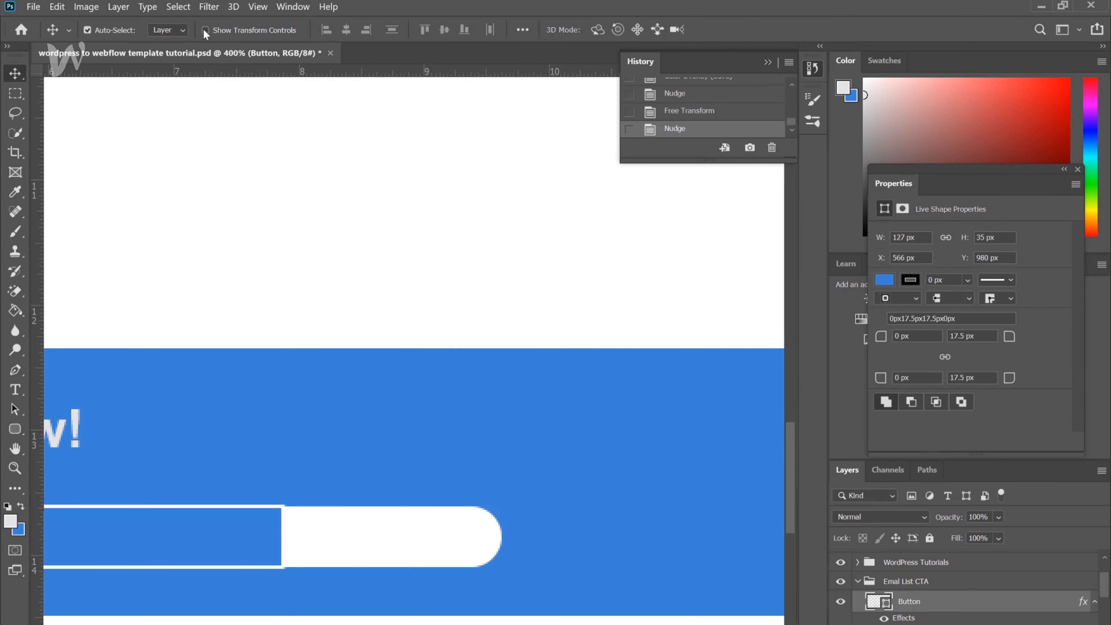
Apply a 2 px white Stroke positioned outside to the Button layer.
{"action": "double_click", "coordinate": [1028, 601]}
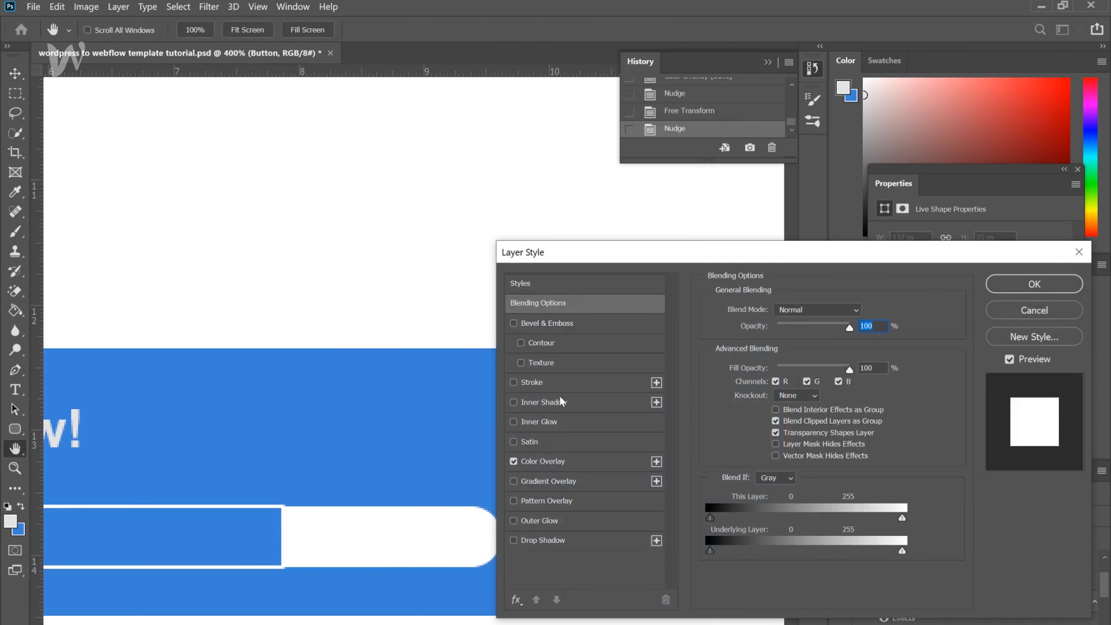
{"action": "left_click", "coordinate": [553, 390]}
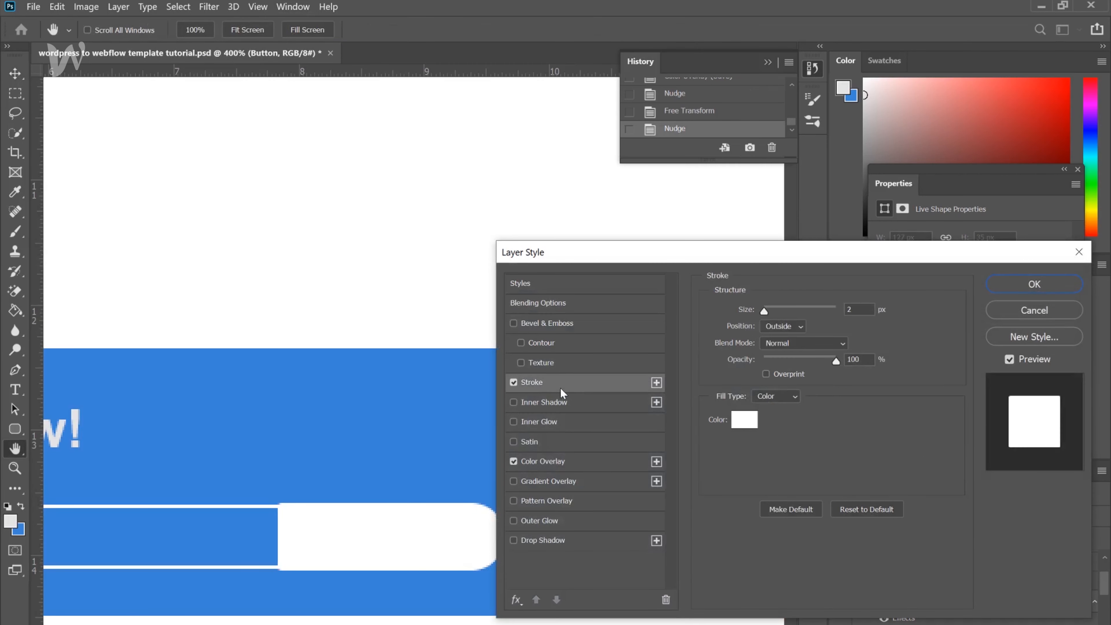
{"action": "key", "text": "Return"}
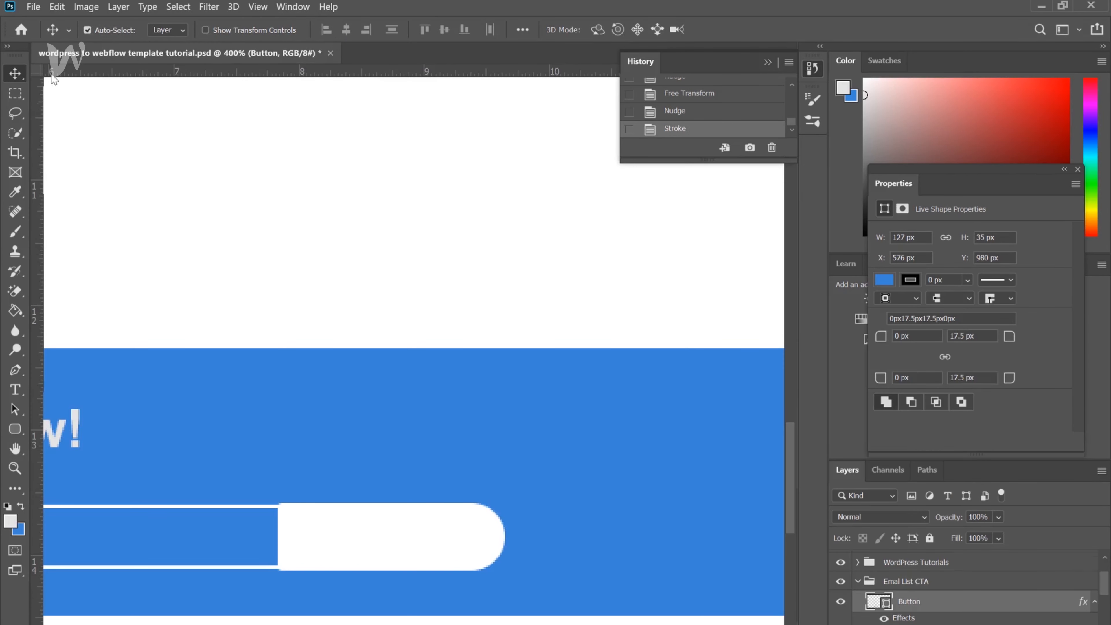
Nudge the button horizontally to X 569 px so it meets the input field's end, and save the document.
{"action": "key", "text": "shift+Right"}
{"action": "key", "text": "shift+Left"}
{"action": "key", "text": "Right"}
{"action": "key", "text": "Right"}
{"action": "key", "text": "Right"}
{"action": "key", "text": "Right"}
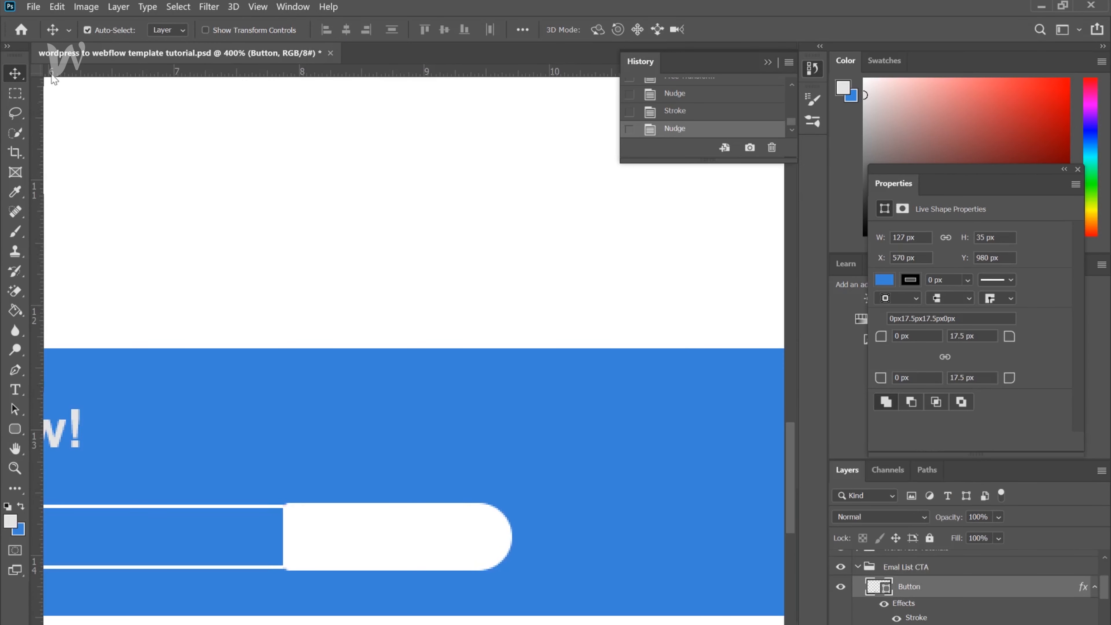
{"action": "key", "text": "Left"}
{"action": "key", "text": "Left"}
{"action": "key", "text": "Right"}
{"action": "key", "text": "ctrl+s"}
{"action": "key", "text": "ctrl+minus"}
{"action": "key", "text": "ctrl+minus"}
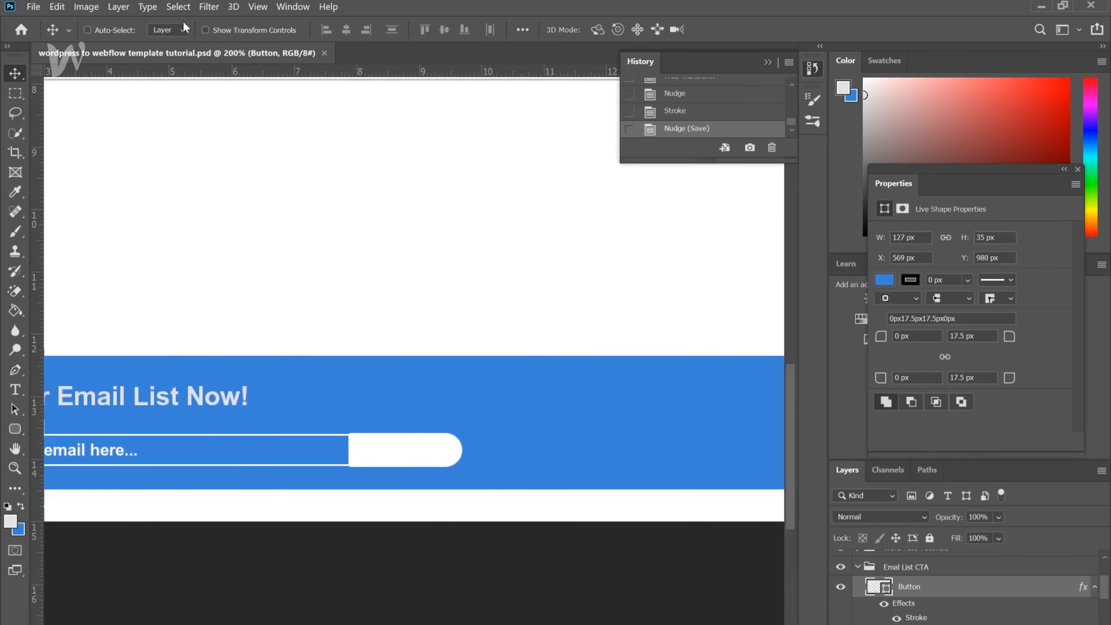
{"action": "key", "text": "ctrl+minus"}
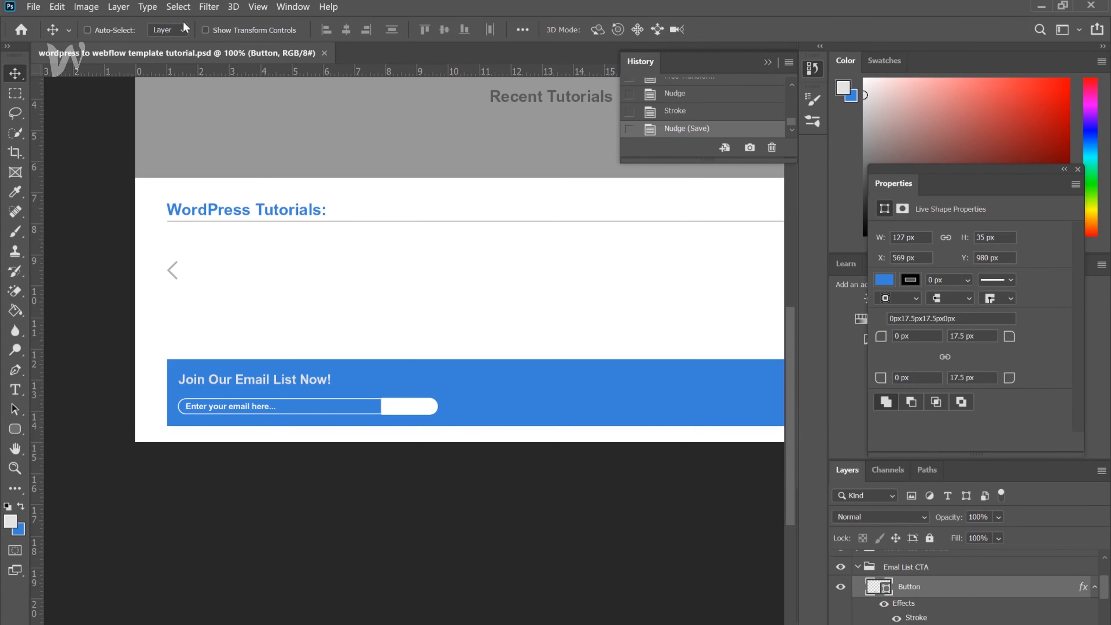
Collapse the Button layer's effects list and create a new layer named "Sign Up!" above it.
{"action": "key", "text": "ctrl+plus"}
{"action": "key", "text": "ctrl+plus"}
{"action": "key", "text": "ctrl+plus"}
{"action": "key", "text": "ctrl+plus"}
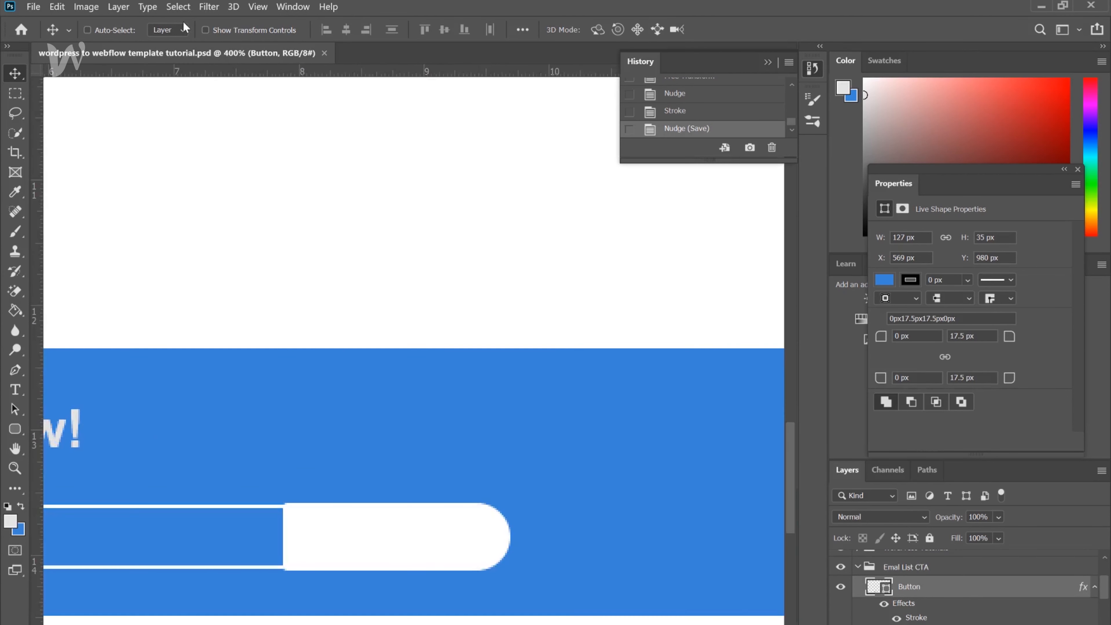
{"action": "left_click", "coordinate": [1094, 586]}
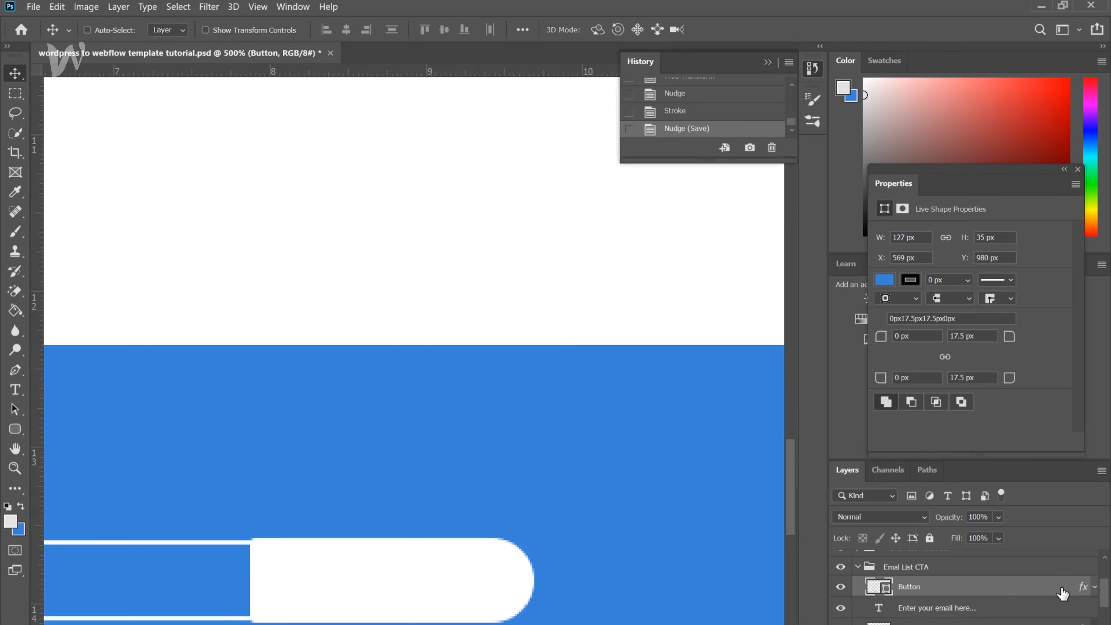
{"action": "key", "text": "ctrl+shift+n"}
{"action": "type", "text": "Sign Up!"}
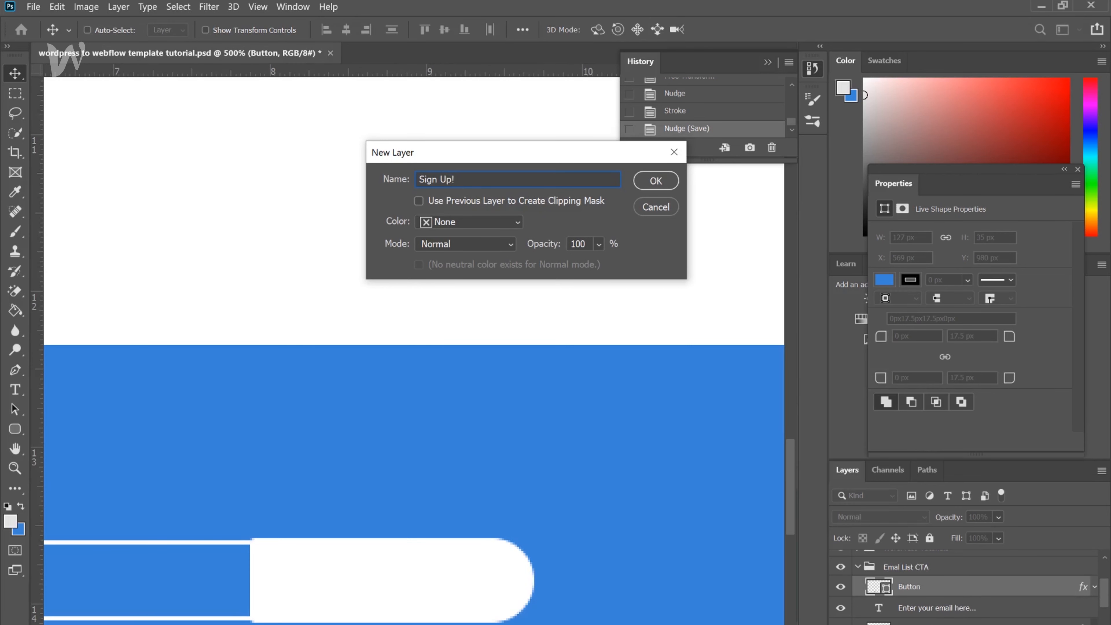
{"action": "key", "text": "ctrl+a"}
{"action": "key", "text": "Return"}
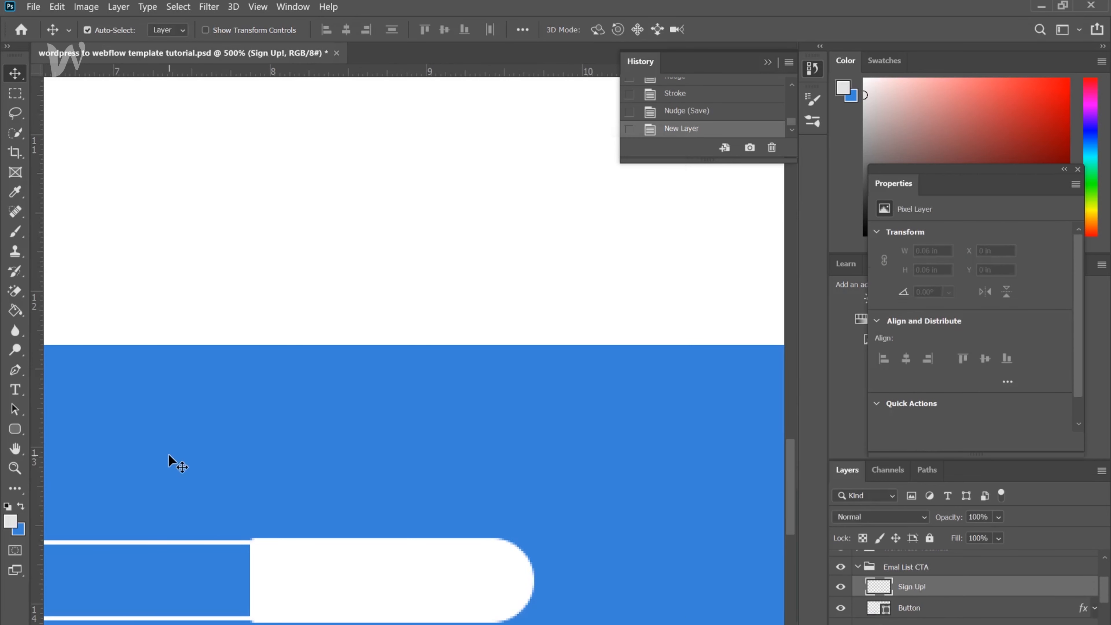
Swap the foreground color to blue and add the text "Sign Up!" in 18.75 pt on the white button.
{"action": "left_click", "coordinate": [22, 506]}
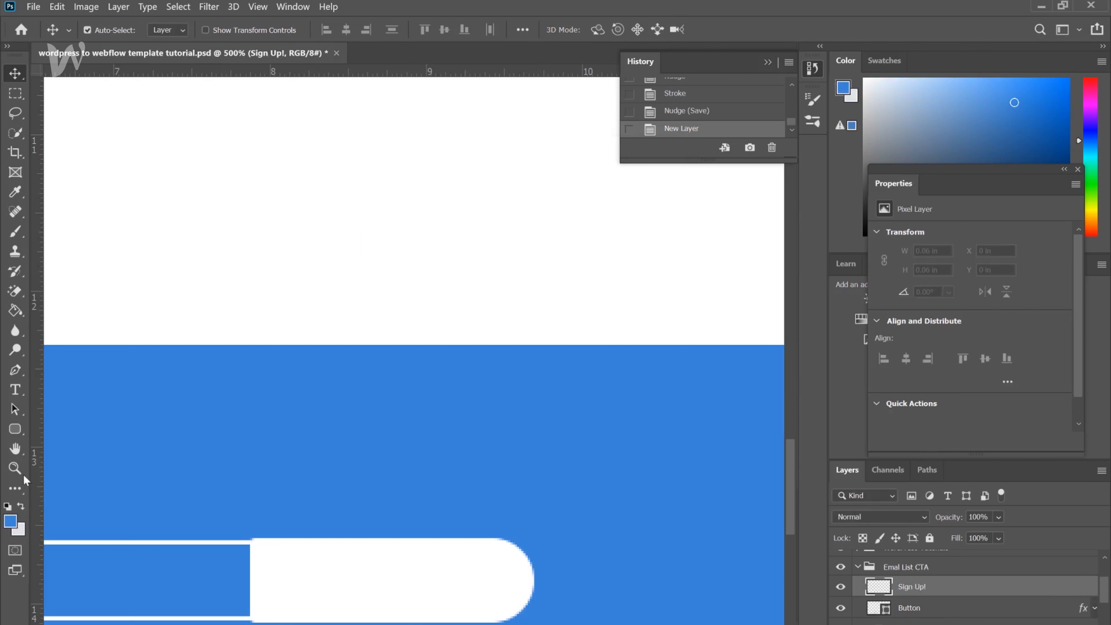
{"action": "left_click", "coordinate": [16, 397]}
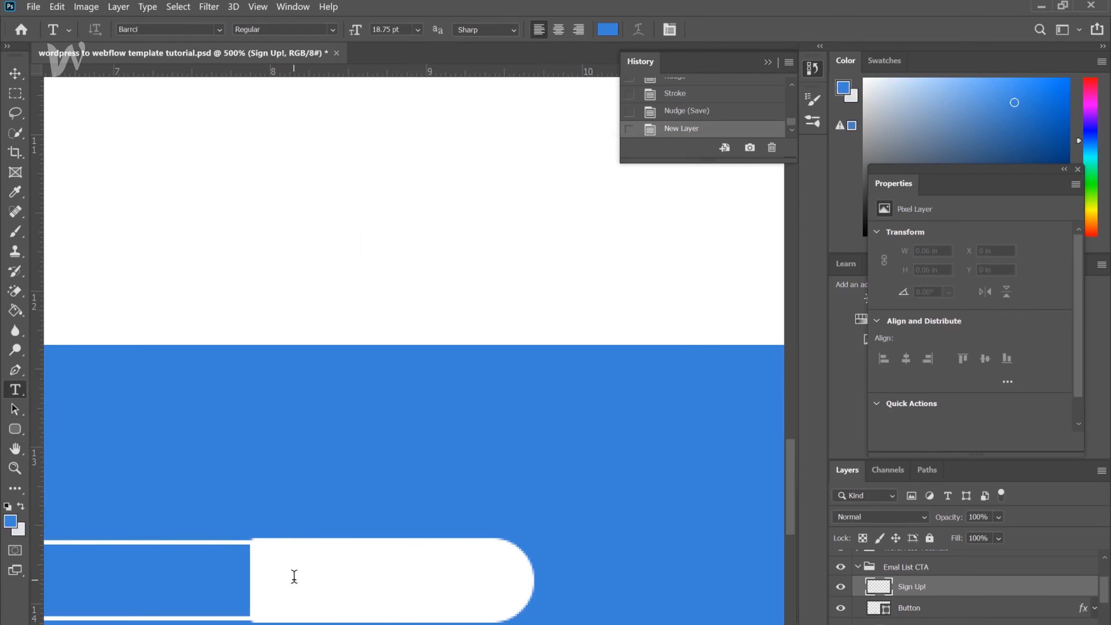
{"action": "left_click", "coordinate": [293, 576]}
{"action": "type", "text": "Sign Up!"}
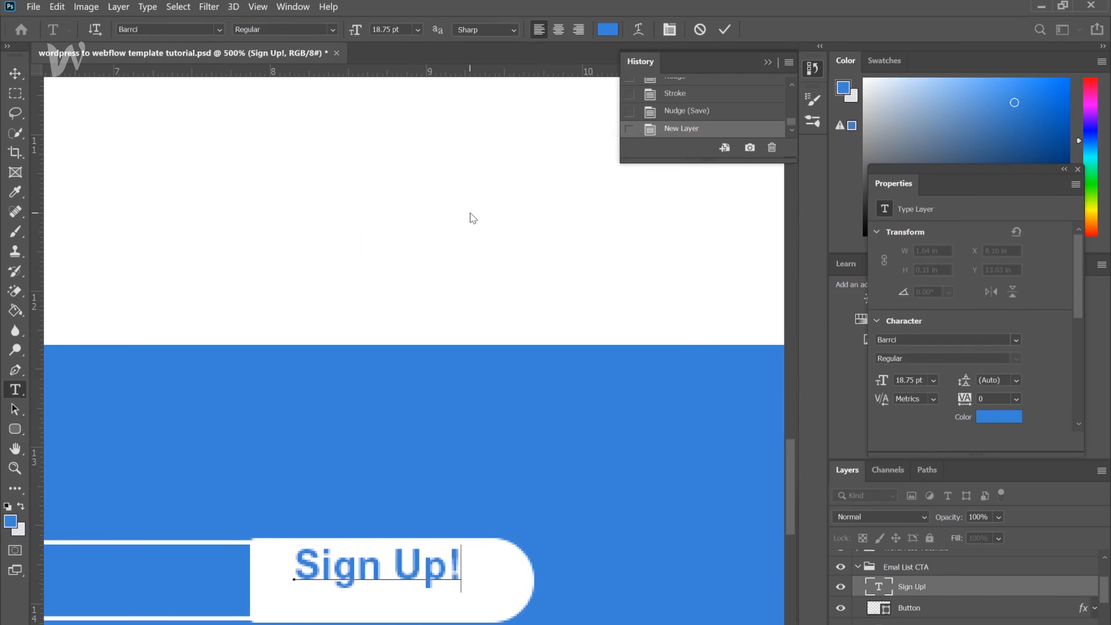
{"action": "left_click", "coordinate": [10, 79]}
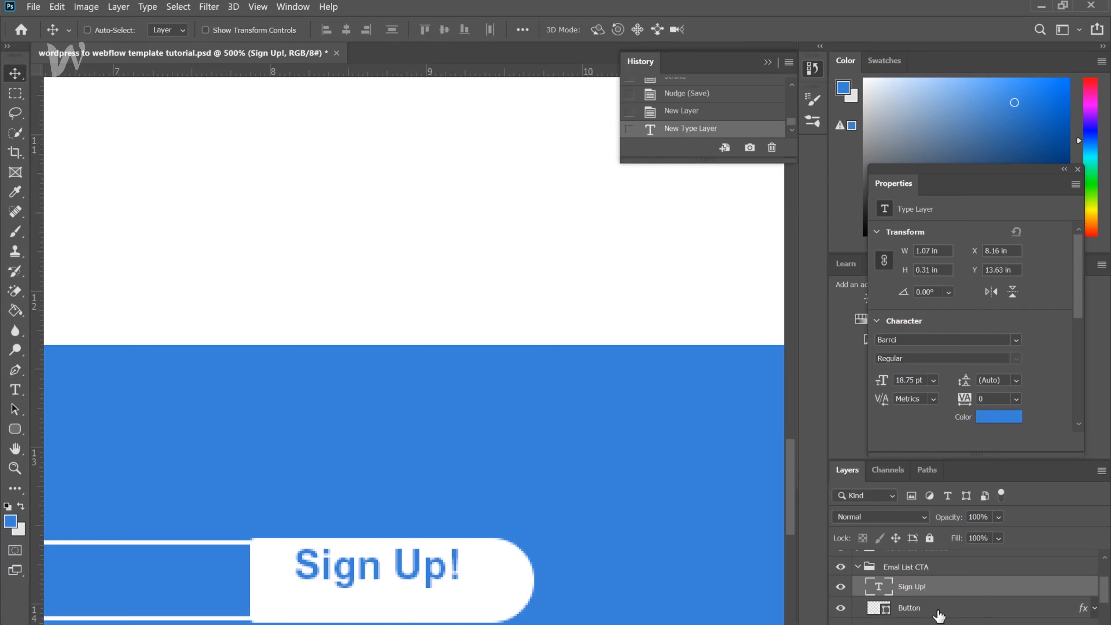
Center the "Sign Up!" text horizontally and vertically on the Button shape, and save the document.
{"action": "left_click", "coordinate": [936, 609], "text": "ctrl"}
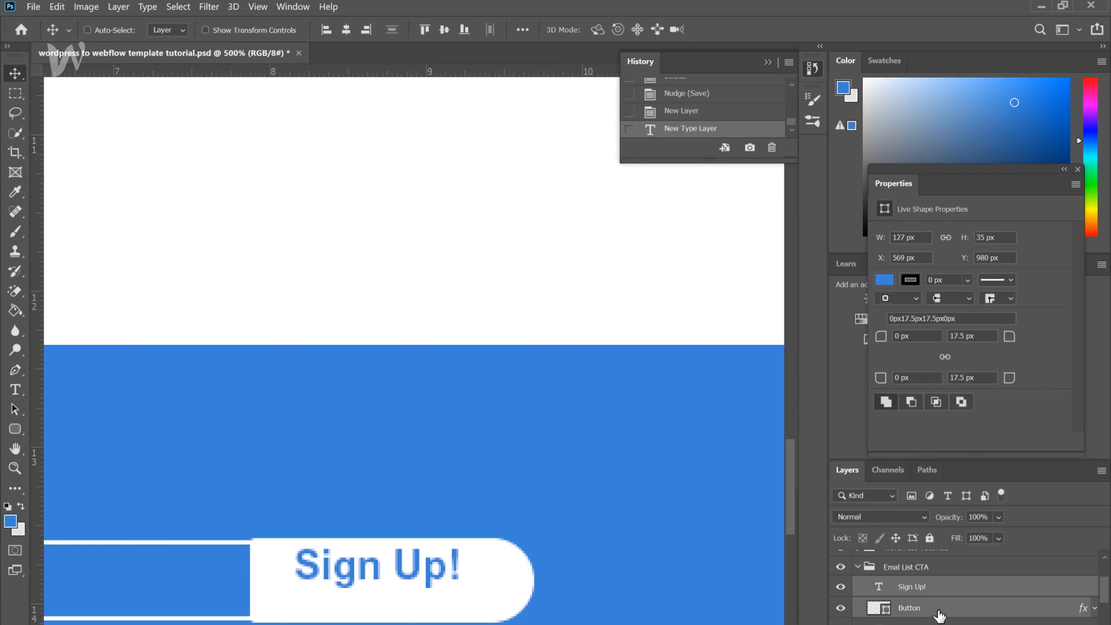
{"action": "left_click", "coordinate": [347, 31]}
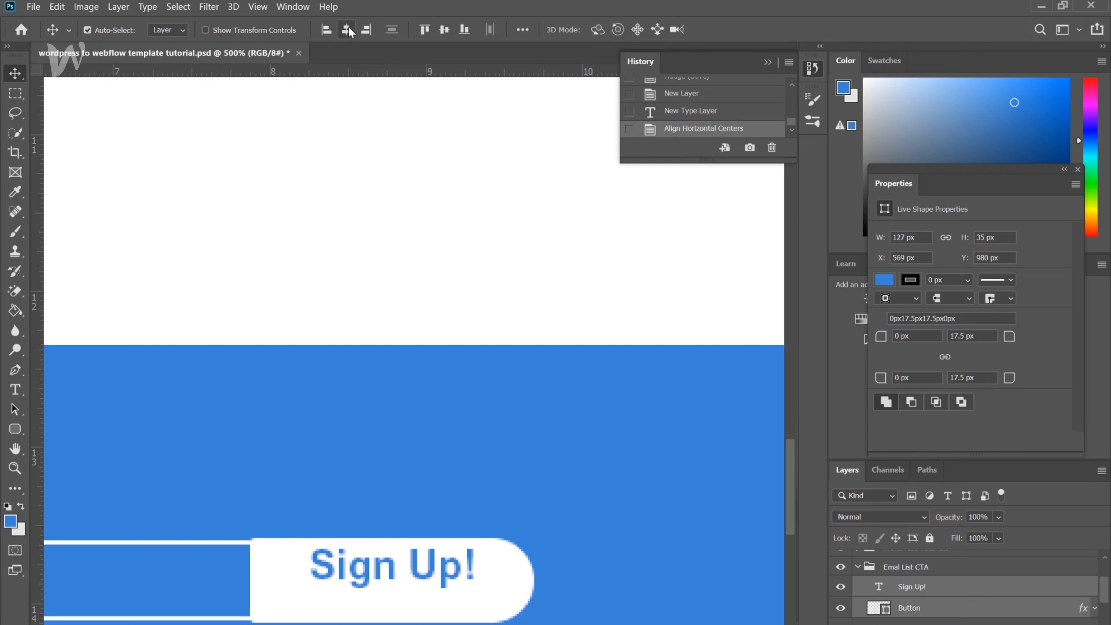
{"action": "left_click", "coordinate": [444, 30]}
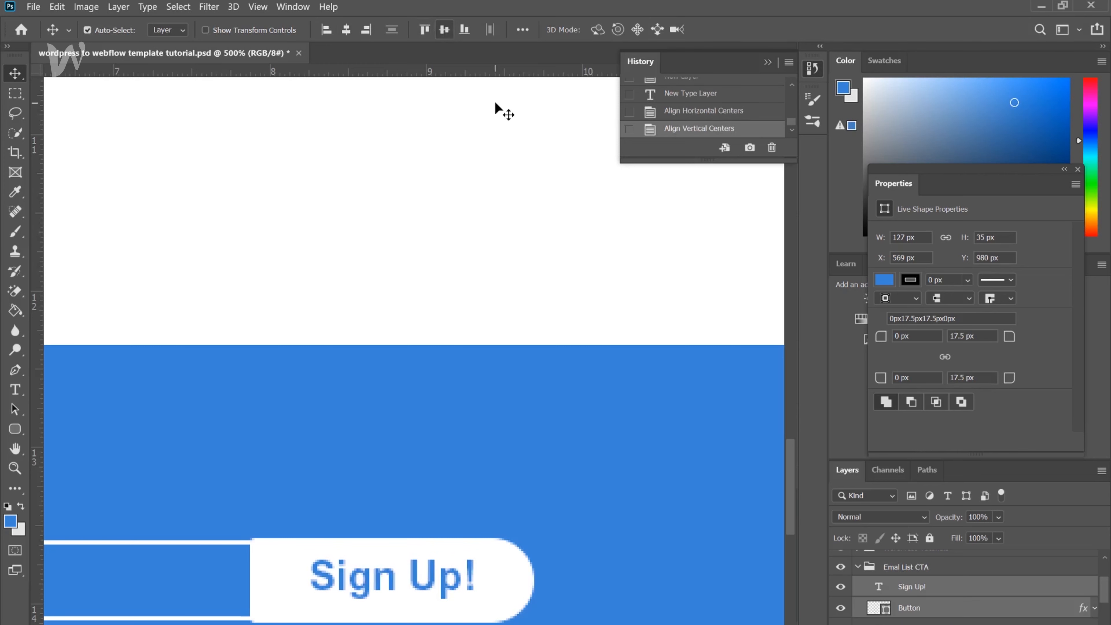
{"action": "key", "text": "ctrl+s"}
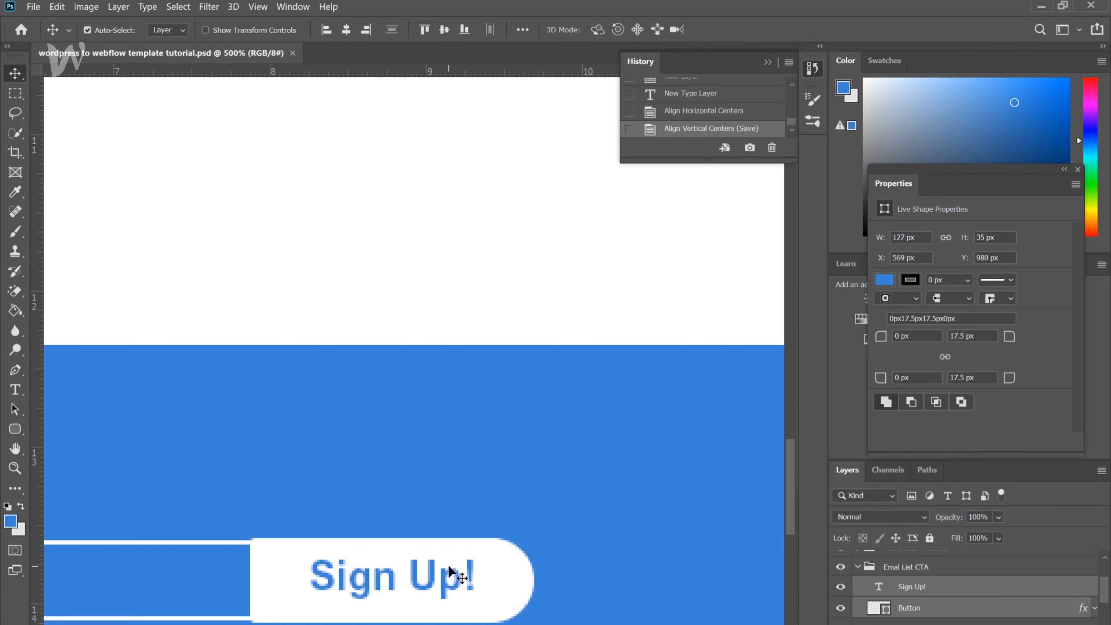
{"action": "key", "text": "ctrl+minus"}
{"action": "key", "text": "ctrl+minus"}
{"action": "key", "text": "ctrl+minus"}
{"action": "scroll", "coordinate": [542, 521], "scroll_direction": "up", "scroll_amount": 6}
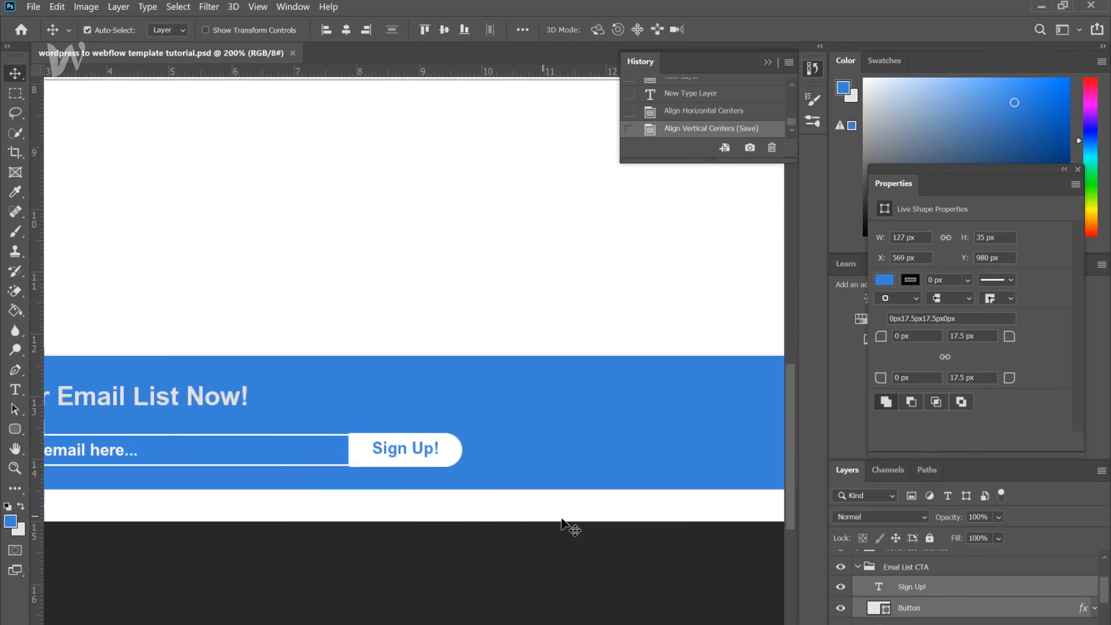
Apply a white Color Overlay to the CTA Heading layer and collapse its effects list.
{"action": "left_click", "coordinate": [942, 623]}
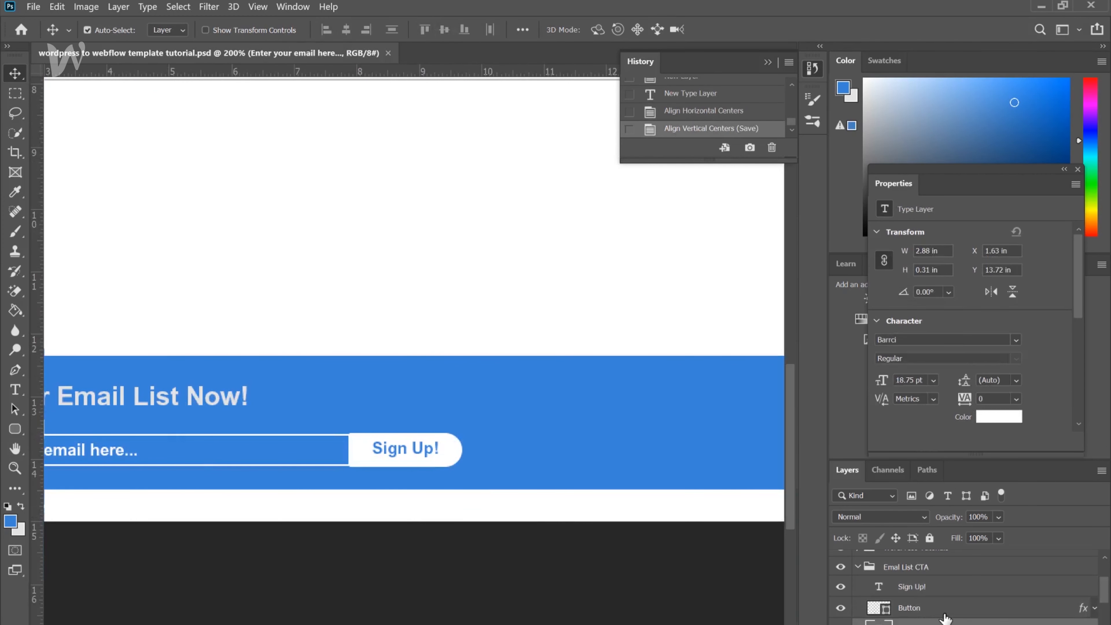
{"action": "scroll", "coordinate": [956, 610], "scroll_direction": "down", "scroll_amount": 1}
{"action": "scroll", "coordinate": [990, 609], "scroll_direction": "down", "scroll_amount": 3}
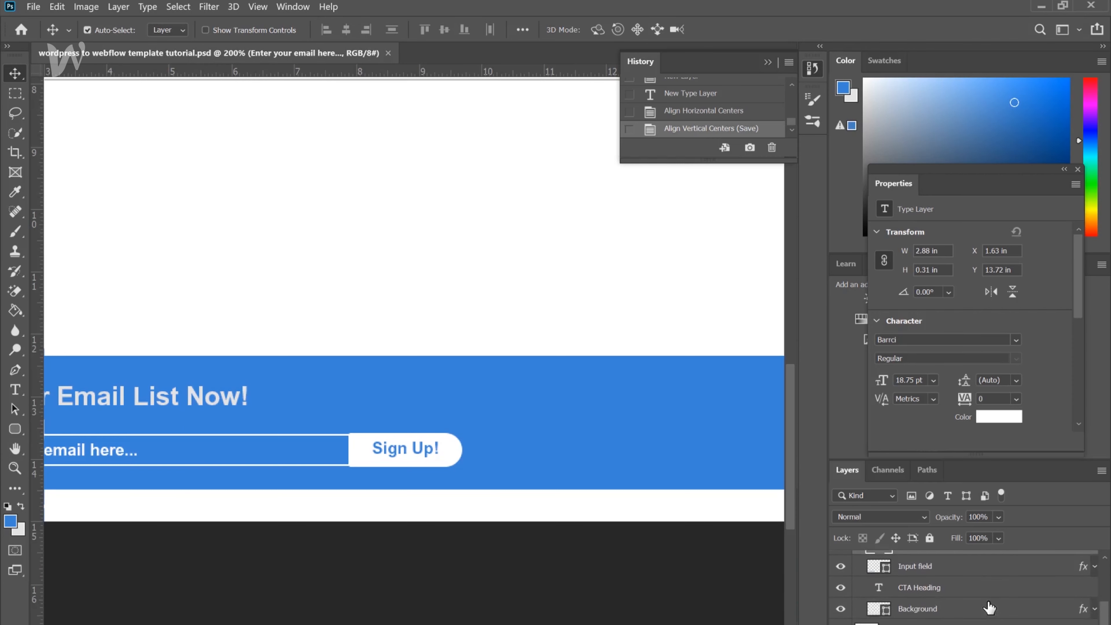
{"action": "double_click", "coordinate": [976, 589]}
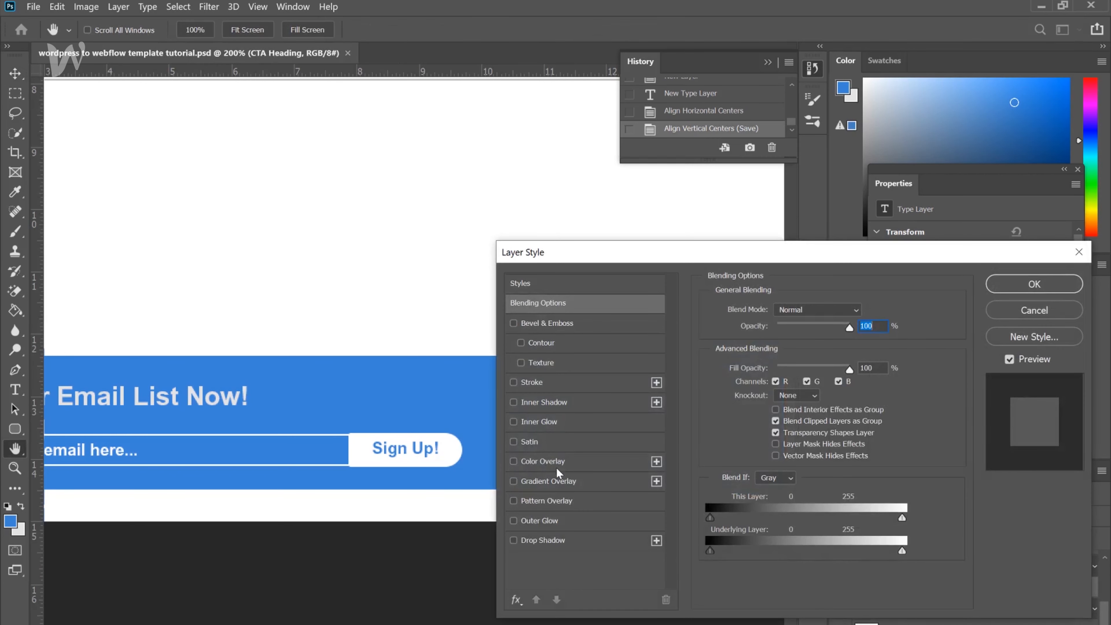
{"action": "left_click", "coordinate": [554, 462]}
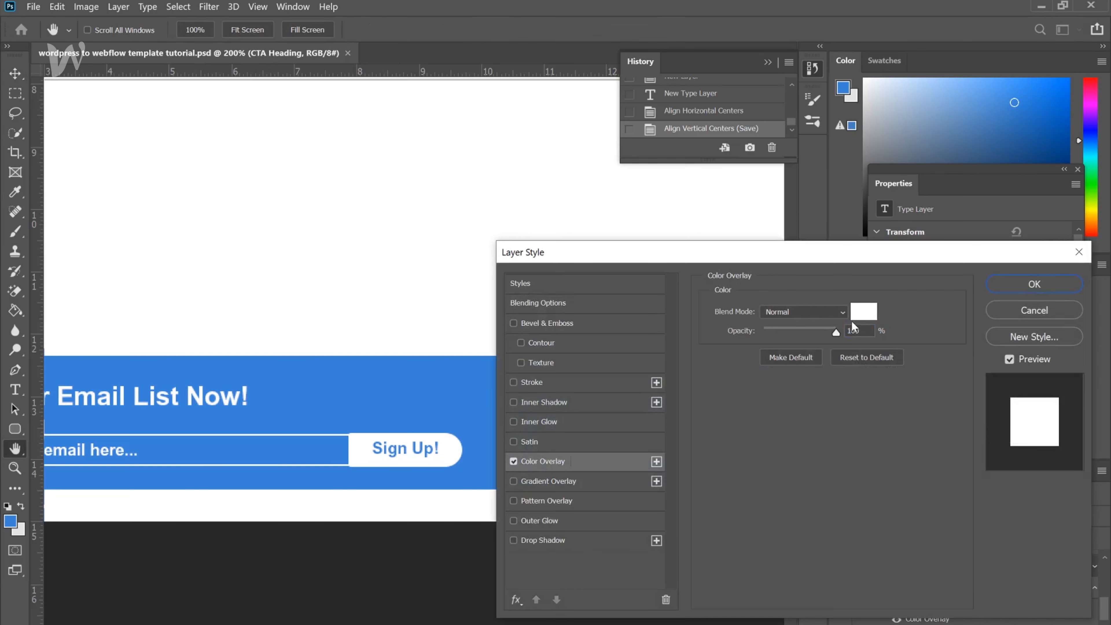
{"action": "key", "text": "Return"}
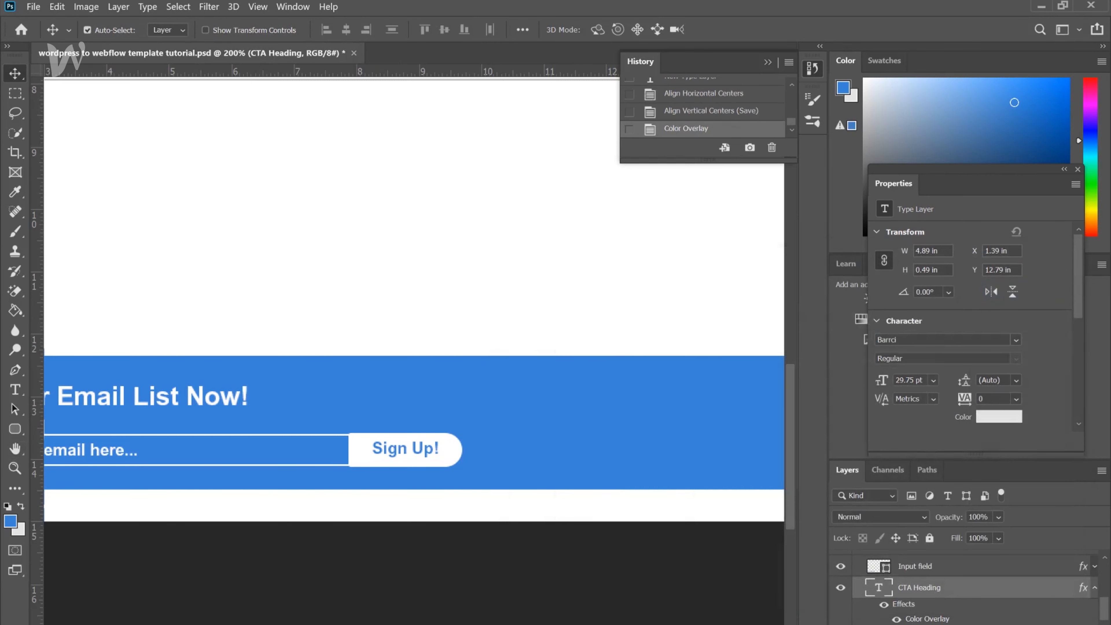
{"action": "scroll", "coordinate": [414, 350], "scroll_direction": "left", "scroll_amount": 5}
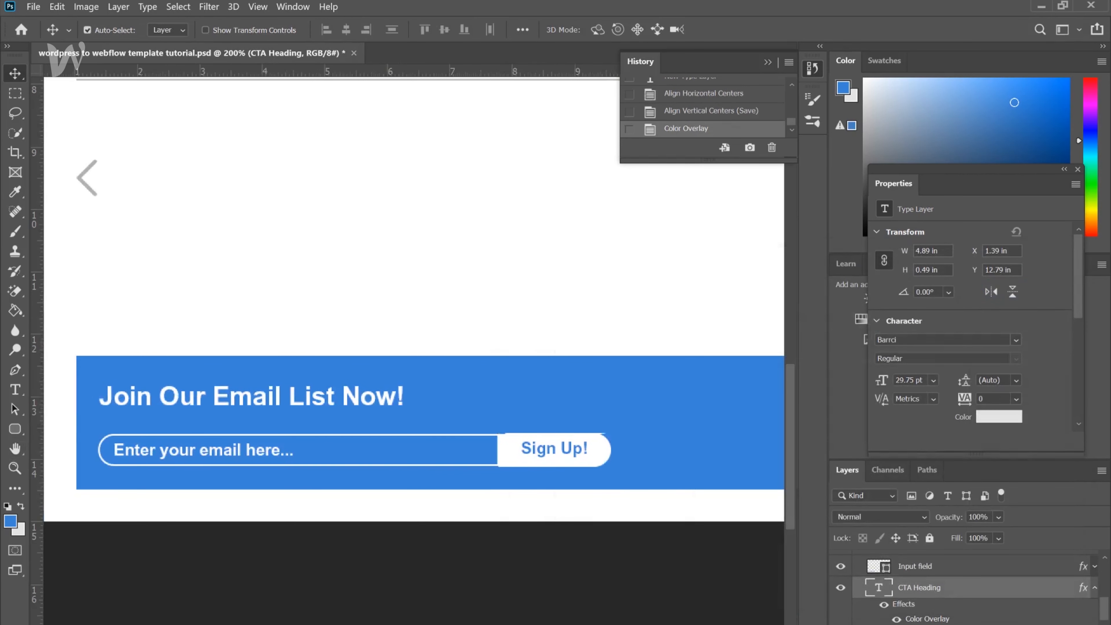
{"action": "left_click", "coordinate": [1096, 587]}
{"action": "scroll", "coordinate": [1089, 586], "scroll_direction": "up", "scroll_amount": 1}
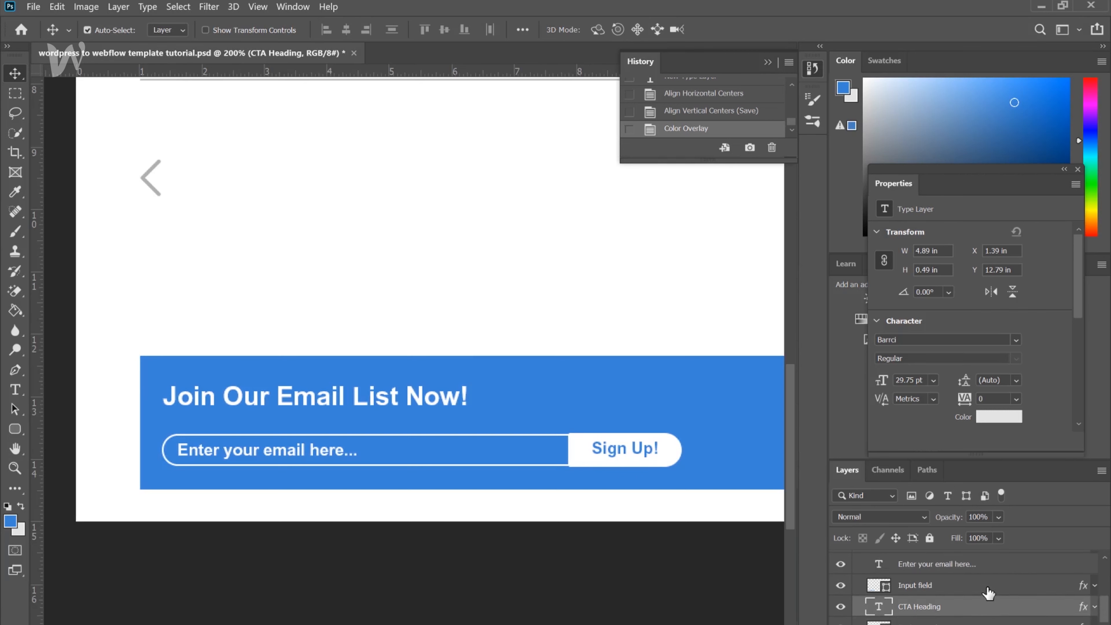
Group the Sign Up!, Button, placeholder text and Input field layers and name the group "Input Field".
{"action": "left_click", "coordinate": [989, 582]}
{"action": "left_click", "coordinate": [1000, 568], "text": "shift"}
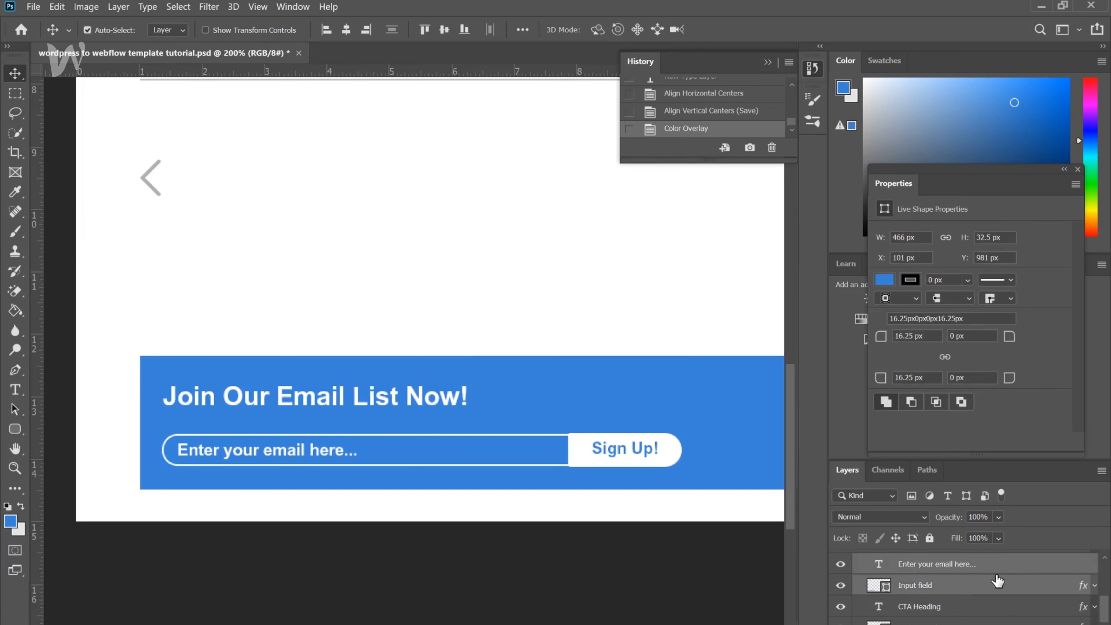
{"action": "scroll", "coordinate": [997, 593], "scroll_direction": "up", "scroll_amount": 2}
{"action": "left_click", "coordinate": [986, 585], "text": "shift"}
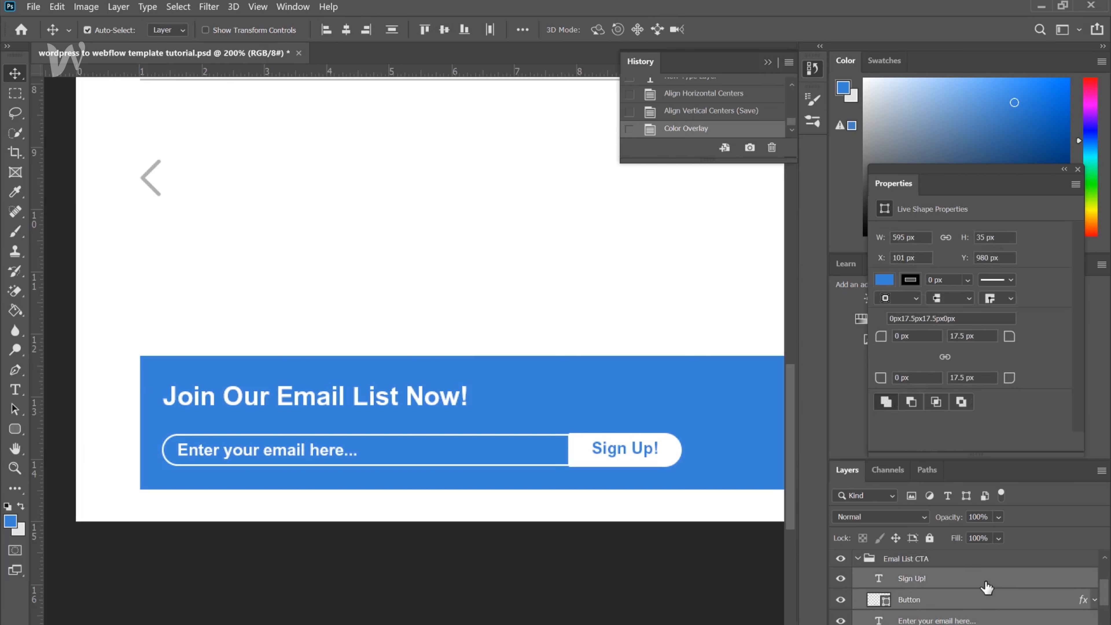
{"action": "key", "text": "ctrl+g"}
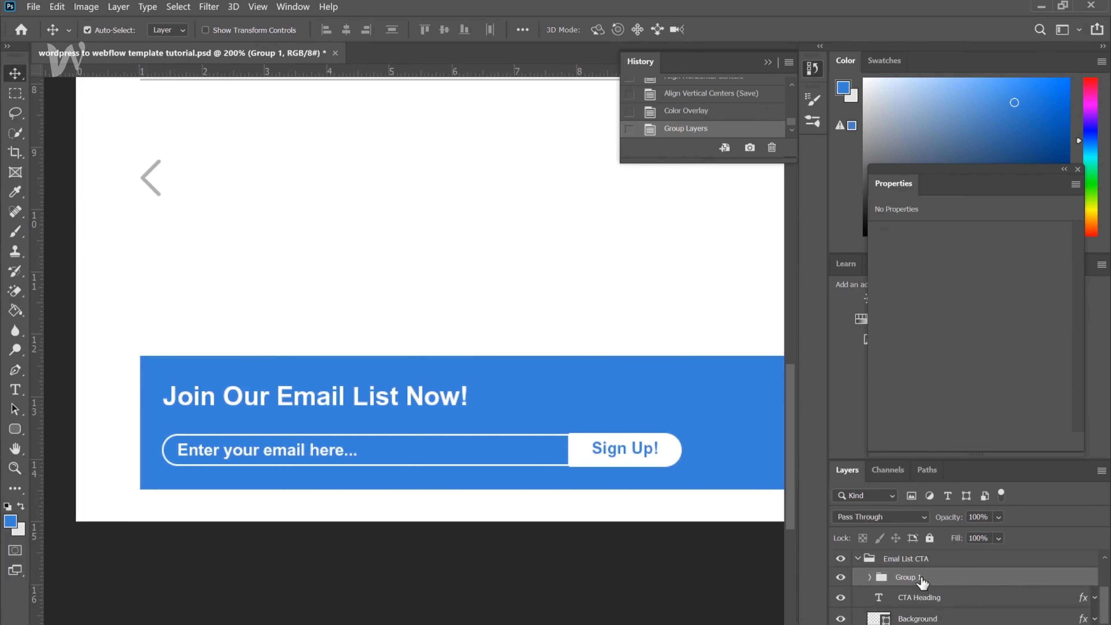
{"action": "double_click", "coordinate": [908, 577]}
{"action": "type", "text": "Input Field"}
{"action": "key", "text": "Return"}
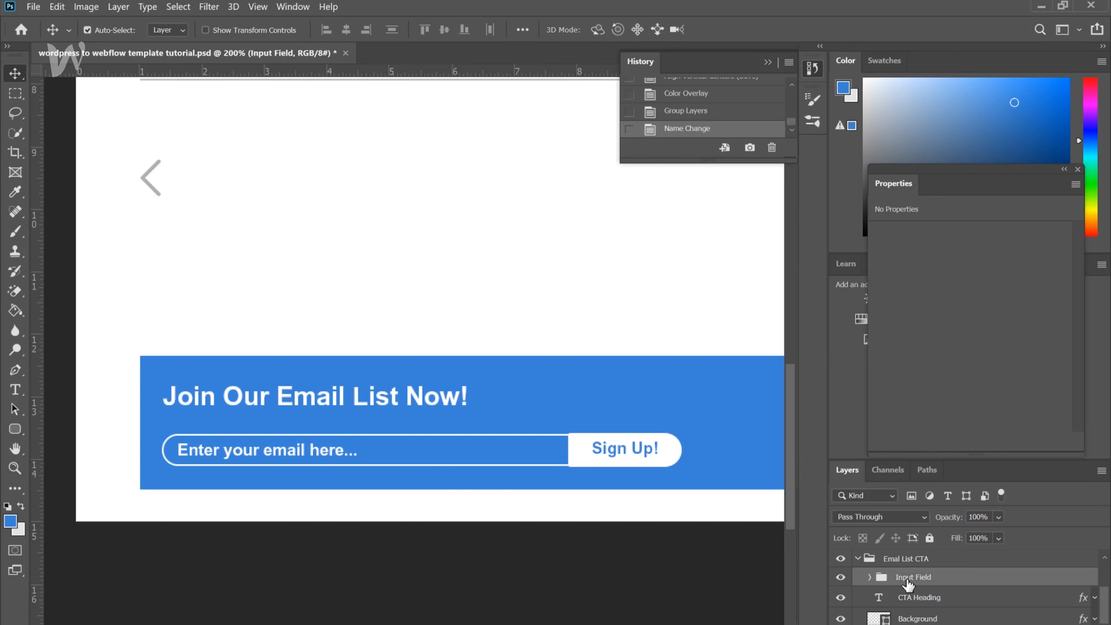
Nudge the Input Field group up about 10 px, closer to the email list heading.
{"action": "key", "text": "Up"}
{"action": "key", "text": "Up"}
{"action": "key", "text": "Up"}
{"action": "key", "text": "Up"}
{"action": "key", "text": "Up"}
{"action": "key", "text": "Up"}
{"action": "key", "text": "Up"}
{"action": "key", "text": "Up"}
{"action": "key", "text": "Up"}
{"action": "key", "text": "Up"}
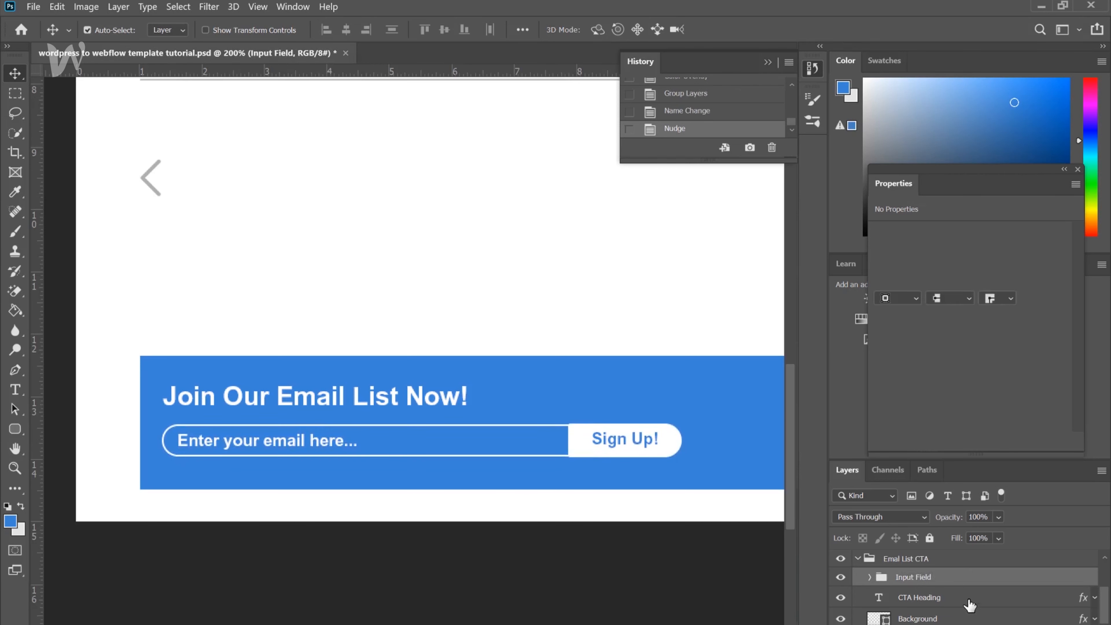
Group the Input Field group and CTA Heading as "CTA Full" and center that group vertically on the blue Background bar.
{"action": "left_click", "coordinate": [969, 605], "text": "ctrl"}
{"action": "key", "text": "ctrl+g"}
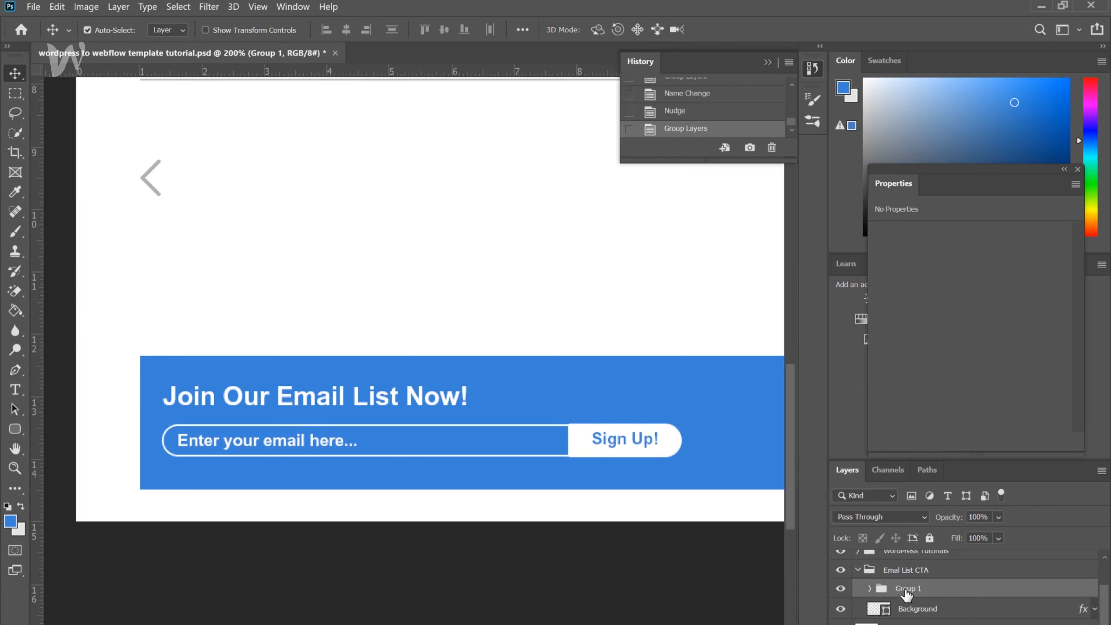
{"action": "double_click", "coordinate": [908, 588]}
{"action": "type", "text": "CTA Full"}
{"action": "key", "text": "Return"}
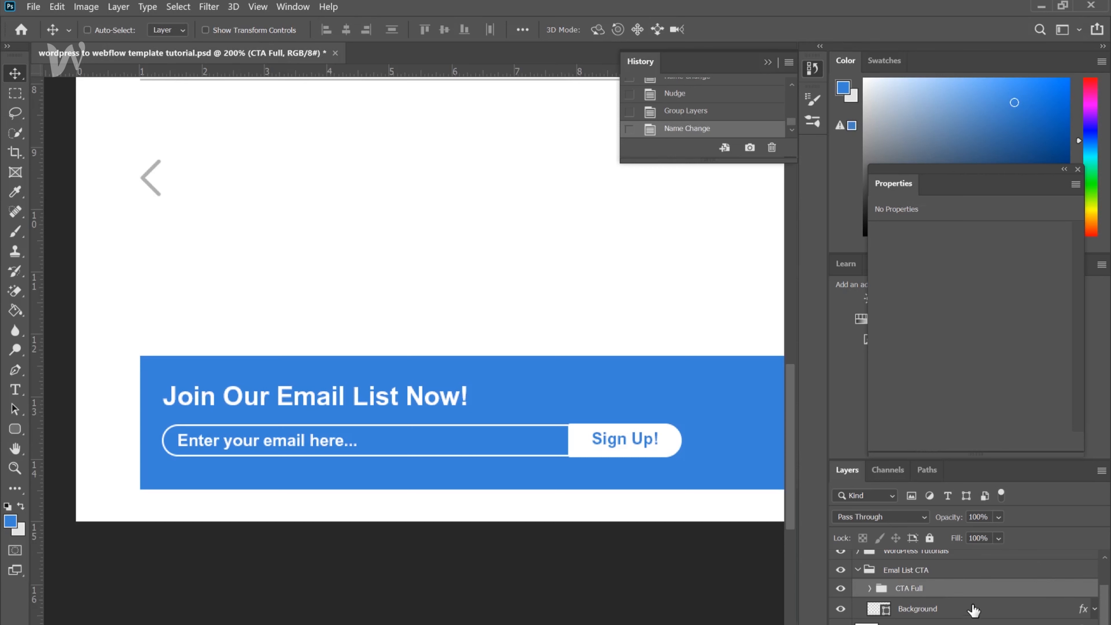
{"action": "left_click", "coordinate": [965, 610], "text": "ctrl"}
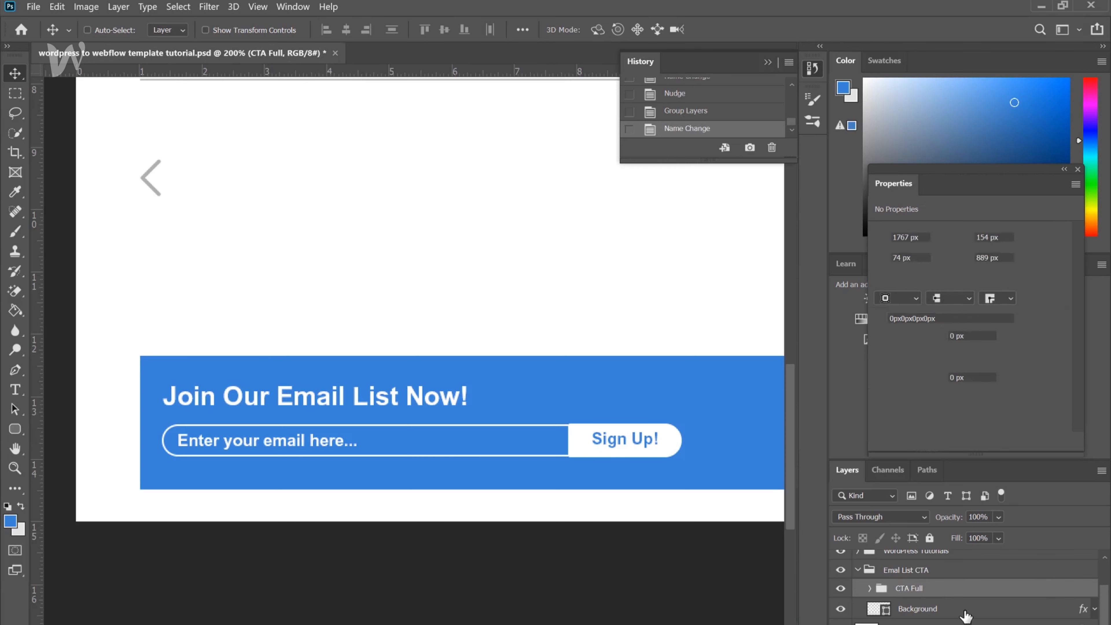
{"action": "left_click", "coordinate": [445, 31]}
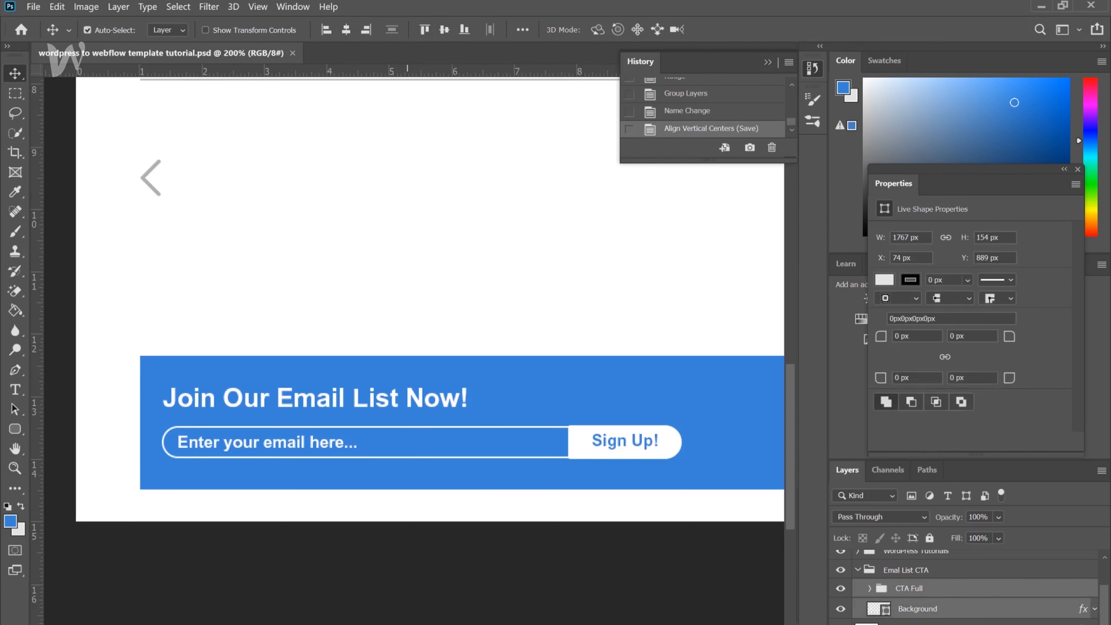
Center the CTA Full group horizontally on the blue Background bar of the email list section.
{"action": "key", "text": "ctrl+minus"}
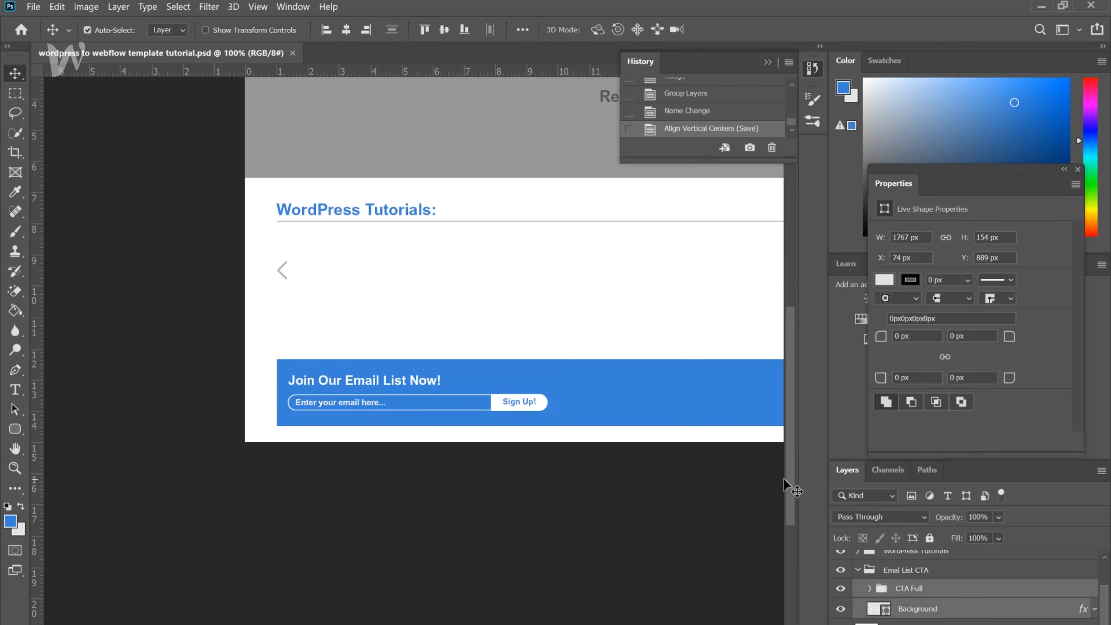
{"action": "left_click_drag", "start_coordinate": [787, 472], "coordinate": [777, 434]}
{"action": "scroll", "coordinate": [416, 306], "scroll_direction": "right", "scroll_amount": 10}
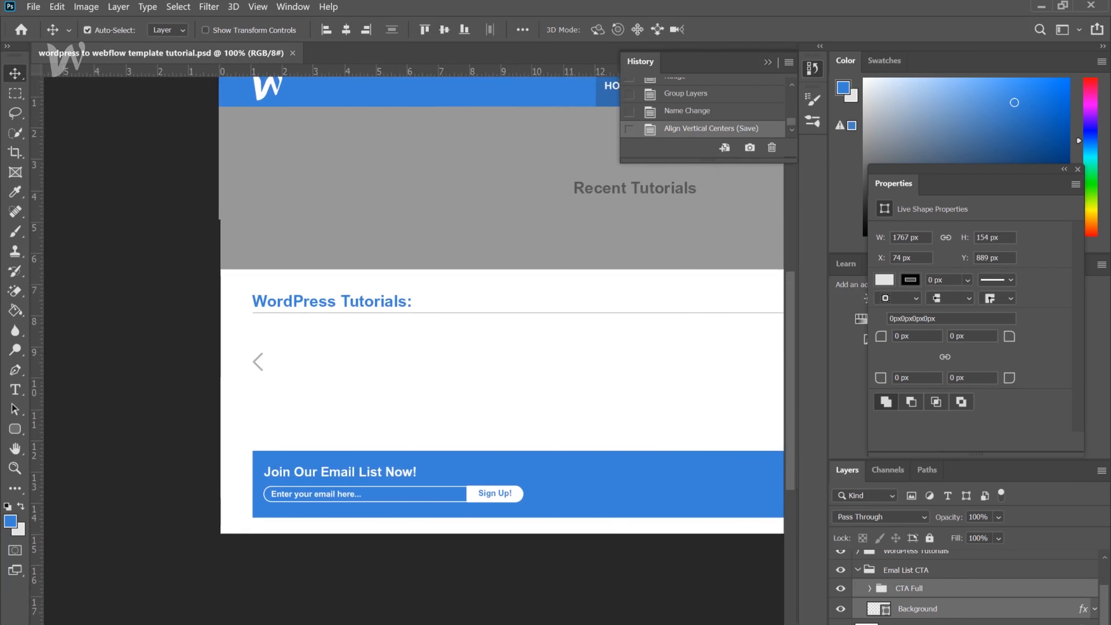
{"action": "scroll", "coordinate": [416, 307], "scroll_direction": "left", "scroll_amount": 3}
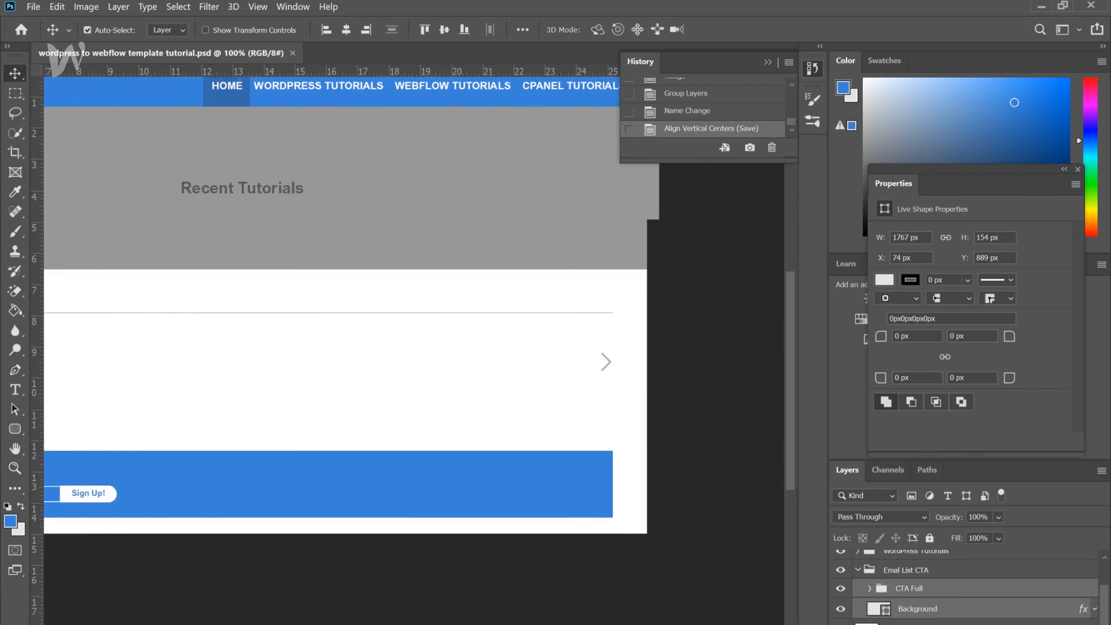
{"action": "scroll", "coordinate": [416, 307], "scroll_direction": "left", "scroll_amount": 4}
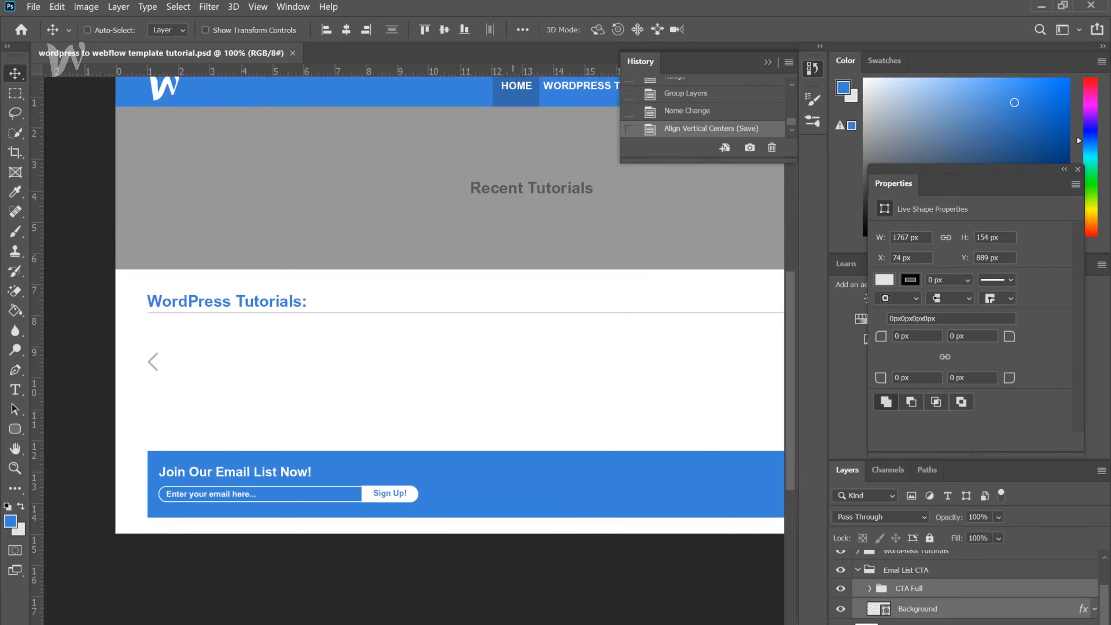
{"action": "key", "text": "ctrl+minus"}
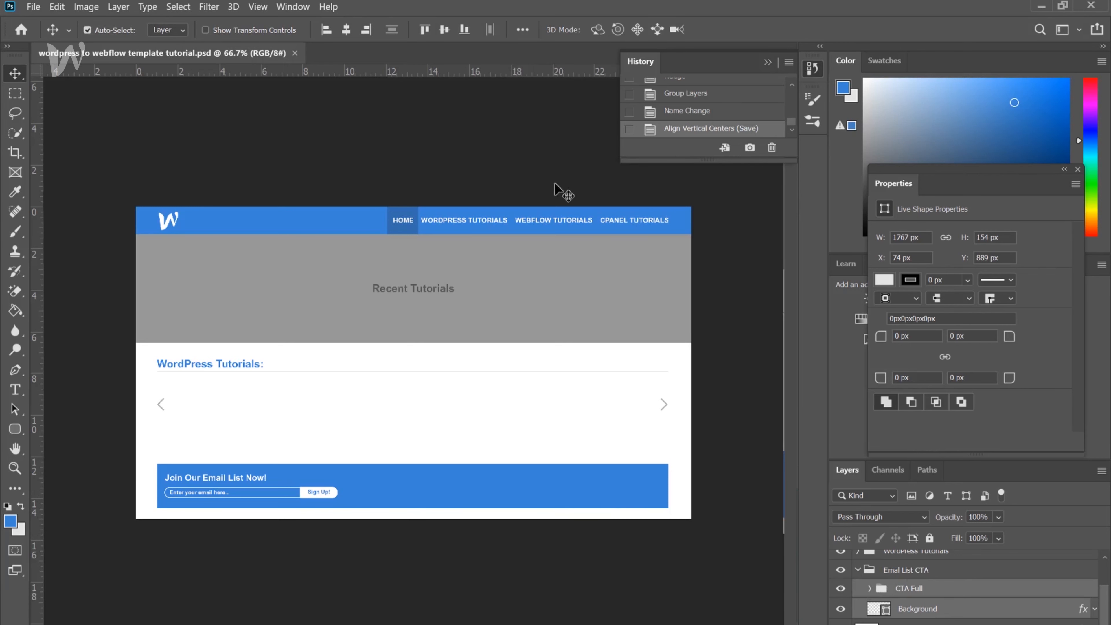
{"action": "left_click", "coordinate": [346, 31]}
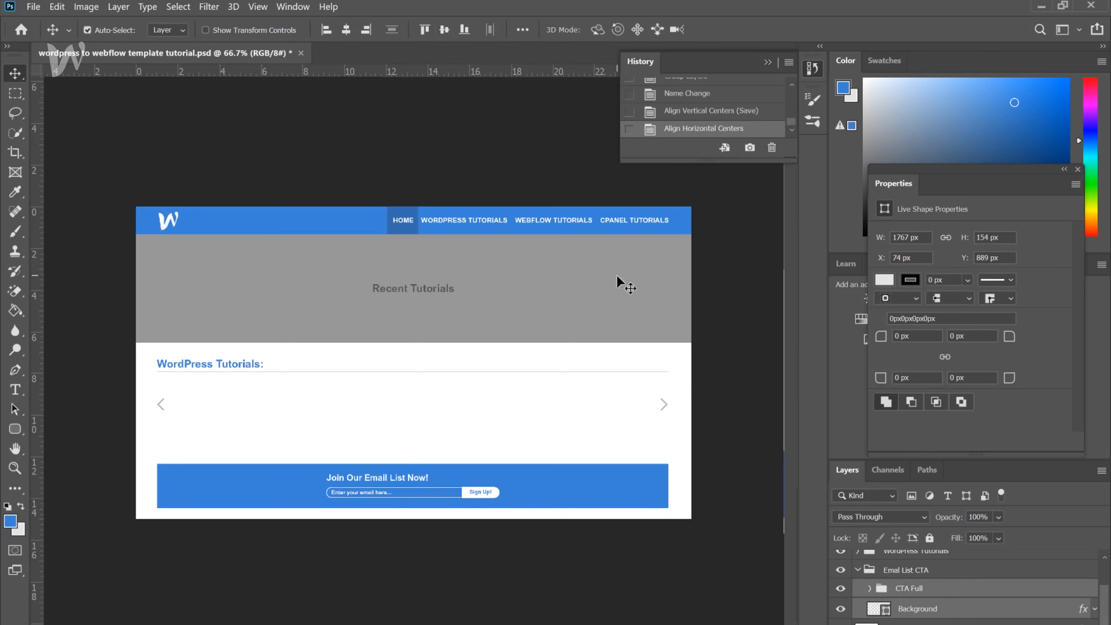
Align the Input Field group inside CTA Full to the horizontal center of the blue Background bar.
{"action": "left_click", "coordinate": [869, 588]}
{"action": "left_click", "coordinate": [959, 611]}
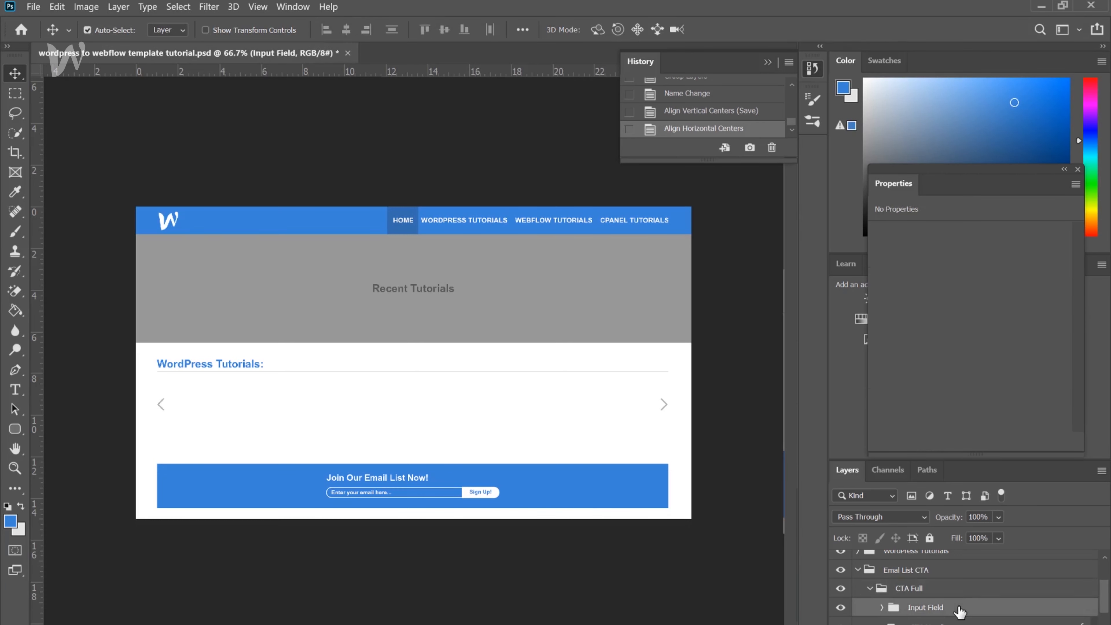
{"action": "scroll", "coordinate": [959, 612], "scroll_direction": "down", "scroll_amount": 1}
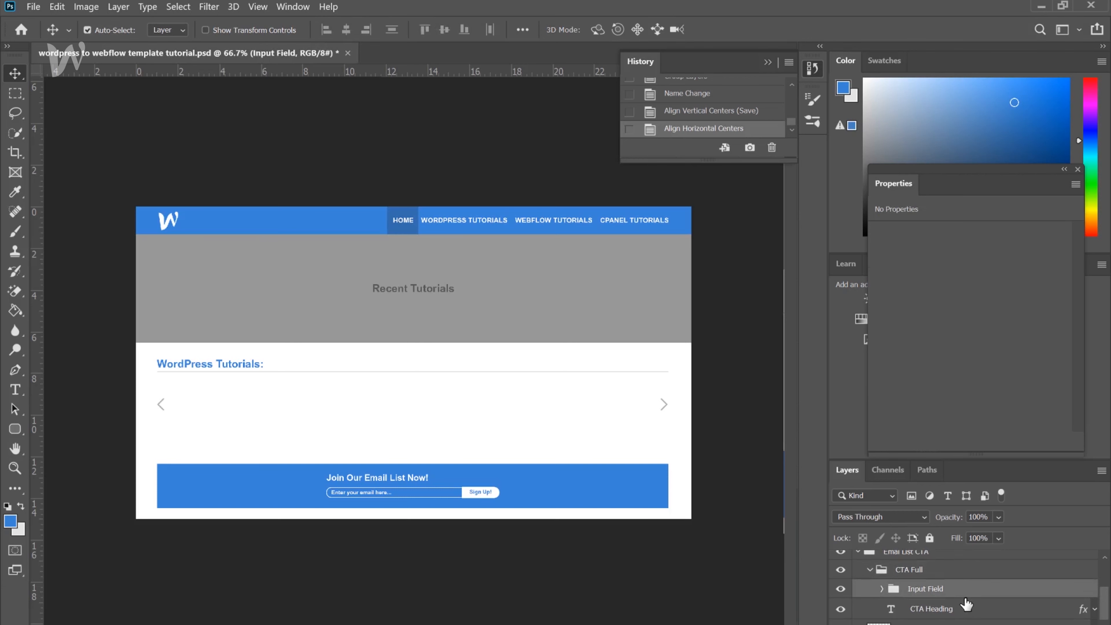
{"action": "scroll", "coordinate": [966, 606], "scroll_direction": "down", "scroll_amount": 1}
{"action": "left_click", "coordinate": [965, 607], "text": "ctrl"}
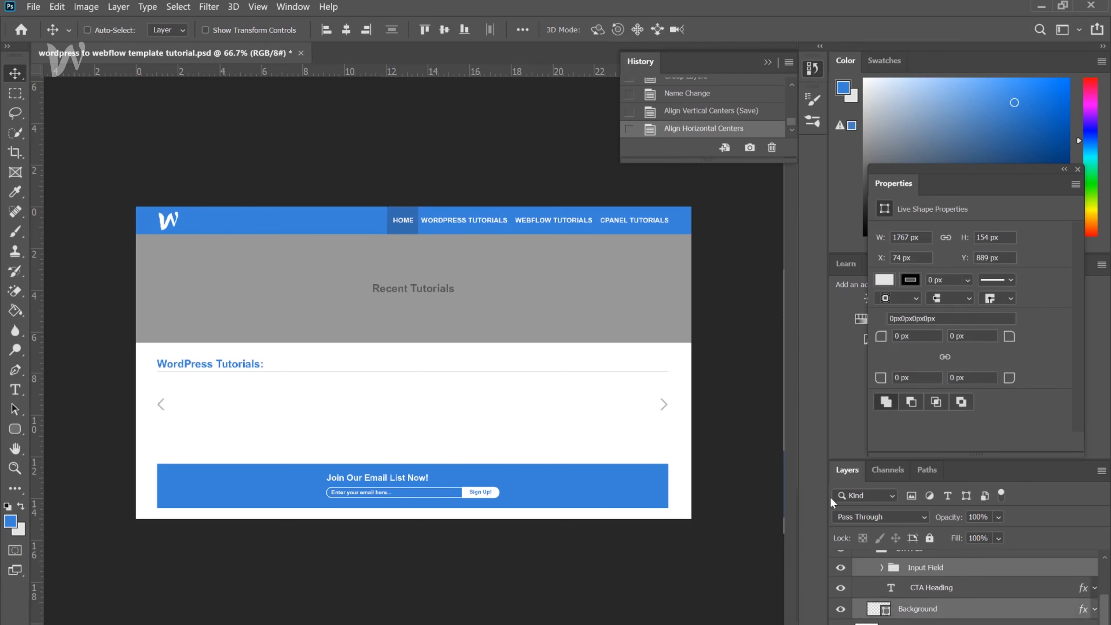
{"action": "left_click", "coordinate": [347, 31]}
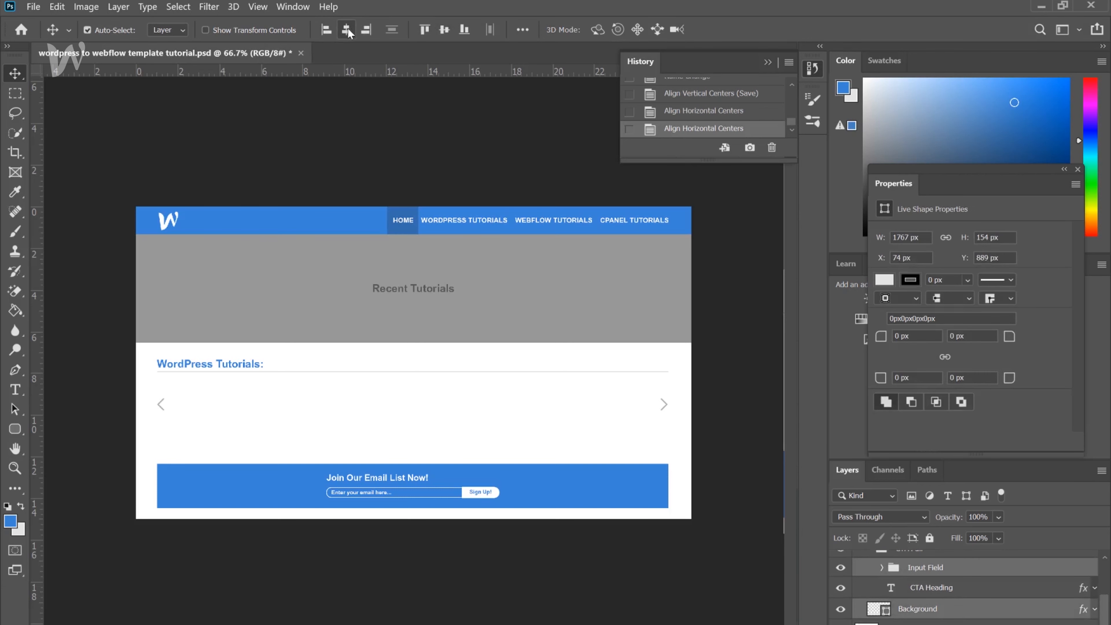
Center the CTA Heading layer horizontally on the blue Background bar and save the document.
{"action": "left_click", "coordinate": [967, 587]}
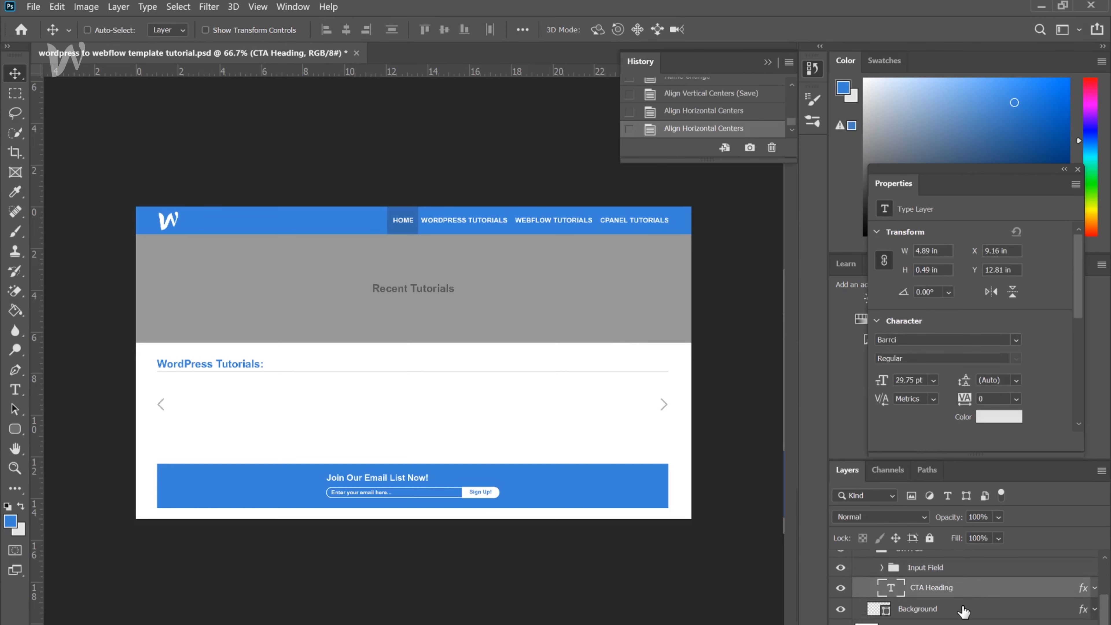
{"action": "left_click", "coordinate": [964, 610], "text": "ctrl"}
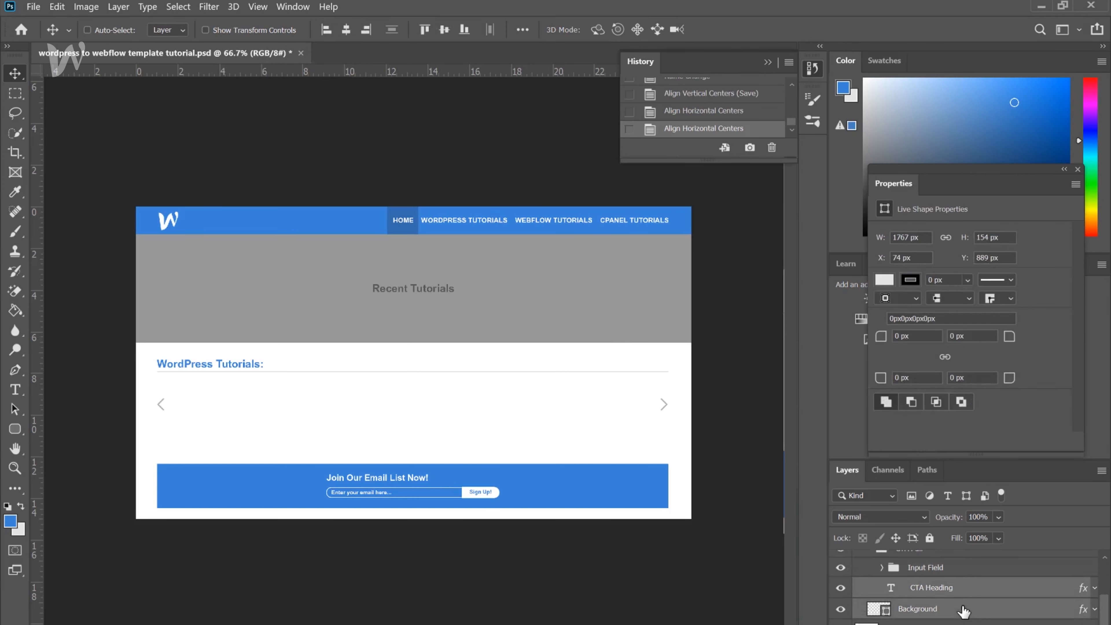
{"action": "left_click", "coordinate": [347, 32]}
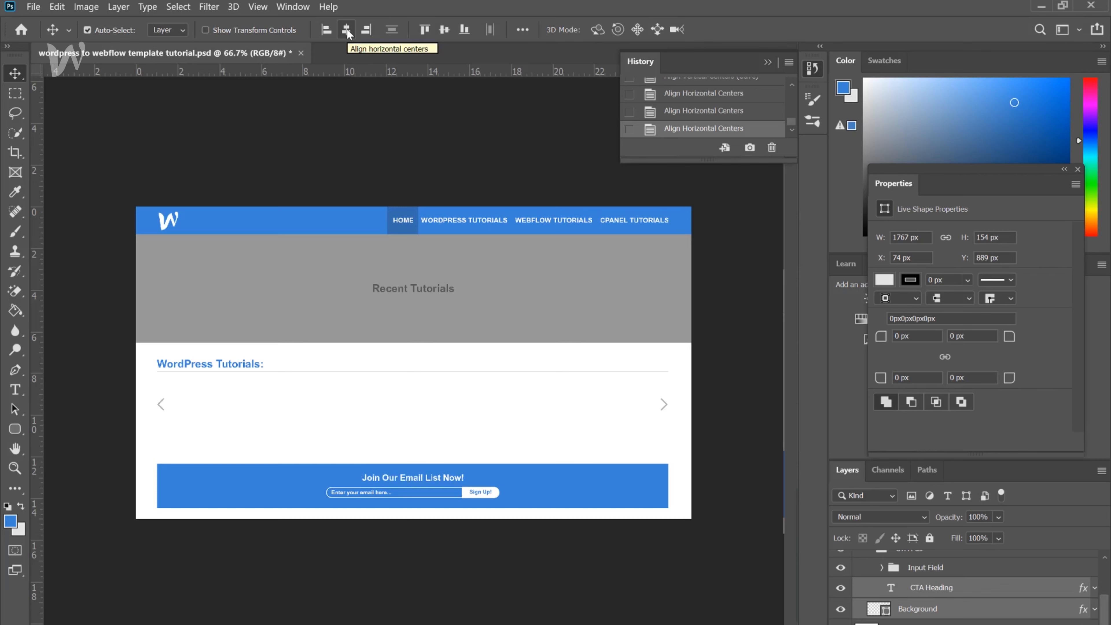
{"action": "key", "text": "ctrl+s"}
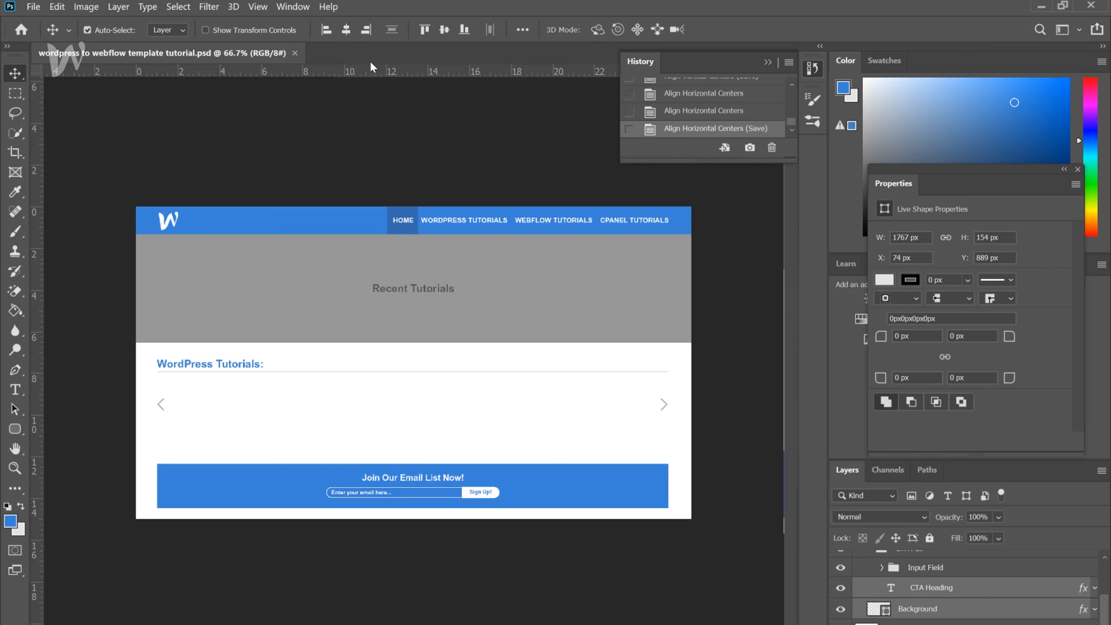